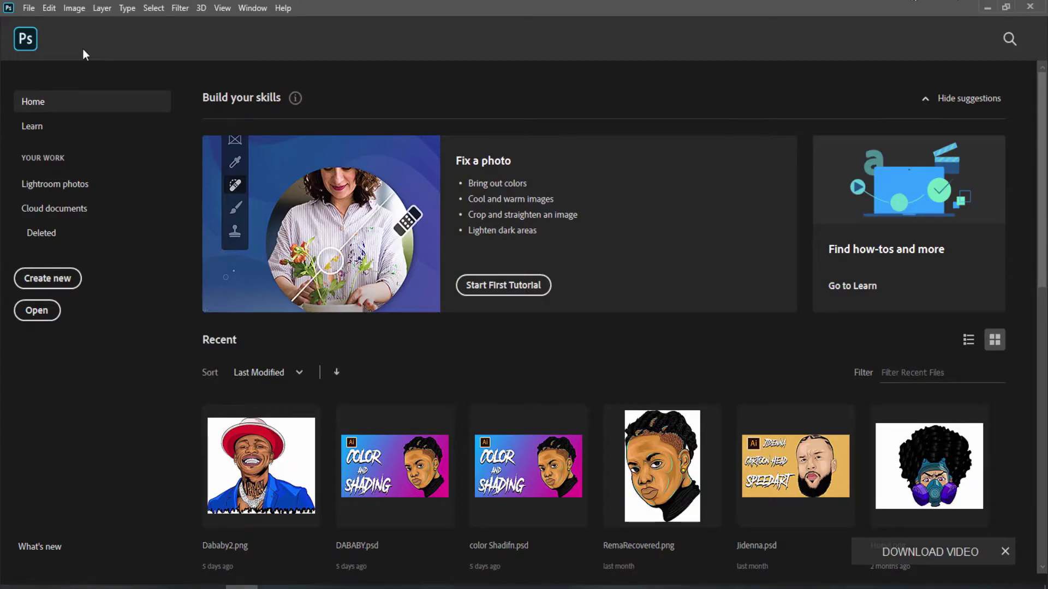
Step: Create a blank A4 landscape document at 300 ppi from the Print presets
{"action": "left_click", "coordinate": [28, 8]}
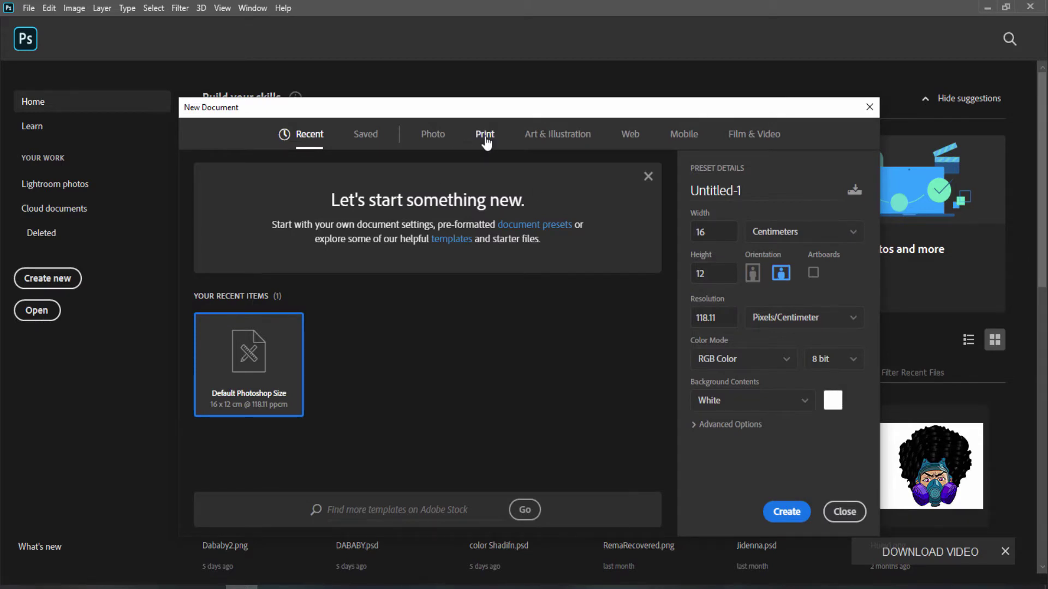
{"action": "left_click", "coordinate": [484, 135]}
{"action": "left_click", "coordinate": [633, 229]}
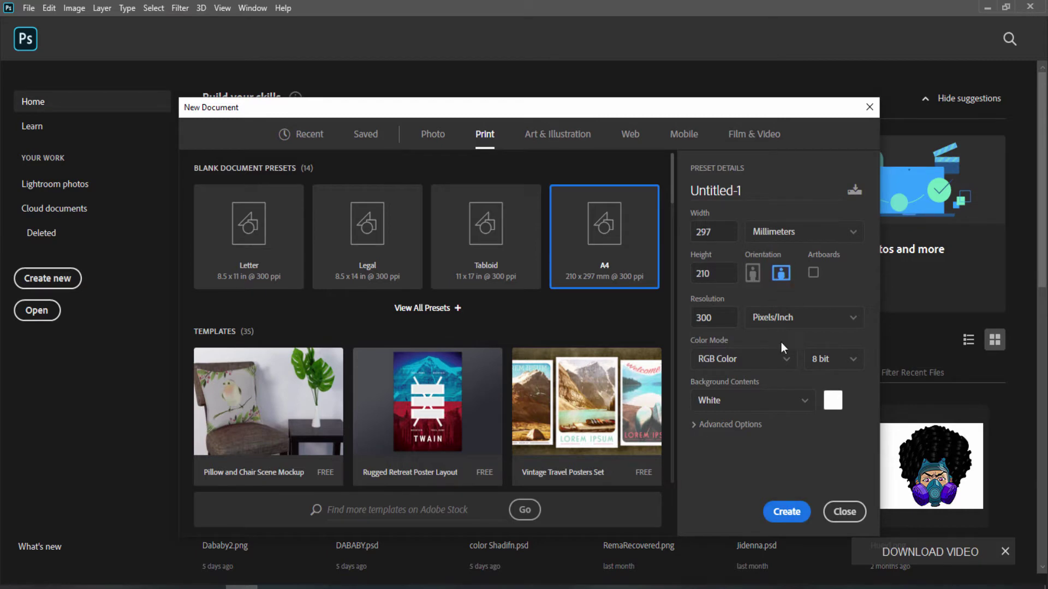
{"action": "left_click", "coordinate": [787, 511]}
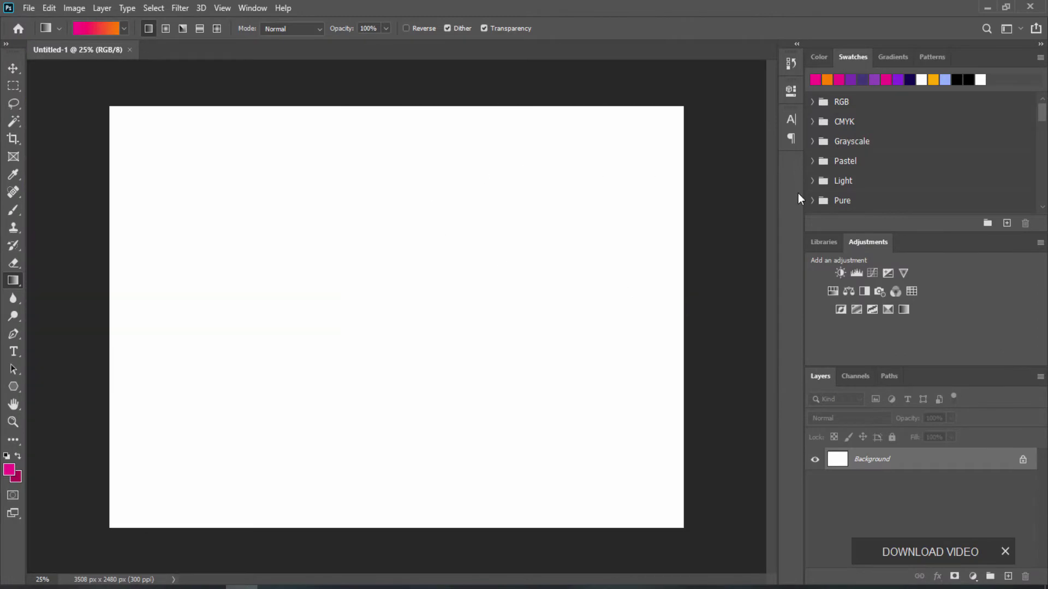
Step: Add a new layer and turn a Pen triangle over the upper-right half into a selection
{"action": "left_click", "coordinate": [14, 70]}
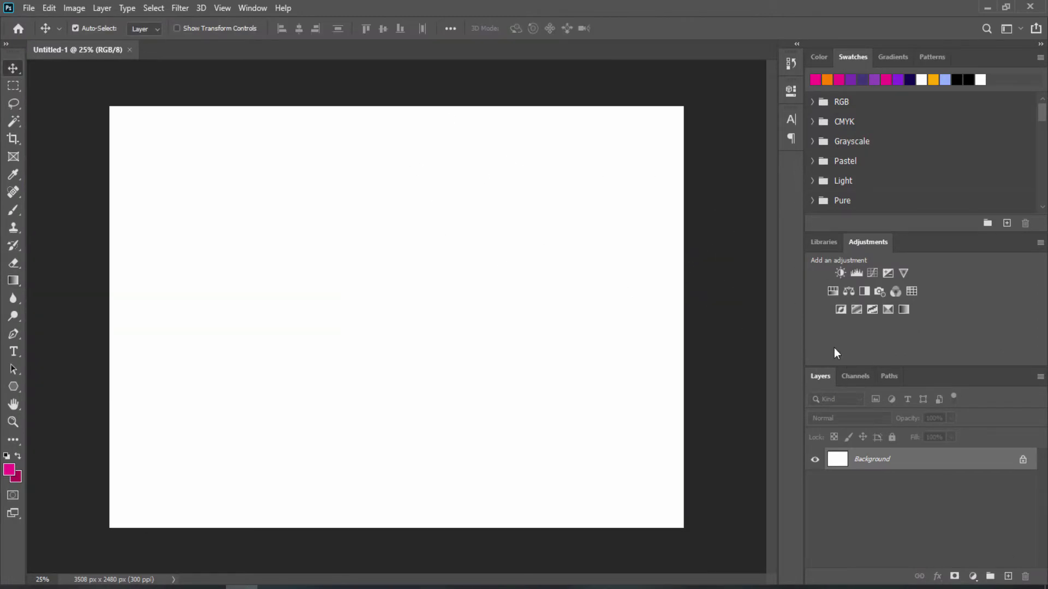
{"action": "key", "text": "ctrl+shift+alt+n"}
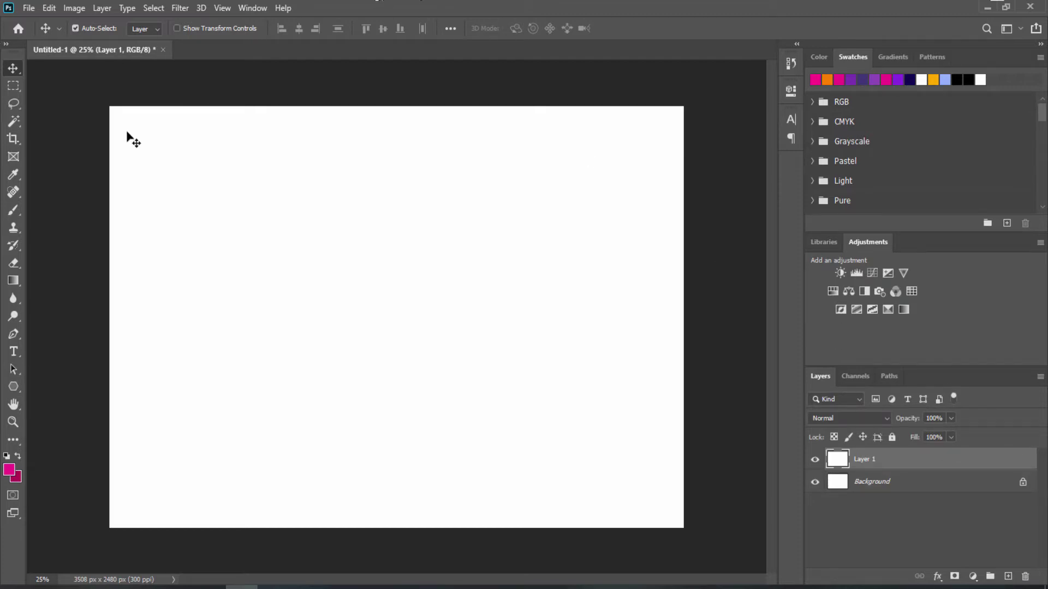
{"action": "left_click", "coordinate": [677, 145]}
{"action": "key", "text": "ctrl+minus"}
{"action": "key", "text": "ctrl+plus"}
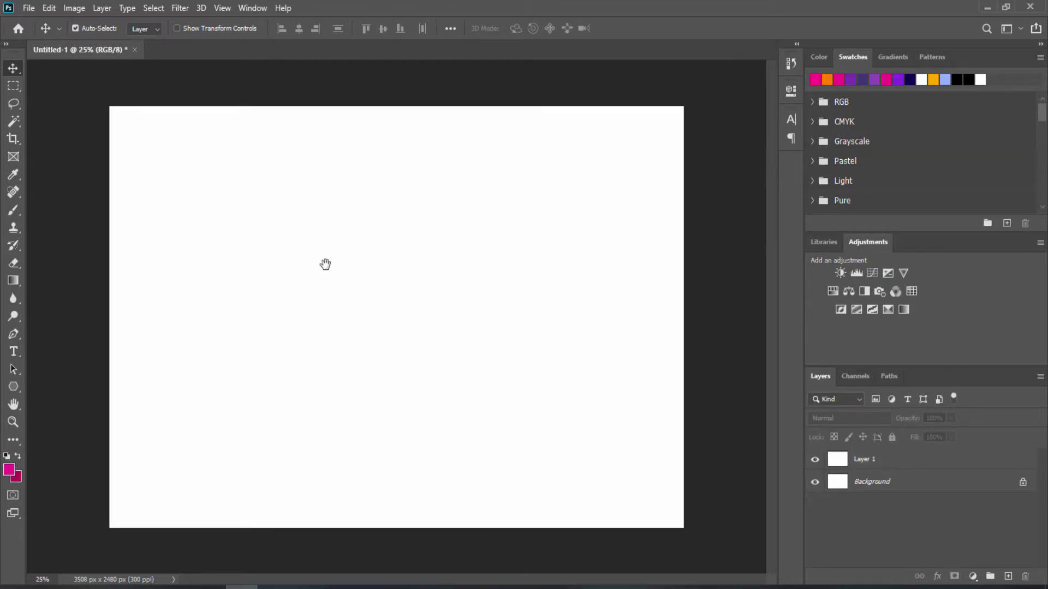
{"action": "key", "text": "p"}
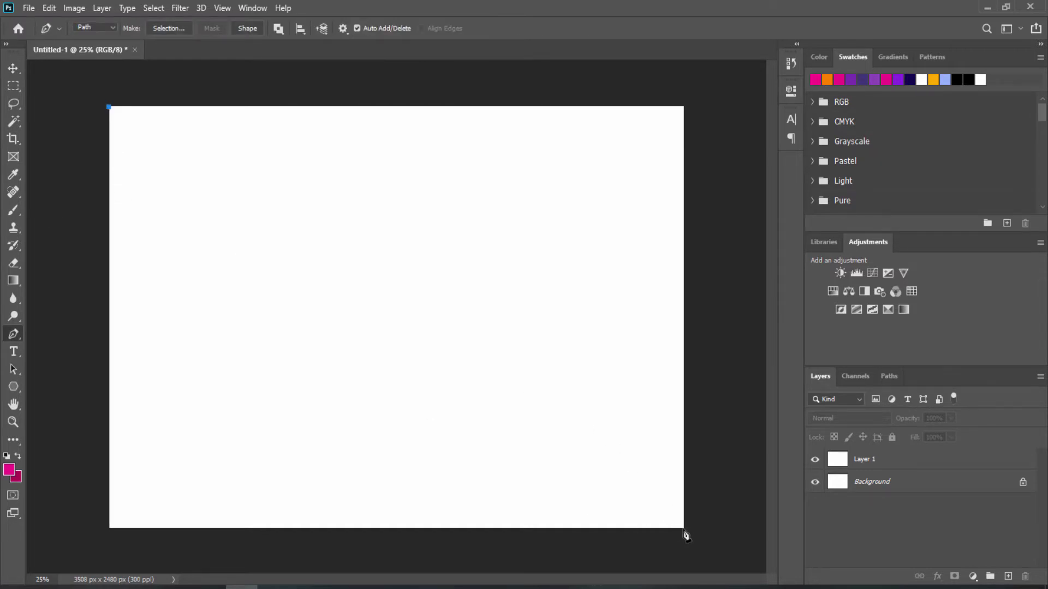
{"action": "left_click", "coordinate": [515, 530]}
{"action": "key", "text": "ctrl+z"}
{"action": "left_click", "coordinate": [687, 530]}
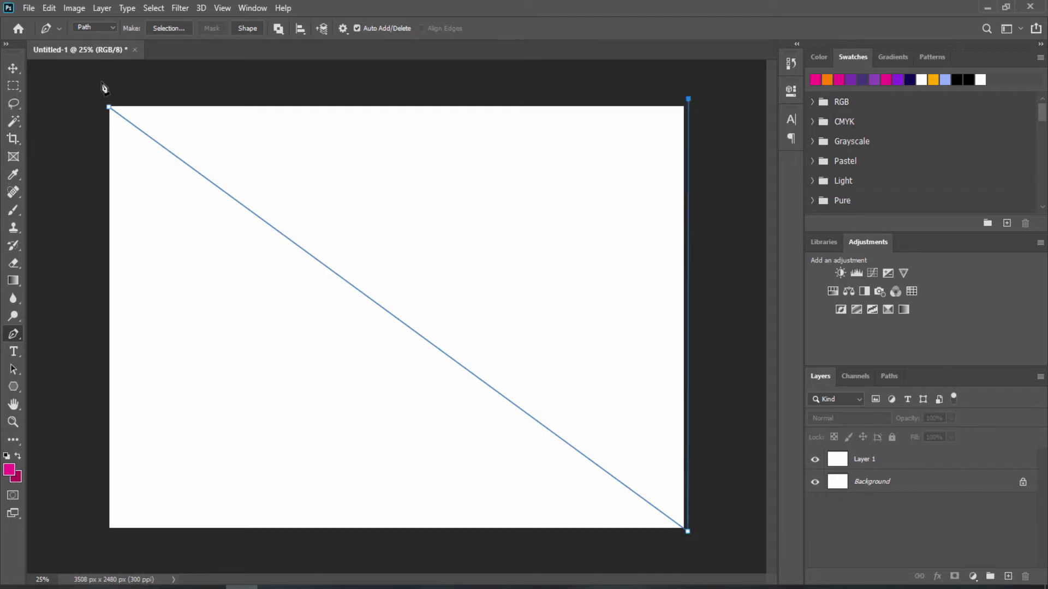
{"action": "left_click", "coordinate": [78, 81]}
{"action": "right_click", "coordinate": [431, 213]}
{"action": "left_click", "coordinate": [469, 270]}
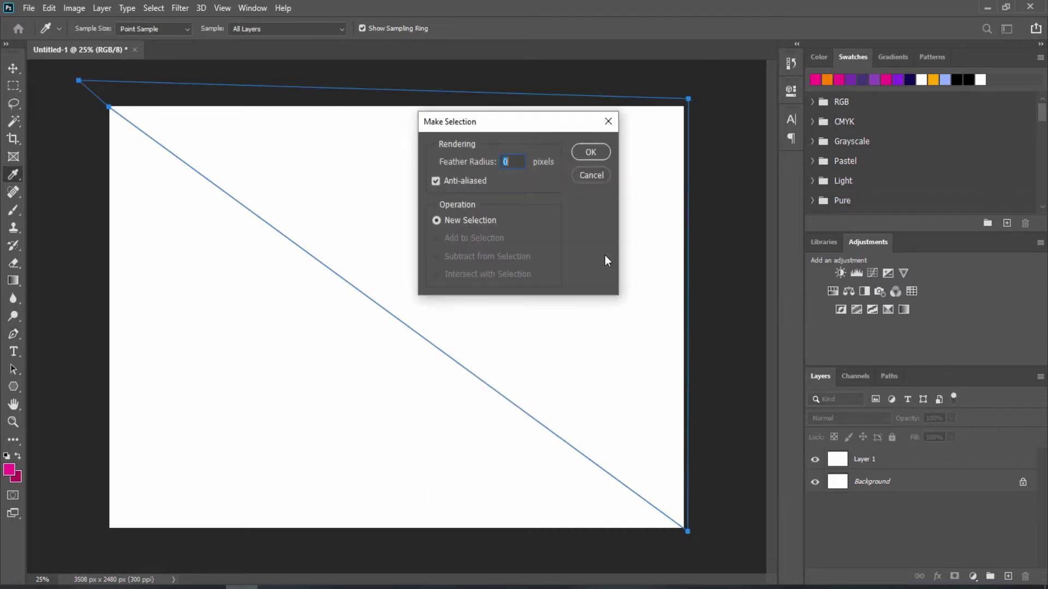
{"action": "left_click", "coordinate": [589, 151]}
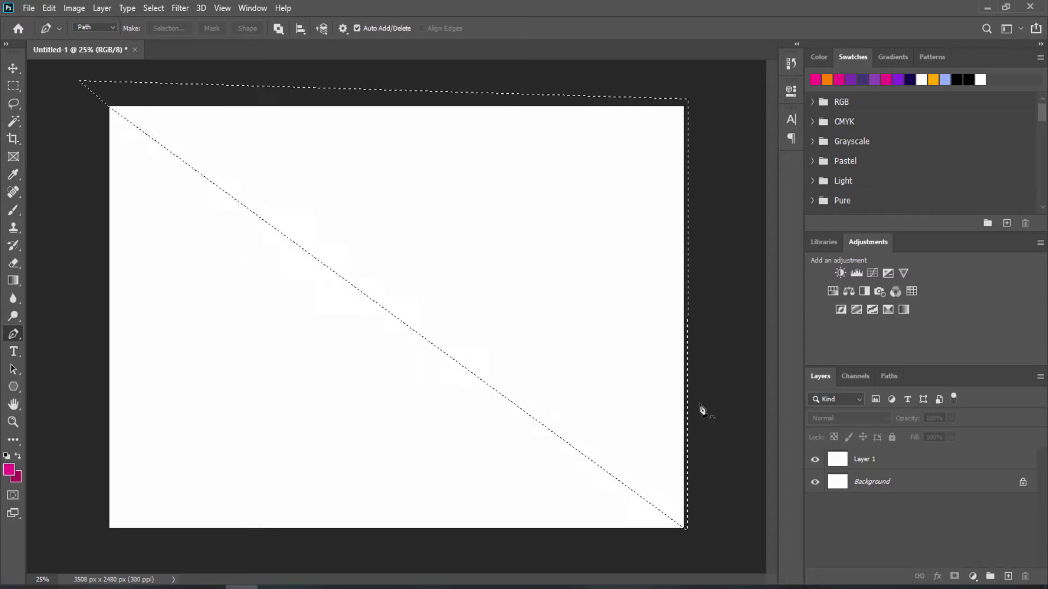
Step: Fill the triangular selection on Layer 1 with magenta and deselect
{"action": "left_click", "coordinate": [880, 465]}
{"action": "key", "text": "i"}
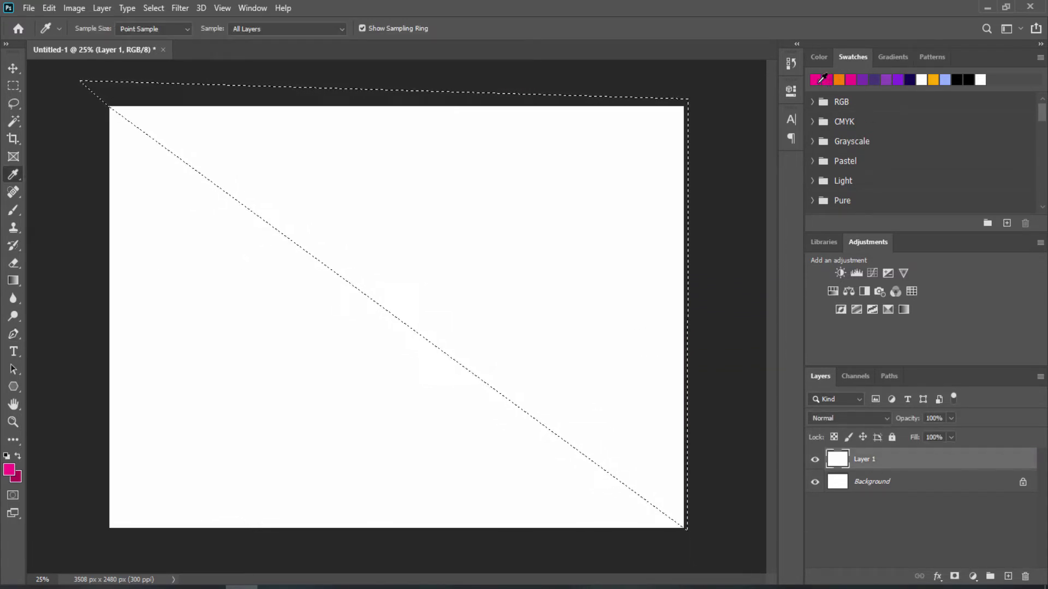
{"action": "left_click", "coordinate": [13, 281]}
{"action": "left_click", "coordinate": [77, 293]}
{"action": "left_click", "coordinate": [456, 211]}
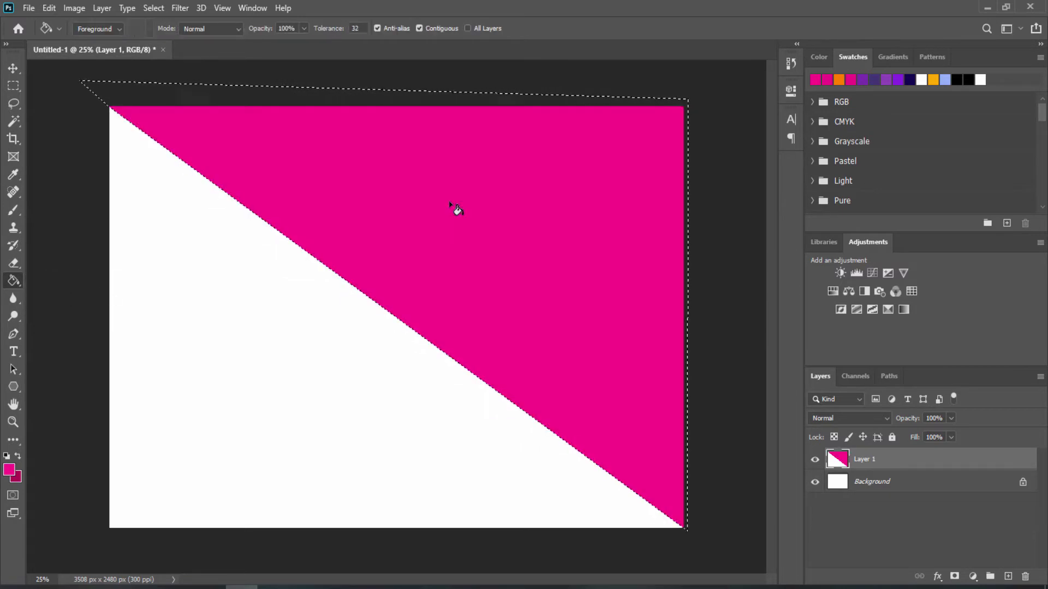
{"action": "left_click", "coordinate": [15, 70]}
{"action": "key", "text": "ctrl+d"}
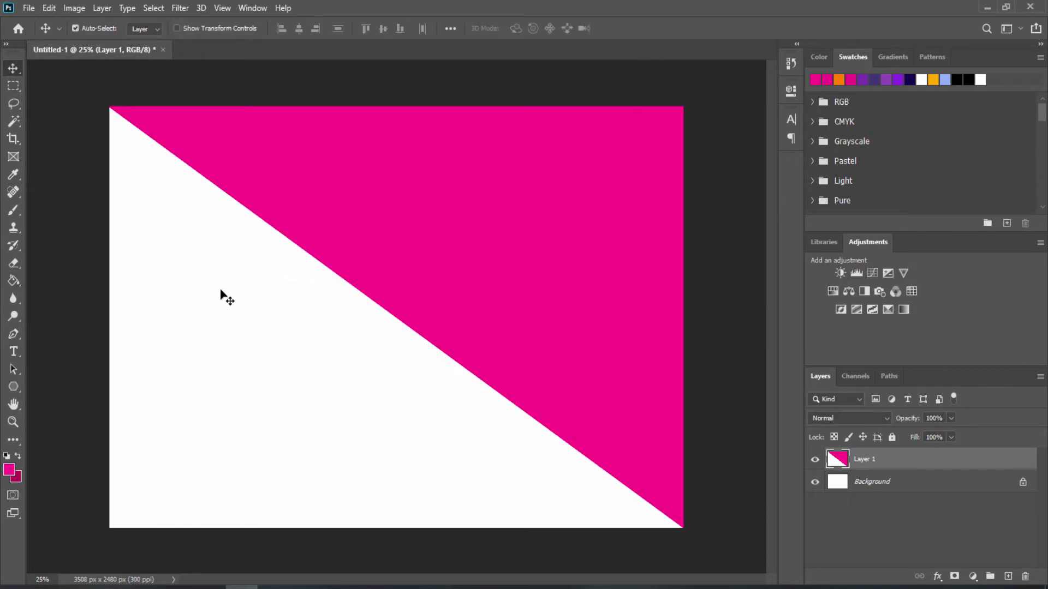
{"action": "key", "text": "ctrl+minus"}
{"action": "key", "text": "ctrl+plus"}
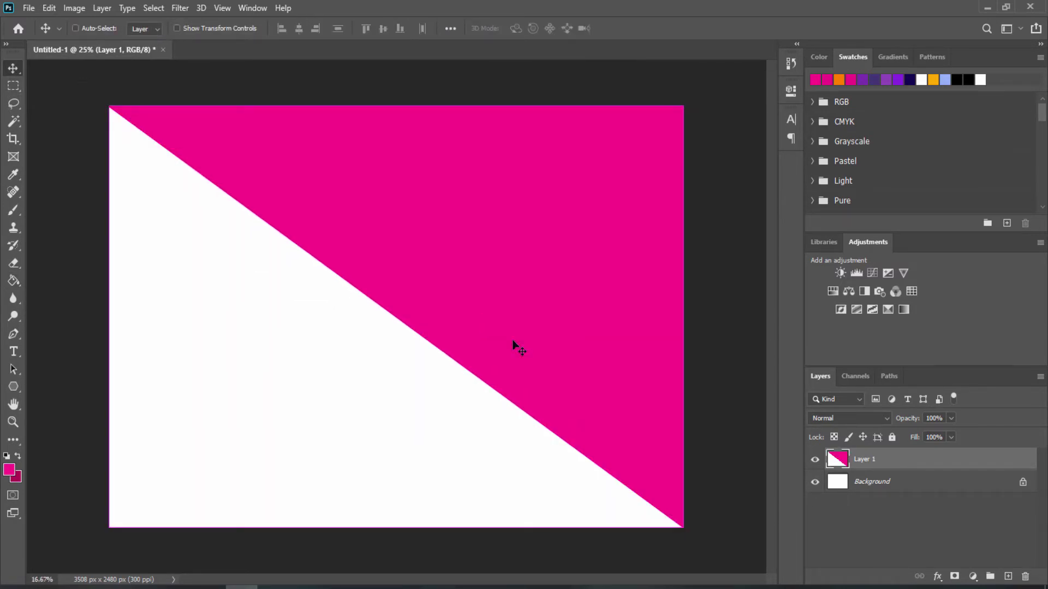
{"action": "key", "text": "ctrl+minus"}
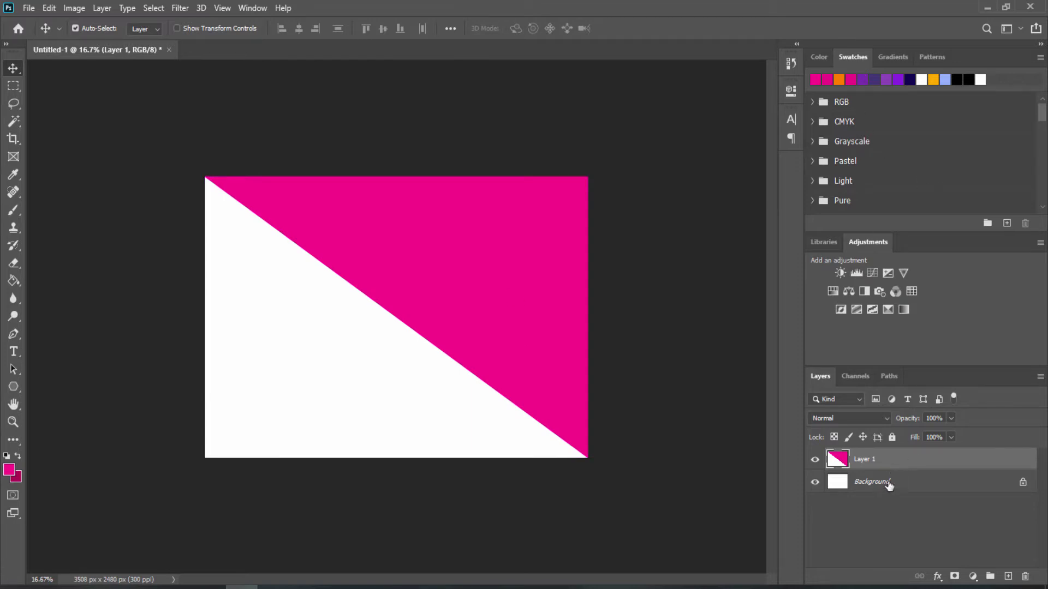
Step: Add a new layer above Background and fill it solid cyan
{"action": "left_click", "coordinate": [888, 485]}
{"action": "left_click", "coordinate": [1008, 576]}
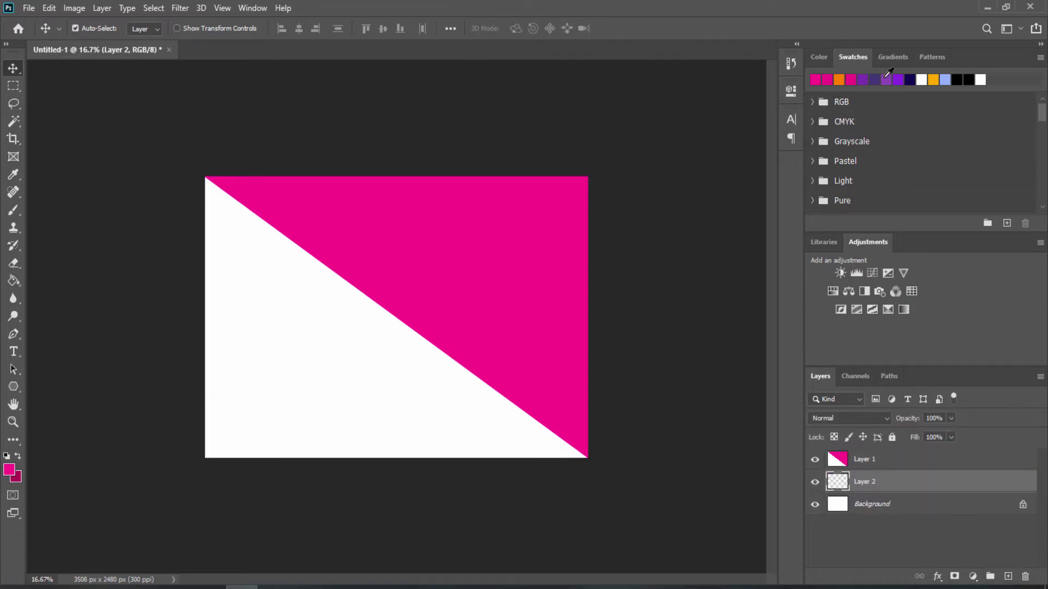
{"action": "left_click", "coordinate": [824, 123]}
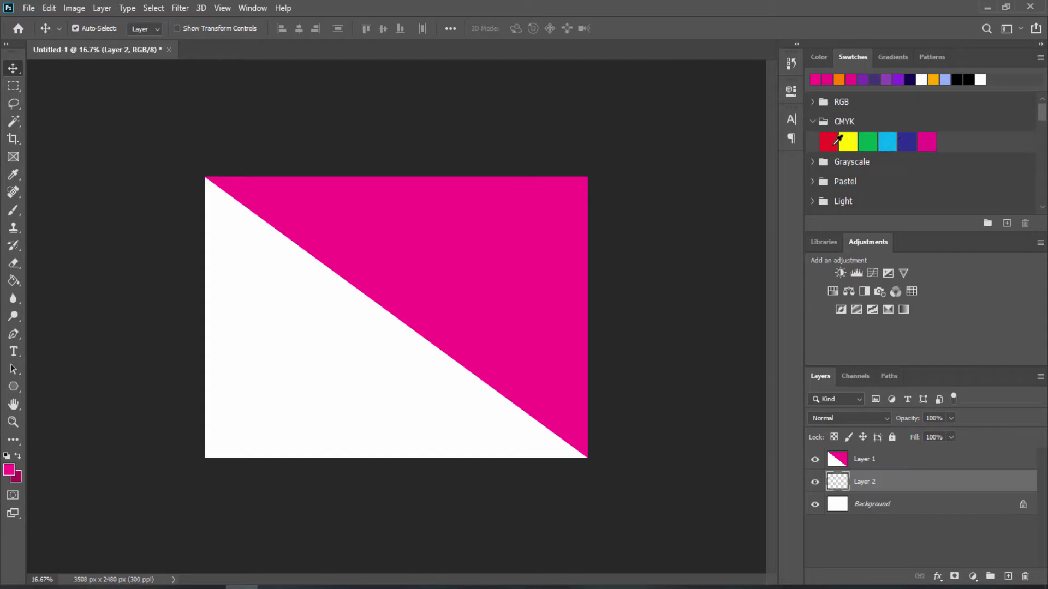
{"action": "left_click", "coordinate": [887, 141]}
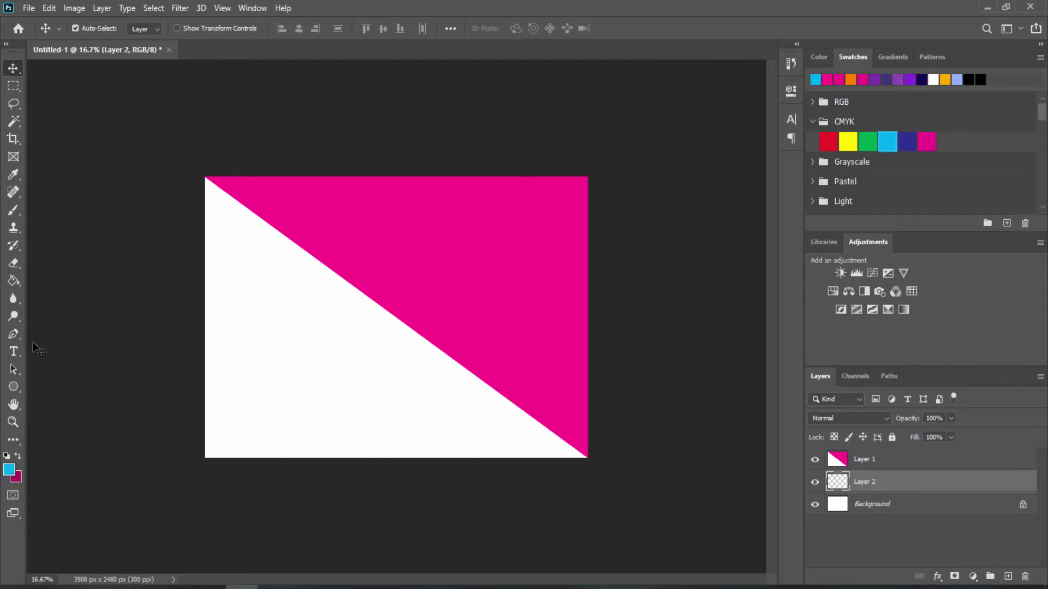
{"action": "key", "text": "g"}
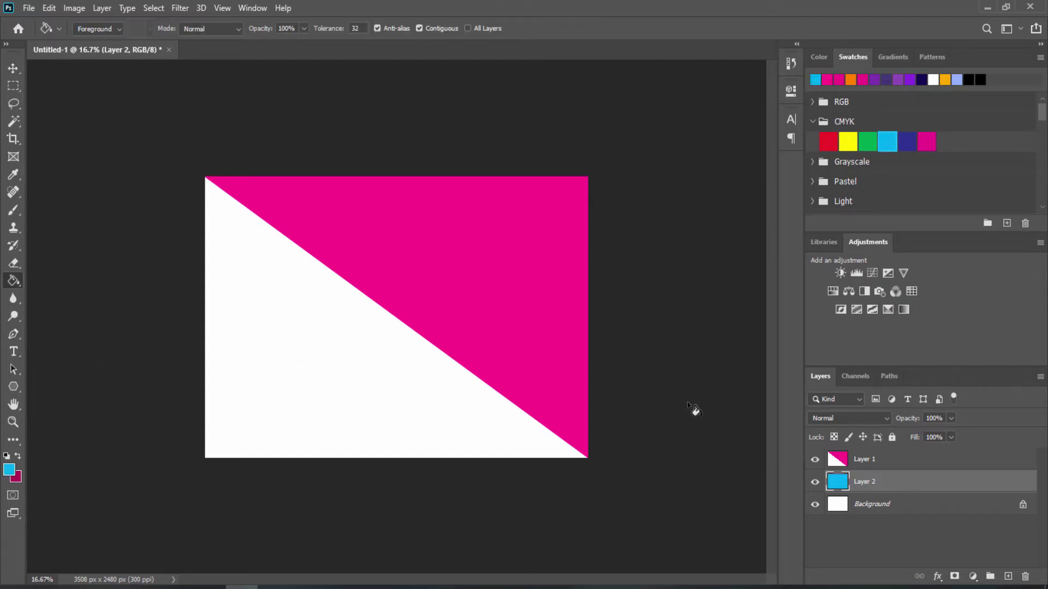
{"action": "mouse_move", "coordinate": [873, 481]}
{"action": "left_mouse_down"}
{"action": "mouse_move", "coordinate": [880, 455]}
{"action": "mouse_move", "coordinate": [857, 461]}
{"action": "left_mouse_up"}
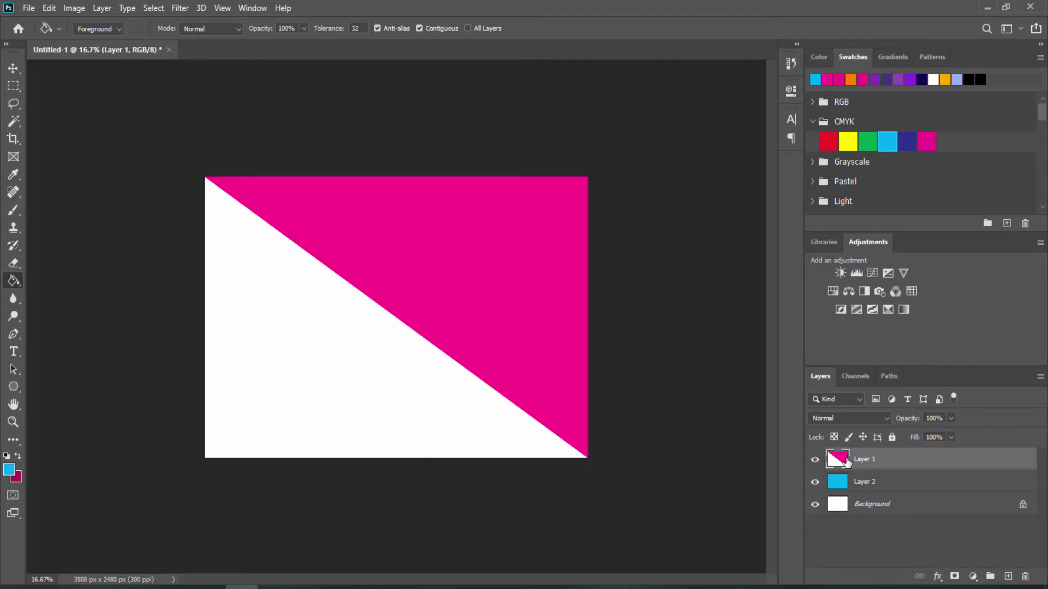
Step: Magic Wand the magenta triangle, invert, and delete the white half to reveal cyan
{"action": "left_click", "coordinate": [13, 86]}
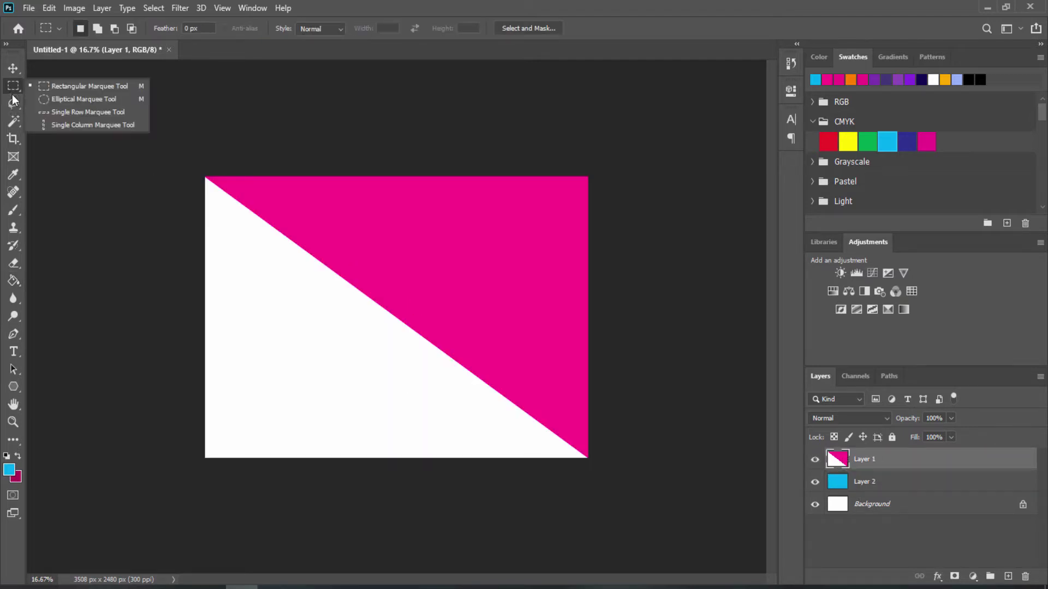
{"action": "left_click", "coordinate": [14, 121]}
{"action": "left_click", "coordinate": [54, 146]}
{"action": "left_click", "coordinate": [520, 259]}
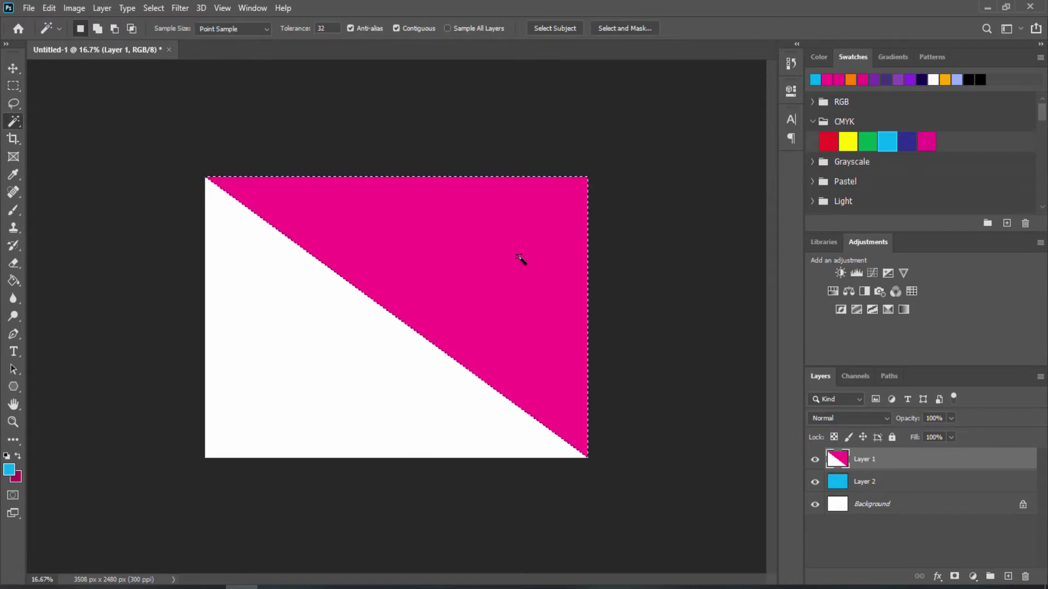
{"action": "key", "text": "ctrl+shift+i"}
{"action": "key", "text": "Delete"}
{"action": "key", "text": "ctrl+d"}
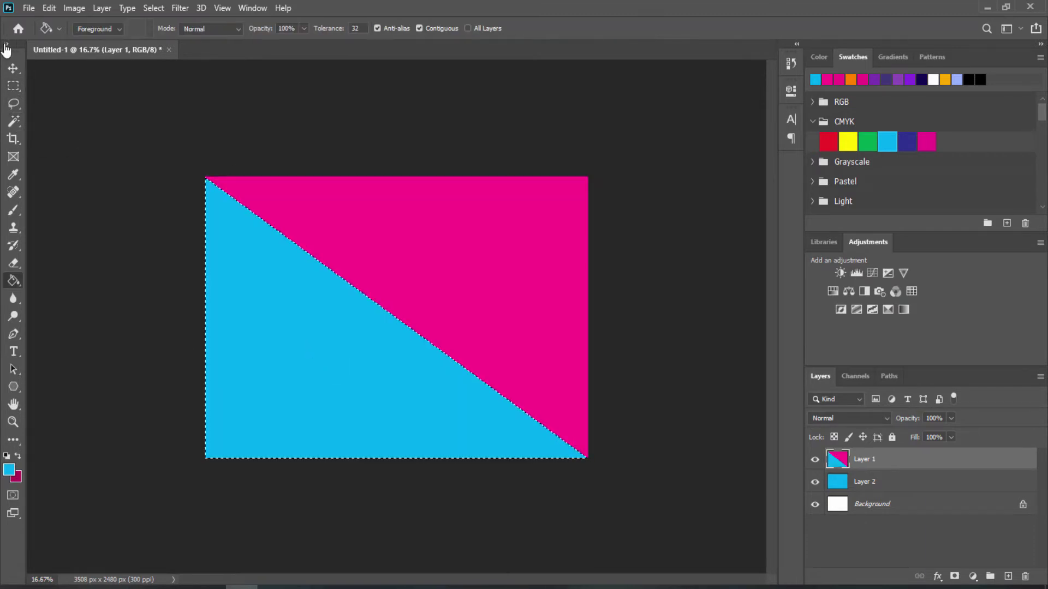
{"action": "key", "text": "v"}
{"action": "left_click", "coordinate": [384, 161]}
{"action": "scroll", "coordinate": [702, 332], "scroll_direction": "up", "scroll_amount": 3}
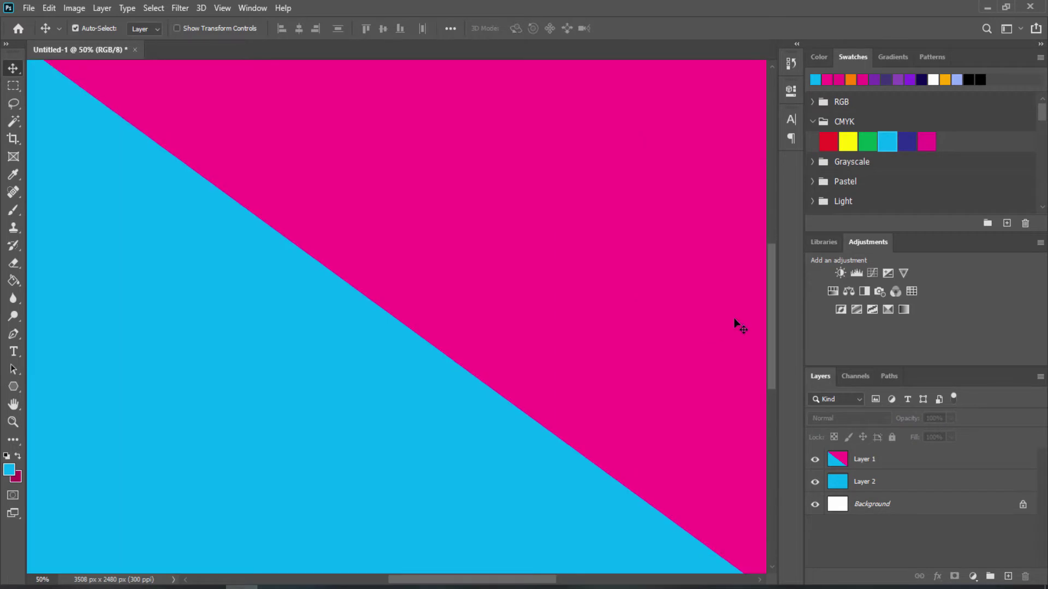
{"action": "scroll", "coordinate": [471, 153], "scroll_direction": "down", "scroll_amount": 3}
{"action": "scroll", "coordinate": [470, 153], "scroll_direction": "down", "scroll_amount": 3}
{"action": "scroll", "coordinate": [471, 152], "scroll_direction": "up", "scroll_amount": 1}
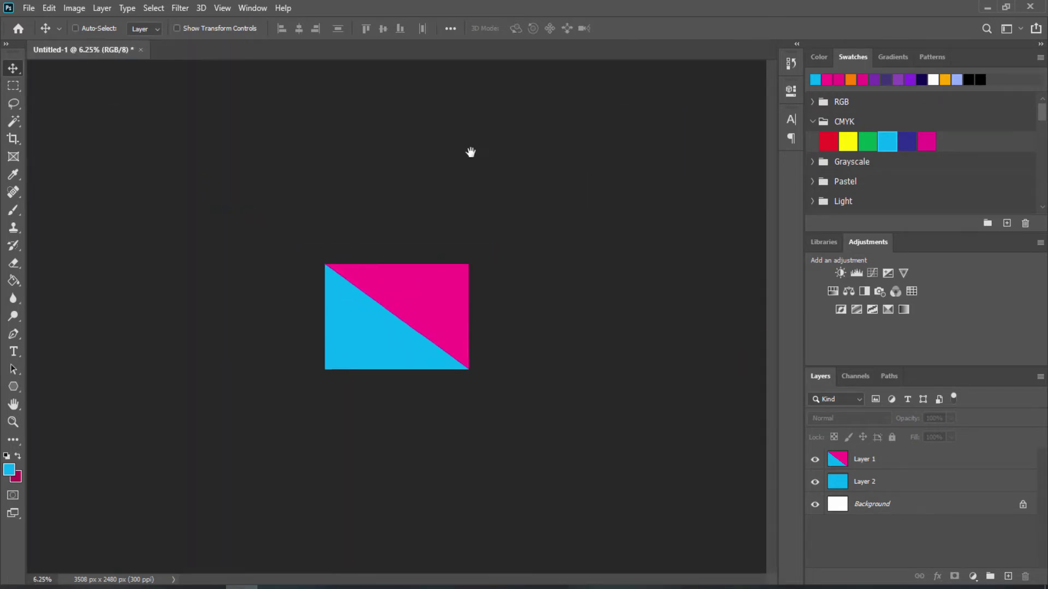
{"action": "scroll", "coordinate": [470, 152], "scroll_direction": "up", "scroll_amount": 2}
Step: Copy the burger image from Brave, paste it into the poster, then remove it
{"action": "key", "text": "alt+Tab"}
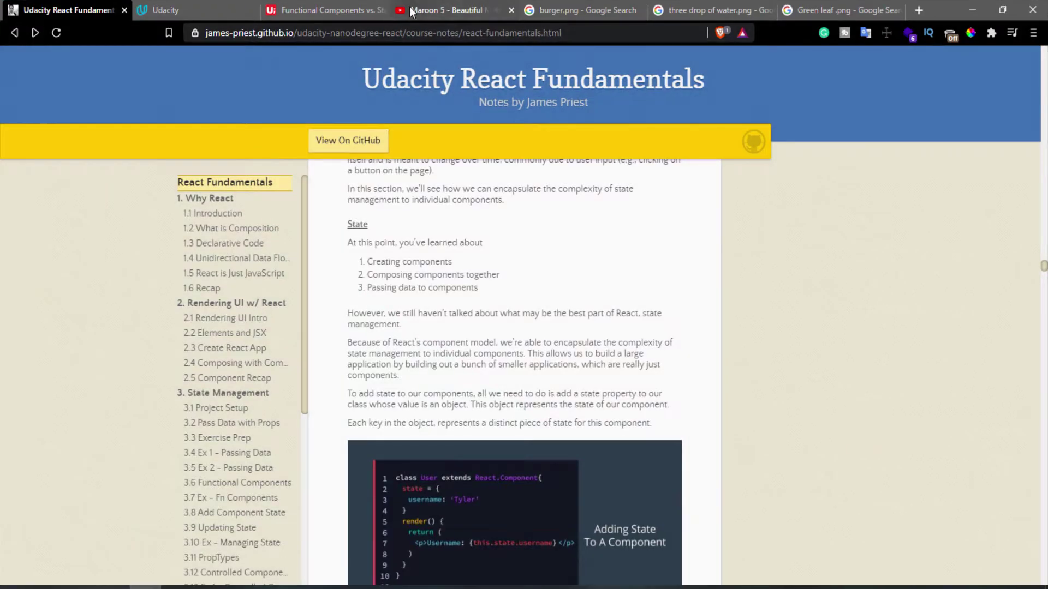
{"action": "left_click", "coordinate": [591, 12]}
{"action": "right_click", "coordinate": [823, 233]}
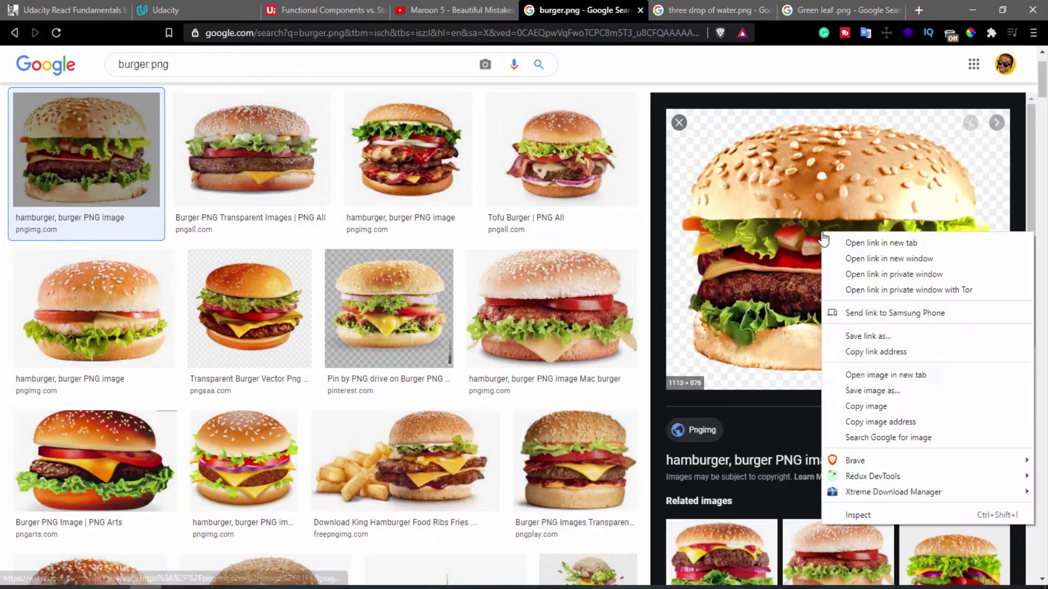
{"action": "left_click", "coordinate": [910, 409]}
{"action": "key", "text": "alt+Tab"}
{"action": "right_click", "coordinate": [354, 287]}
{"action": "left_click", "coordinate": [409, 293]}
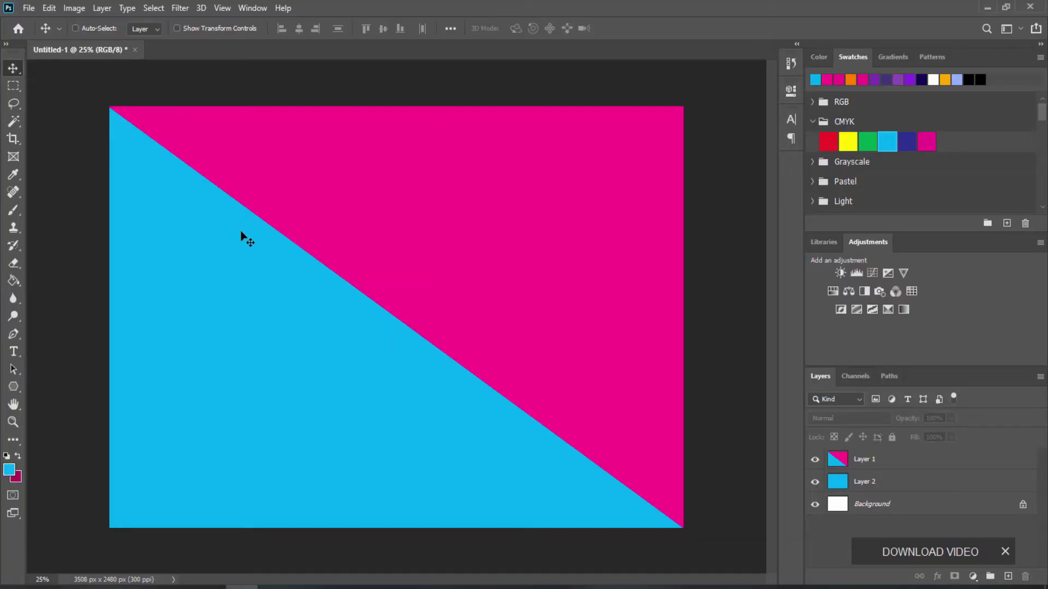
{"action": "key", "text": "ctrl+v"}
{"action": "mouse_move", "coordinate": [426, 306]}
{"action": "left_mouse_down"}
{"action": "mouse_move", "coordinate": [435, 419]}
{"action": "mouse_move", "coordinate": [441, 343]}
{"action": "left_mouse_up"}
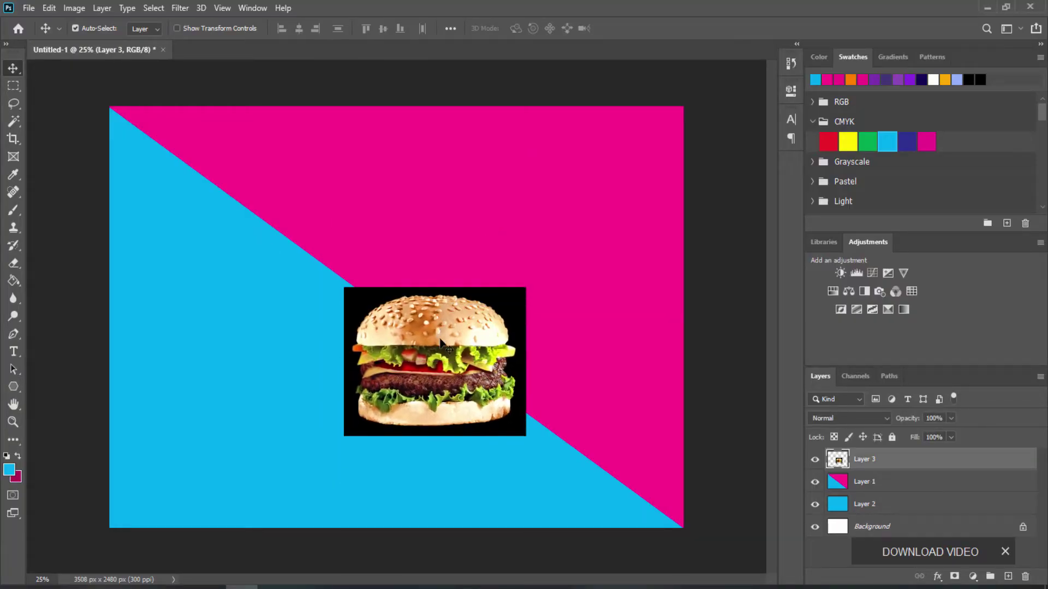
{"action": "key", "text": "Delete"}
Step: Save the burger image as 1.png into a new Burger folder in Merch Design
{"action": "key", "text": "alt+Tab"}
{"action": "right_click", "coordinate": [830, 252]}
{"action": "left_click", "coordinate": [879, 426]}
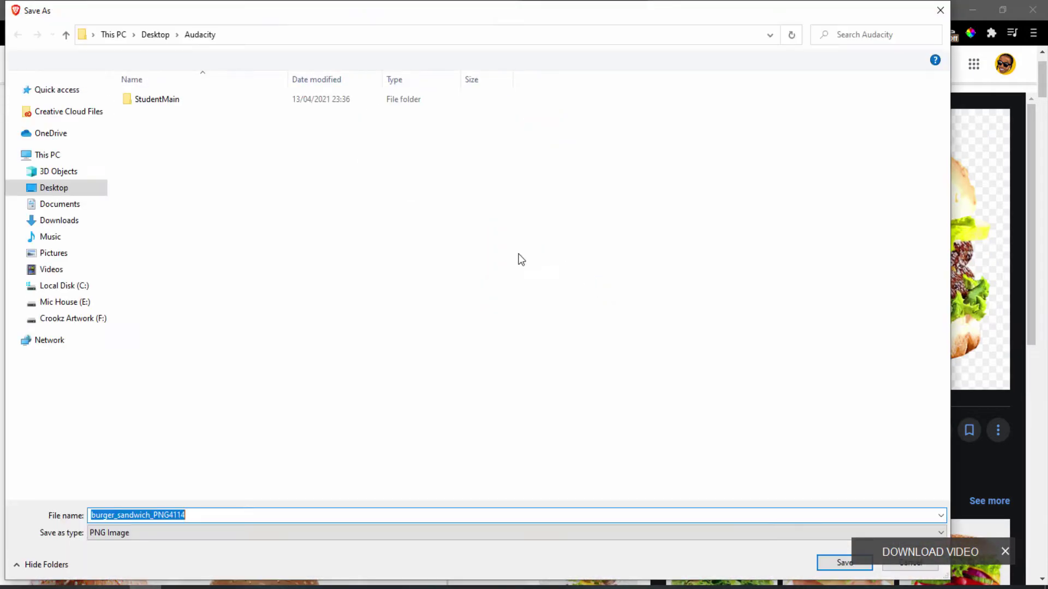
{"action": "left_click", "coordinate": [64, 301]}
{"action": "double_click", "coordinate": [179, 200]}
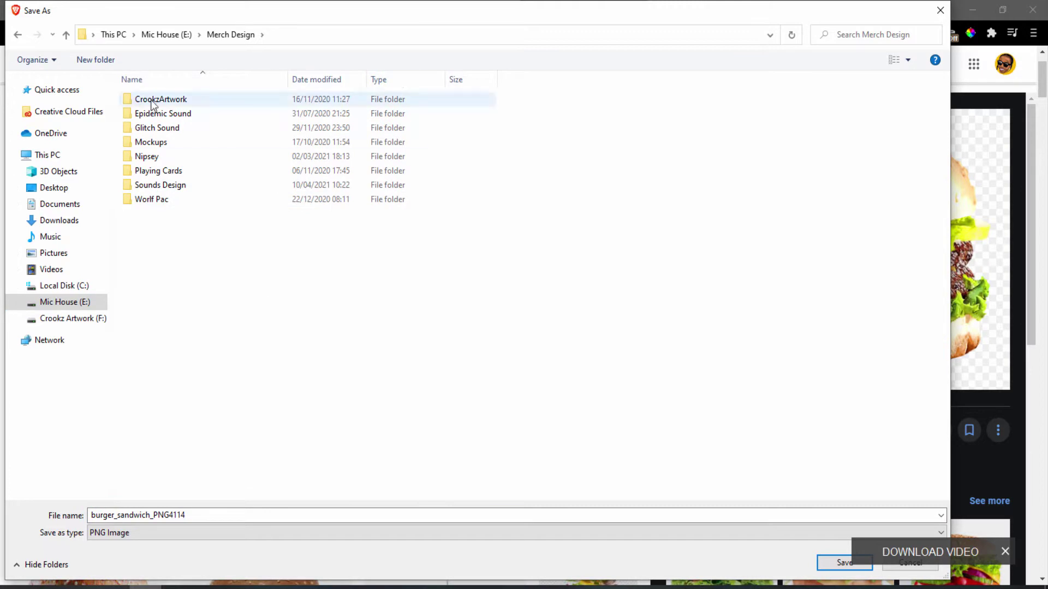
{"action": "key", "text": "ctrl+shift+n"}
{"action": "type", "text": "Burger"}
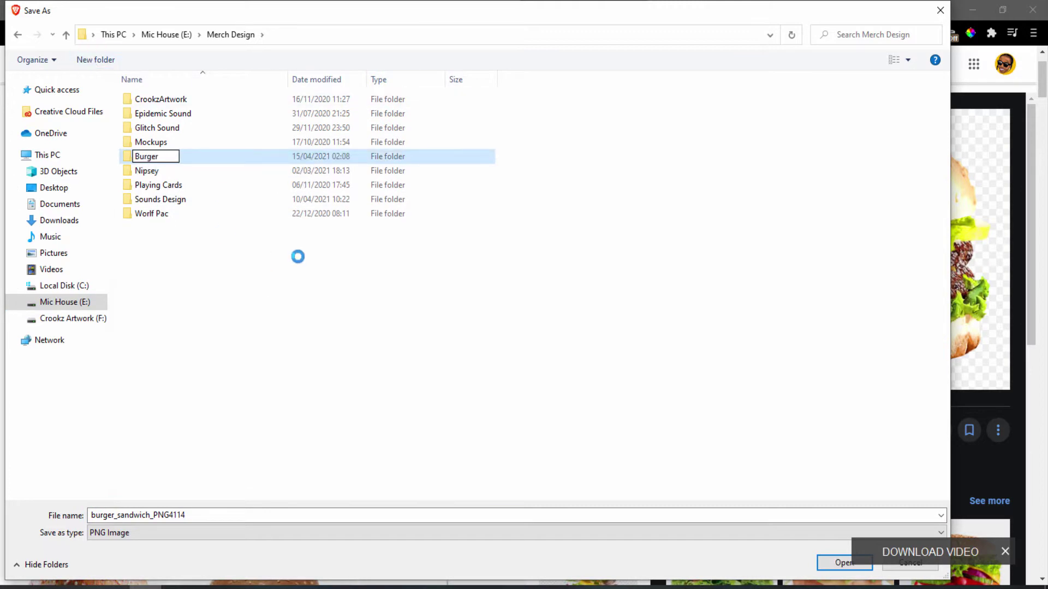
{"action": "key", "text": "Return"}
{"action": "key", "text": "Return"}
{"action": "key", "text": "Return"}
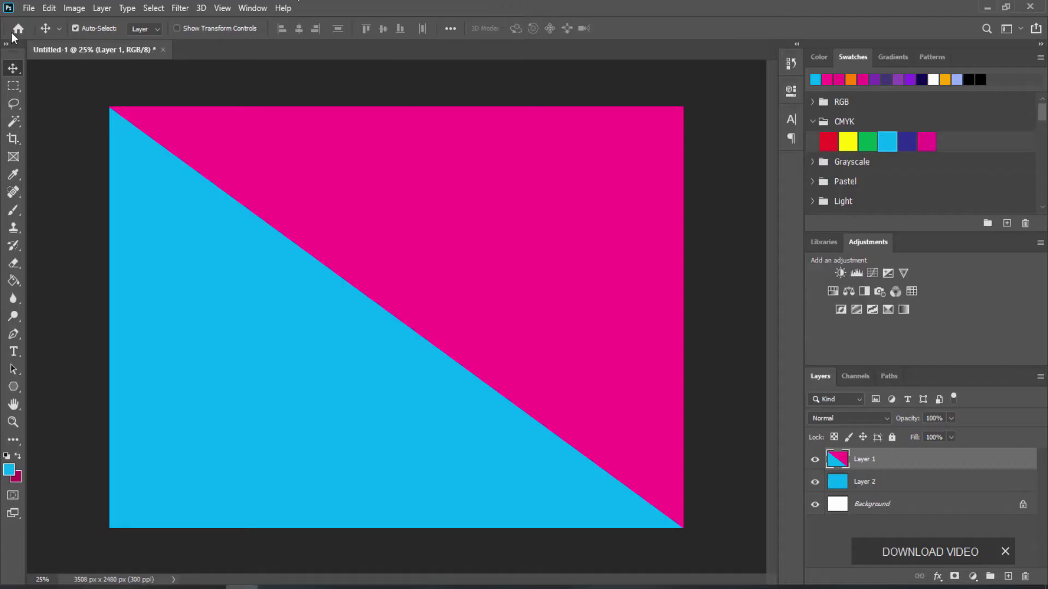
{"action": "left_click", "coordinate": [28, 7]}
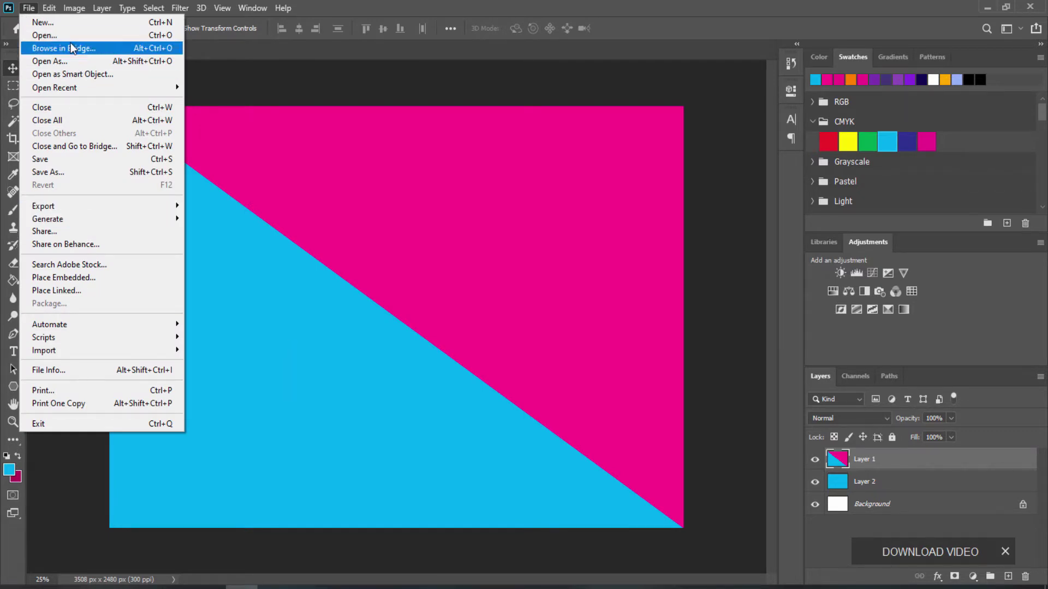
Step: Open 1.png from the Burger folder and drag the burger into the poster as a layer
{"action": "left_click", "coordinate": [44, 35]}
{"action": "left_click", "coordinate": [60, 302]}
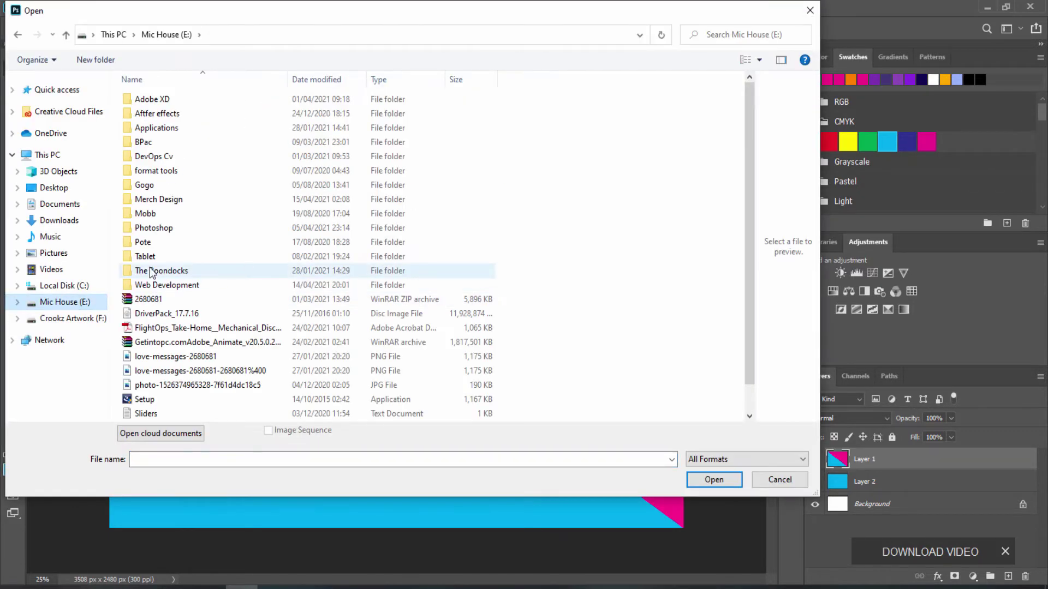
{"action": "double_click", "coordinate": [164, 200]}
{"action": "left_click", "coordinate": [165, 101]}
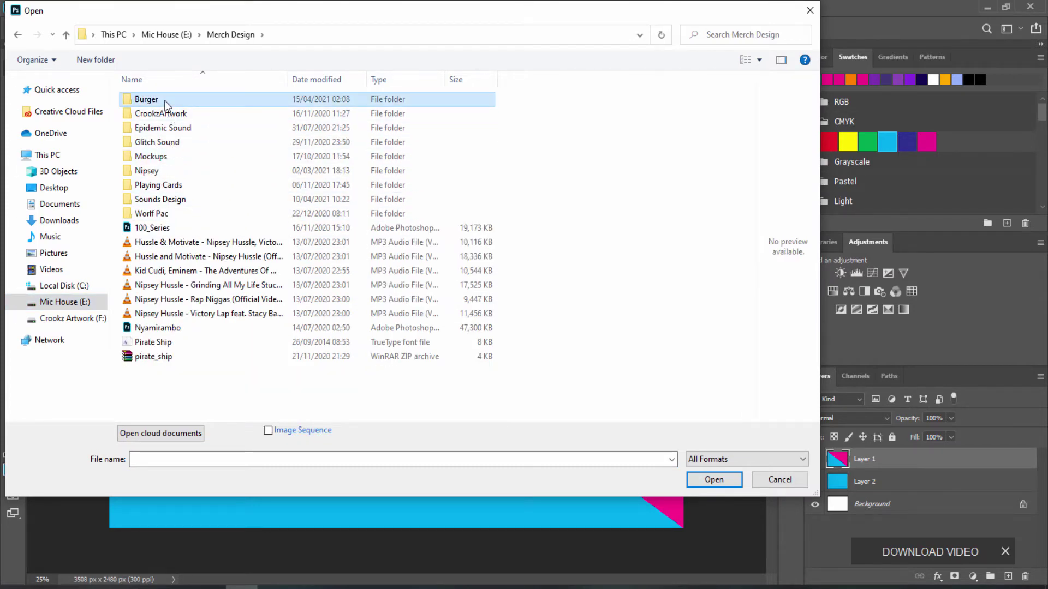
{"action": "double_click", "coordinate": [166, 101]}
{"action": "double_click", "coordinate": [168, 101]}
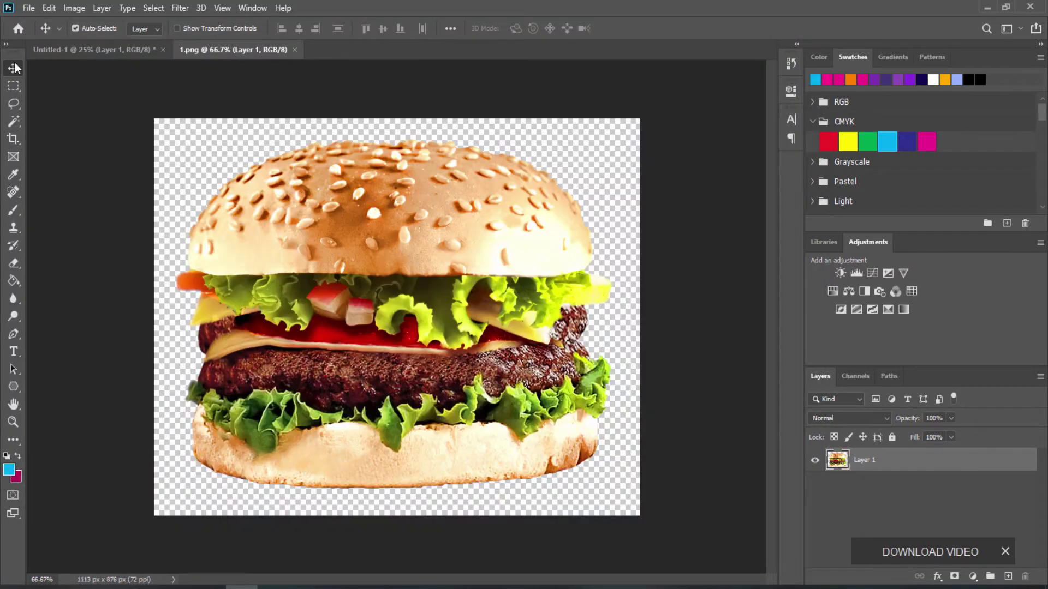
{"action": "left_click_drag", "start_coordinate": [396, 202], "coordinate": [426, 300]}
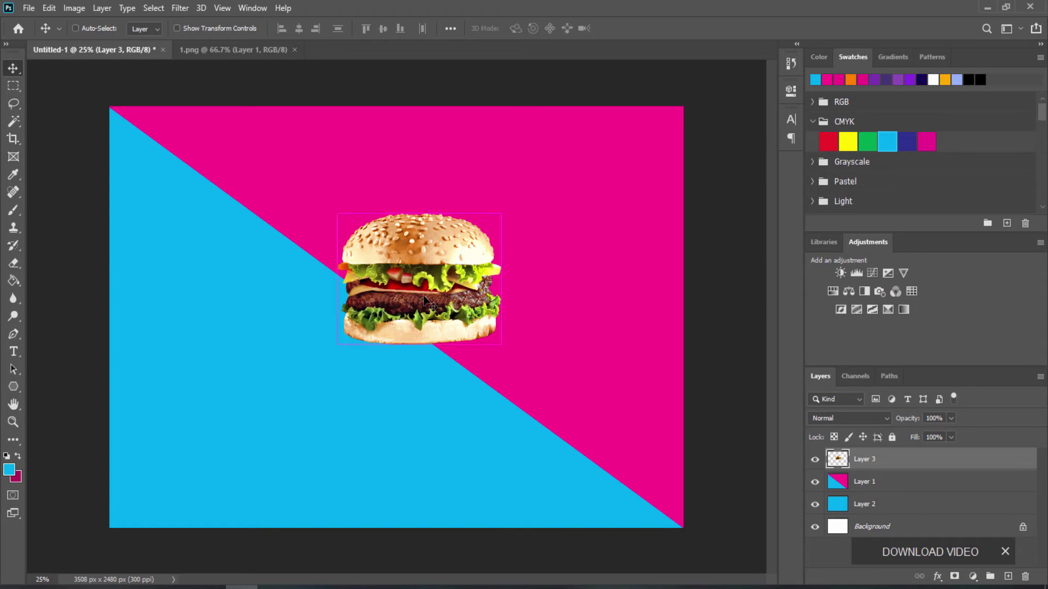
Step: Enlarge the burger with Free Transform and centre it on the poster
{"action": "key", "text": "ctrl+t"}
{"action": "left_click_drag", "start_coordinate": [337, 344], "coordinate": [209, 451]}
{"action": "key", "text": "ctrl+z"}
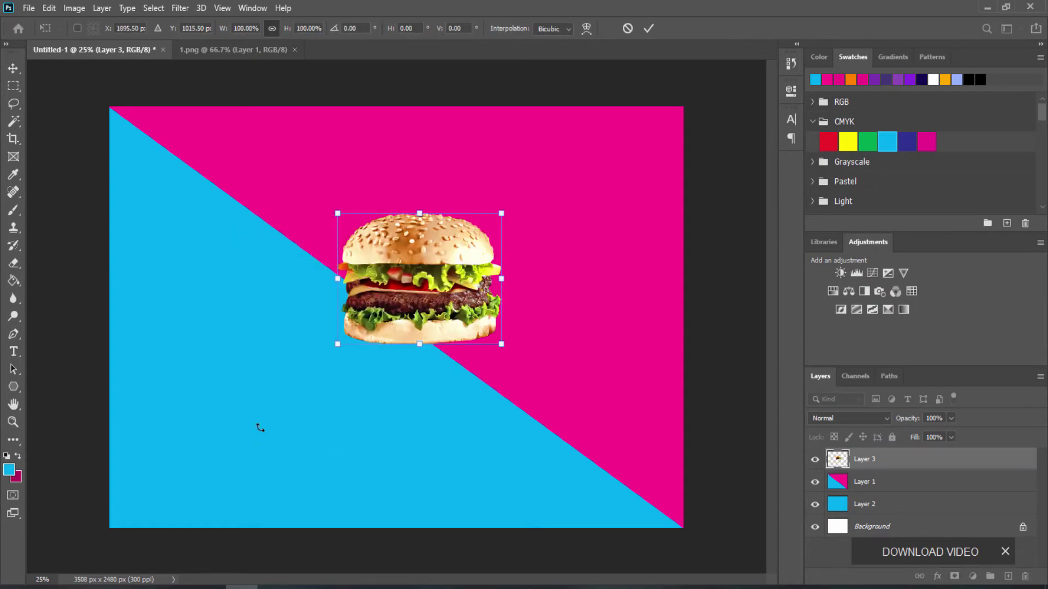
{"action": "mouse_move", "coordinate": [501, 345]}
{"action": "left_mouse_down"}
{"action": "mouse_move", "coordinate": [653, 465]}
{"action": "mouse_move", "coordinate": [402, 341]}
{"action": "left_mouse_up"}
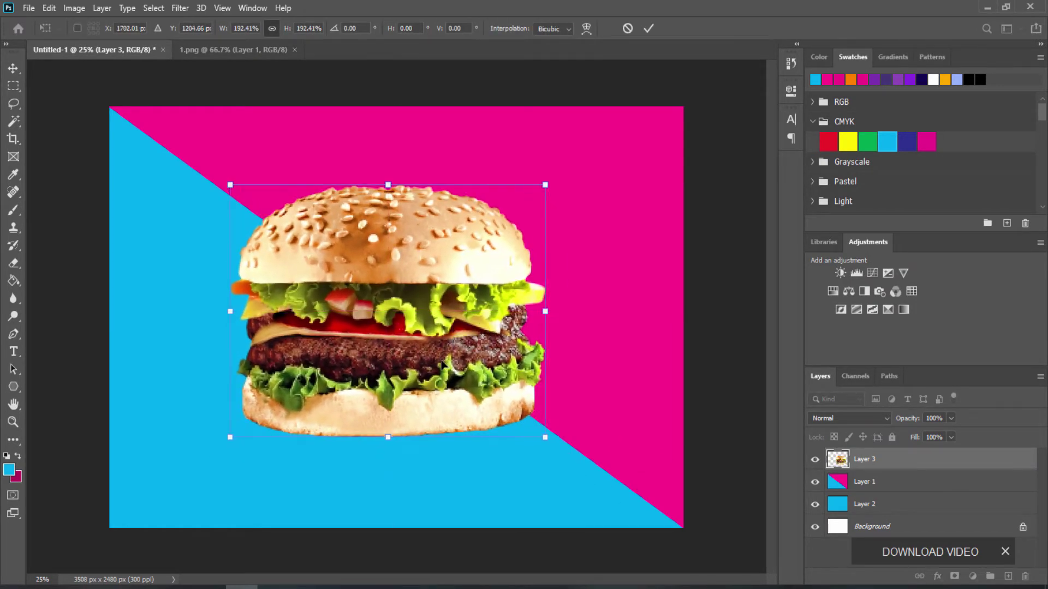
{"action": "left_click_drag", "start_coordinate": [246, 205], "coordinate": [256, 210]}
{"action": "left_click_drag", "start_coordinate": [404, 284], "coordinate": [396, 276]}
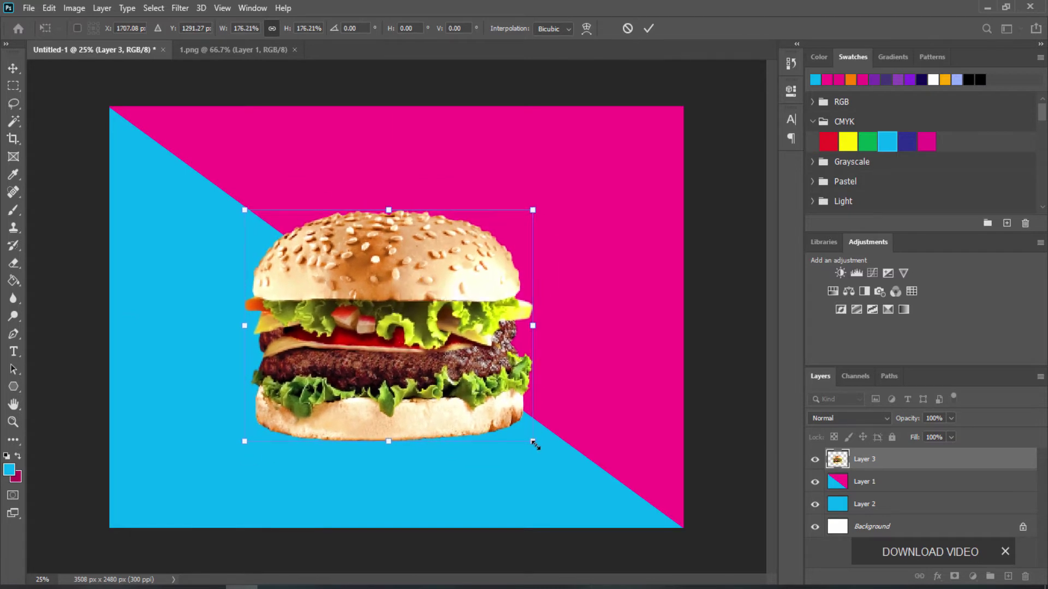
{"action": "left_click_drag", "start_coordinate": [533, 440], "coordinate": [545, 451]}
{"action": "key", "text": "Return"}
{"action": "left_click_drag", "start_coordinate": [413, 289], "coordinate": [401, 283]}
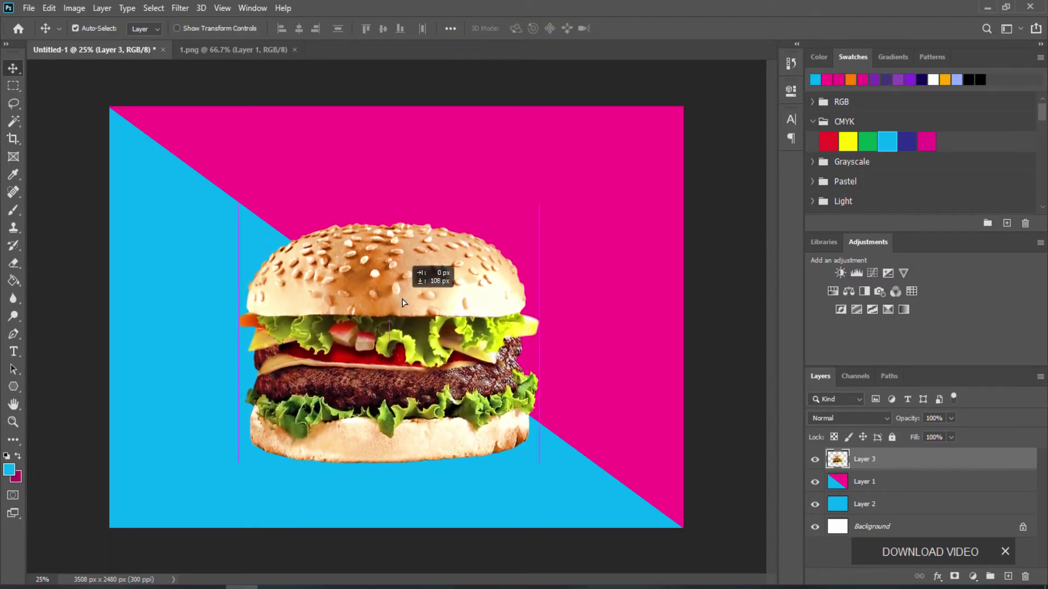
{"action": "left_click_drag", "start_coordinate": [401, 282], "coordinate": [405, 299]}
{"action": "left_click", "coordinate": [691, 362]}
{"action": "key", "text": "ctrl+minus"}
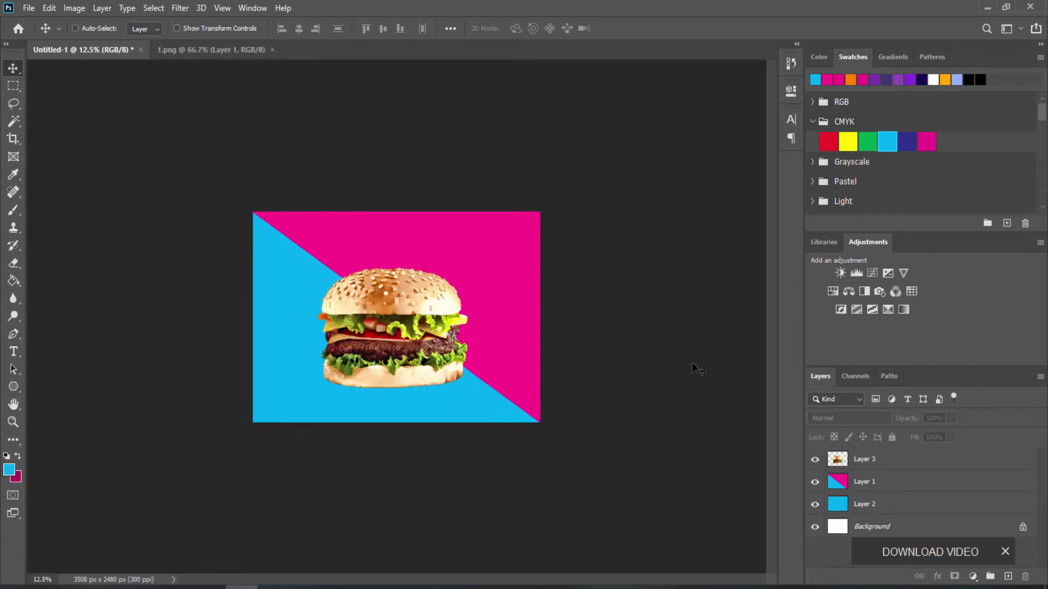
{"action": "key", "text": "ctrl+plus"}
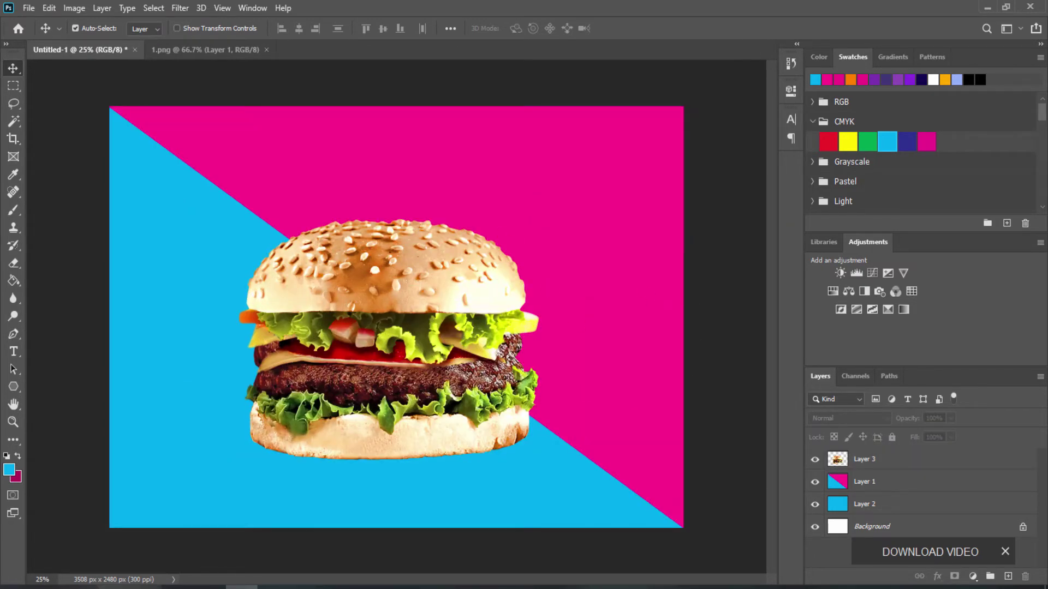
Step: Save the three water drops image as 2 in the Burger folder
{"action": "key", "text": "alt+Tab"}
{"action": "left_click", "coordinate": [751, 9]}
{"action": "right_click", "coordinate": [783, 240]}
{"action": "left_click", "coordinate": [863, 394]}
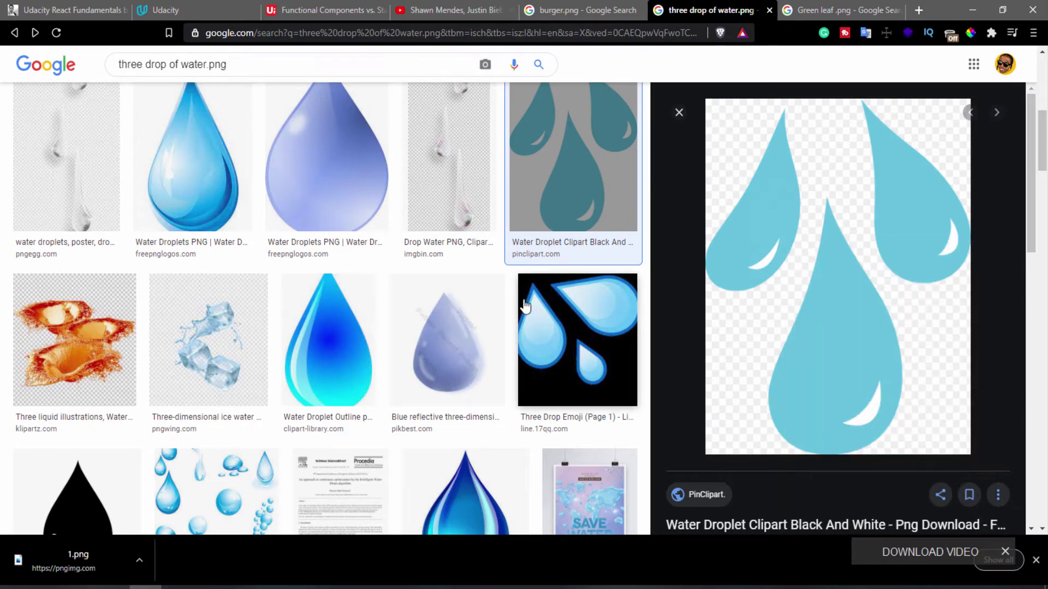
{"action": "type", "text": "2"}
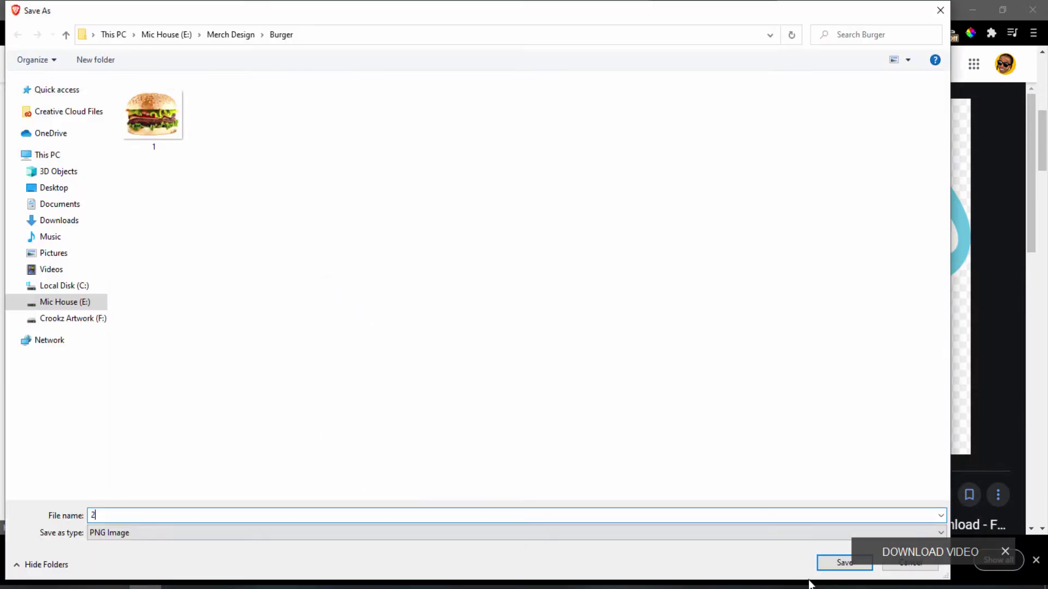
{"action": "key", "text": "Return"}
Step: Save the green leaf image as 3 in the Burger folder
{"action": "left_click", "coordinate": [834, 10]}
{"action": "right_click", "coordinate": [794, 247]}
{"action": "left_click", "coordinate": [865, 409]}
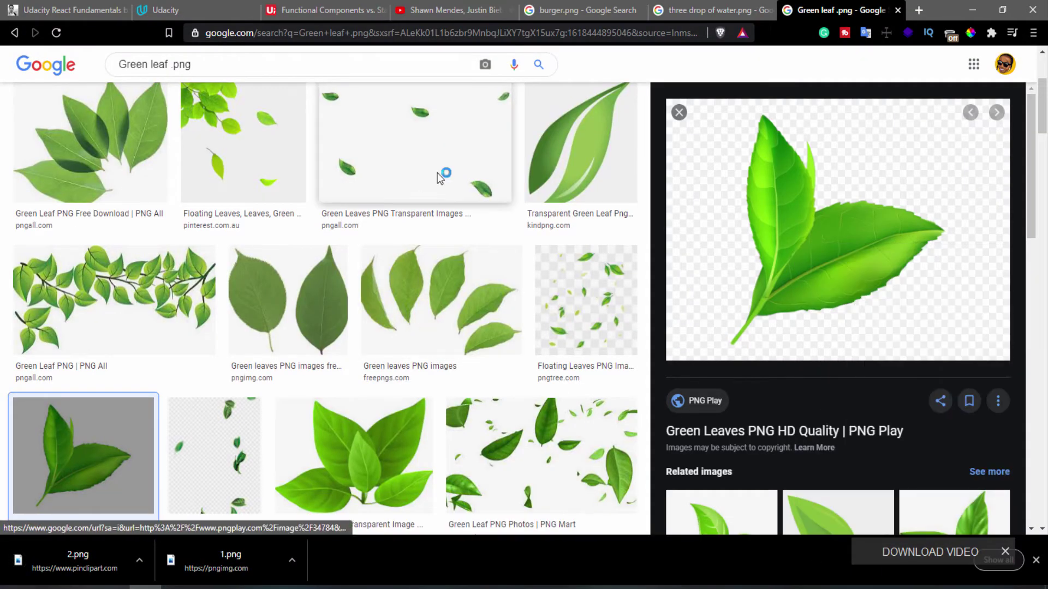
{"action": "type", "text": "3"}
{"action": "key", "text": "Return"}
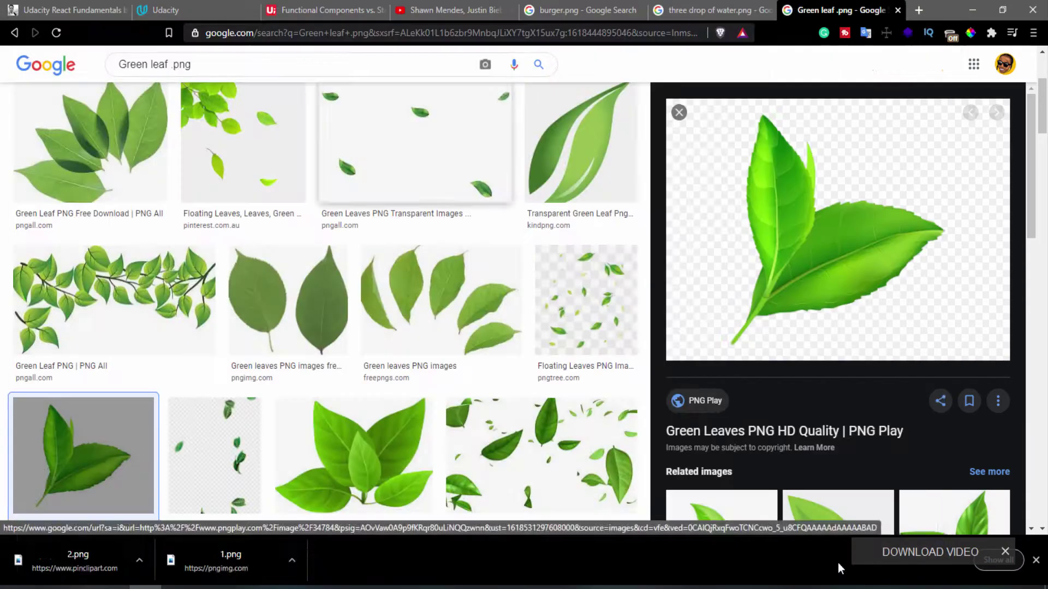
Step: Open the drops and leaf images and drag the water drops into the poster
{"action": "left_click", "coordinate": [236, 585]}
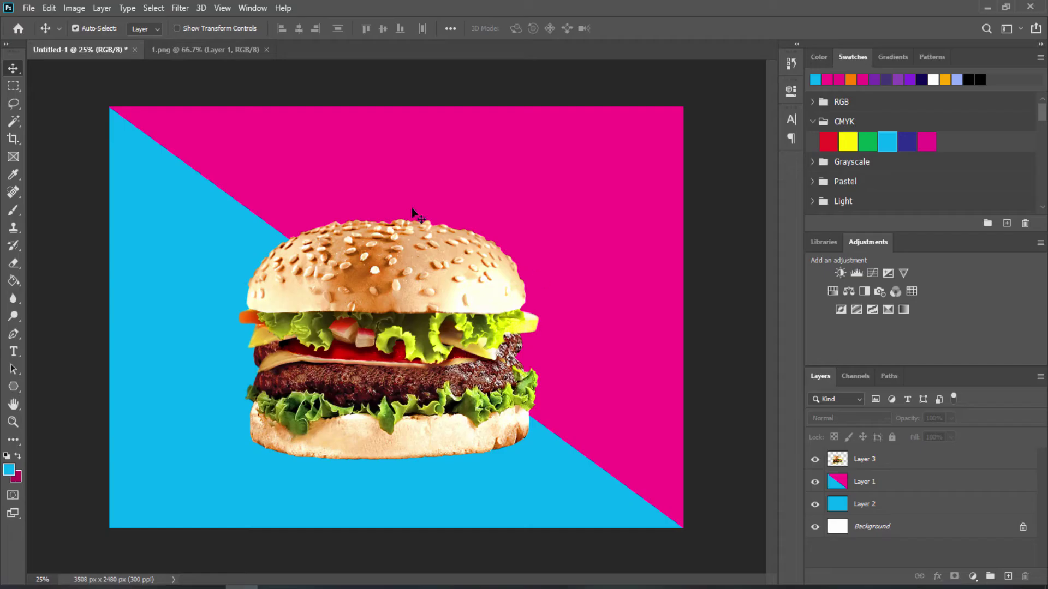
{"action": "left_click", "coordinate": [46, 10]}
{"action": "left_click", "coordinate": [65, 31]}
{"action": "key", "text": "ctrl+a"}
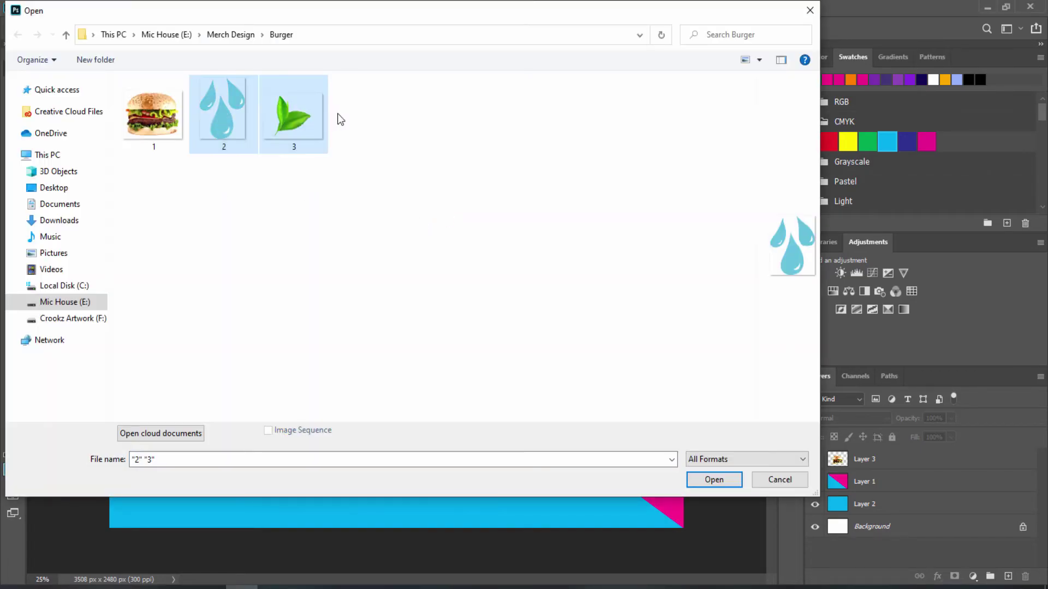
{"action": "left_click", "coordinate": [714, 480]}
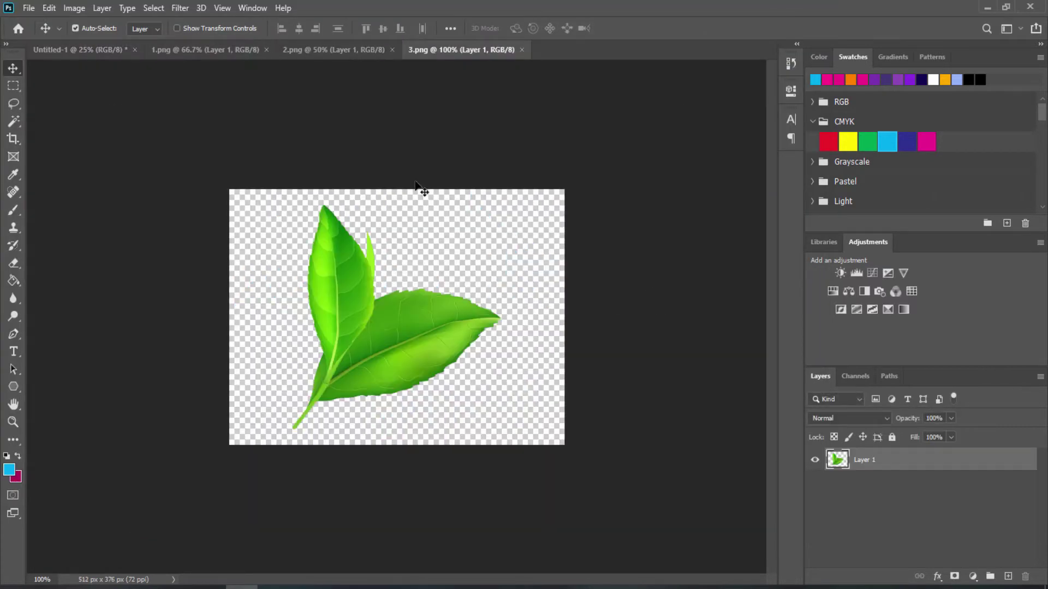
{"action": "left_click", "coordinate": [334, 49]}
{"action": "mouse_move", "coordinate": [474, 276]}
{"action": "left_mouse_down"}
{"action": "mouse_move", "coordinate": [475, 264]}
{"action": "mouse_move", "coordinate": [271, 232]}
{"action": "mouse_move", "coordinate": [446, 262]}
{"action": "left_mouse_up"}
Step: Rotate the drops about -103° and shrink them beside the burger's upper right
{"action": "key", "text": "ctrl+t"}
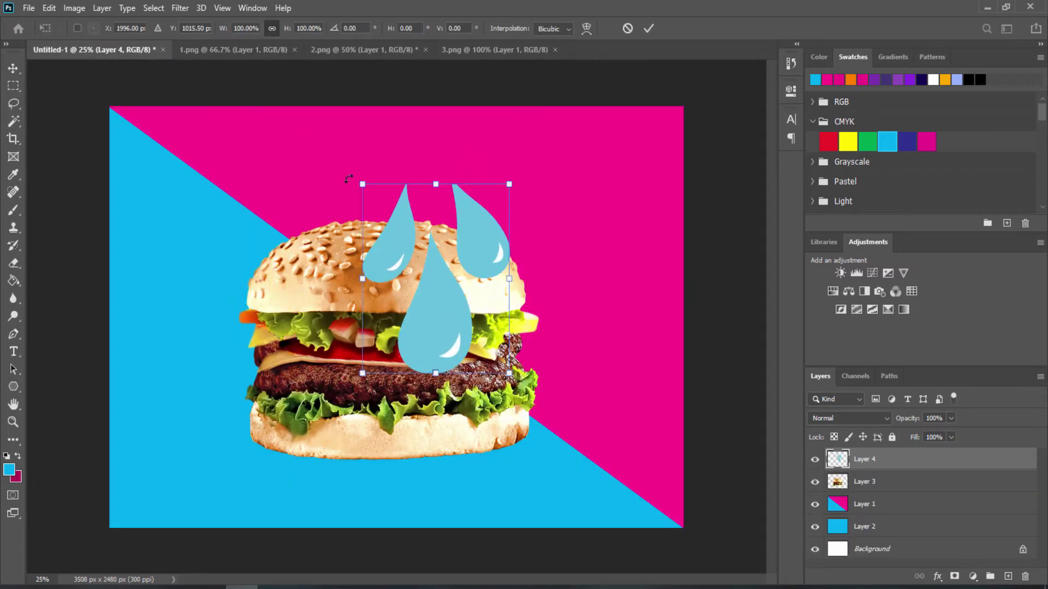
{"action": "left_click_drag", "start_coordinate": [348, 179], "coordinate": [397, 252]}
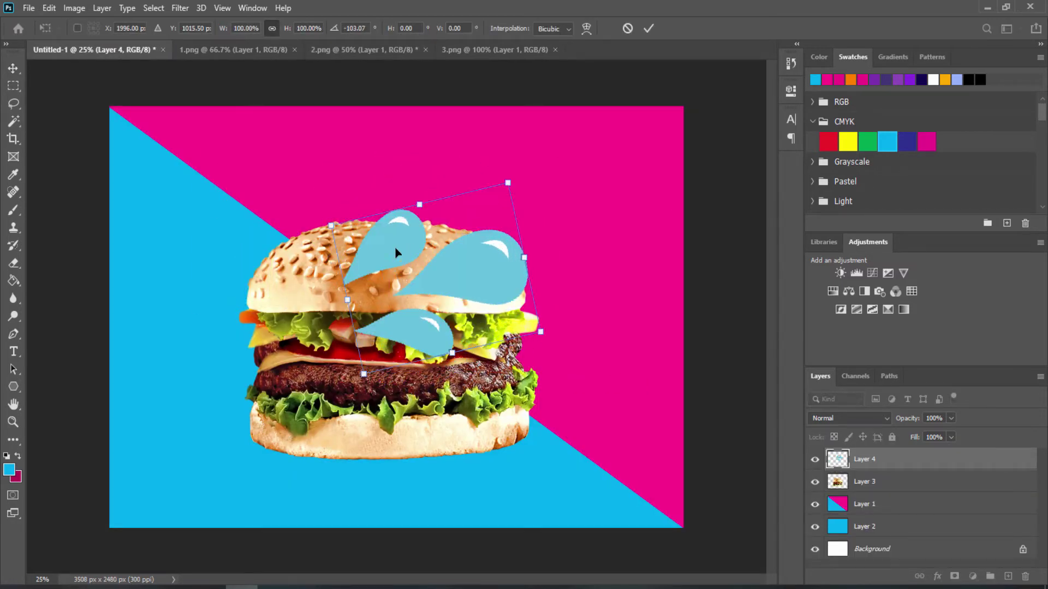
{"action": "mouse_move", "coordinate": [331, 225]}
{"action": "left_mouse_down"}
{"action": "mouse_move", "coordinate": [457, 262]}
{"action": "mouse_move", "coordinate": [565, 251]}
{"action": "mouse_move", "coordinate": [594, 261]}
{"action": "mouse_move", "coordinate": [582, 281]}
{"action": "mouse_move", "coordinate": [596, 276]}
{"action": "mouse_move", "coordinate": [594, 257]}
{"action": "mouse_move", "coordinate": [565, 261]}
{"action": "mouse_move", "coordinate": [568, 276]}
{"action": "left_mouse_up"}
Step: Convert the water drops layer to a smart object and open its contents
{"action": "key", "text": "Return"}
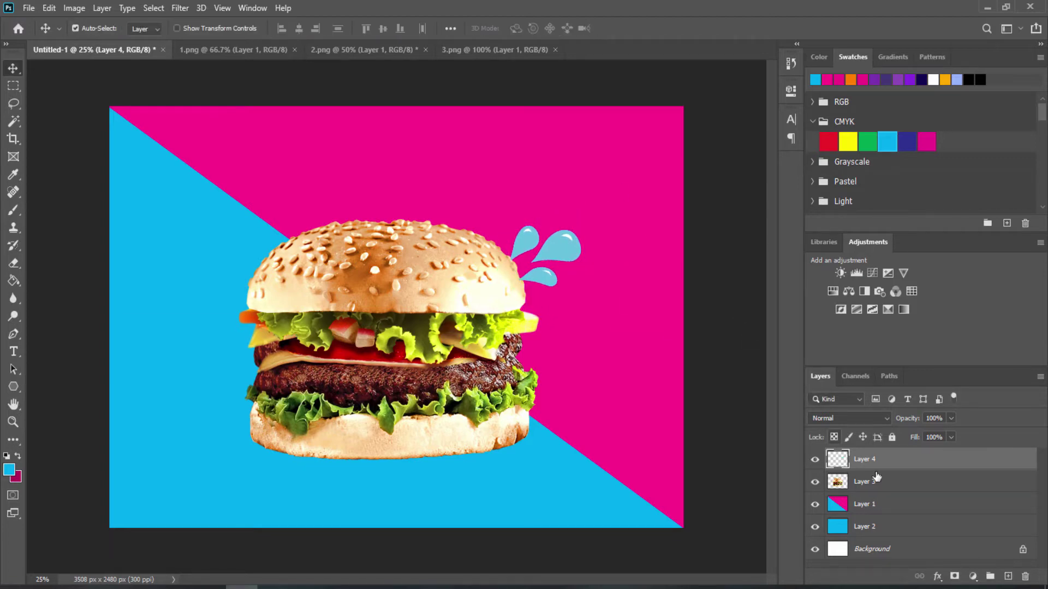
{"action": "right_click", "coordinate": [860, 464]}
{"action": "left_click", "coordinate": [939, 198]}
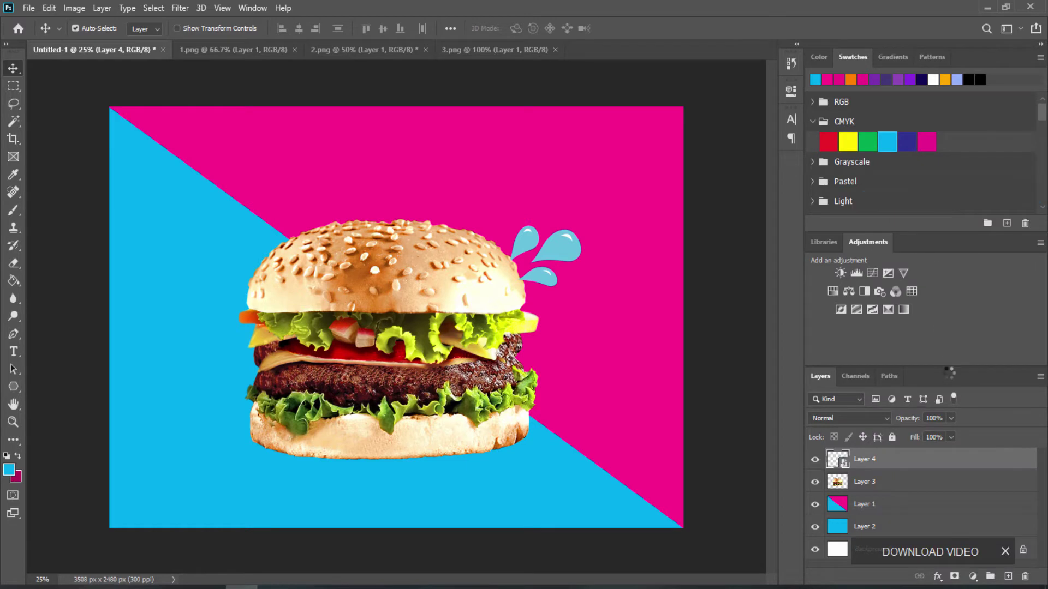
{"action": "double_click", "coordinate": [838, 461]}
{"action": "key", "text": "Return"}
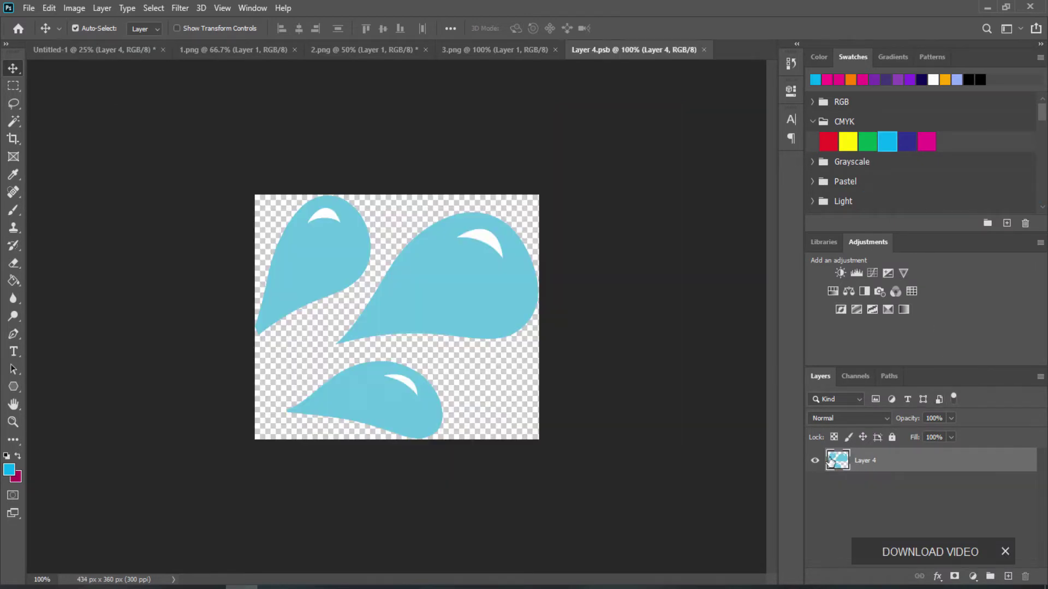
Step: Select the three drops with the Magic Wand and set the foreground colour to ffffff
{"action": "left_click", "coordinate": [14, 121]}
{"action": "left_click", "coordinate": [325, 262]}
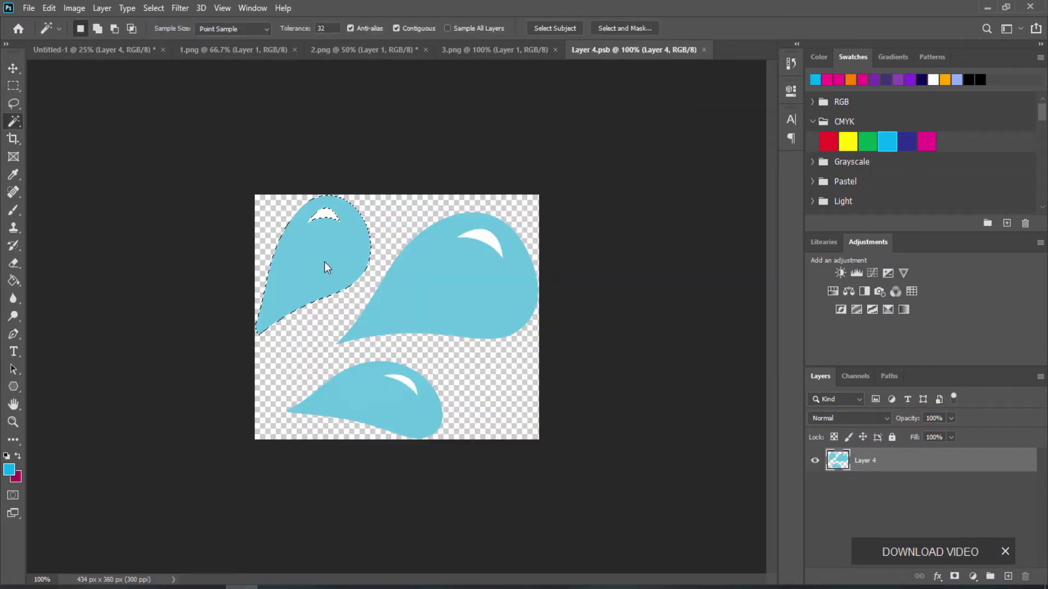
{"action": "mouse_move", "coordinate": [346, 252]}
{"action": "left_mouse_down"}
{"action": "mouse_move", "coordinate": [422, 281]}
{"action": "mouse_move", "coordinate": [441, 272]}
{"action": "left_mouse_up"}
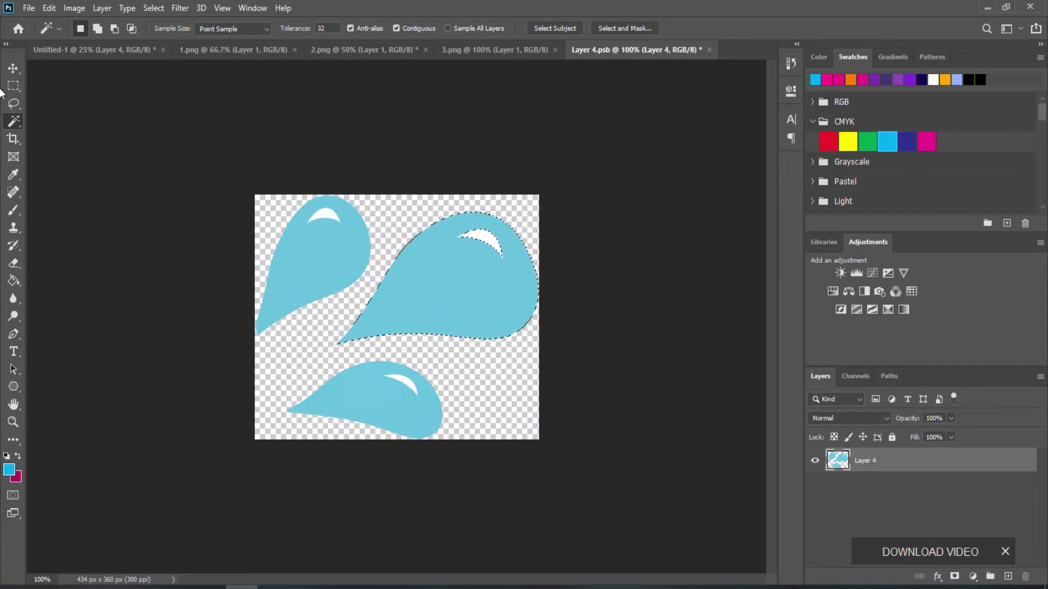
{"action": "key", "text": "v"}
{"action": "key", "text": "ctrl+a"}
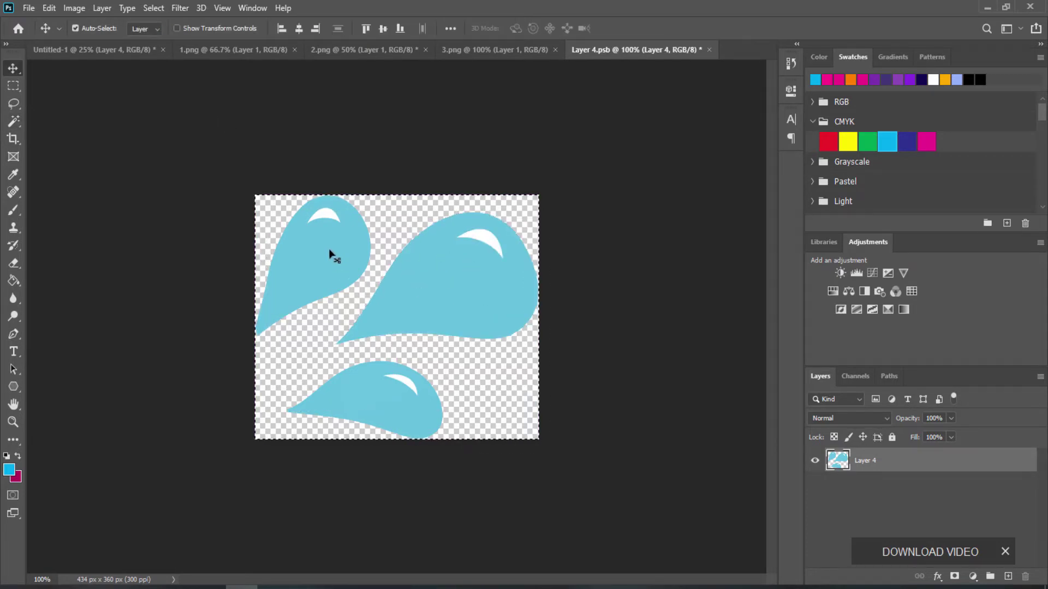
{"action": "key", "text": "ctrl+z"}
{"action": "key", "text": "ctrl+z"}
{"action": "key", "text": "i"}
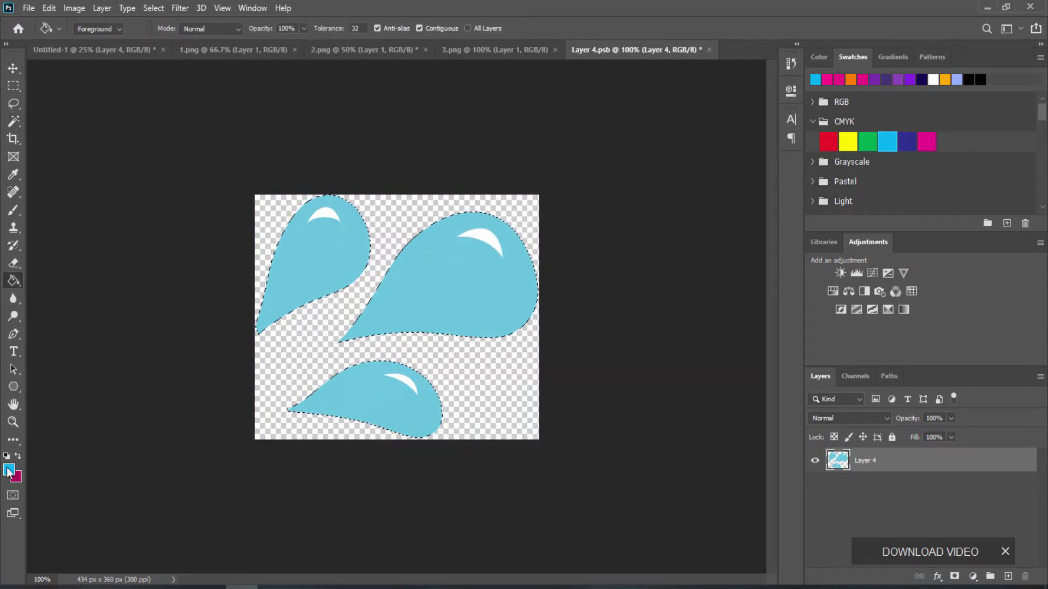
{"action": "left_click", "coordinate": [9, 469]}
{"action": "type", "text": "ffffff"}
{"action": "key", "text": "Return"}
Step: Fill all three drops white and save the smart object back to the poster
{"action": "key", "text": "g"}
{"action": "left_click", "coordinate": [506, 309]}
{"action": "left_click", "coordinate": [322, 256]}
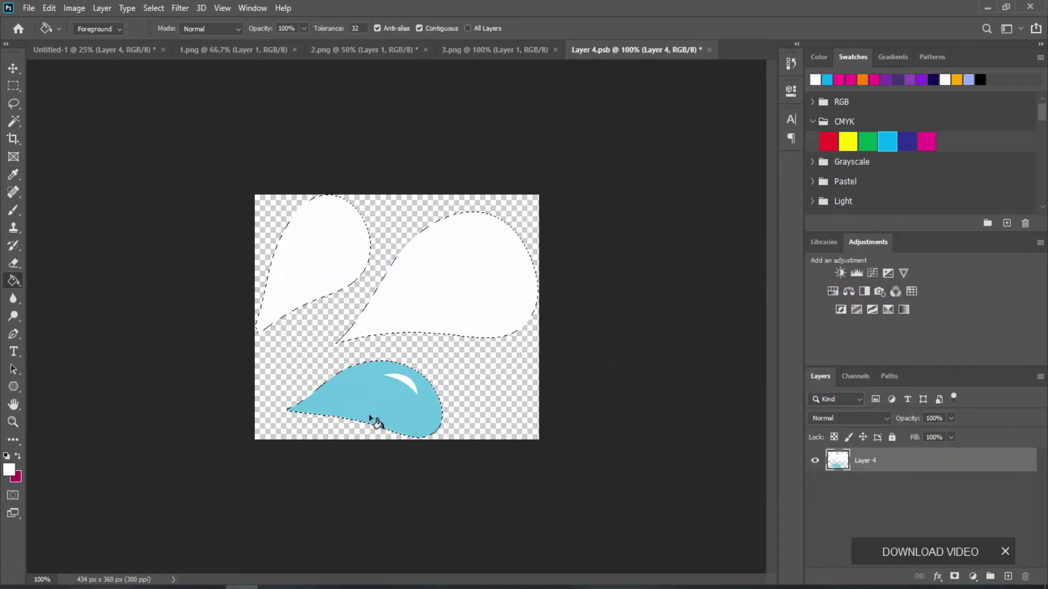
{"action": "left_click", "coordinate": [376, 393]}
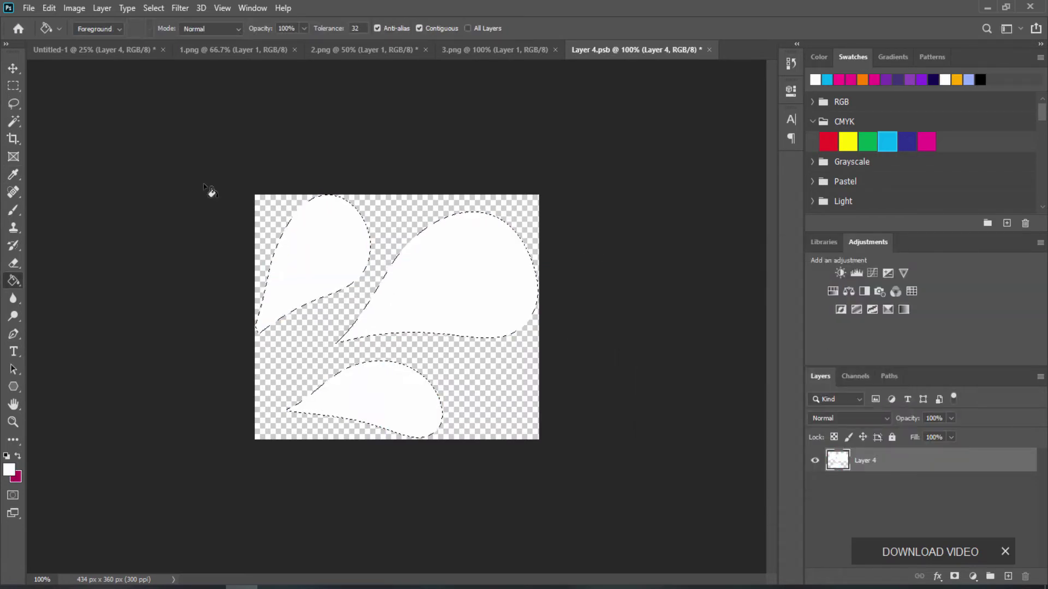
{"action": "left_click", "coordinate": [126, 53]}
{"action": "left_click", "coordinate": [633, 50]}
{"action": "key", "text": "ctrl+s"}
{"action": "left_click", "coordinate": [163, 50]}
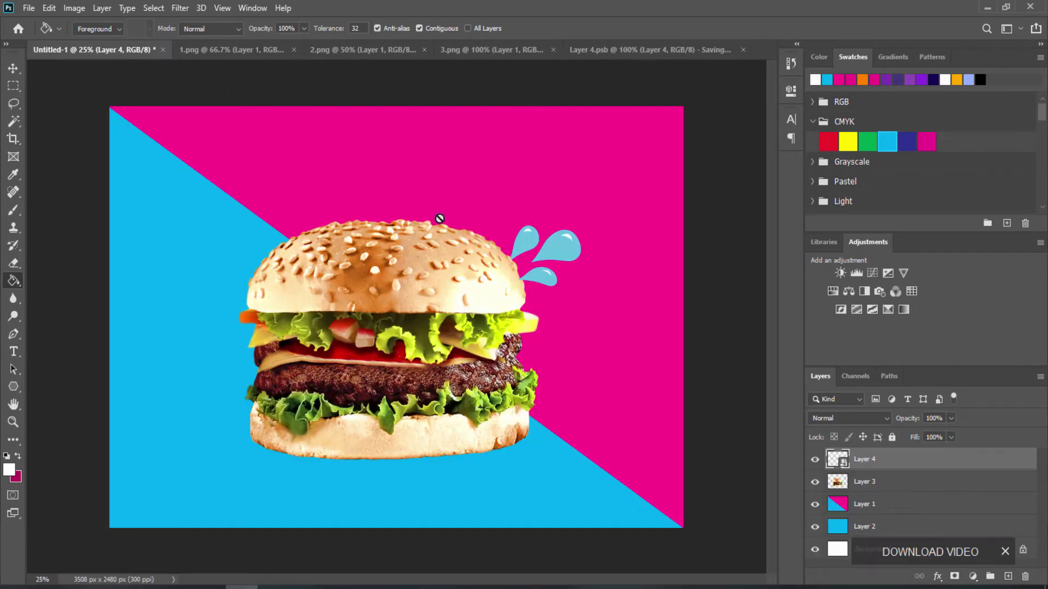
Step: Move the white splash drops beside the bun top and resize them
{"action": "left_click", "coordinate": [13, 69]}
{"action": "mouse_move", "coordinate": [542, 249]}
{"action": "left_mouse_down"}
{"action": "mouse_move", "coordinate": [562, 249]}
{"action": "mouse_move", "coordinate": [538, 249]}
{"action": "mouse_move", "coordinate": [551, 229]}
{"action": "mouse_move", "coordinate": [562, 256]}
{"action": "left_mouse_up"}
{"action": "key", "text": "ctrl+t"}
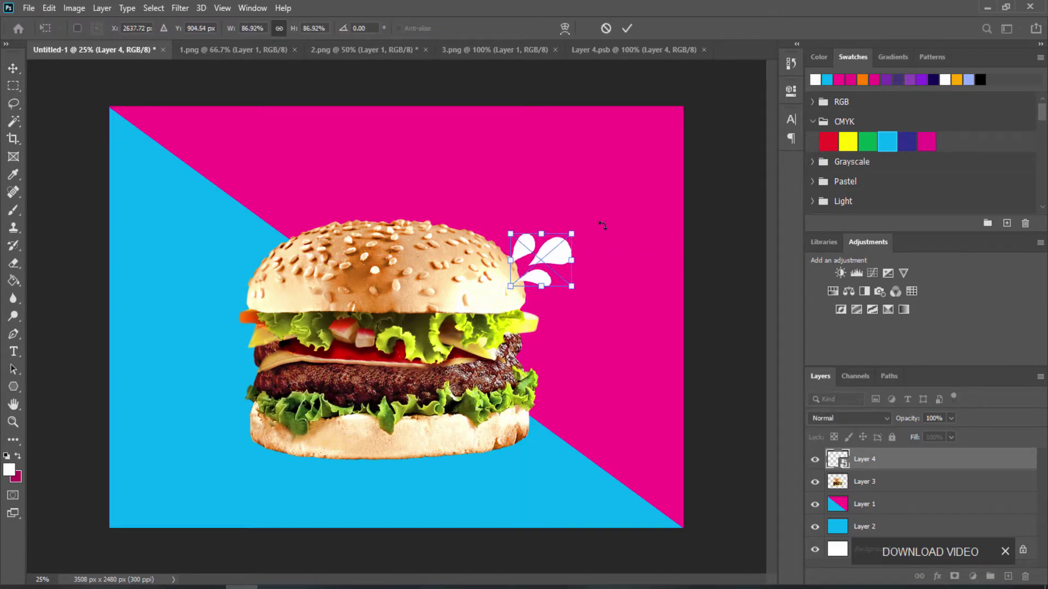
{"action": "key", "text": "Return"}
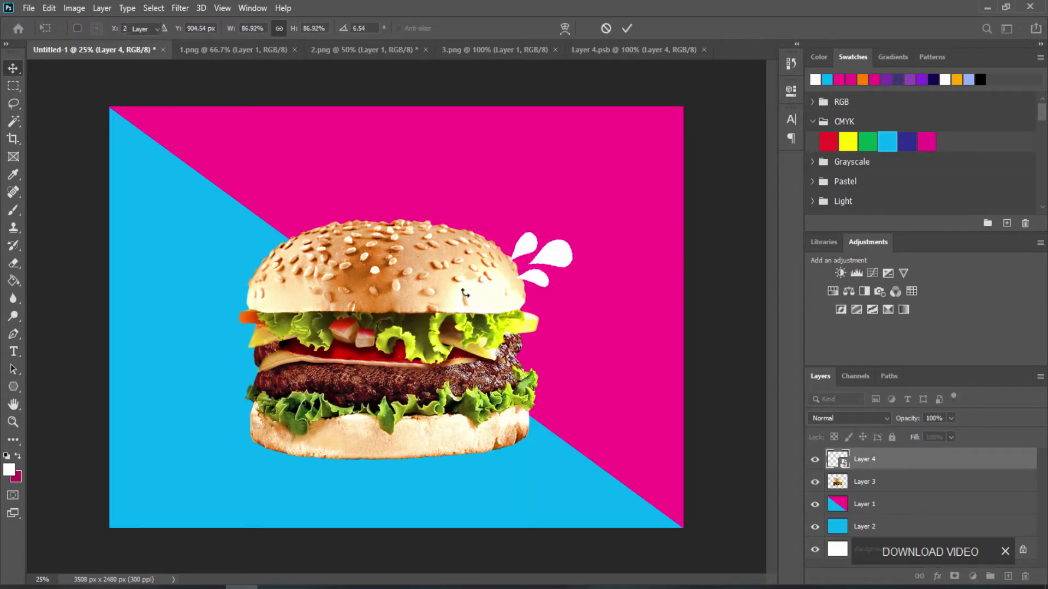
Step: Scale the burger to about 93% and shift it slightly lower and right
{"action": "mouse_move", "coordinate": [404, 276]}
{"action": "left_mouse_down"}
{"action": "mouse_move", "coordinate": [411, 310]}
{"action": "mouse_move", "coordinate": [411, 298]}
{"action": "left_mouse_up"}
{"action": "key", "text": "ctrl+t"}
{"action": "left_click_drag", "start_coordinate": [239, 242], "coordinate": [269, 264]}
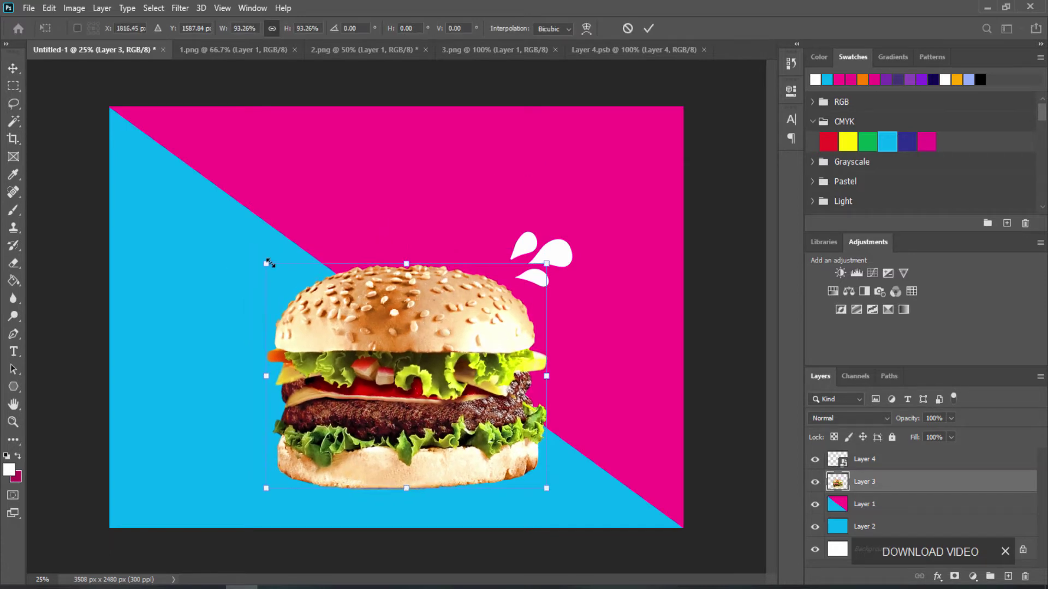
{"action": "left_click_drag", "start_coordinate": [369, 343], "coordinate": [370, 315]}
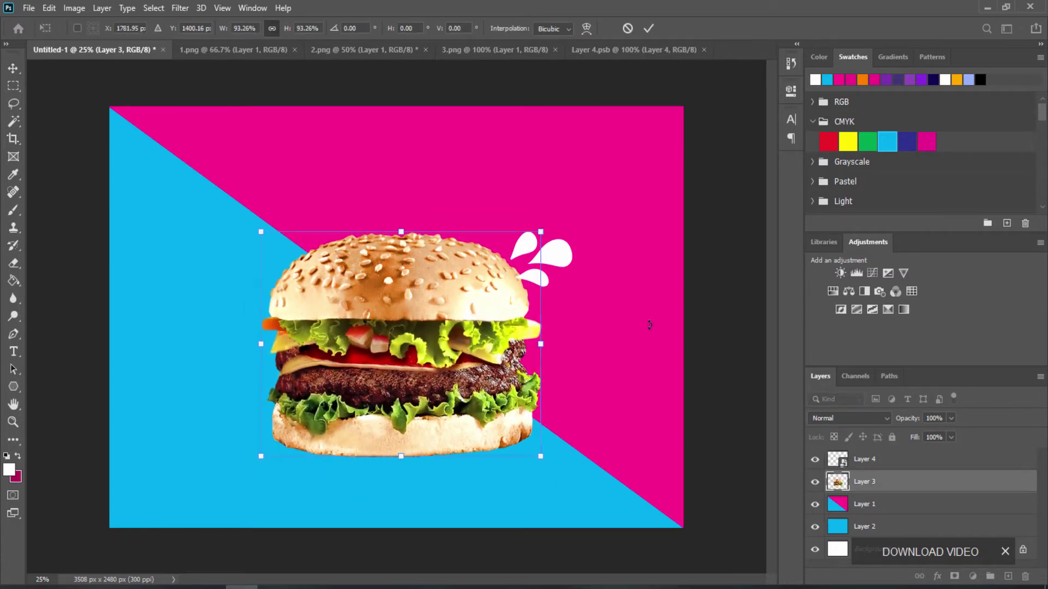
{"action": "key", "text": "Return"}
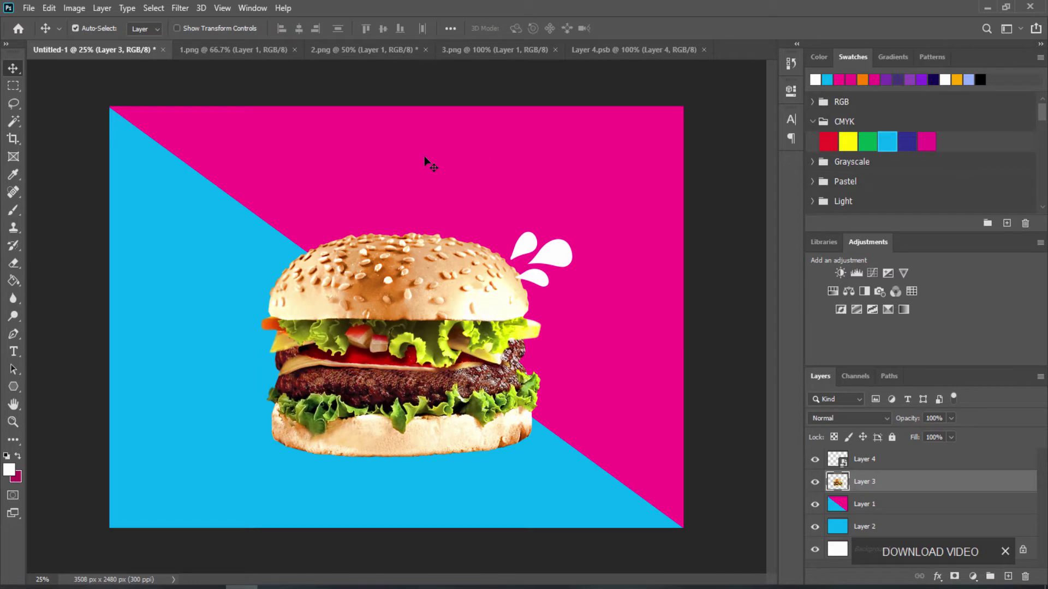
Step: Delete the diagonal pink-and-blue Layer 1 and duplicate the blue Layer 2
{"action": "left_click", "coordinate": [894, 505]}
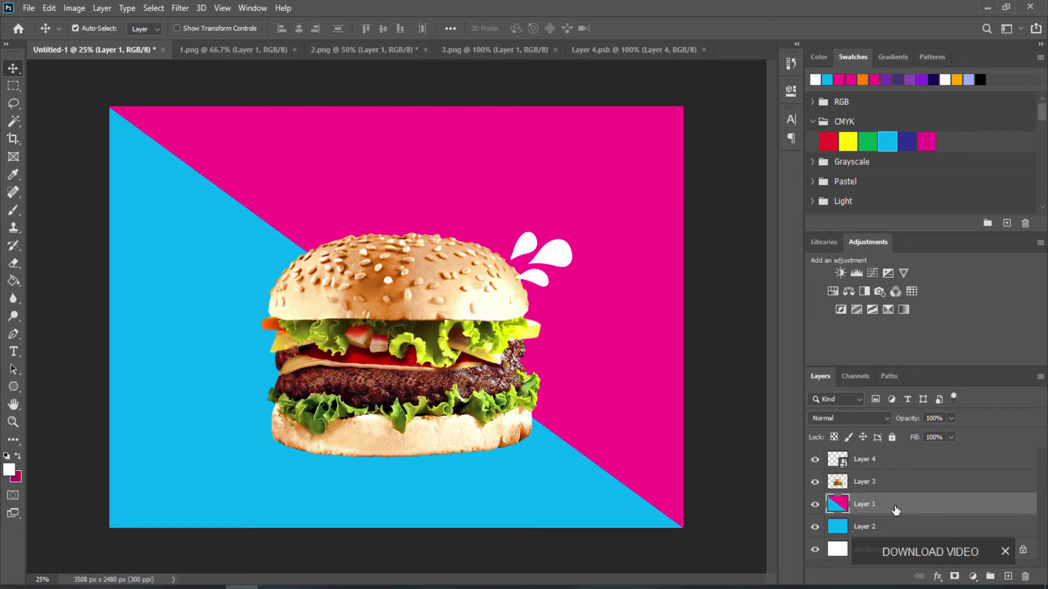
{"action": "key", "text": "Delete"}
{"action": "key", "text": "ctrl+j"}
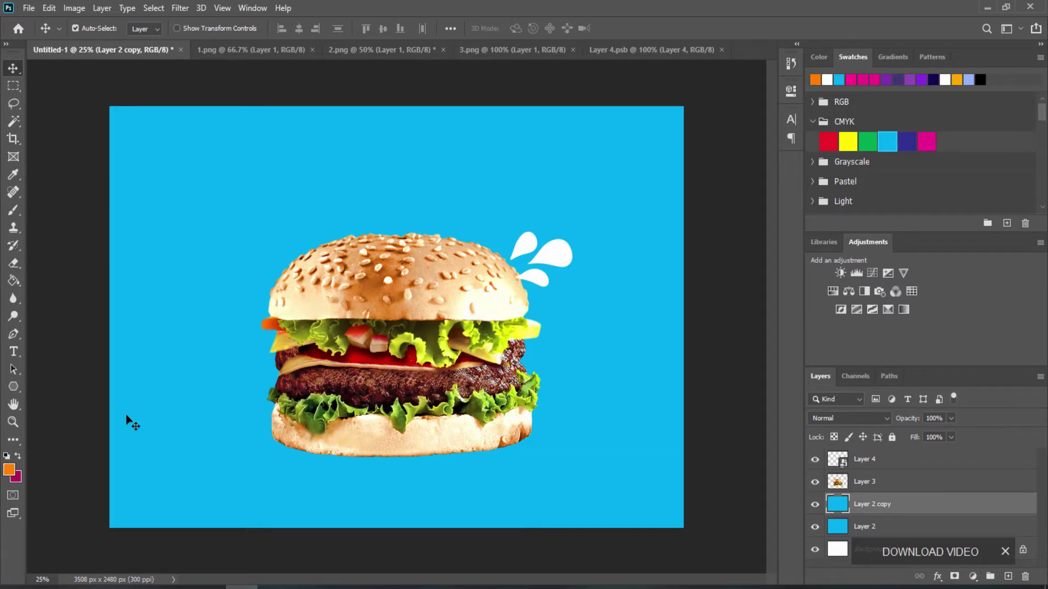
{"action": "key", "text": "g"}
Step: Free Transform the orange copy down to half the canvas width
{"action": "key", "text": "ctrl+t"}
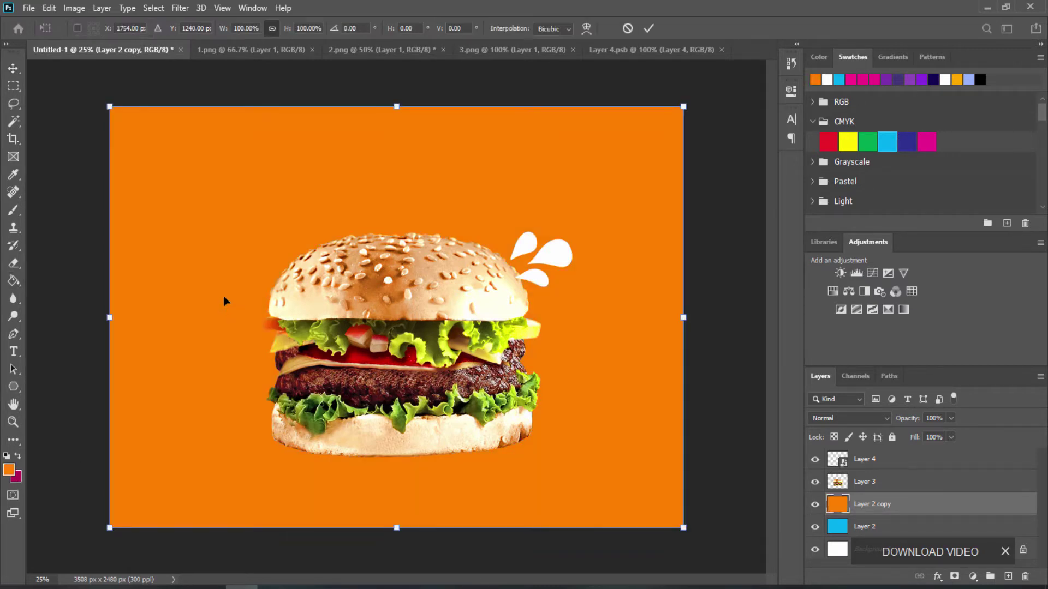
{"action": "left_click_drag", "start_coordinate": [109, 318], "coordinate": [304, 319]}
{"action": "key", "text": "ctrl+z"}
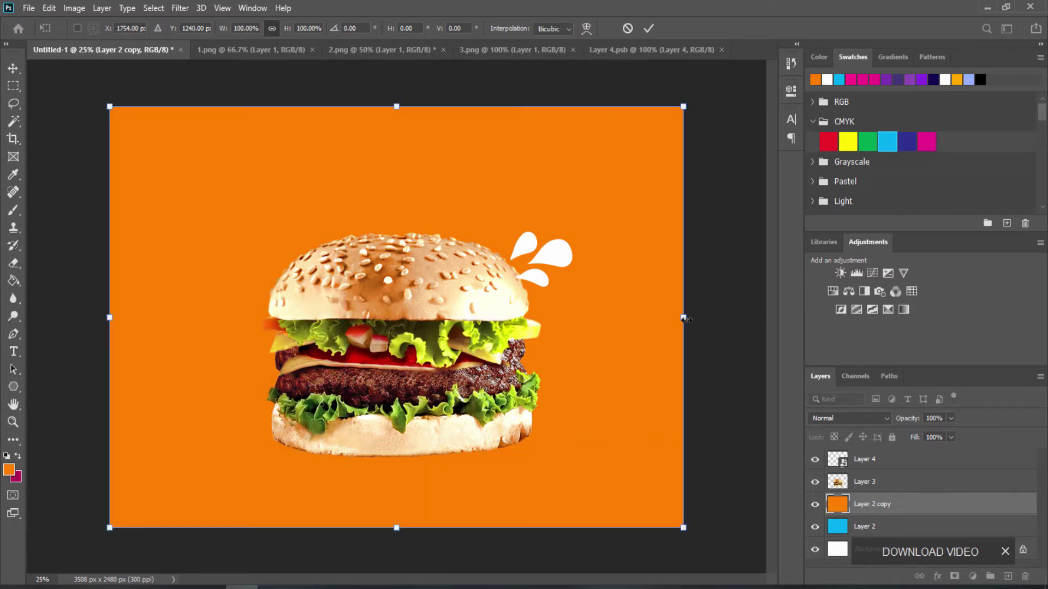
{"action": "left_click_drag", "start_coordinate": [685, 319], "coordinate": [546, 287]}
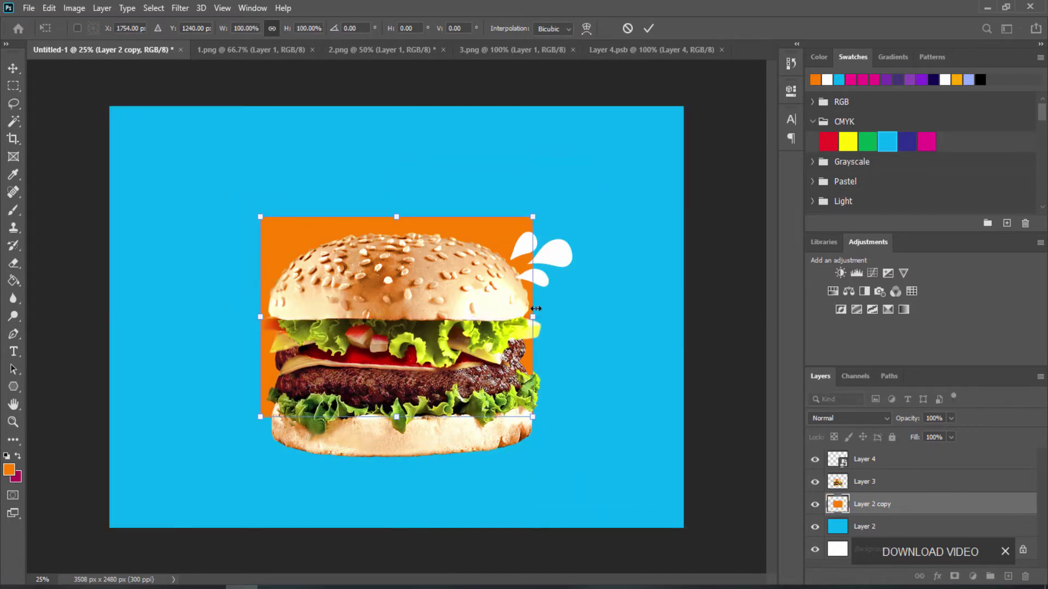
{"action": "key", "text": "ctrl+z"}
{"action": "key", "text": "Return"}
{"action": "key", "text": "ctrl+t"}
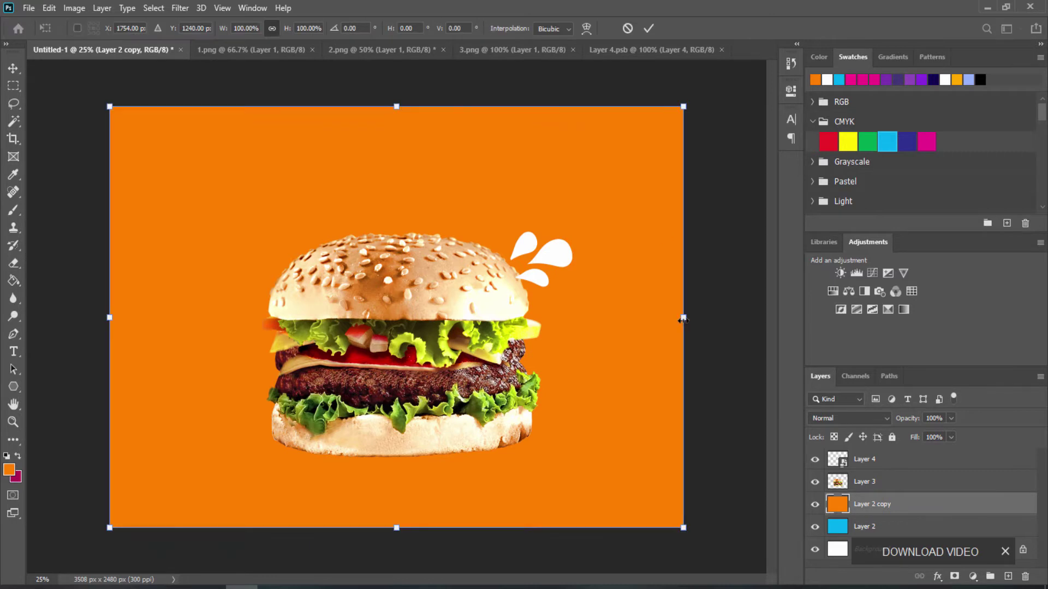
{"action": "left_click_drag", "start_coordinate": [684, 318], "coordinate": [686, 318]}
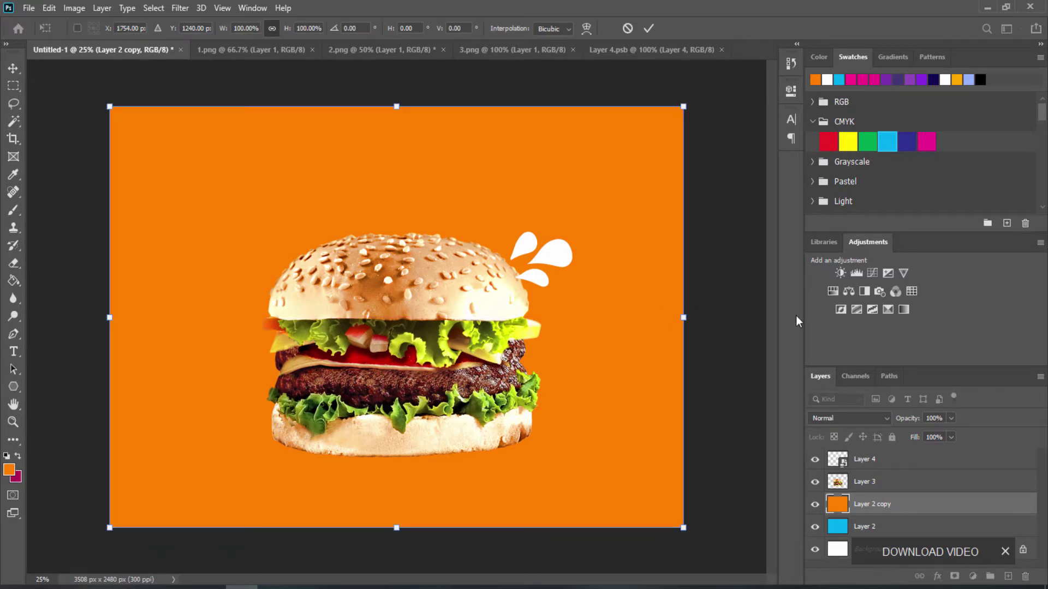
{"action": "left_click_drag", "start_coordinate": [681, 319], "coordinate": [394, 318]}
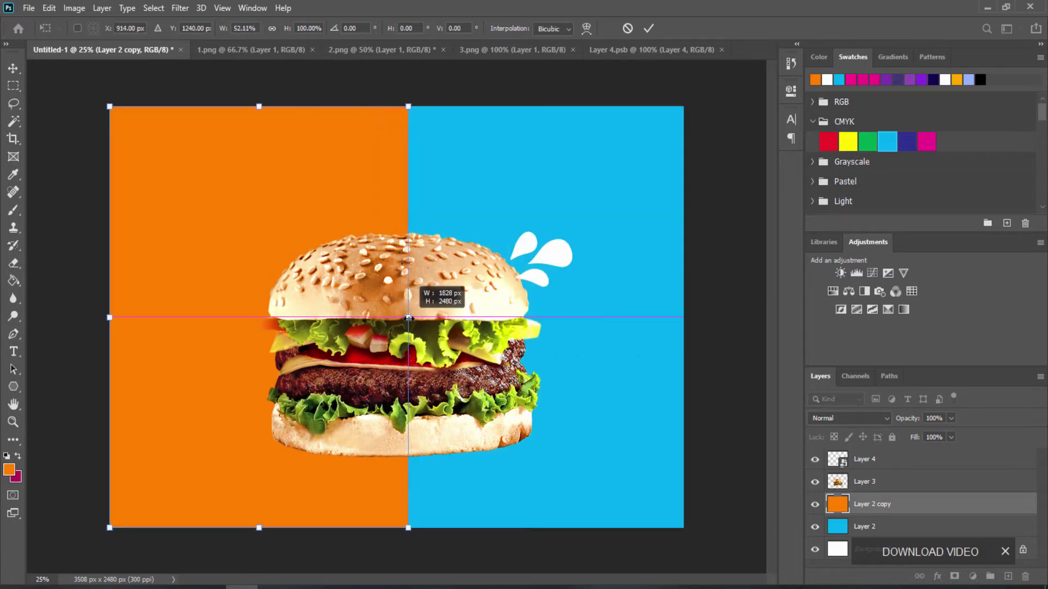
{"action": "left_click_drag", "start_coordinate": [394, 318], "coordinate": [400, 320]}
{"action": "key", "text": "Return"}
Step: Align the orange half to the right canvas edge and widen it slightly leftward
{"action": "key", "text": "ctrl+a"}
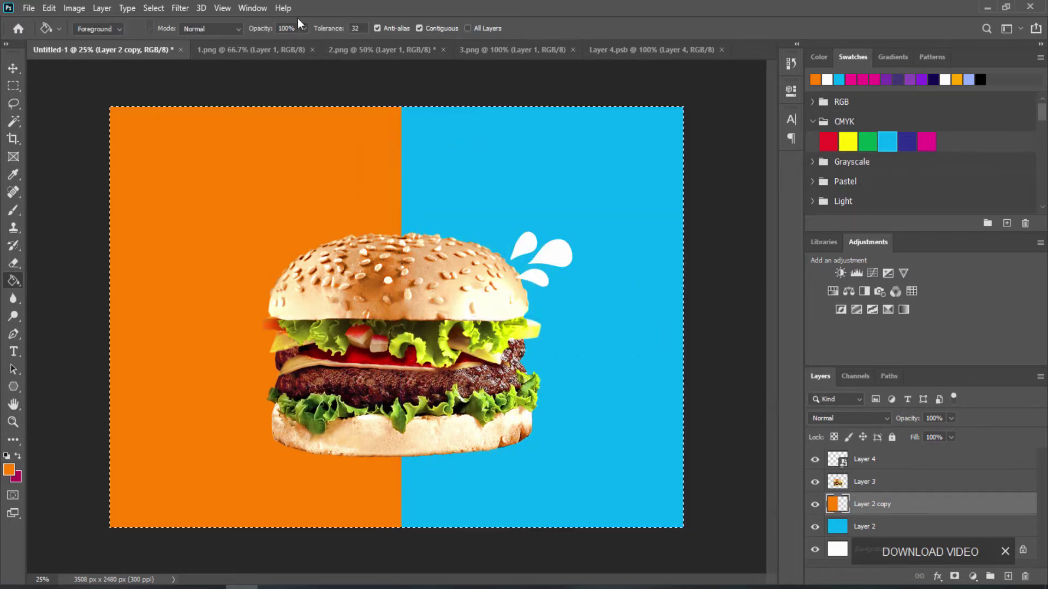
{"action": "left_click", "coordinate": [12, 68]}
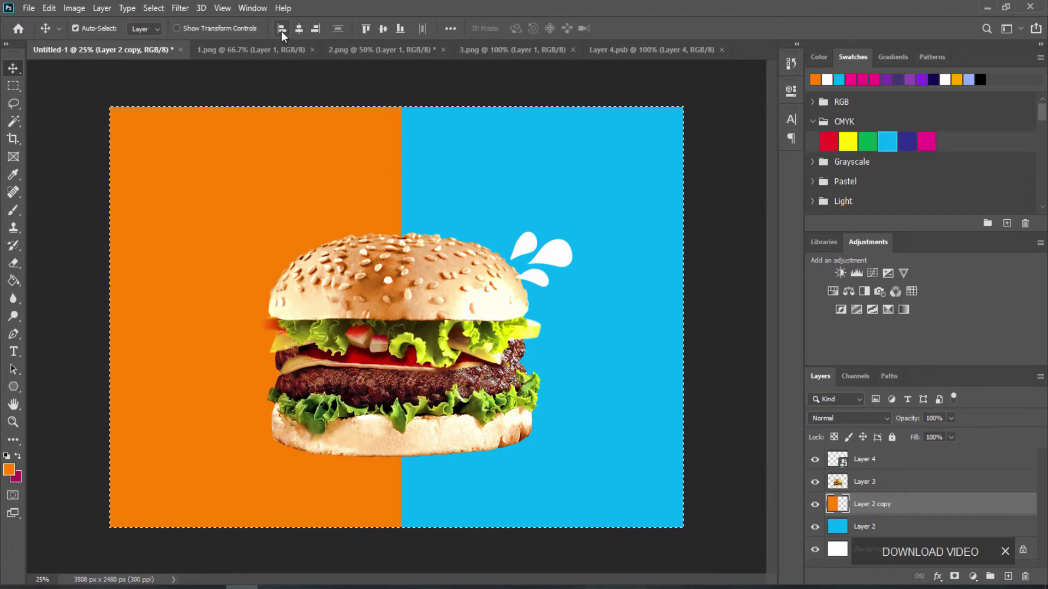
{"action": "left_click", "coordinate": [298, 28]}
{"action": "left_click", "coordinate": [315, 29]}
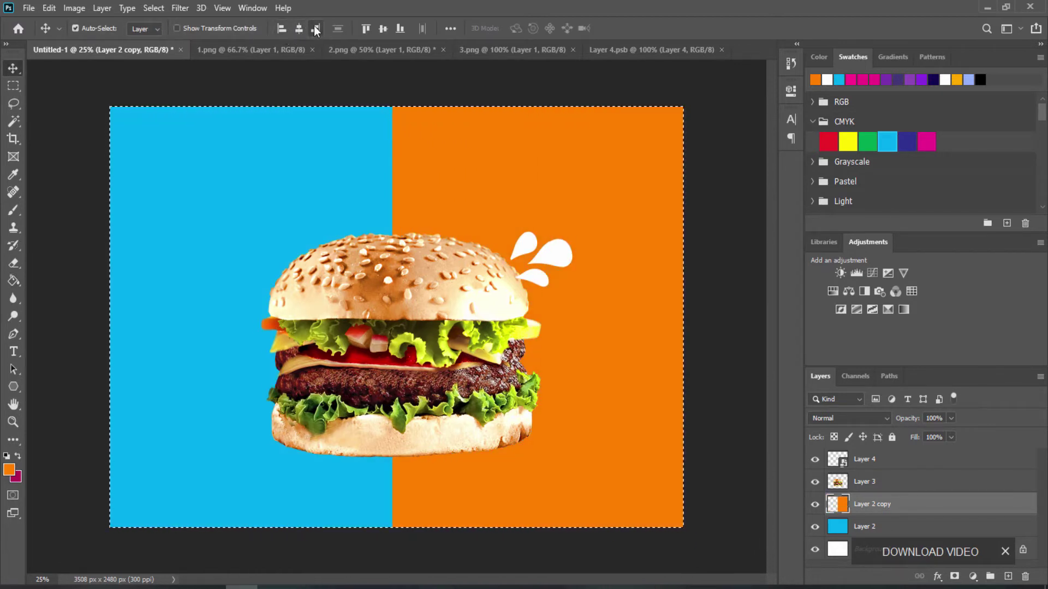
{"action": "key", "text": "ctrl+t"}
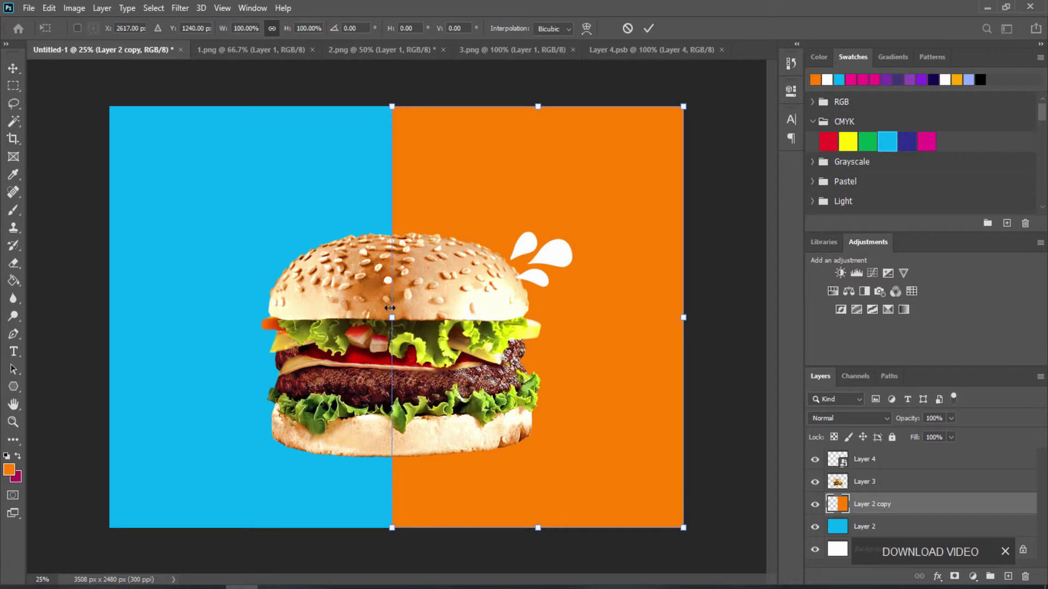
{"action": "left_click_drag", "start_coordinate": [389, 307], "coordinate": [376, 308]}
{"action": "key", "text": "Return"}
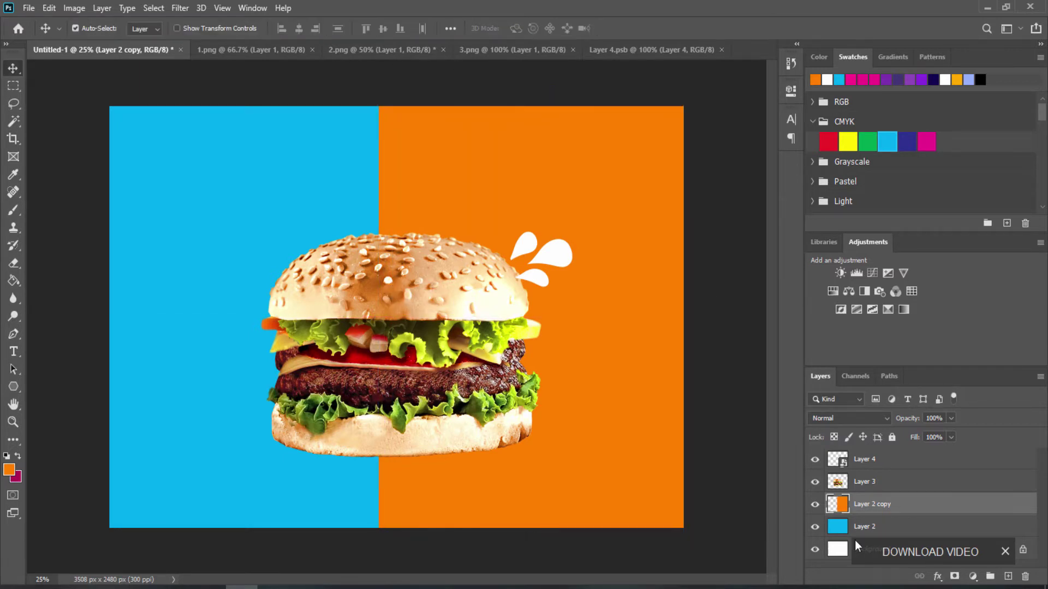
Step: Paint Bucket the blue Layer 2 left half with Neon Lights magenta
{"action": "left_click", "coordinate": [873, 526]}
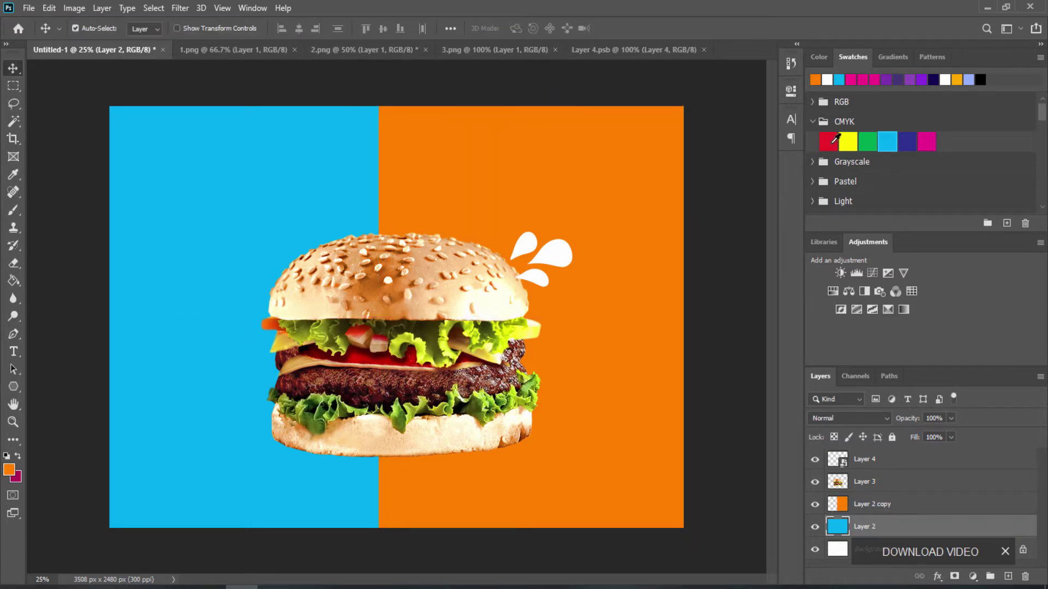
{"action": "left_click", "coordinate": [833, 142]}
{"action": "left_click", "coordinate": [868, 79]}
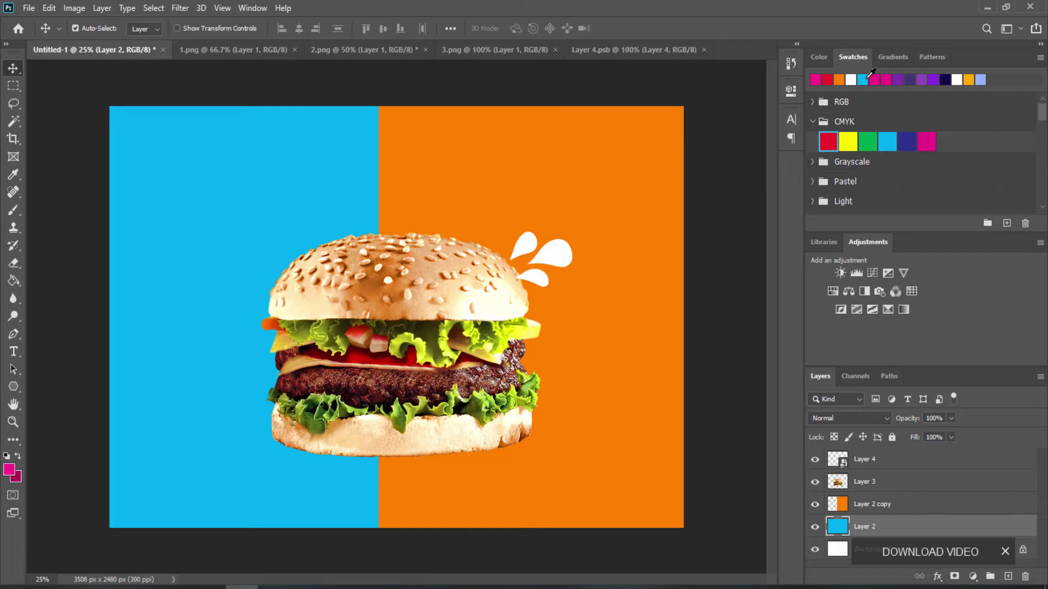
{"action": "left_click", "coordinate": [812, 162]}
{"action": "scroll", "coordinate": [879, 160], "scroll_direction": "down", "scroll_amount": 2}
{"action": "left_click", "coordinate": [857, 183]}
{"action": "scroll", "coordinate": [857, 182], "scroll_direction": "down", "scroll_amount": 2}
{"action": "left_click", "coordinate": [812, 204]}
{"action": "scroll", "coordinate": [840, 183], "scroll_direction": "down", "scroll_amount": 2}
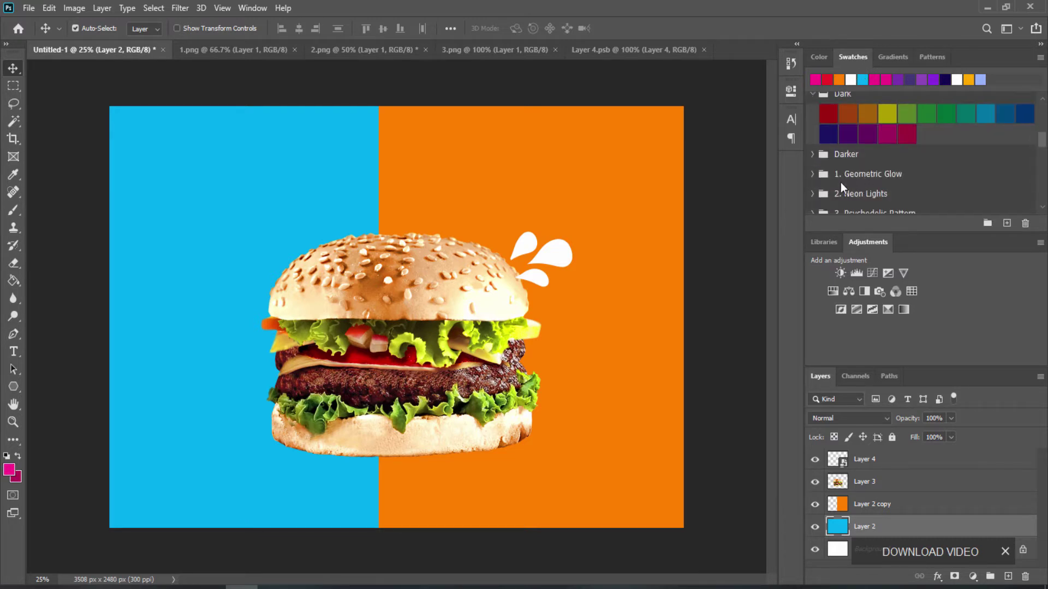
{"action": "left_click", "coordinate": [856, 192]}
{"action": "scroll", "coordinate": [890, 166], "scroll_direction": "down", "scroll_amount": 2}
{"action": "left_click", "coordinate": [848, 148]}
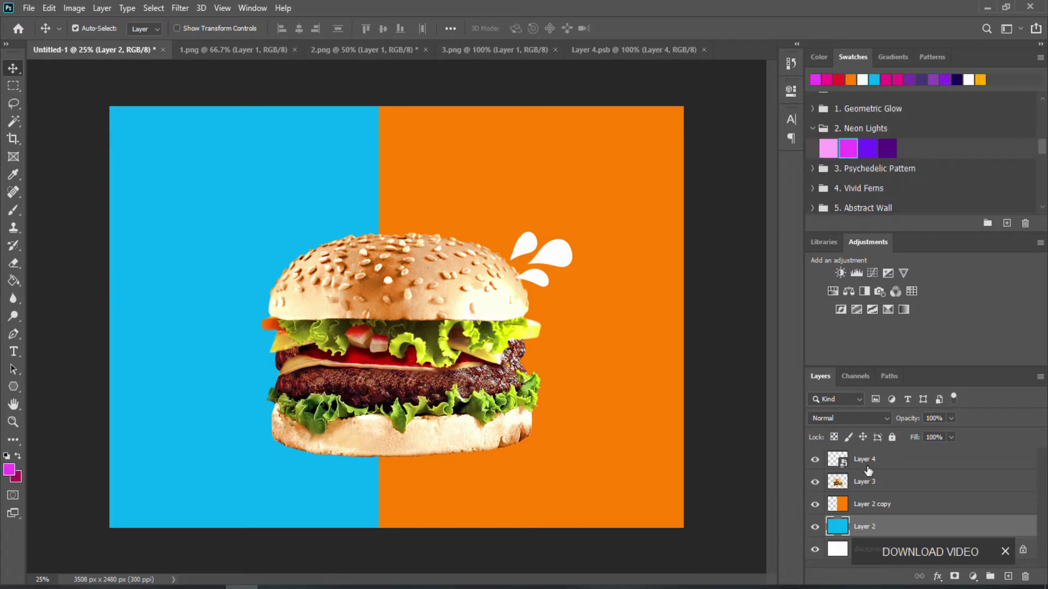
{"action": "key", "text": "g"}
{"action": "left_click", "coordinate": [167, 336]}
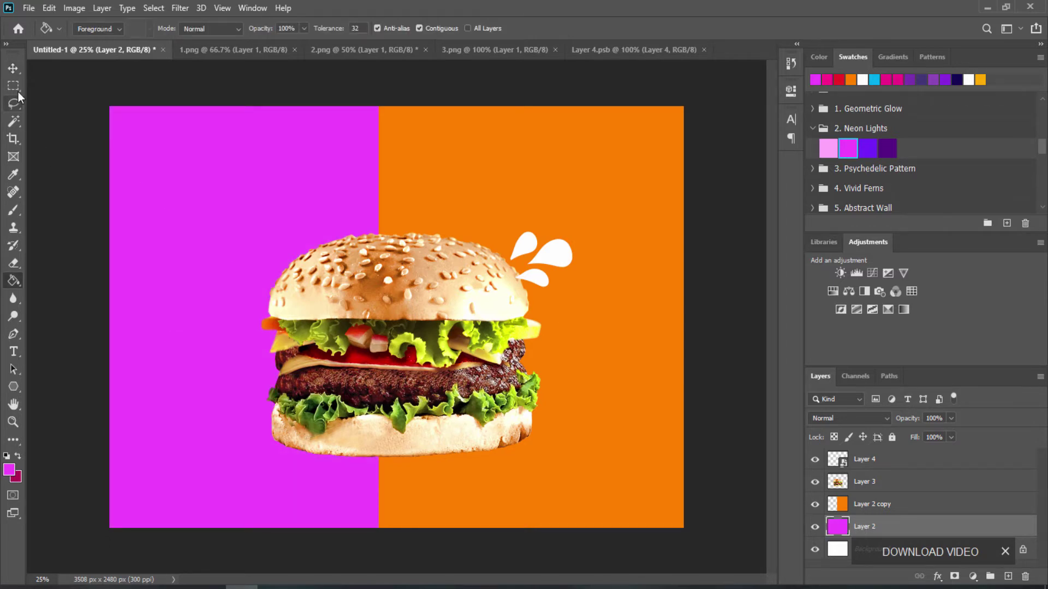
{"action": "left_click", "coordinate": [13, 68]}
{"action": "left_click_drag", "start_coordinate": [421, 261], "coordinate": [497, 281]}
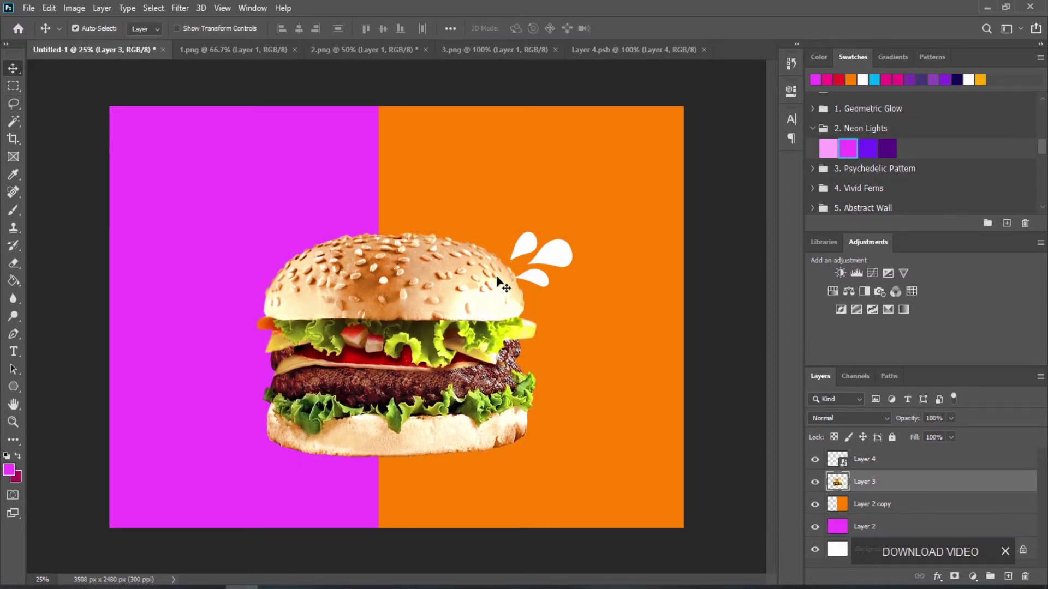
{"action": "left_click_drag", "start_coordinate": [554, 251], "coordinate": [550, 250]}
{"action": "left_click", "coordinate": [731, 300]}
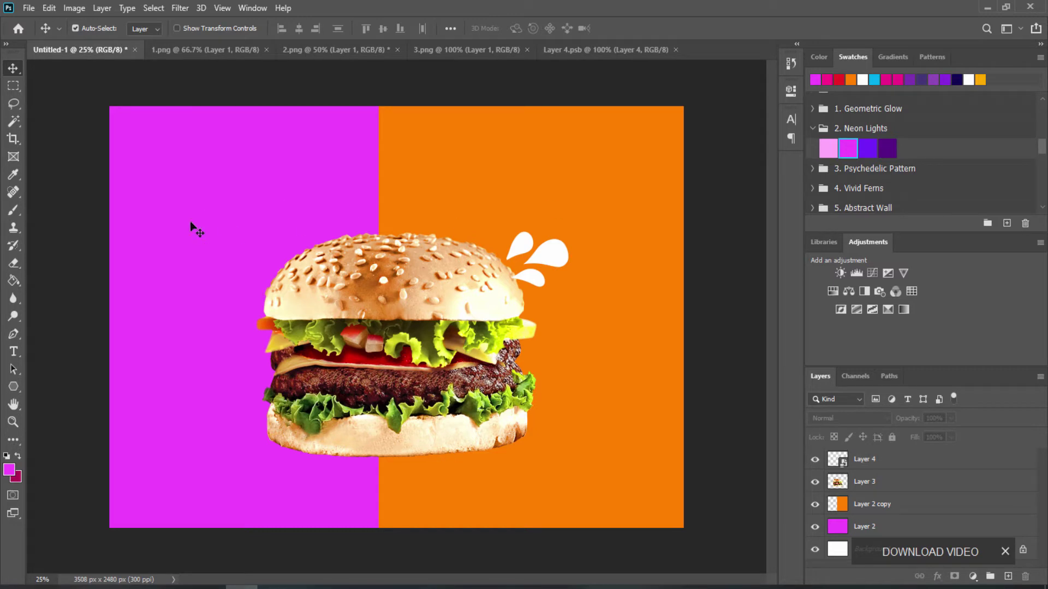
{"action": "left_click", "coordinate": [906, 526]}
{"action": "left_click", "coordinate": [9, 469]}
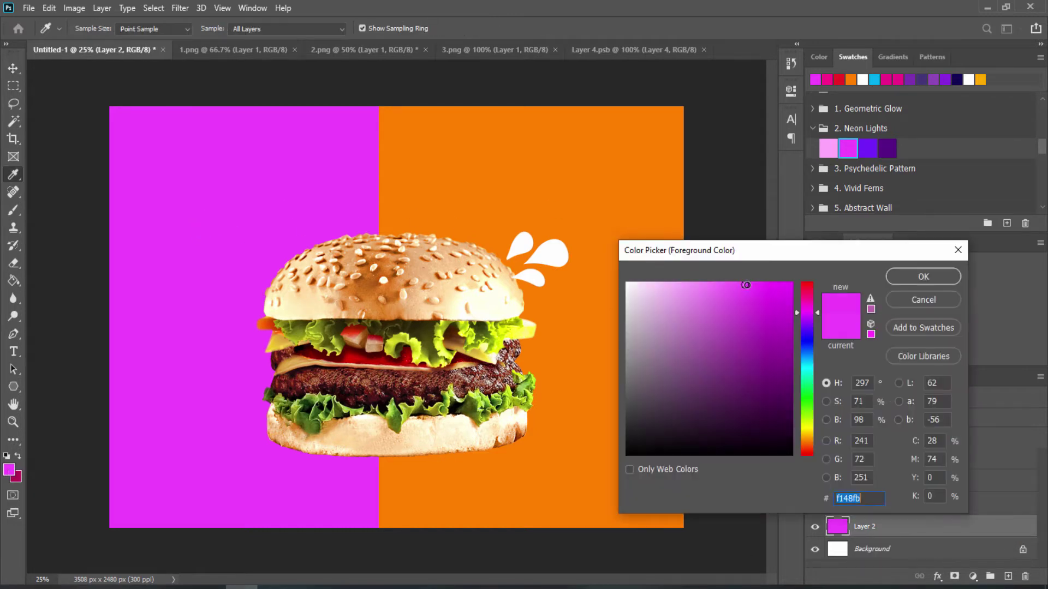
{"action": "left_click", "coordinate": [923, 277]}
{"action": "key", "text": "g"}
{"action": "left_click", "coordinate": [188, 273]}
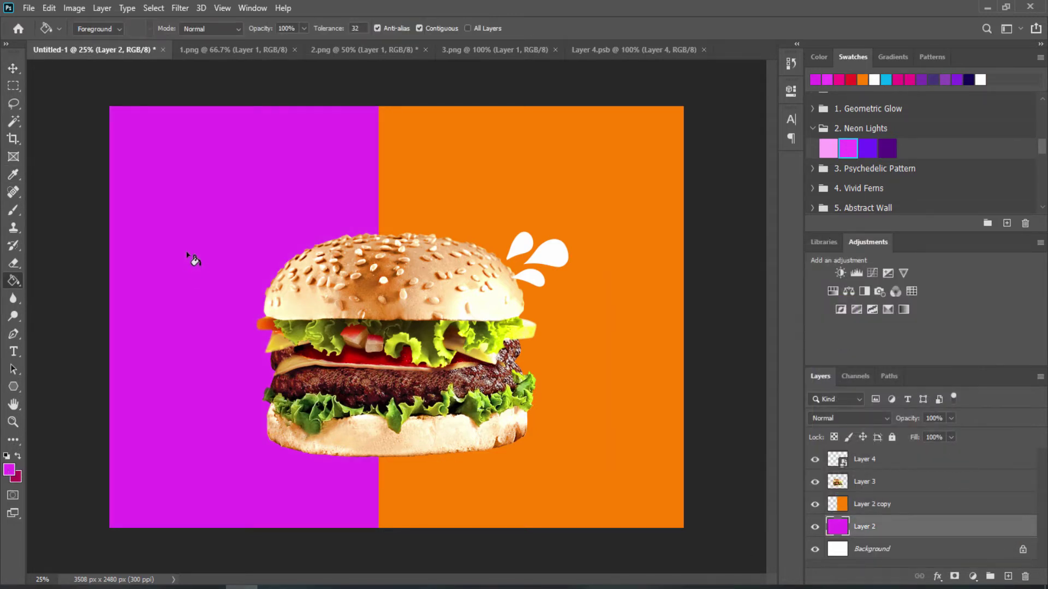
{"action": "left_click", "coordinate": [15, 477]}
{"action": "left_click", "coordinate": [923, 277]}
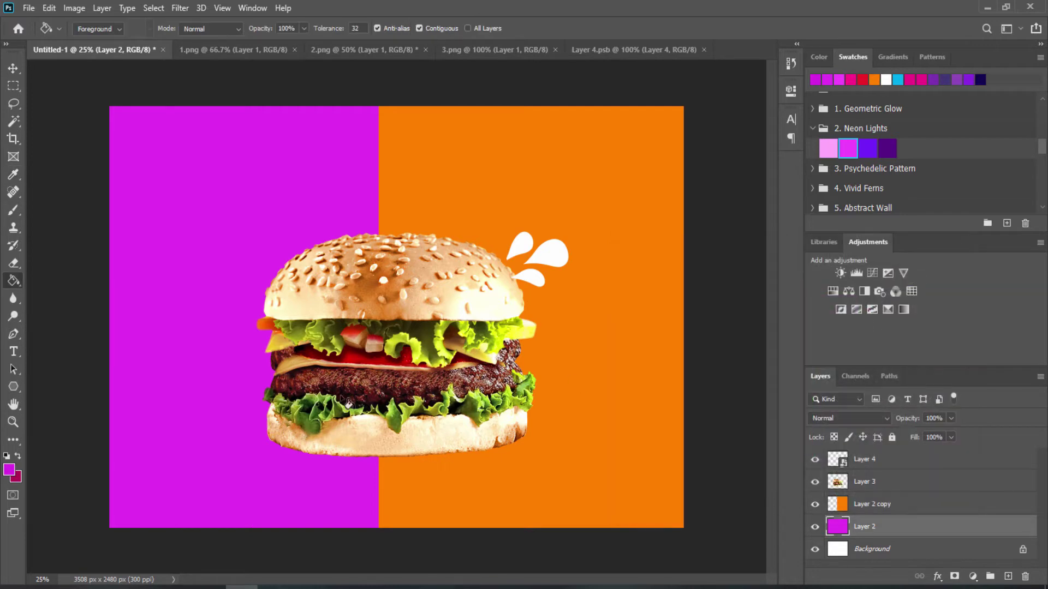
{"action": "left_click", "coordinate": [352, 292]}
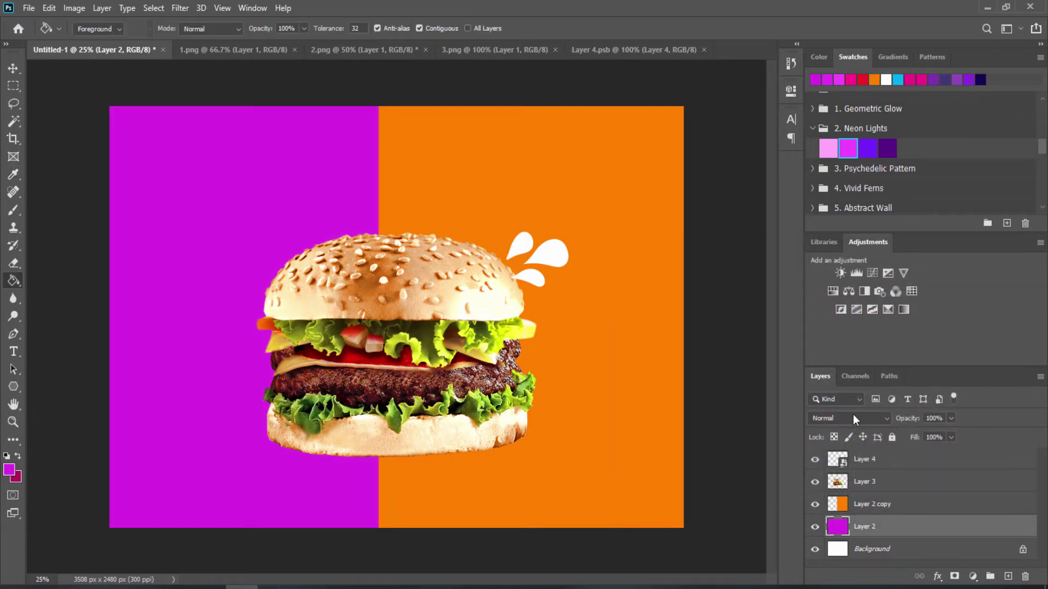
{"action": "key", "text": "ctrl+s"}
{"action": "left_click", "coordinate": [209, 406]}
{"action": "key", "text": "ctrl+a"}
{"action": "type", "text": "Burg"}
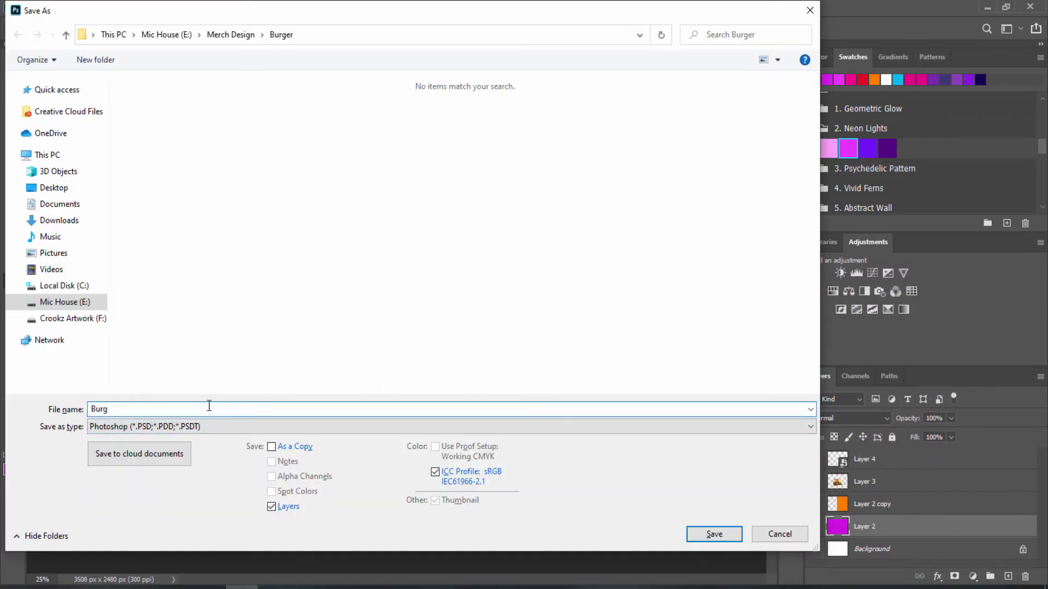
{"action": "type", "text": "er"}
{"action": "key", "text": "Return"}
{"action": "left_click", "coordinate": [664, 206]}
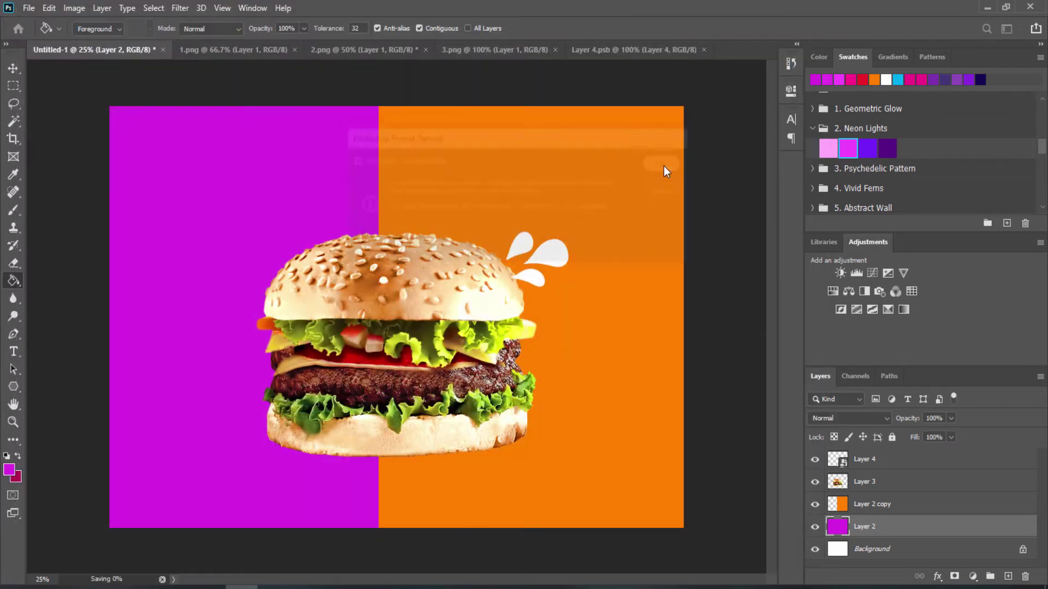
{"action": "left_click", "coordinate": [18, 70]}
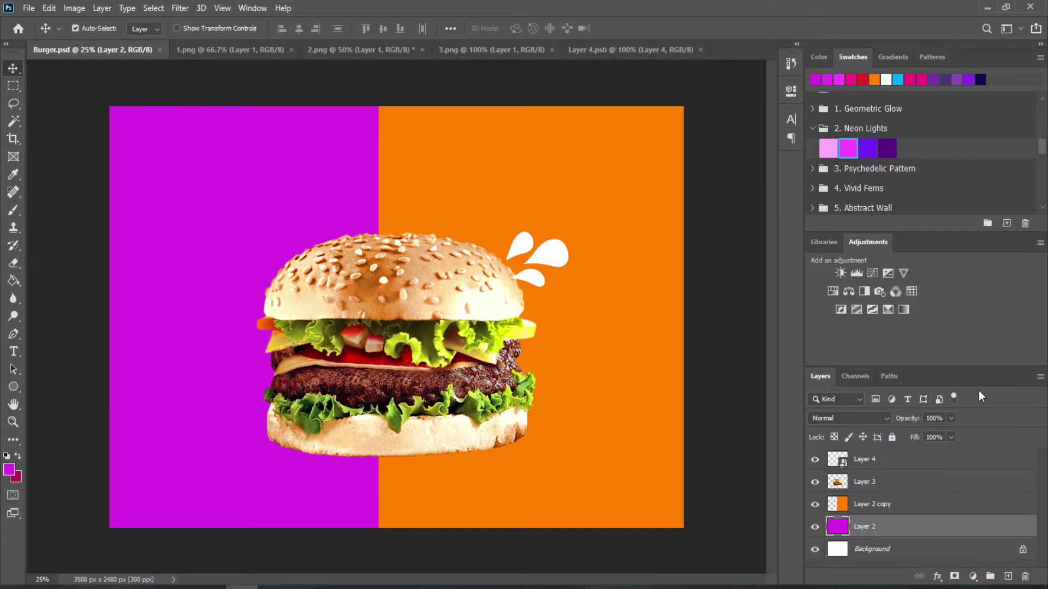
Step: Draw a long thin ellipse shape below the burger with the Ellipse Tool
{"action": "left_click", "coordinate": [14, 387]}
{"action": "left_click", "coordinate": [65, 415]}
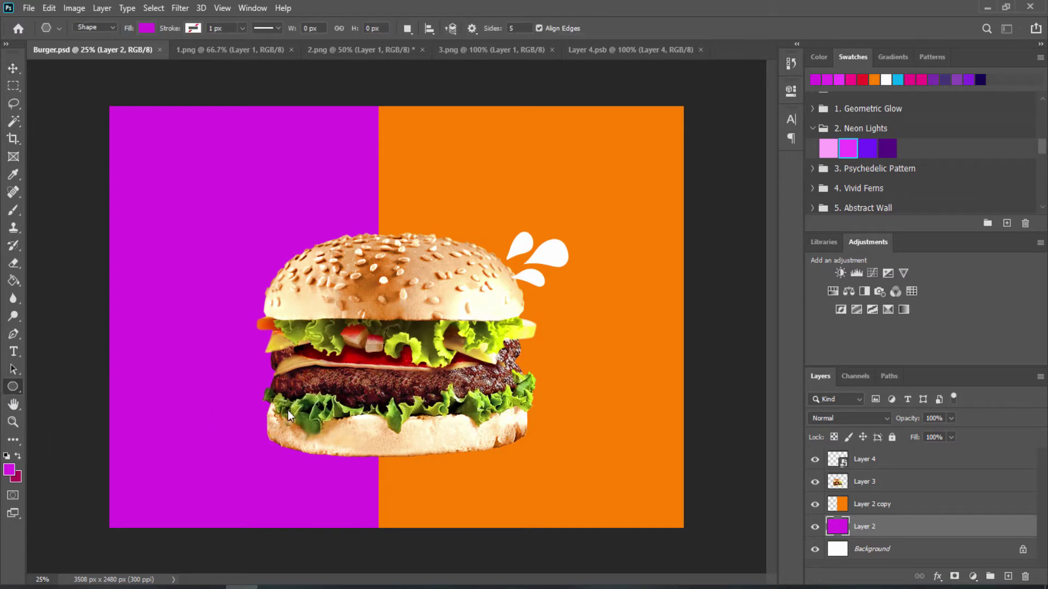
{"action": "left_click_drag", "start_coordinate": [137, 465], "coordinate": [664, 473]}
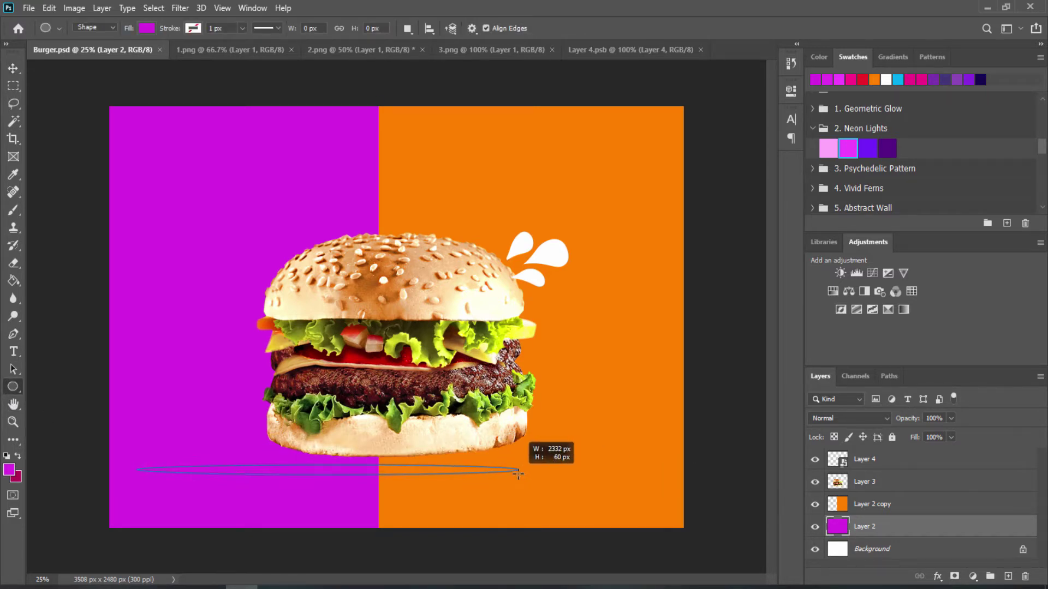
{"action": "left_click_drag", "start_coordinate": [664, 473], "coordinate": [517, 472]}
{"action": "left_click", "coordinate": [12, 70]}
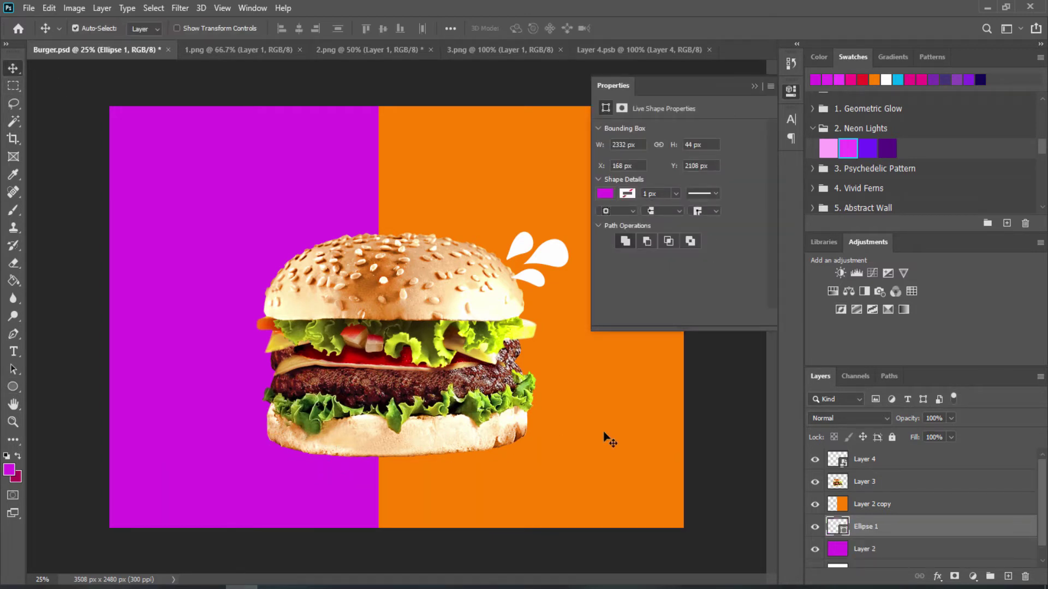
Step: Set the ellipse's fill colour to dark purple #5e0a82
{"action": "left_click", "coordinate": [605, 194]}
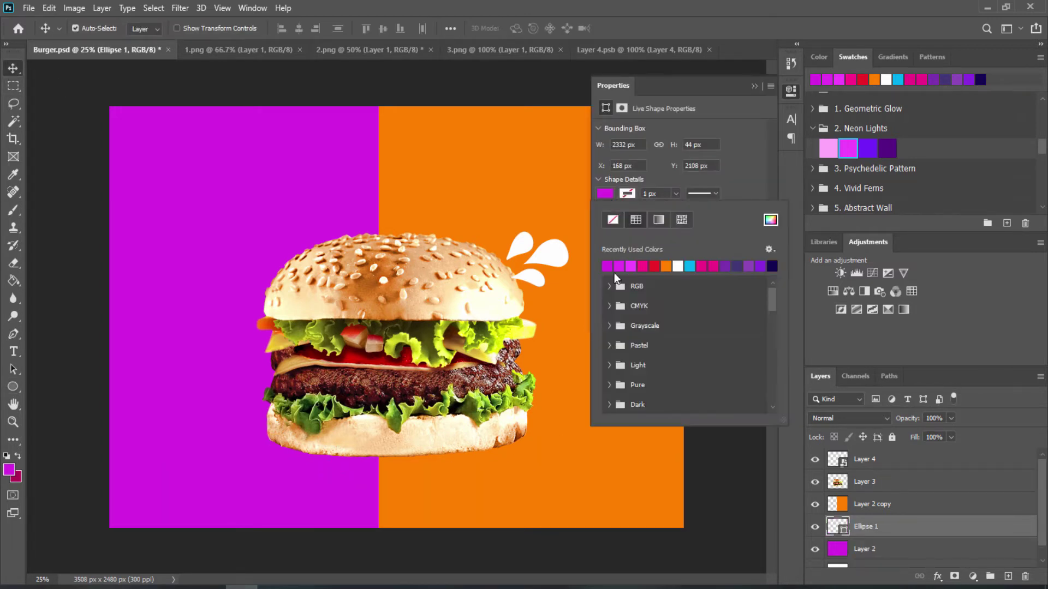
{"action": "left_click", "coordinate": [15, 387]}
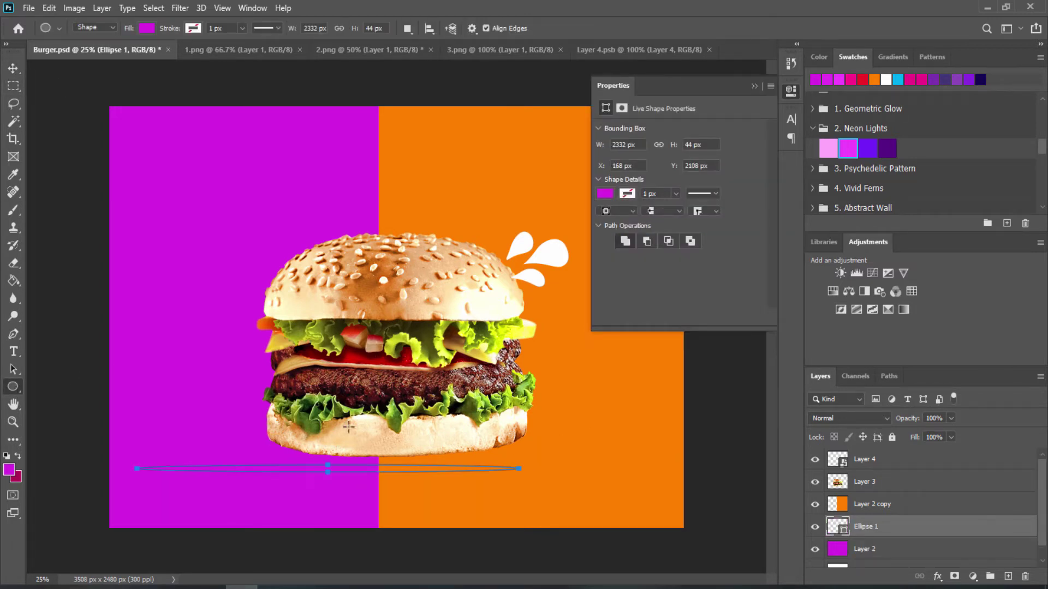
{"action": "left_click", "coordinate": [628, 193]}
{"action": "left_click", "coordinate": [152, 27]}
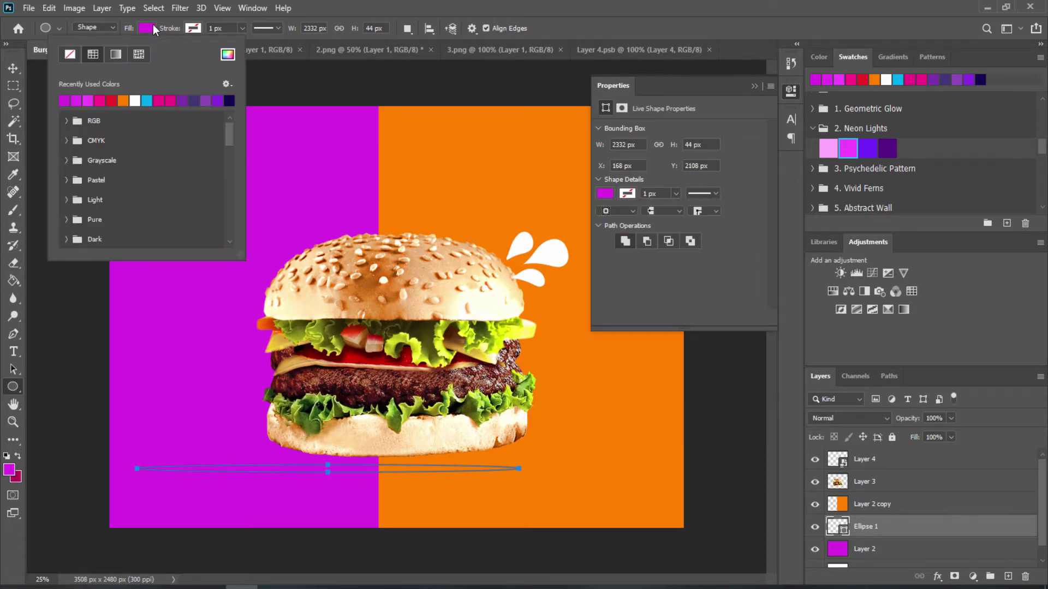
{"action": "left_click", "coordinate": [100, 100]}
{"action": "left_click", "coordinate": [88, 101]}
{"action": "left_click", "coordinate": [228, 54]}
{"action": "type", "text": "5e0a82"}
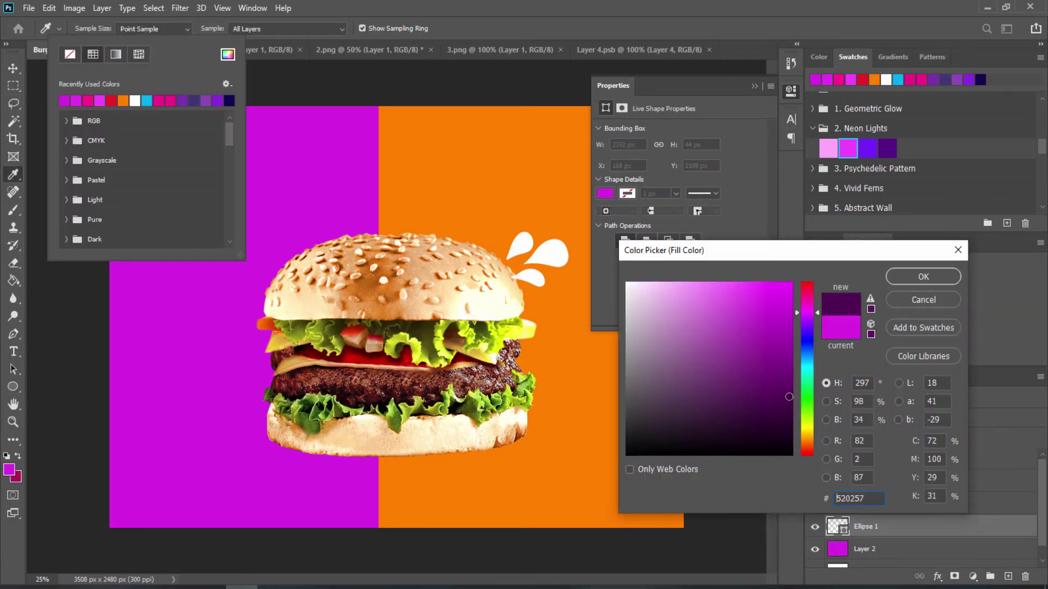
{"action": "left_click", "coordinate": [923, 276]}
Step: Move the ellipse layer above Layer 2 copy and narrow it under the burger
{"action": "left_click", "coordinate": [19, 74]}
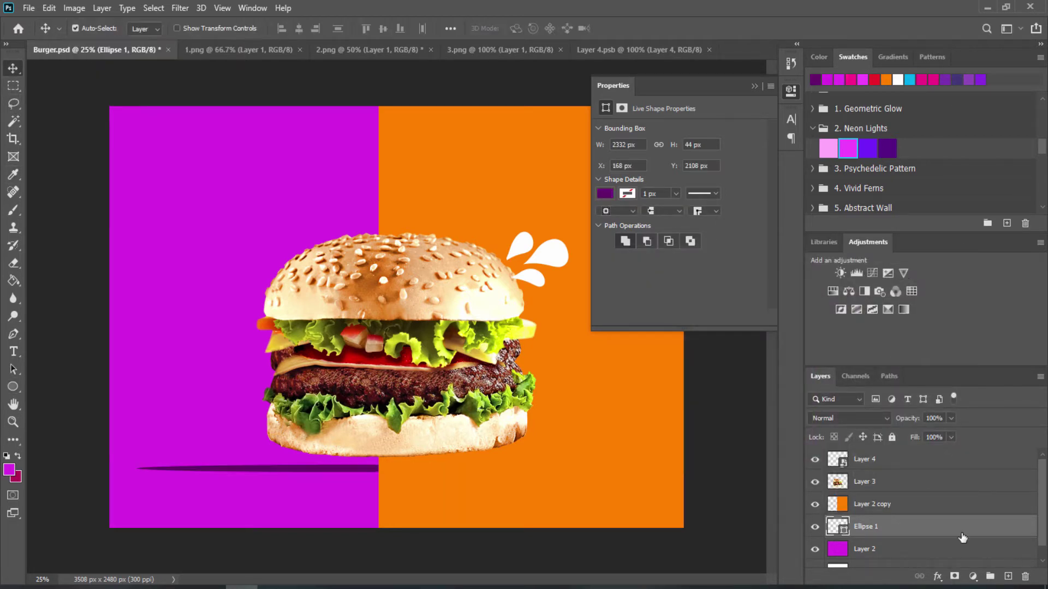
{"action": "left_click_drag", "start_coordinate": [960, 528], "coordinate": [949, 499]}
{"action": "left_click_drag", "start_coordinate": [270, 469], "coordinate": [332, 469]}
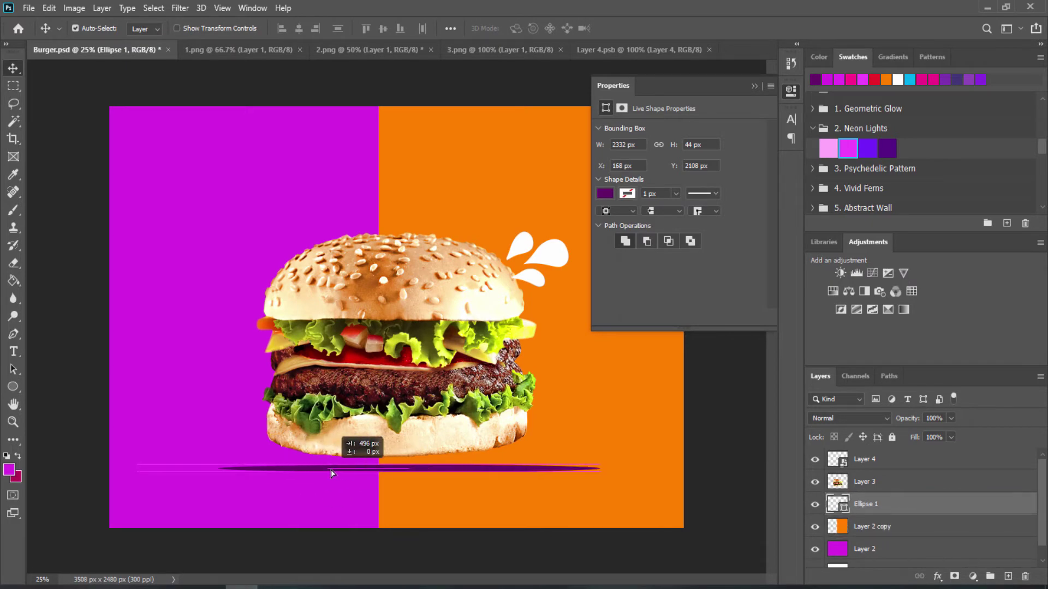
{"action": "key", "text": "ctrl+t"}
{"action": "key", "text": "ctrl+plus"}
{"action": "key", "text": "ctrl+plus"}
{"action": "key", "text": "ctrl+plus"}
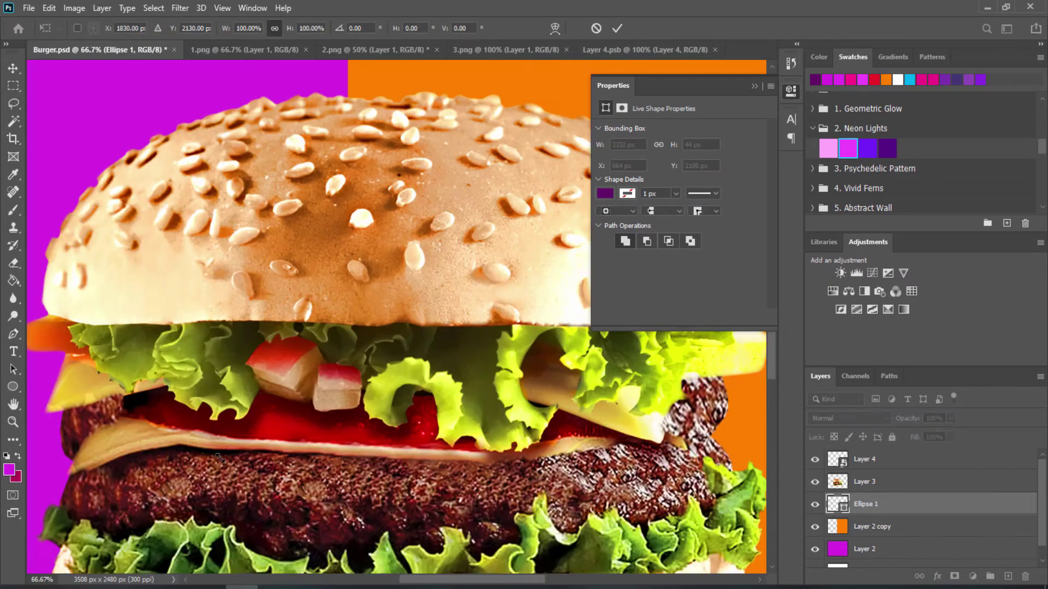
{"action": "scroll", "coordinate": [382, 273], "scroll_direction": "down", "scroll_amount": 5}
{"action": "scroll", "coordinate": [382, 272], "scroll_direction": "up", "scroll_amount": 4}
{"action": "left_click_drag", "start_coordinate": [147, 271], "coordinate": [258, 288]}
{"action": "key", "text": "ctrl+minus"}
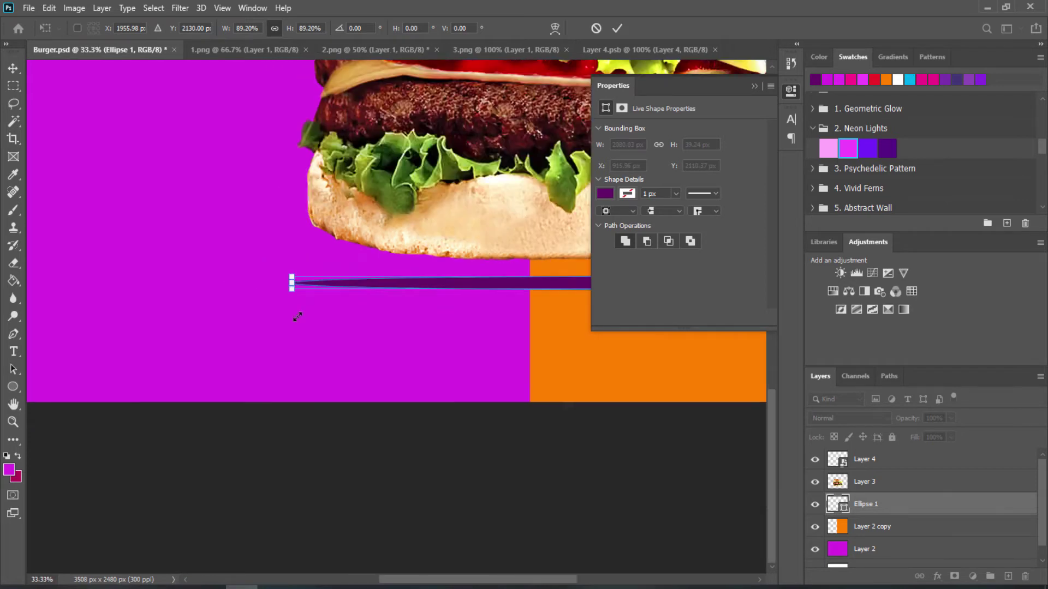
{"action": "key", "text": "ctrl+minus"}
{"action": "left_click_drag", "start_coordinate": [666, 302], "coordinate": [574, 298]}
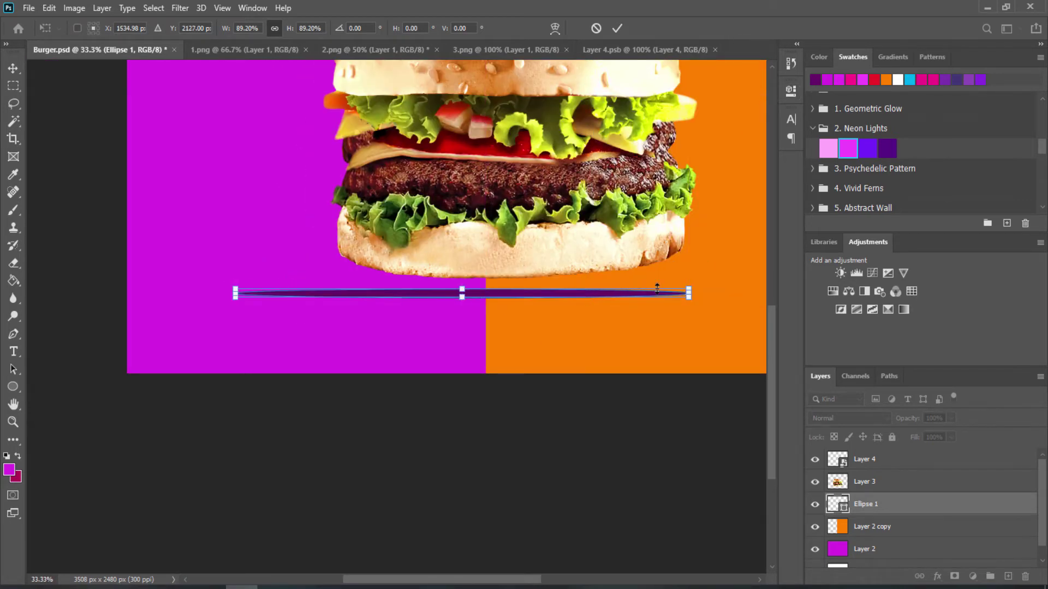
{"action": "key", "text": "ctrl+minus"}
{"action": "key", "text": "Return"}
Step: Centre the ellipse horizontally, then narrow both ends and thicken it slightly
{"action": "key", "text": "ctrl+a"}
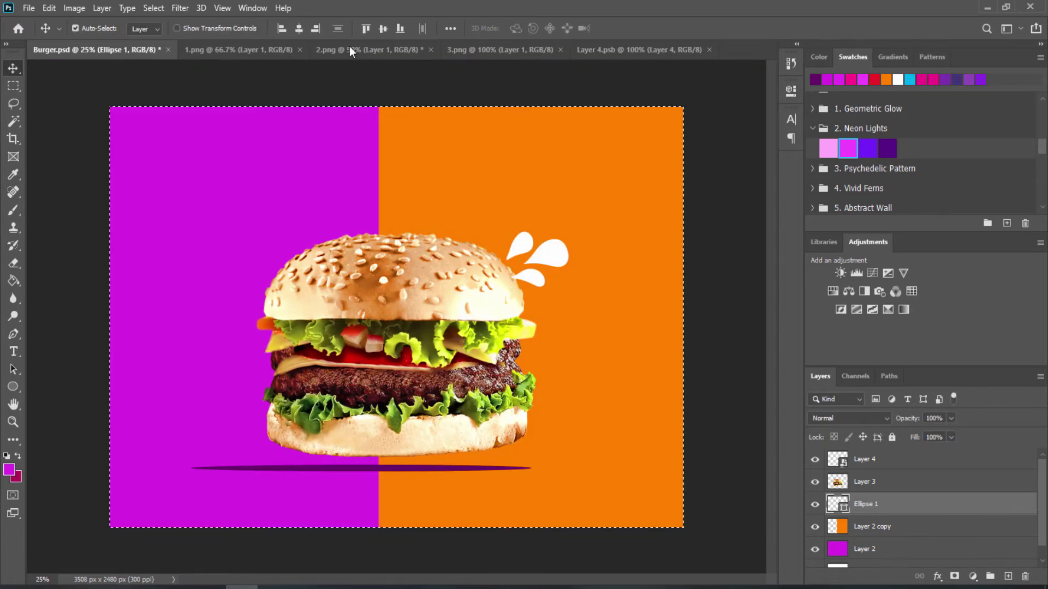
{"action": "left_click", "coordinate": [299, 29]}
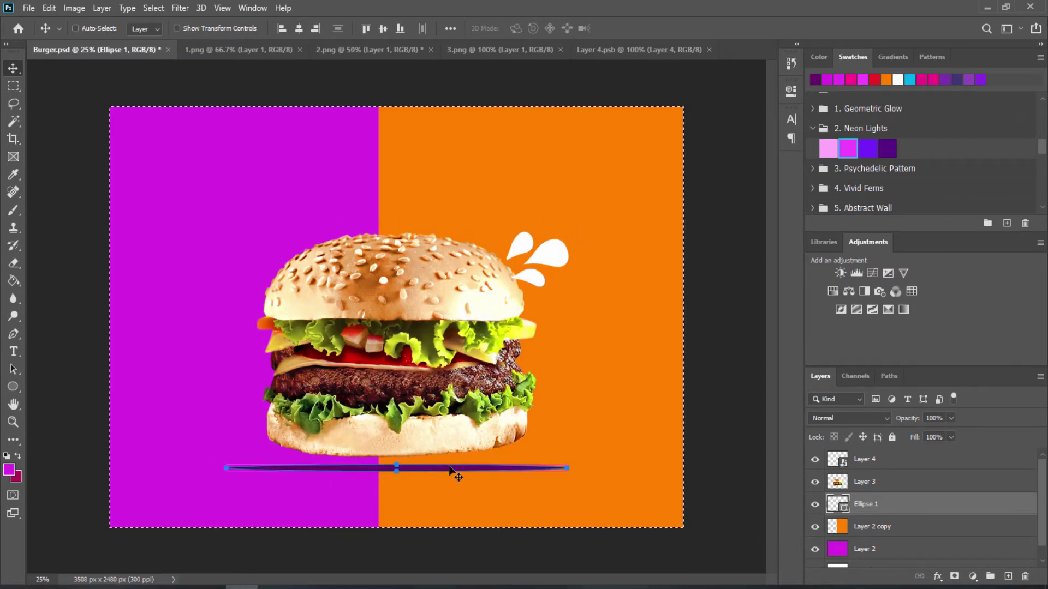
{"action": "key", "text": "ctrl+d"}
{"action": "key", "text": "ctrl+t"}
{"action": "key", "text": "ctrl+plus"}
{"action": "key", "text": "ctrl+plus"}
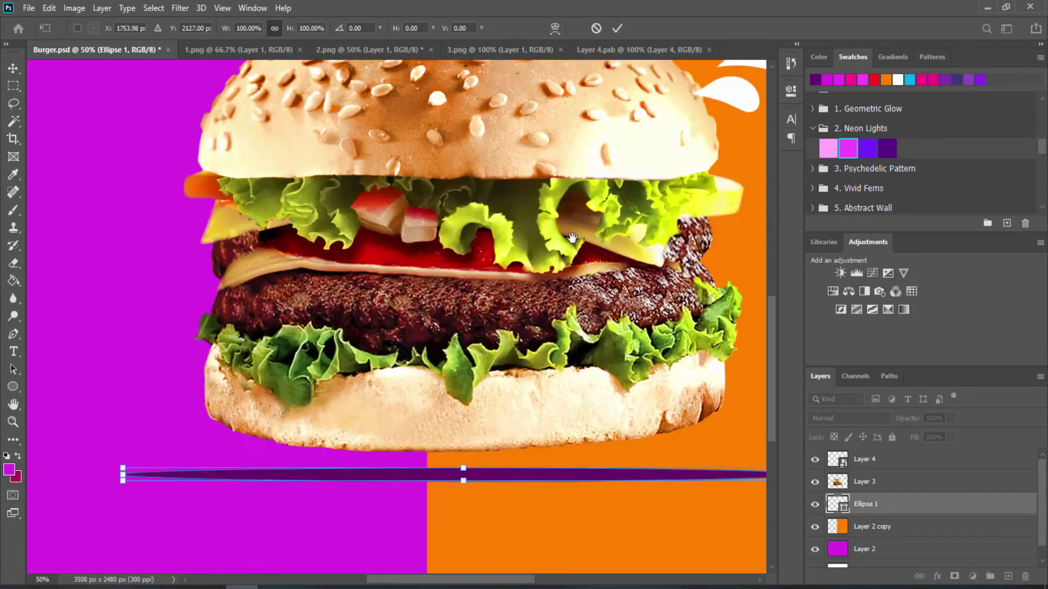
{"action": "left_click_drag", "start_coordinate": [35, 250], "coordinate": [105, 250]}
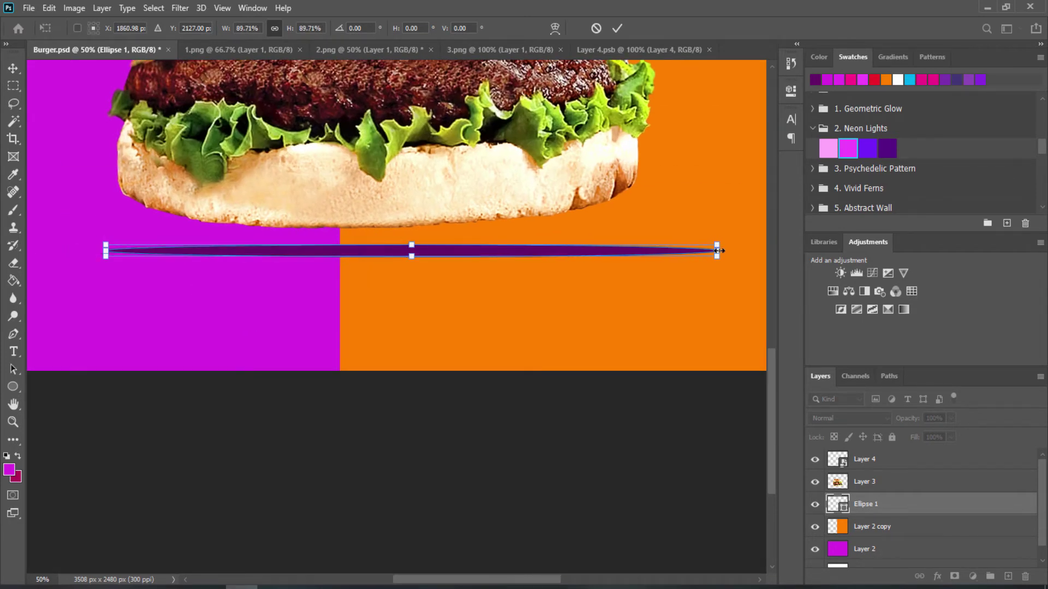
{"action": "left_click_drag", "start_coordinate": [716, 250], "coordinate": [644, 250]}
{"action": "left_click_drag", "start_coordinate": [380, 241], "coordinate": [380, 232]}
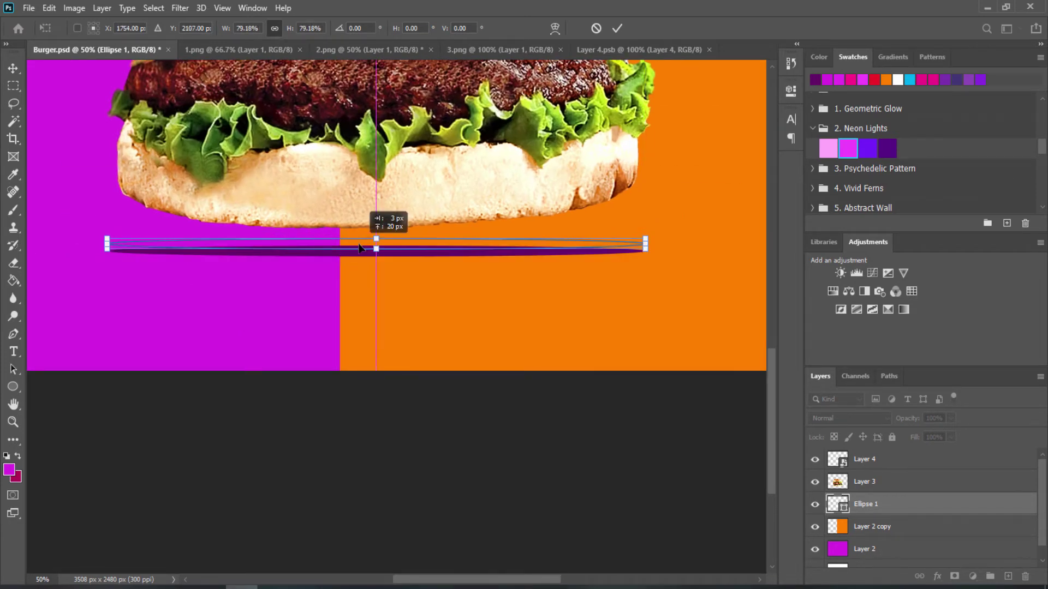
{"action": "key", "text": "Return"}
{"action": "key", "text": "ctrl+minus"}
{"action": "key", "text": "ctrl+minus"}
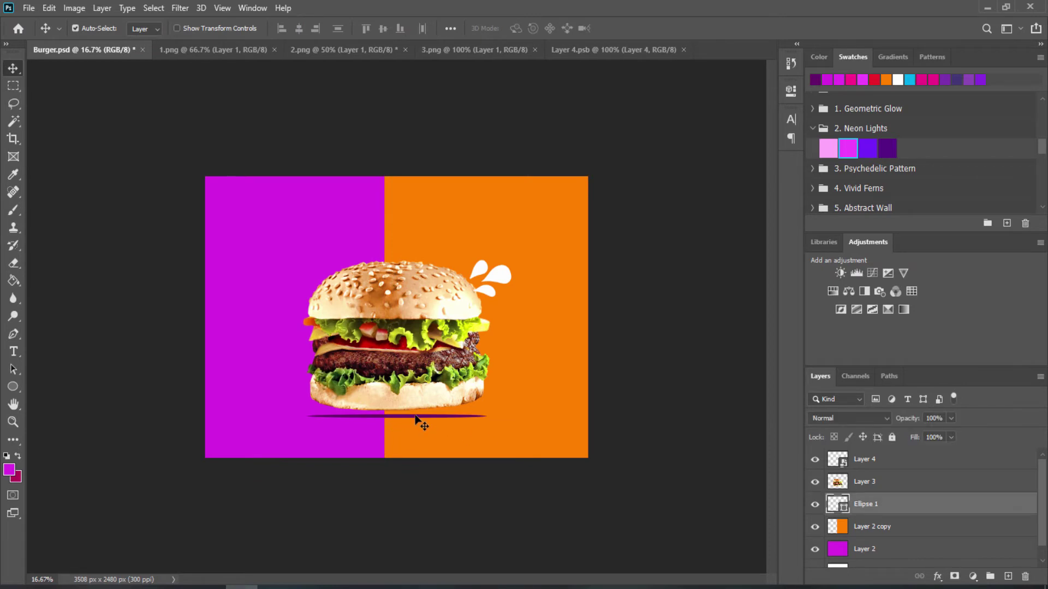
Step: Apply a Gaussian Blur of about 18 px, converting the ellipse to a Smart Object
{"action": "left_click", "coordinate": [178, 8]}
{"action": "mouse_move", "coordinate": [188, 161]}
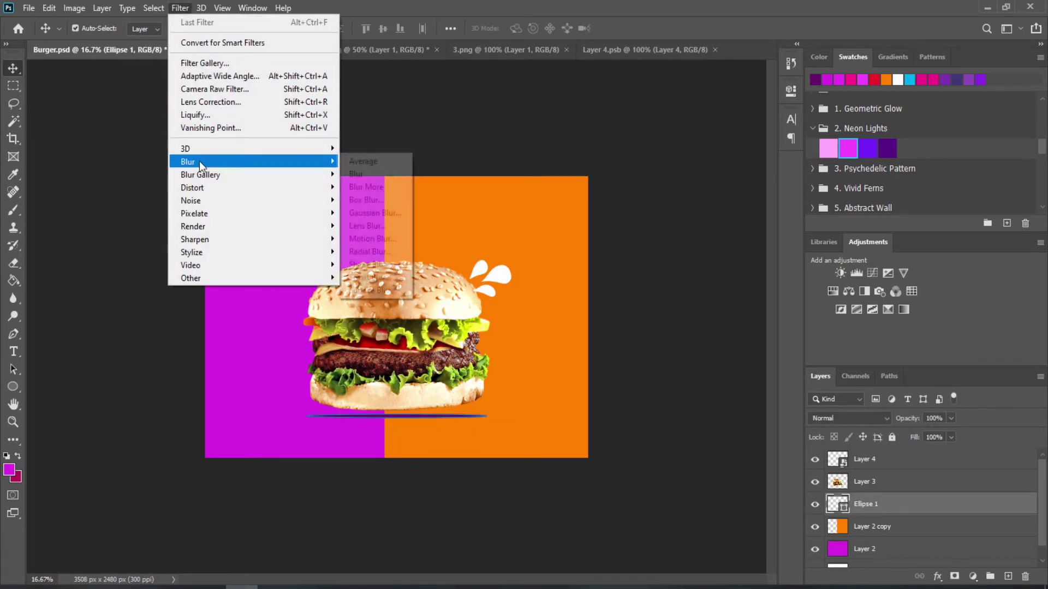
{"action": "left_click", "coordinate": [399, 217]}
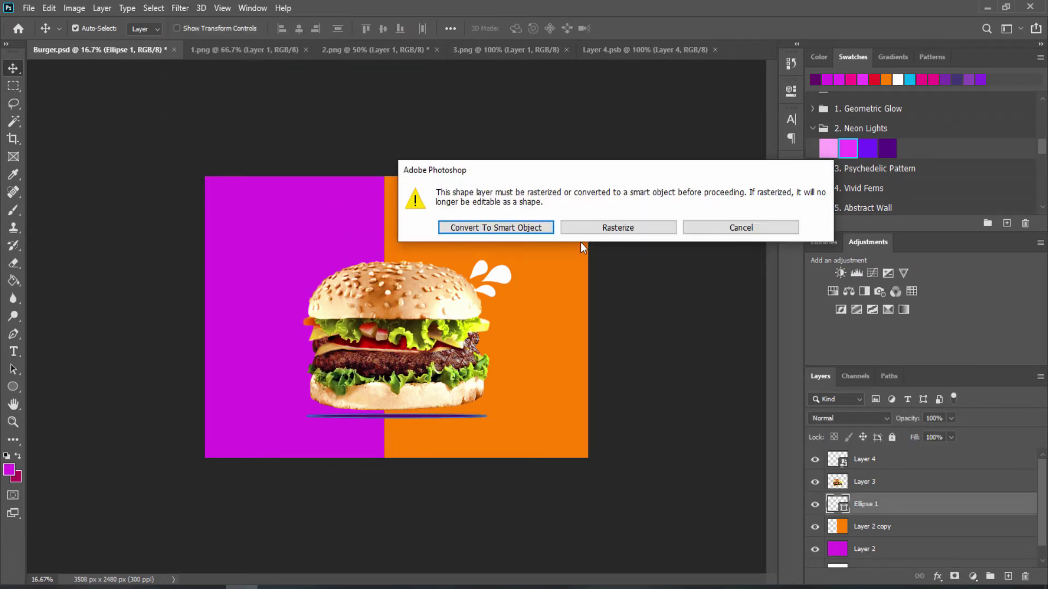
{"action": "left_click", "coordinate": [540, 230]}
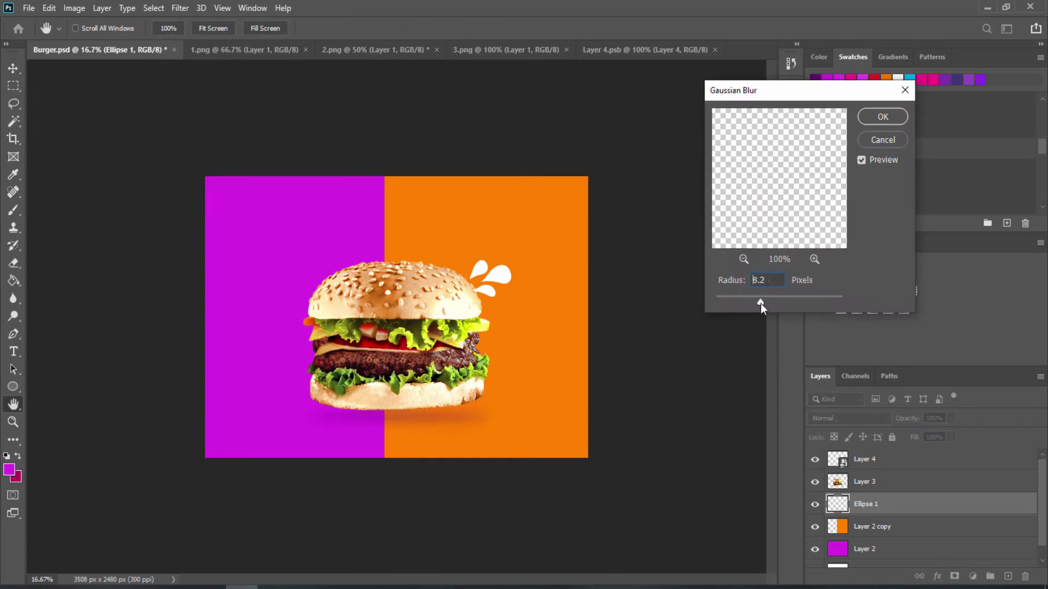
{"action": "mouse_move", "coordinate": [761, 304]}
{"action": "left_mouse_down"}
{"action": "mouse_move", "coordinate": [752, 303]}
{"action": "mouse_move", "coordinate": [768, 304]}
{"action": "left_mouse_up"}
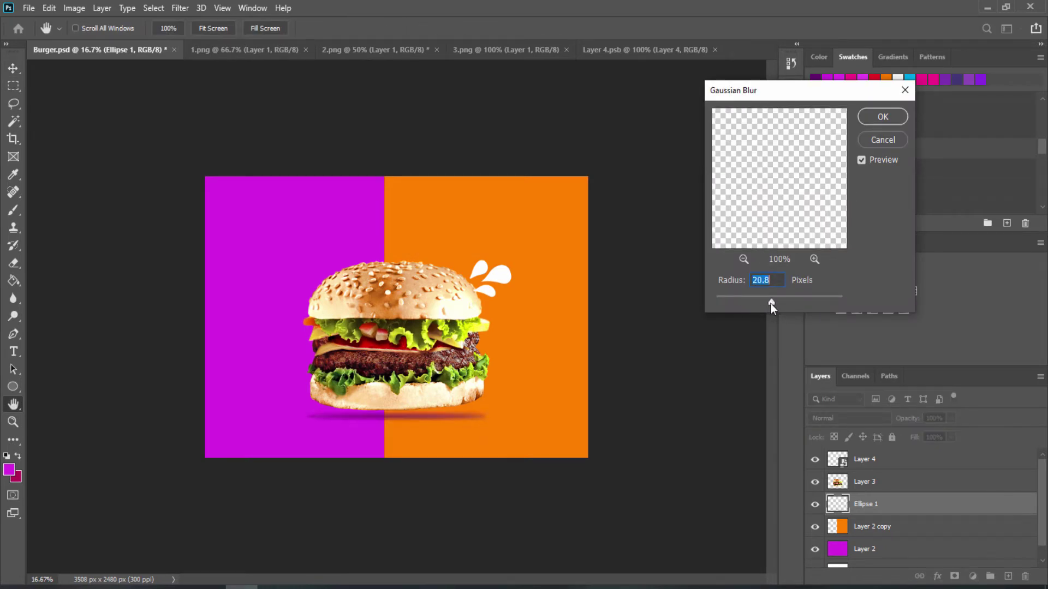
{"action": "left_click_drag", "start_coordinate": [770, 303], "coordinate": [773, 303]}
{"action": "left_click", "coordinate": [877, 116]}
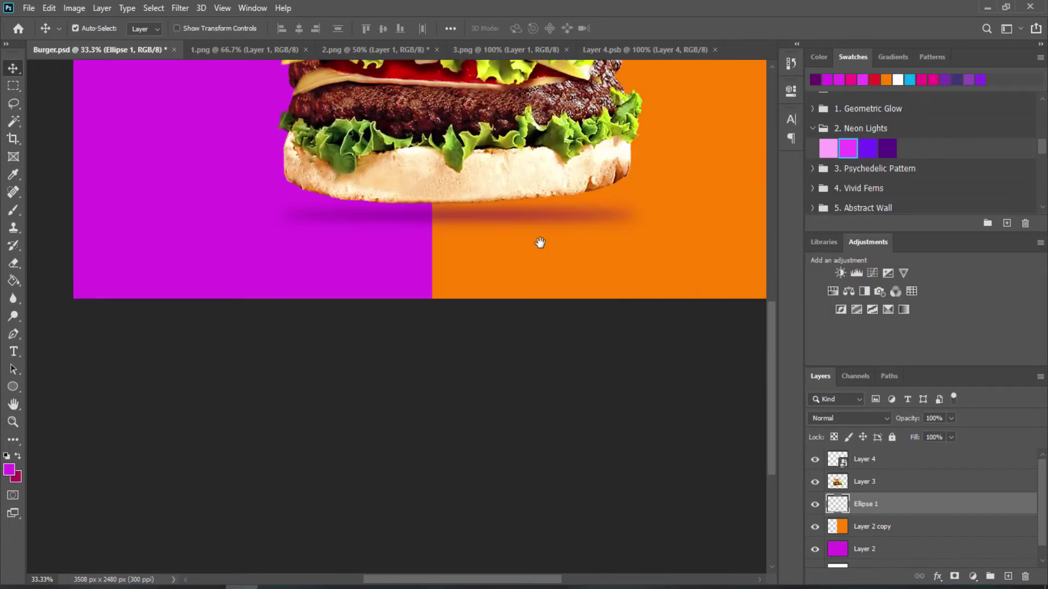
Step: Widen the blurred shadow and reposition it beneath the burger
{"action": "left_click_drag", "start_coordinate": [540, 242], "coordinate": [500, 221]}
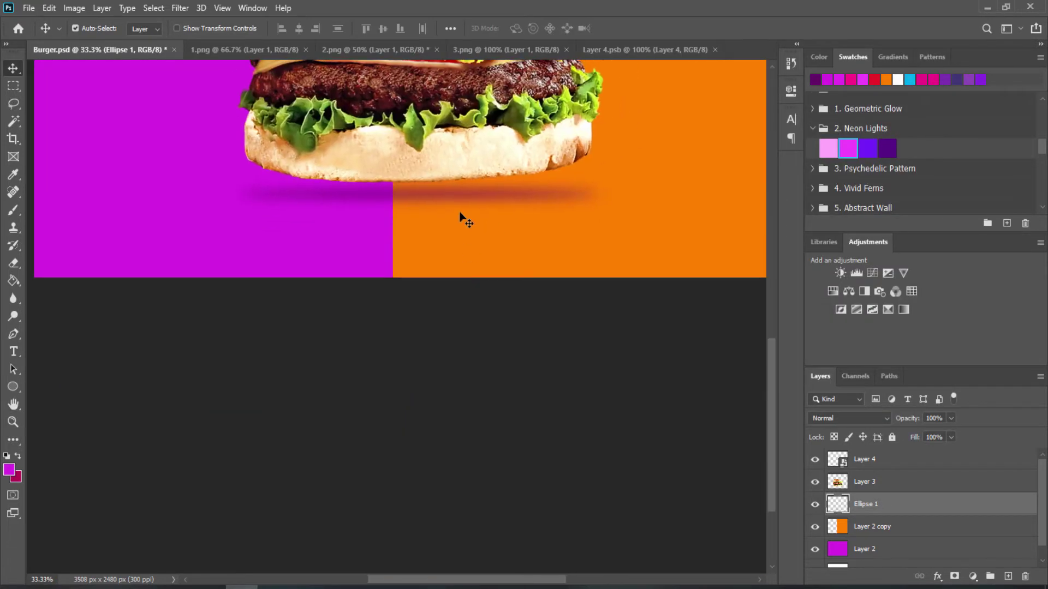
{"action": "key", "text": "ctrl+t"}
{"action": "left_click_drag", "start_coordinate": [209, 196], "coordinate": [167, 194]}
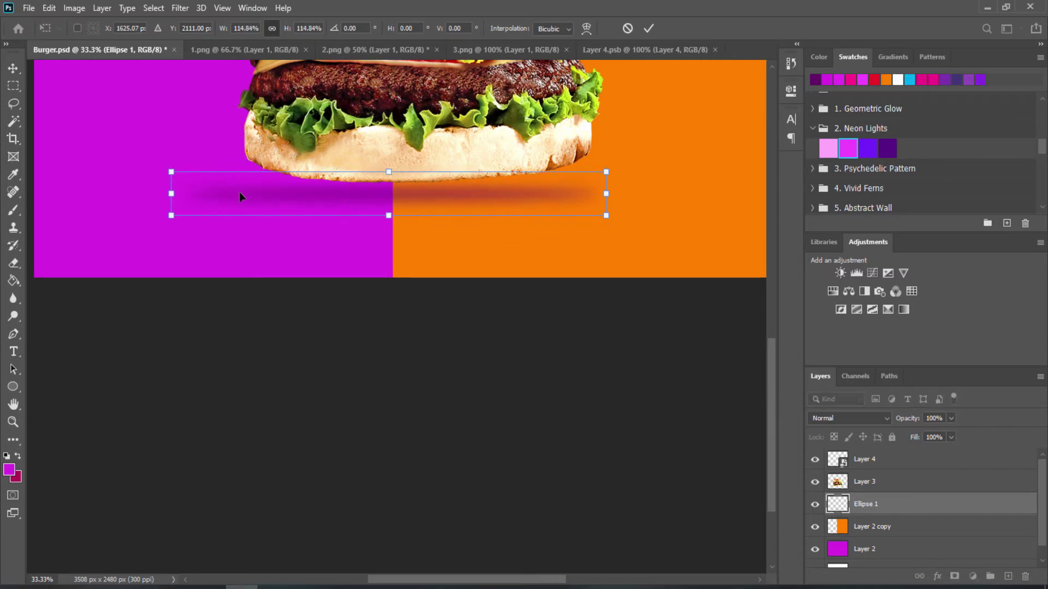
{"action": "left_click_drag", "start_coordinate": [627, 194], "coordinate": [633, 194]}
{"action": "mouse_move", "coordinate": [509, 196]}
{"action": "left_mouse_down"}
{"action": "mouse_move", "coordinate": [496, 196]}
{"action": "mouse_move", "coordinate": [522, 197]}
{"action": "left_mouse_up"}
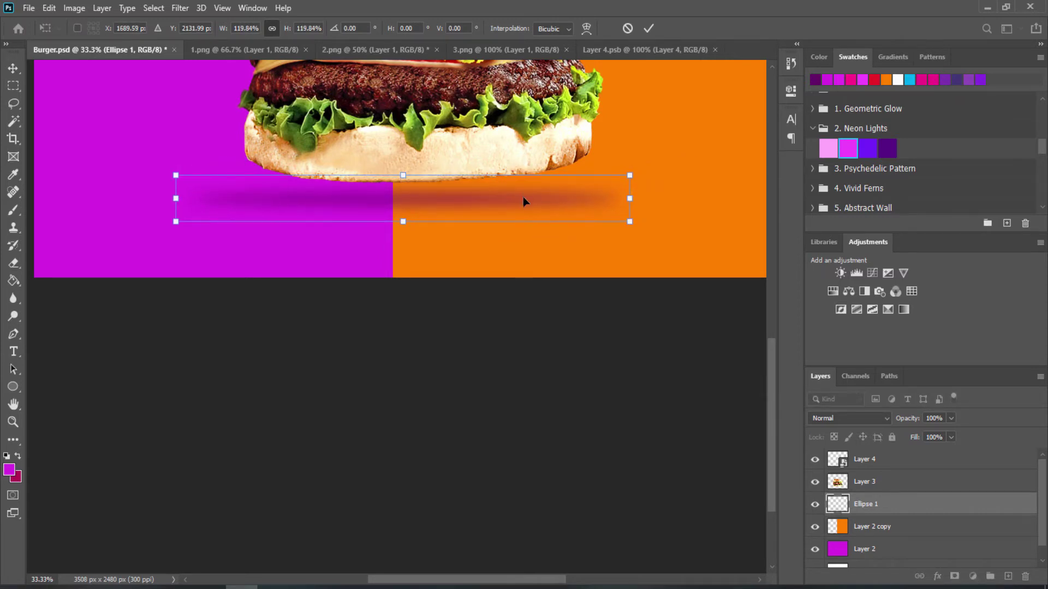
{"action": "key", "text": "Return"}
{"action": "key", "text": "ctrl+minus"}
{"action": "key", "text": "ctrl+minus"}
{"action": "key", "text": "ctrl+minus"}
{"action": "key", "text": "ctrl+minus"}
{"action": "key", "text": "ctrl+plus"}
{"action": "key", "text": "ctrl+plus"}
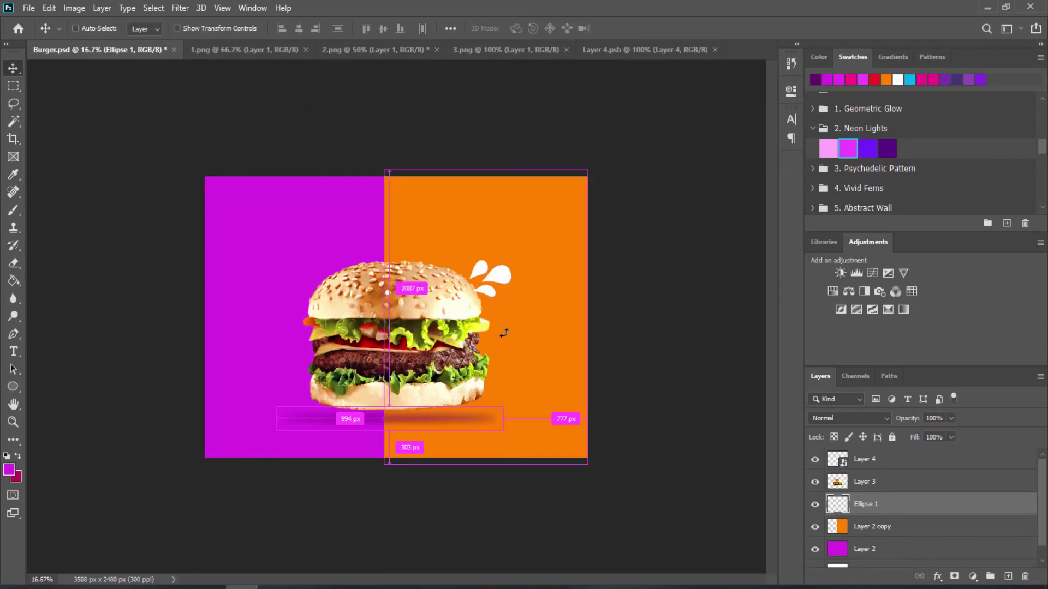
{"action": "left_click", "coordinate": [545, 227], "text": "ctrl"}
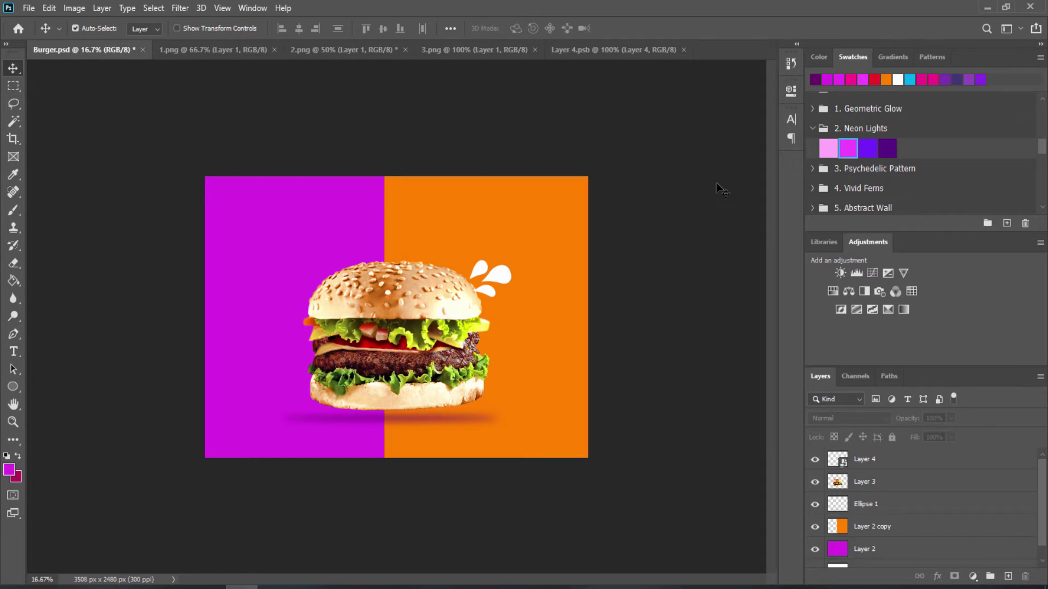
Step: Rotate the white splash on Layer 4 about 7° clockwise
{"action": "key", "text": "ctrl+plus"}
{"action": "left_click", "coordinate": [610, 235]}
{"action": "key", "text": "ctrl+t"}
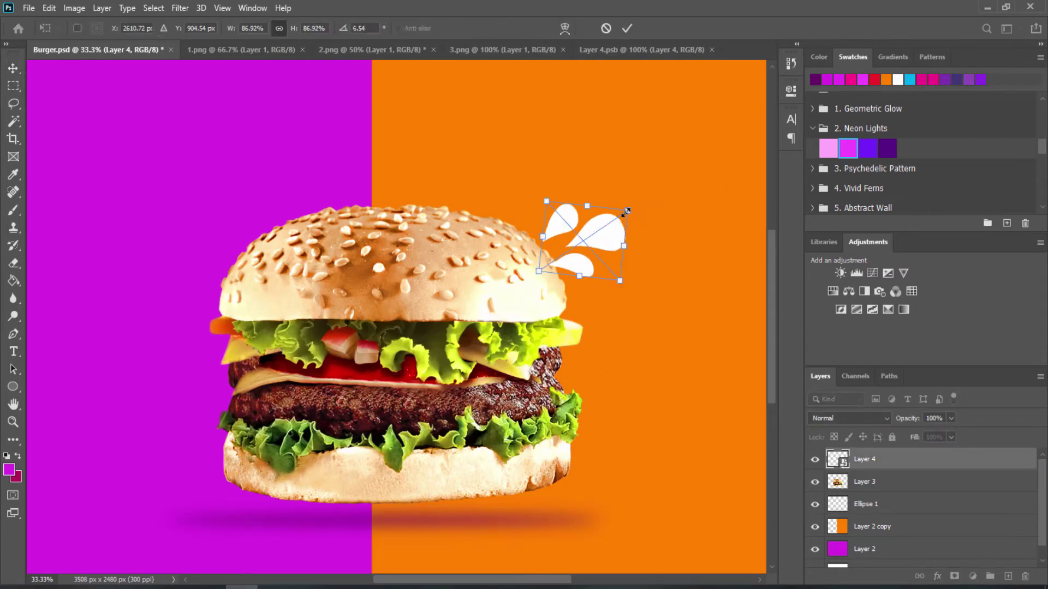
{"action": "left_click_drag", "start_coordinate": [644, 183], "coordinate": [655, 194]}
{"action": "key", "text": "Return"}
{"action": "key", "text": "ctrl+minus"}
{"action": "key", "text": "ctrl+minus"}
{"action": "key", "text": "ctrl+minus"}
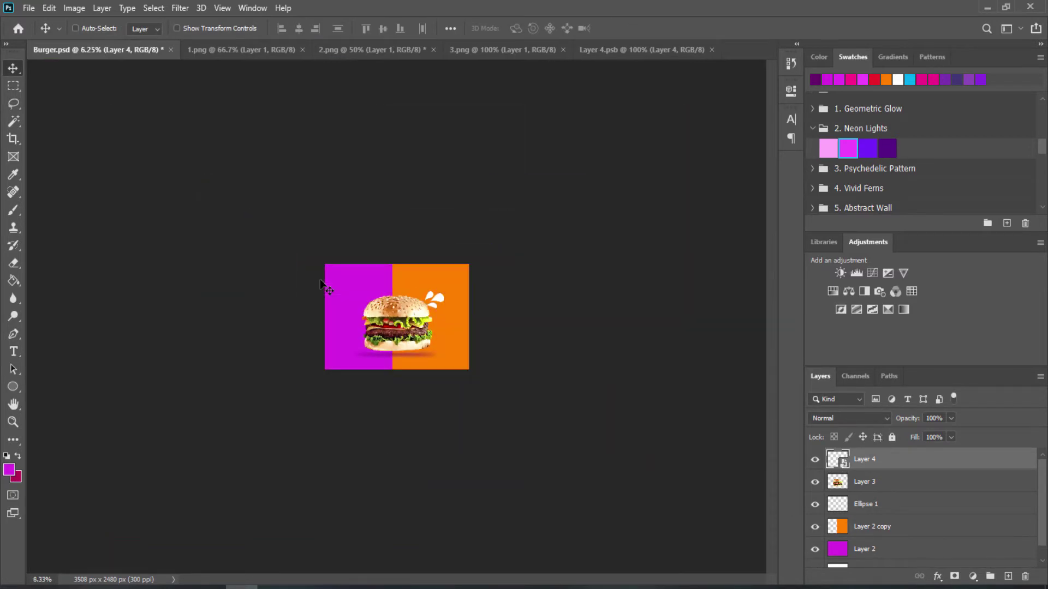
{"action": "key", "text": "ctrl+plus"}
{"action": "key", "text": "ctrl+plus"}
{"action": "key", "text": "ctrl+plus"}
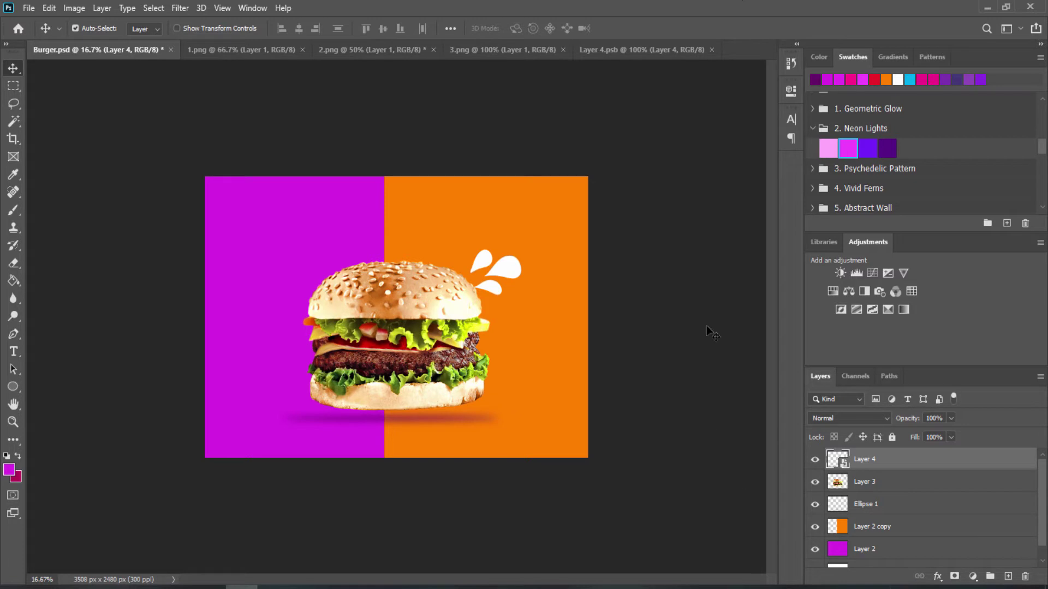
{"action": "key", "text": "ctrl+plus"}
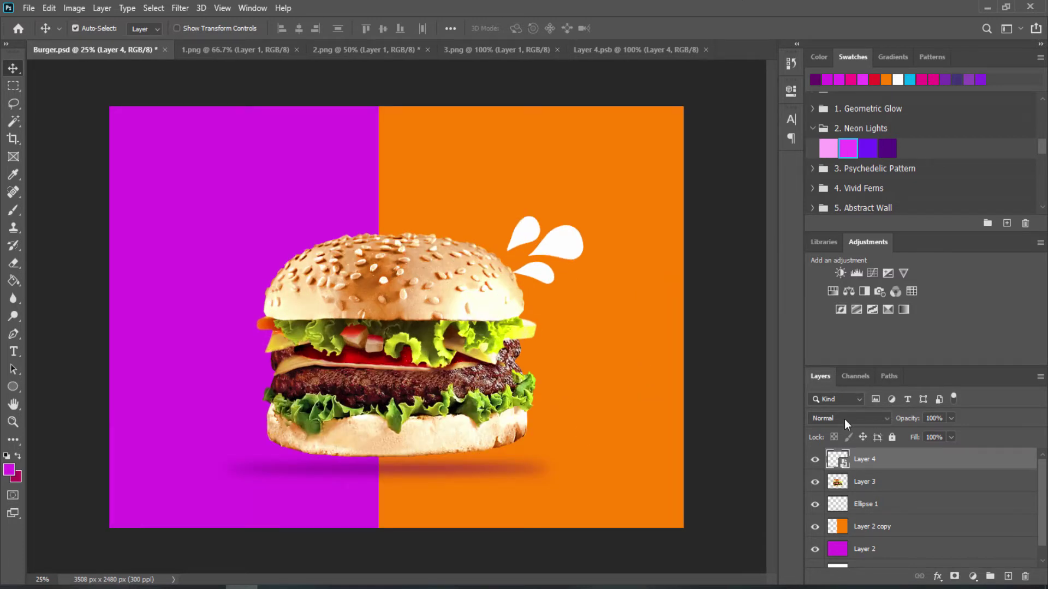
Step: Draw a small white-filled circle in the lower-left of the magenta half
{"action": "left_click", "coordinate": [13, 386]}
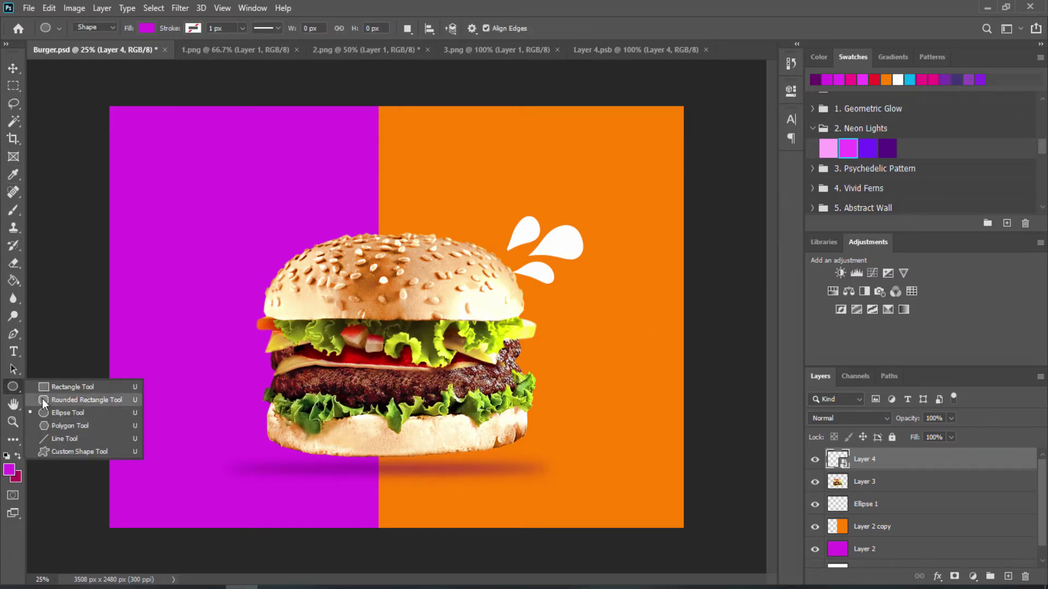
{"action": "left_click", "coordinate": [43, 402]}
{"action": "left_click_drag", "start_coordinate": [122, 466], "coordinate": [133, 474]}
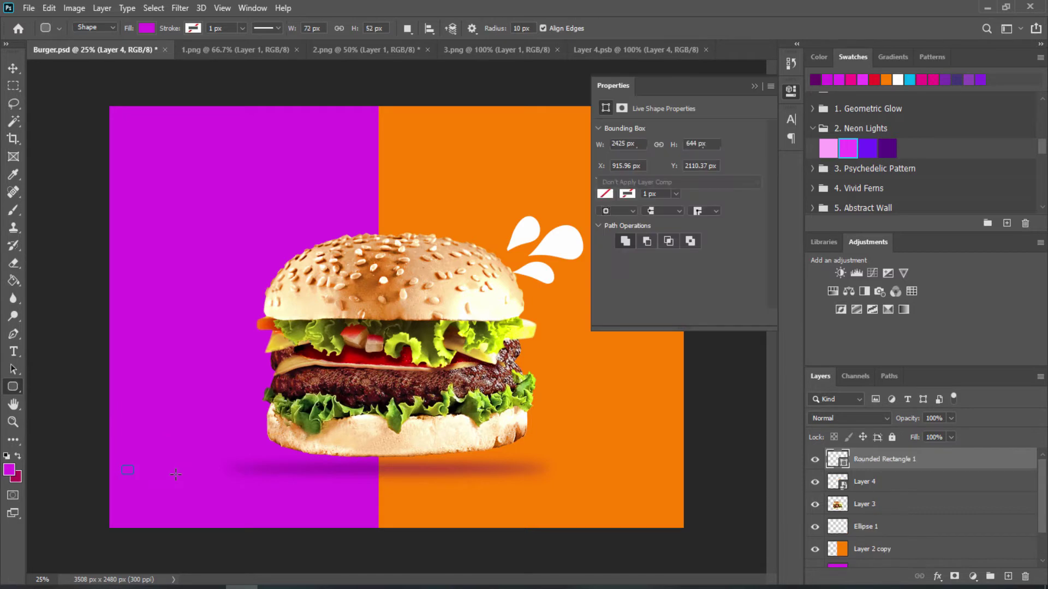
{"action": "key", "text": "ctrl+z"}
{"action": "right_click", "coordinate": [14, 386]}
{"action": "left_click", "coordinate": [49, 413]}
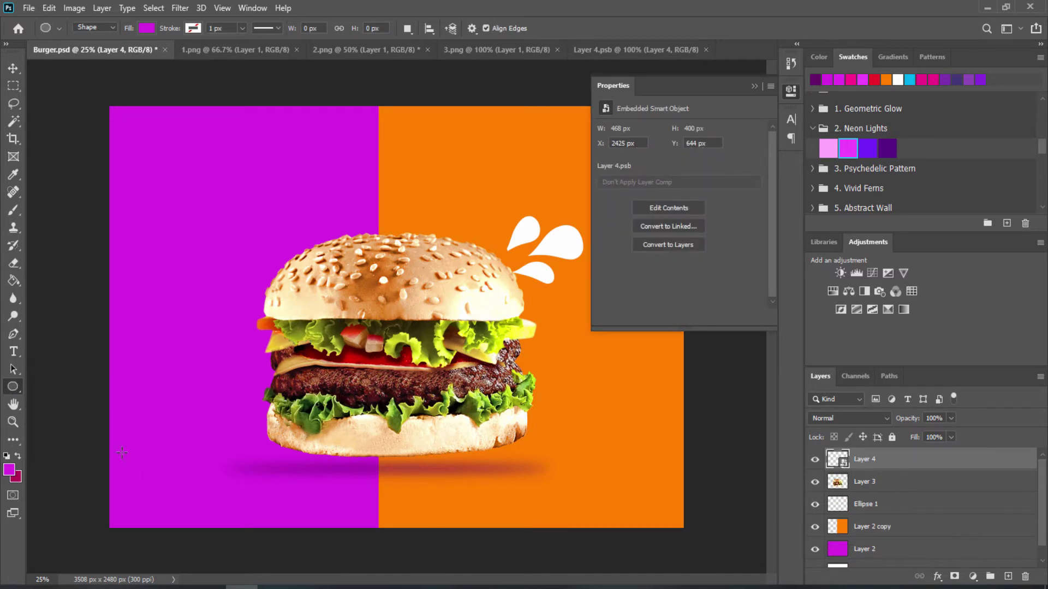
{"action": "left_click_drag", "start_coordinate": [122, 451], "coordinate": [131, 458]}
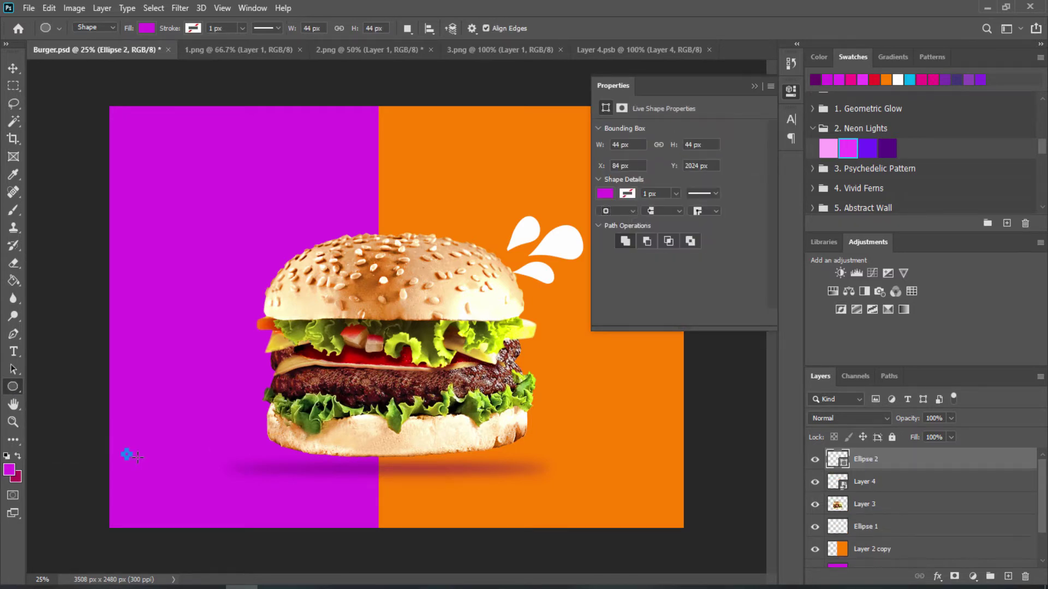
{"action": "left_click", "coordinate": [605, 194]}
{"action": "left_click", "coordinate": [770, 219]}
{"action": "left_click", "coordinate": [622, 278]}
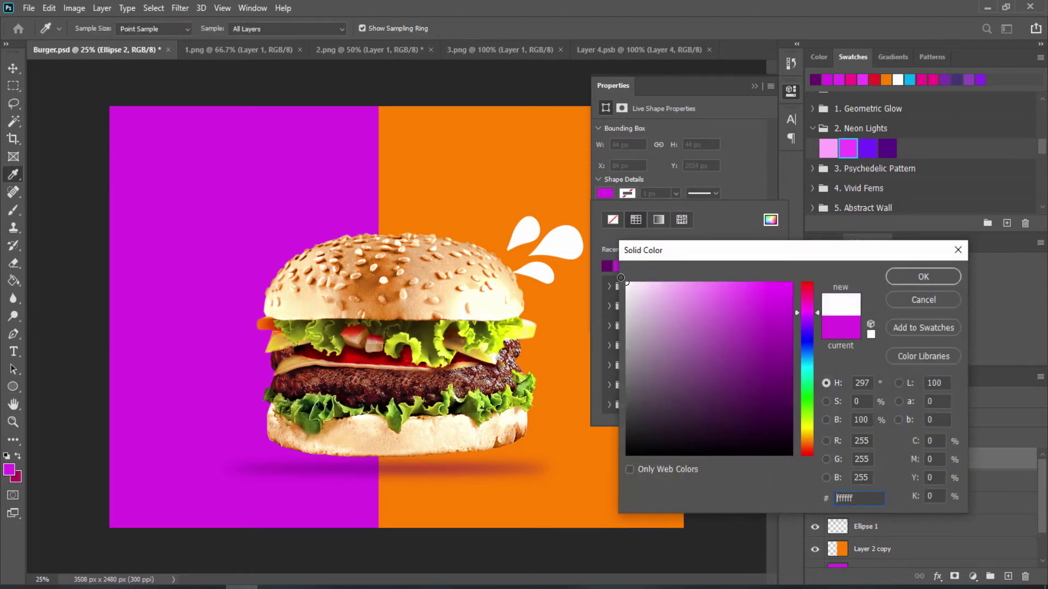
{"action": "left_click", "coordinate": [908, 277]}
Step: Alt-drag copies of the dot into a row of seven and select their layers
{"action": "key", "text": "v"}
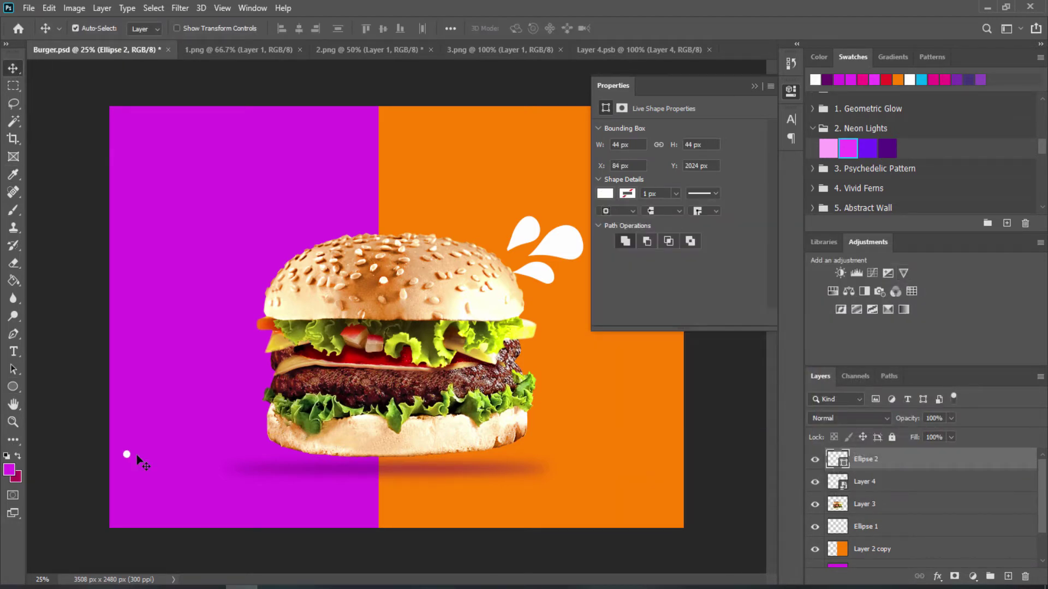
{"action": "left_click_drag", "start_coordinate": [128, 456], "coordinate": [220, 460]}
{"action": "scroll", "coordinate": [902, 515], "scroll_direction": "down", "scroll_amount": 3}
{"action": "scroll", "coordinate": [901, 514], "scroll_direction": "down", "scroll_amount": 1}
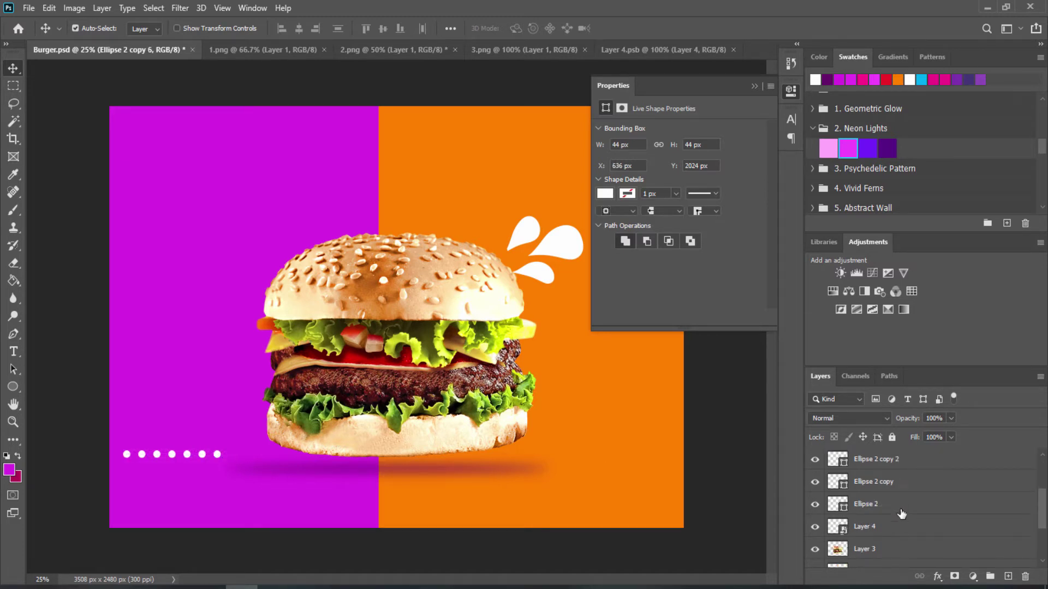
{"action": "left_click", "coordinate": [816, 528]}
{"action": "left_click", "coordinate": [818, 529]}
{"action": "left_click", "coordinate": [862, 508]}
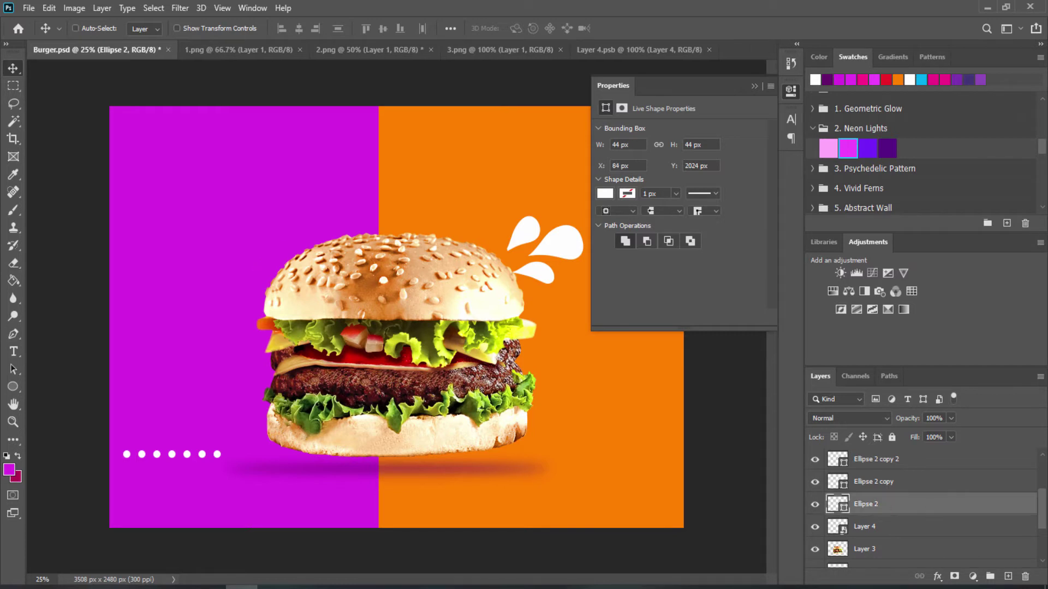
{"action": "left_click_drag", "start_coordinate": [1042, 504], "coordinate": [1041, 468]}
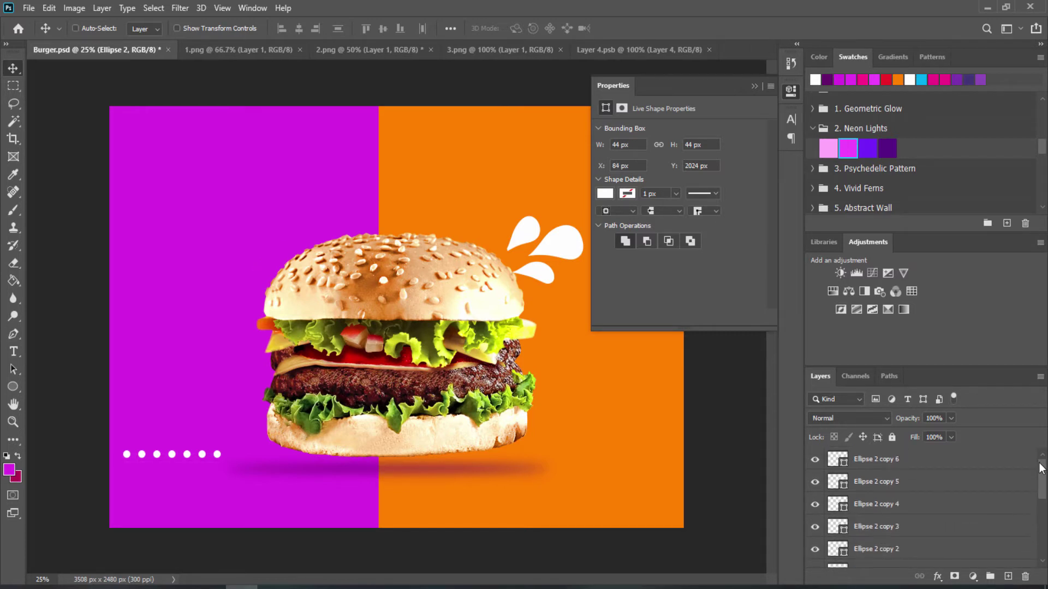
Step: Alt-drag the seven-dot row downward to duplicate it into a four-row grid
{"action": "left_click", "coordinate": [908, 466], "text": "shift"}
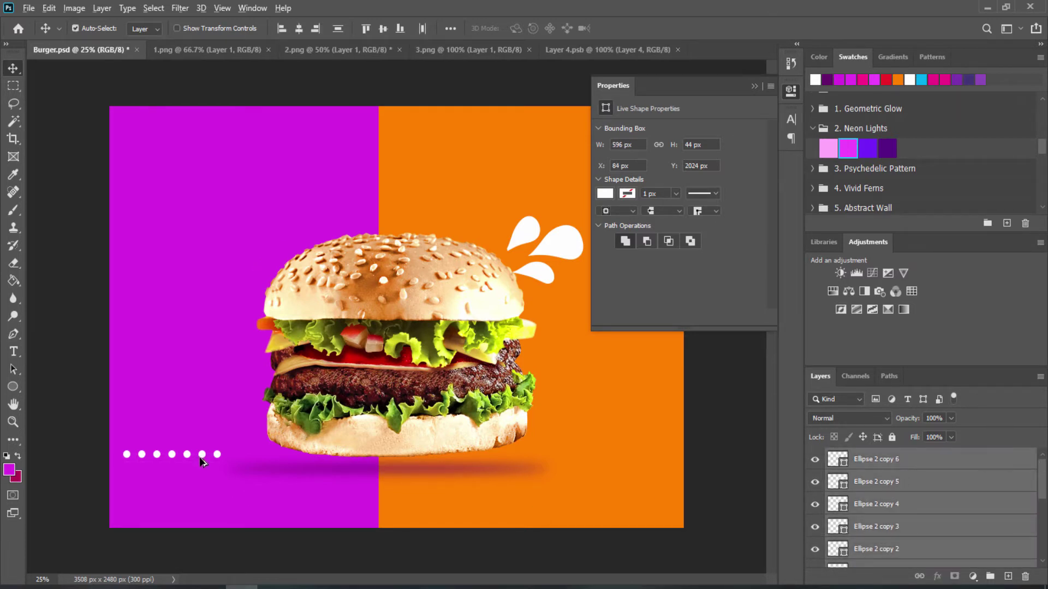
{"action": "left_click_drag", "start_coordinate": [201, 459], "coordinate": [178, 488]}
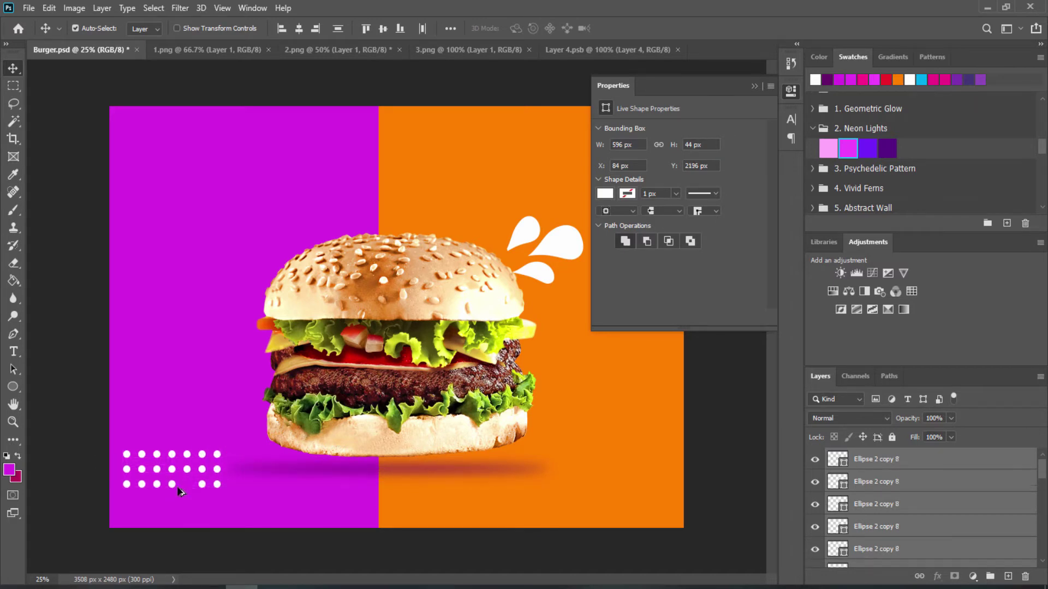
{"action": "key", "text": "ctrl+z"}
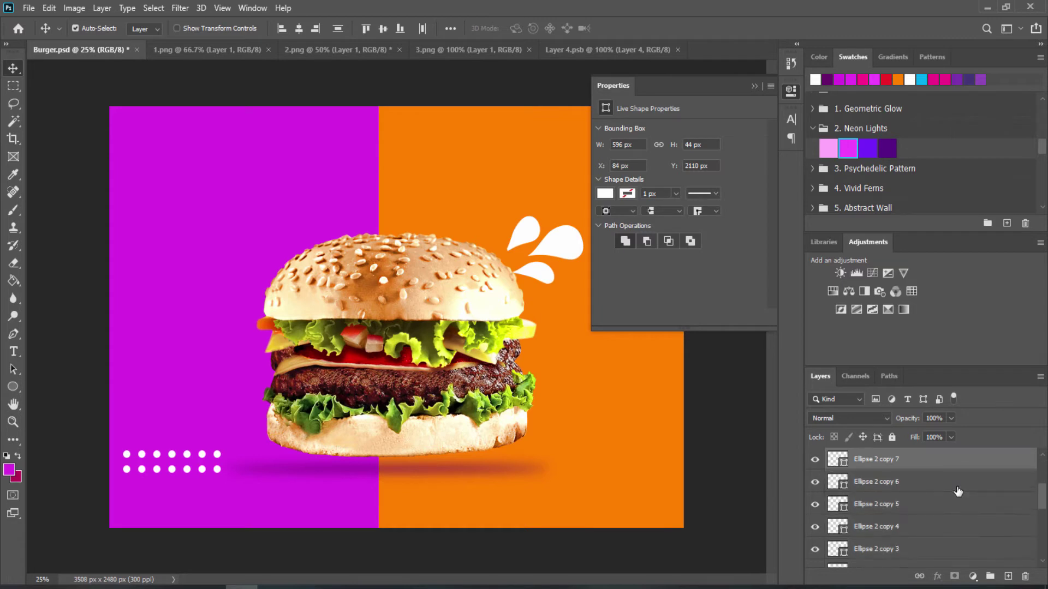
{"action": "mouse_move", "coordinate": [180, 474]}
{"action": "left_mouse_down"}
{"action": "mouse_move", "coordinate": [157, 507]}
{"action": "mouse_move", "coordinate": [172, 503]}
{"action": "left_mouse_up"}
{"action": "key", "text": "Escape"}
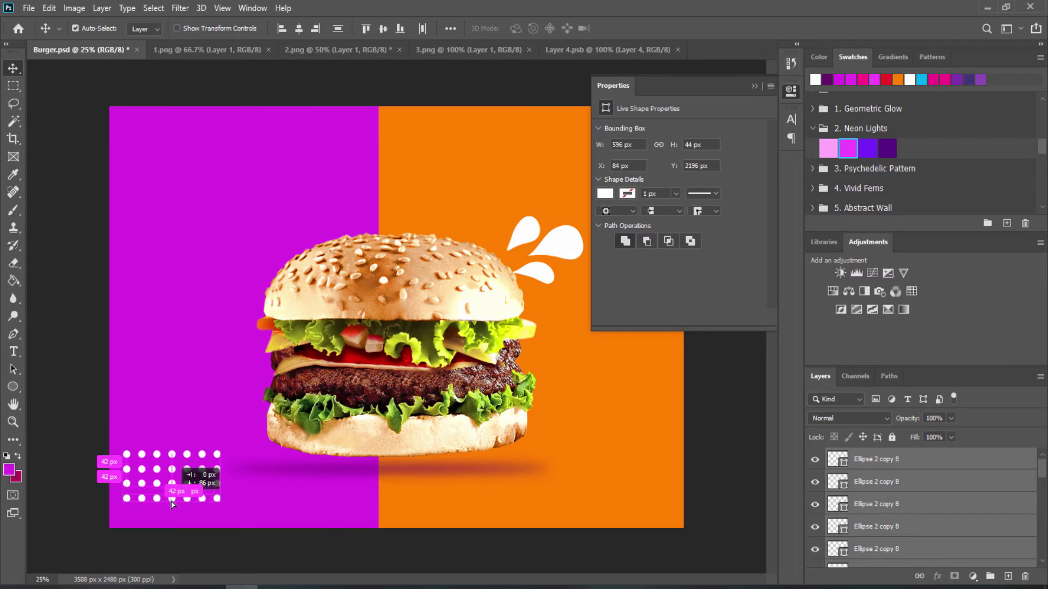
{"action": "key", "text": "ctrl+minus"}
{"action": "key", "text": "ctrl+minus"}
{"action": "key", "text": "ctrl+minus"}
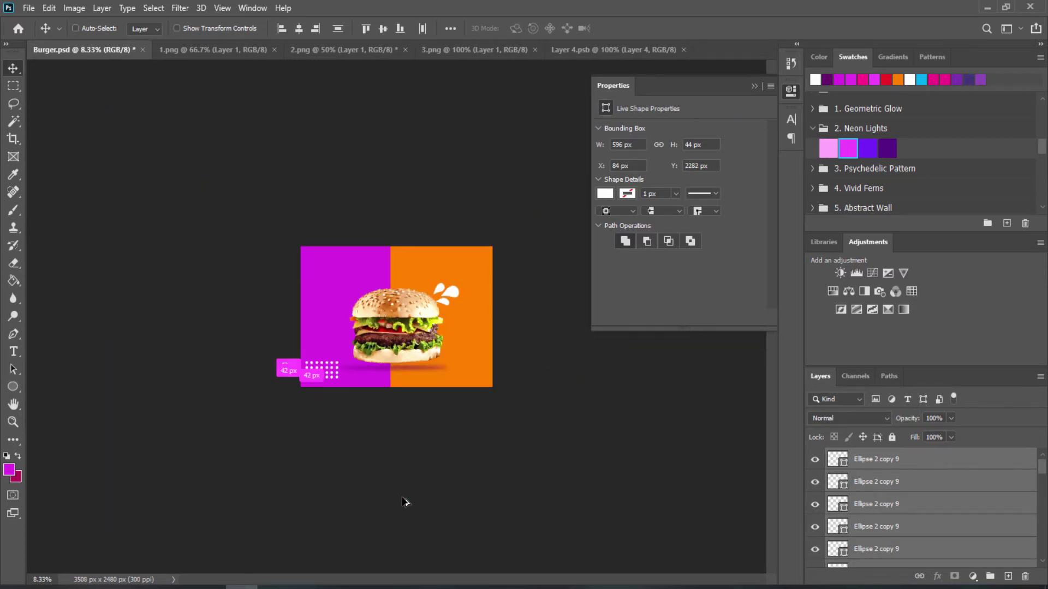
{"action": "key", "text": "ctrl+plus"}
{"action": "key", "text": "ctrl+plus"}
Step: Select every dot layer of the grid in the Layers panel
{"action": "scroll", "coordinate": [1042, 488], "scroll_direction": "down", "scroll_amount": 2}
{"action": "scroll", "coordinate": [1041, 488], "scroll_direction": "down", "scroll_amount": 2}
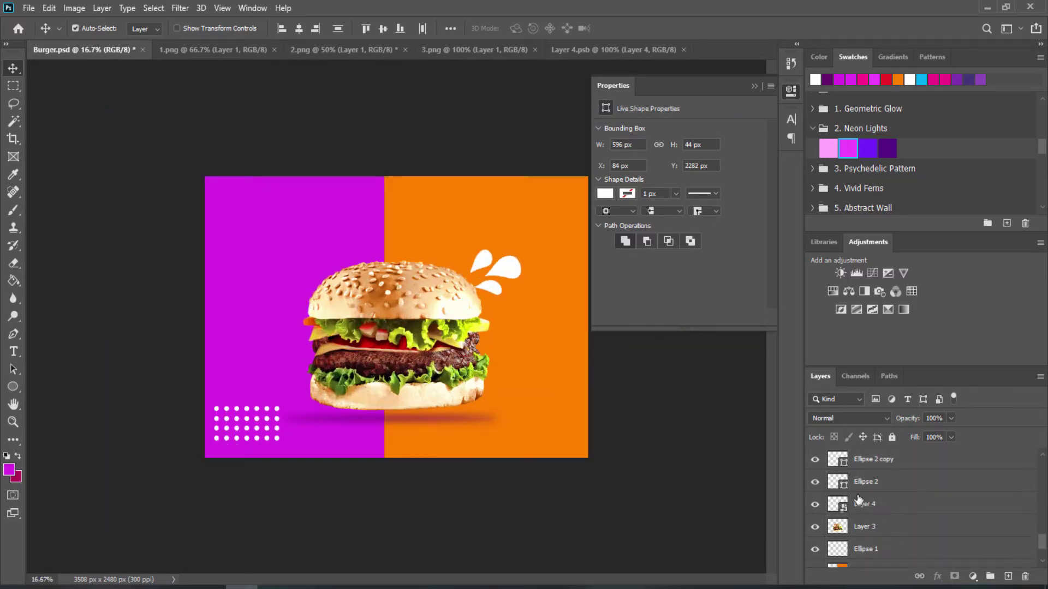
{"action": "left_click", "coordinate": [980, 485]}
{"action": "left_click_drag", "start_coordinate": [1043, 546], "coordinate": [1043, 463]}
{"action": "left_click", "coordinate": [905, 461], "text": "shift"}
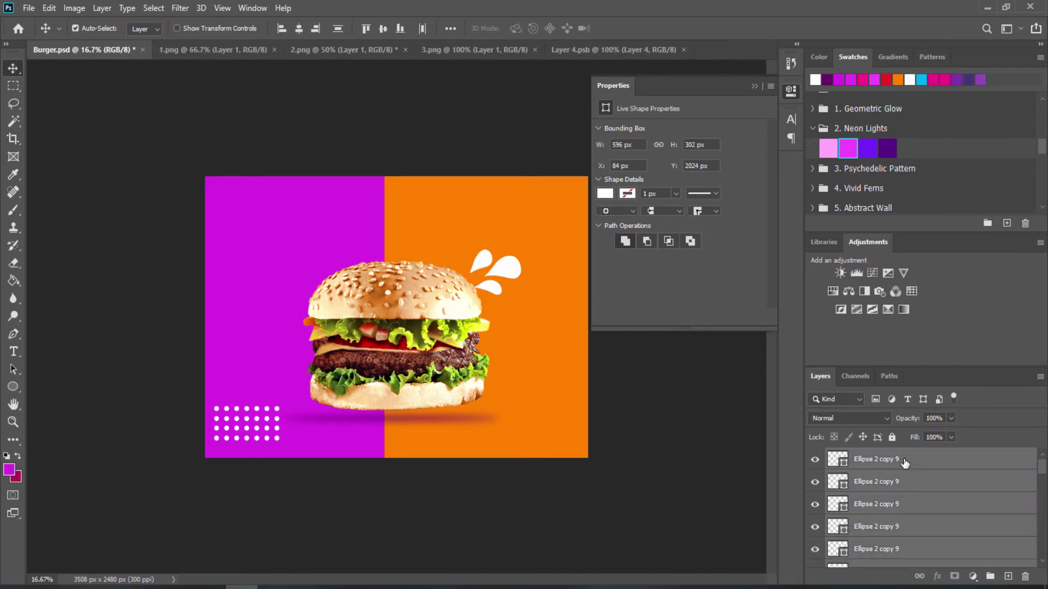
Step: Scale the dot grid down, rotate it 90° upright, and push it against the left edge
{"action": "key", "text": "ctrl+t"}
{"action": "scroll", "coordinate": [218, 268], "scroll_direction": "up", "scroll_amount": 3}
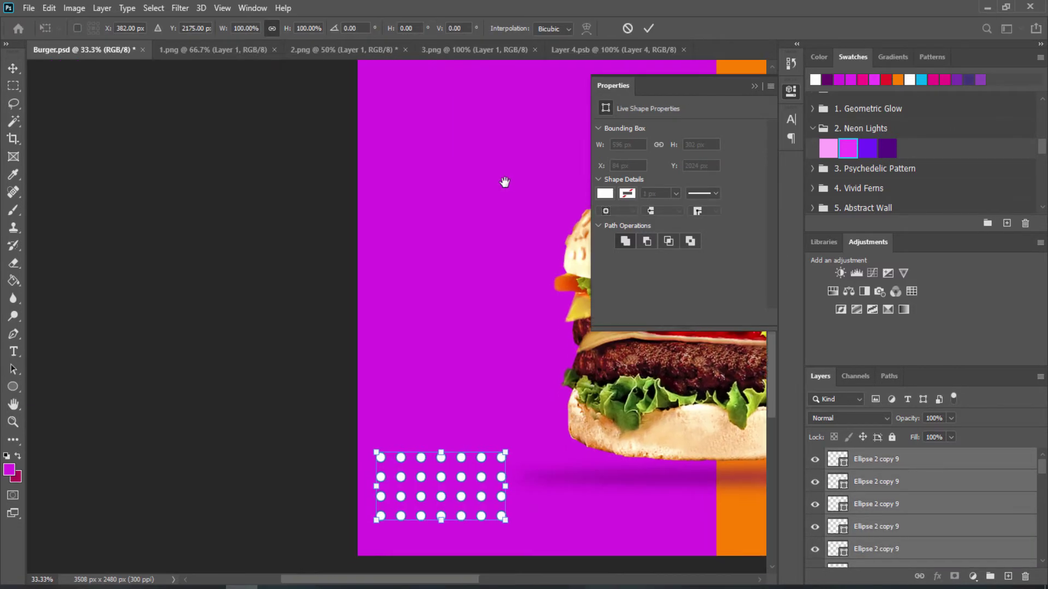
{"action": "scroll", "coordinate": [155, 401], "scroll_direction": "down", "scroll_amount": 1}
{"action": "left_click_drag", "start_coordinate": [142, 389], "coordinate": [144, 392]}
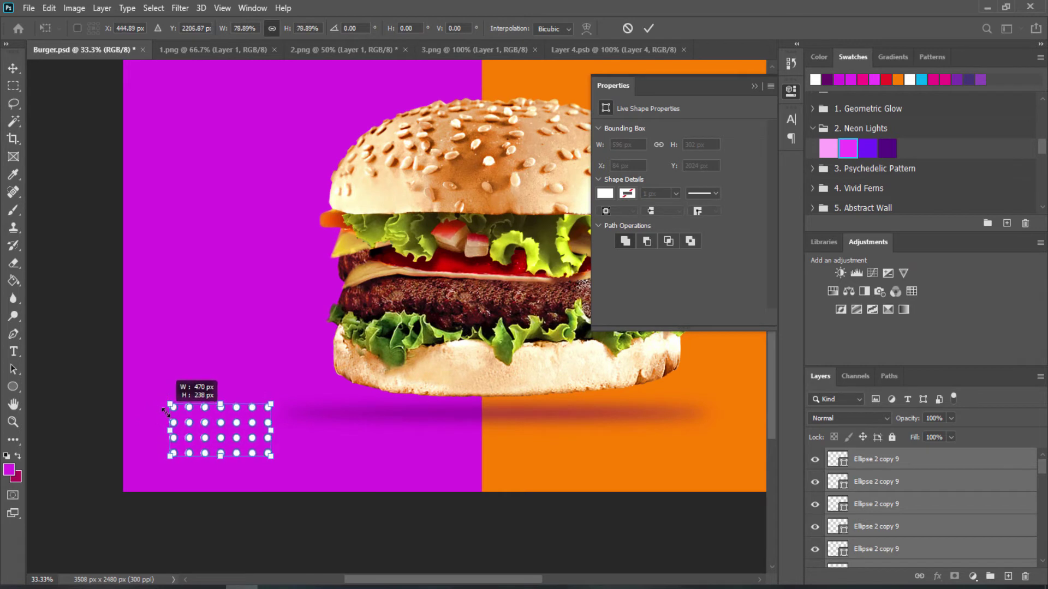
{"action": "left_click_drag", "start_coordinate": [155, 406], "coordinate": [165, 405]}
{"action": "left_click_drag", "start_coordinate": [270, 461], "coordinate": [254, 503]}
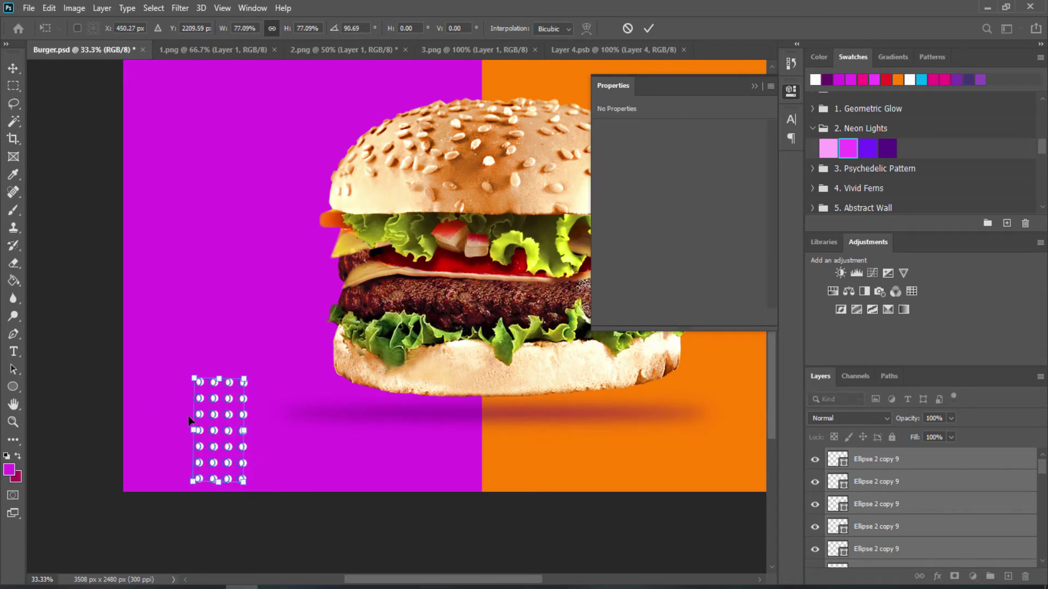
{"action": "left_click_drag", "start_coordinate": [222, 413], "coordinate": [166, 411]}
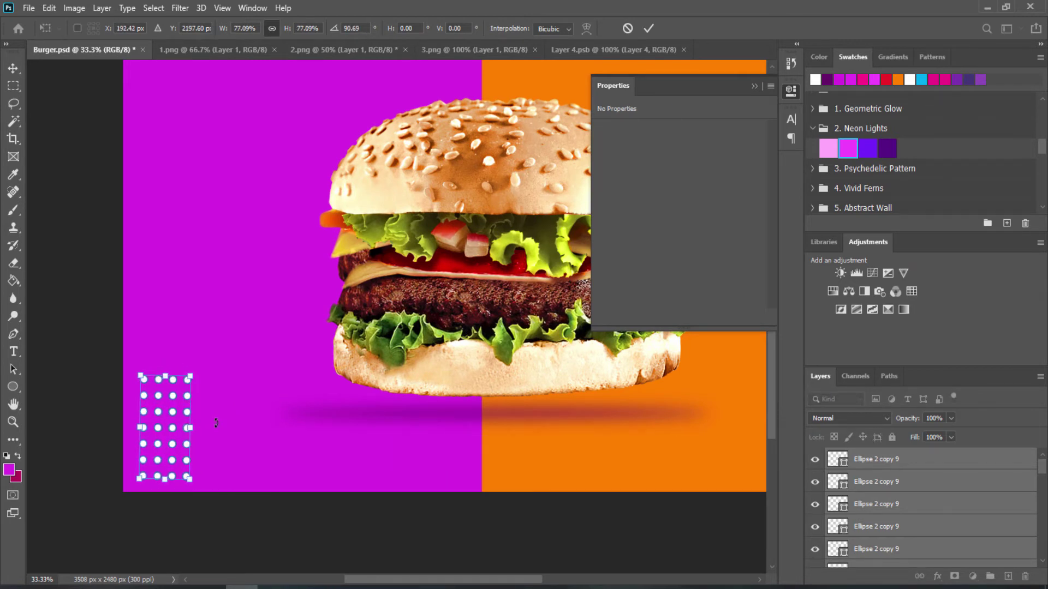
{"action": "key", "text": "Return"}
{"action": "key", "text": "ctrl+minus"}
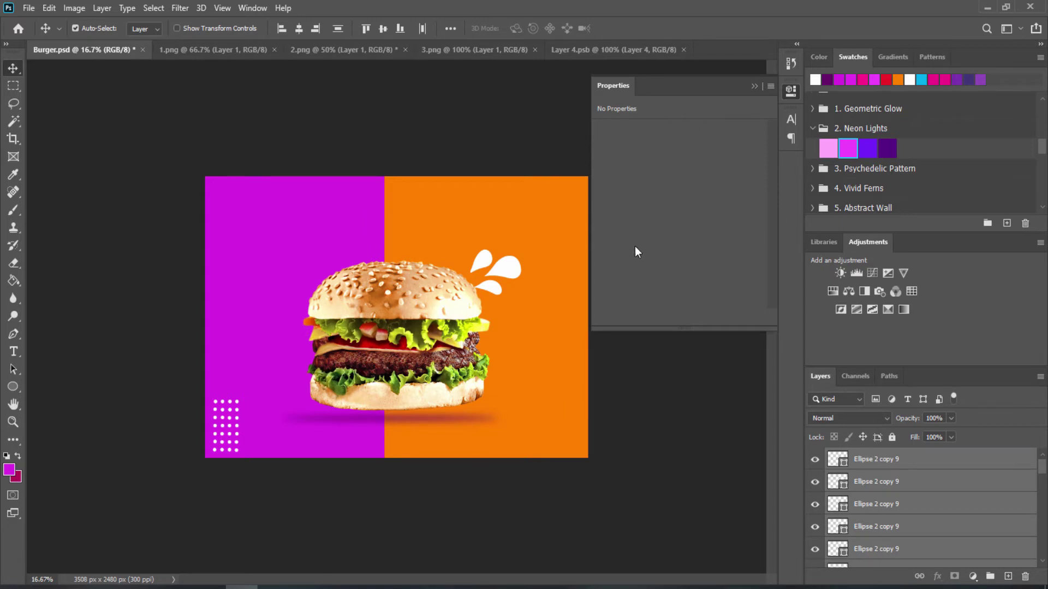
Step: Clear the layer selection and draw a large ellipse over the orange half's bottom-right corner
{"action": "left_click", "coordinate": [963, 510]}
{"action": "left_click", "coordinate": [98, 316]}
{"action": "left_click", "coordinate": [13, 386]}
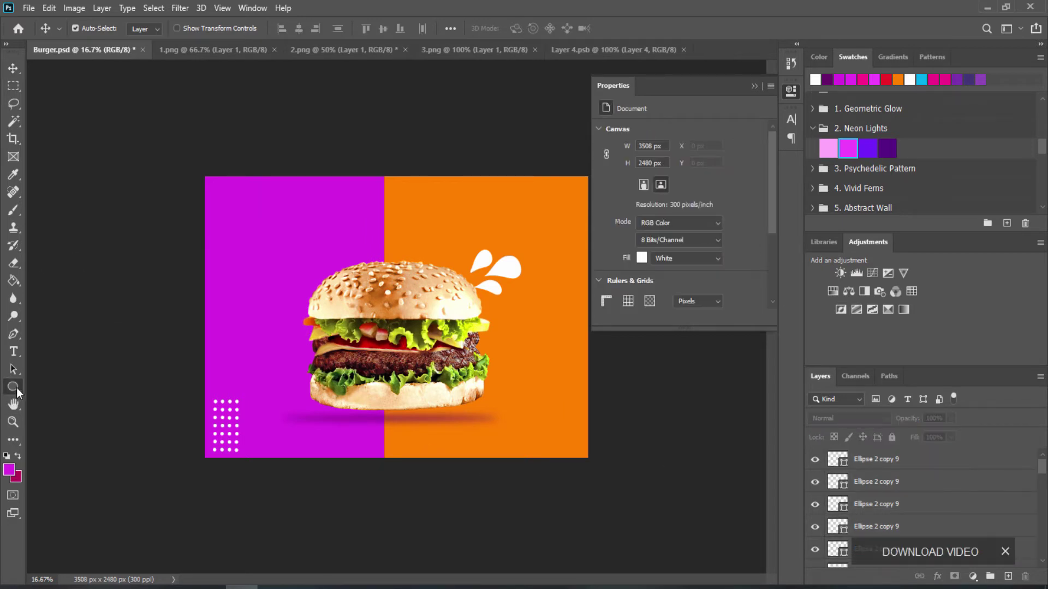
{"action": "mouse_move", "coordinate": [554, 421]}
{"action": "left_mouse_down"}
{"action": "mouse_move", "coordinate": [619, 508]}
{"action": "mouse_move", "coordinate": [714, 548]}
{"action": "left_mouse_up"}
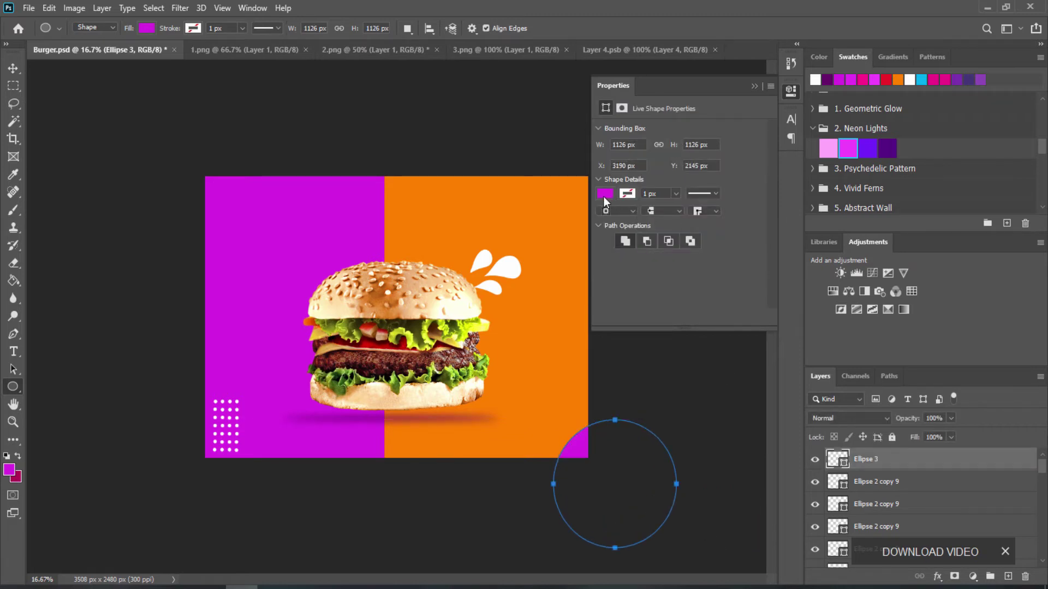
Step: Give the ellipse no fill and a thick white stroke, keeping the ring layer selected
{"action": "left_click", "coordinate": [604, 194]}
{"action": "left_click", "coordinate": [613, 219]}
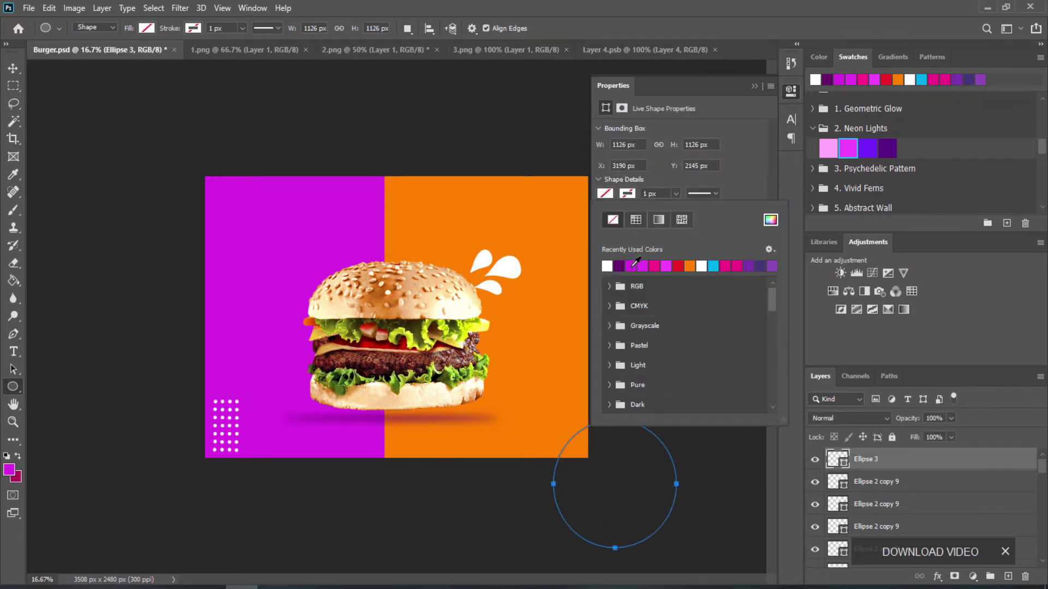
{"action": "left_click", "coordinate": [690, 266]}
{"action": "left_click", "coordinate": [702, 266]}
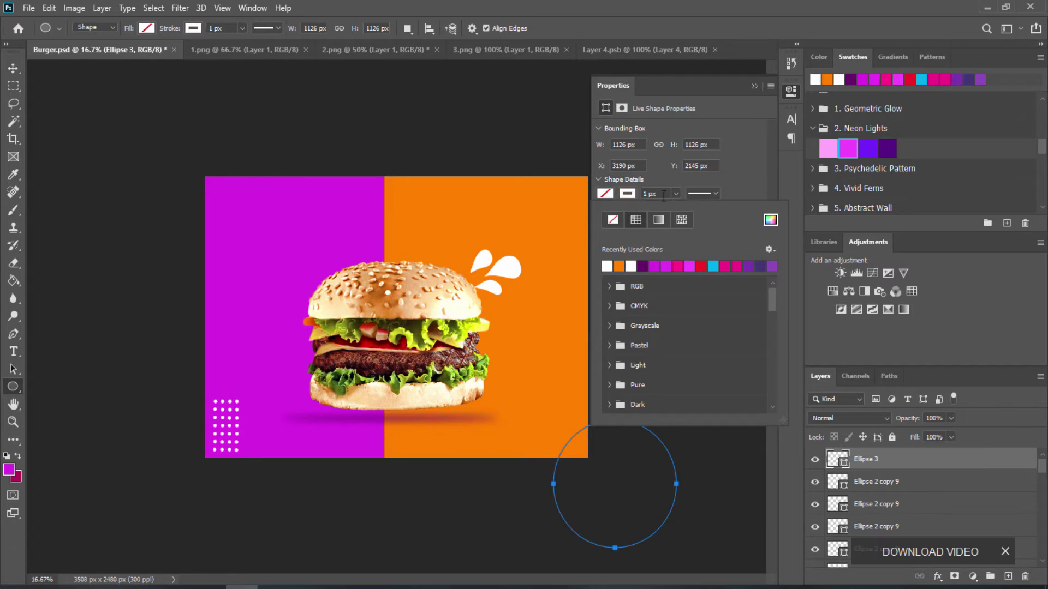
{"action": "key", "text": "Return"}
{"action": "left_click_drag", "start_coordinate": [682, 211], "coordinate": [686, 213]}
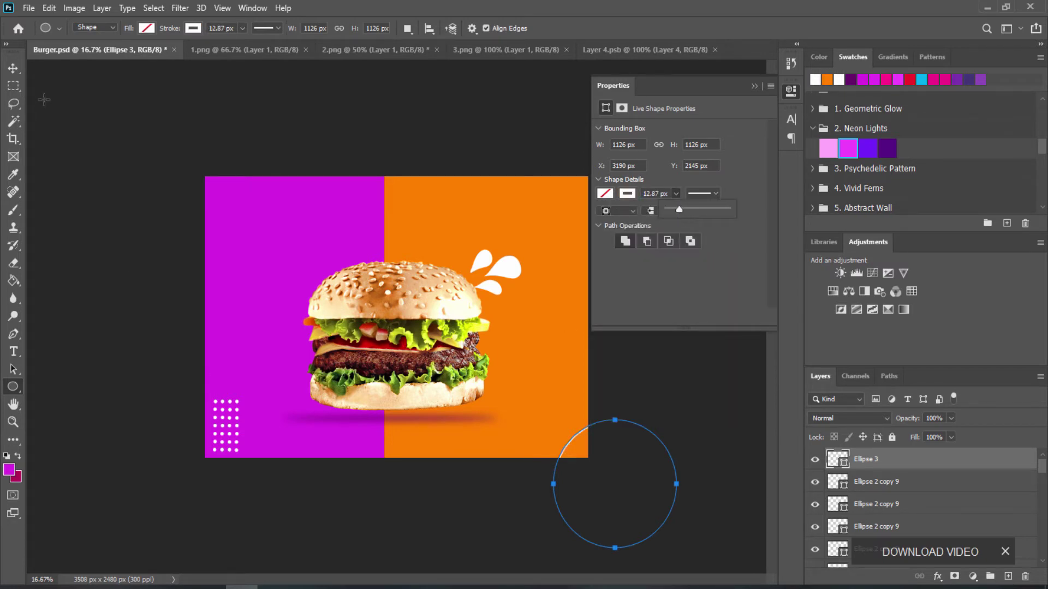
{"action": "key", "text": "v"}
{"action": "left_click", "coordinate": [556, 466]}
{"action": "left_click", "coordinate": [578, 442]}
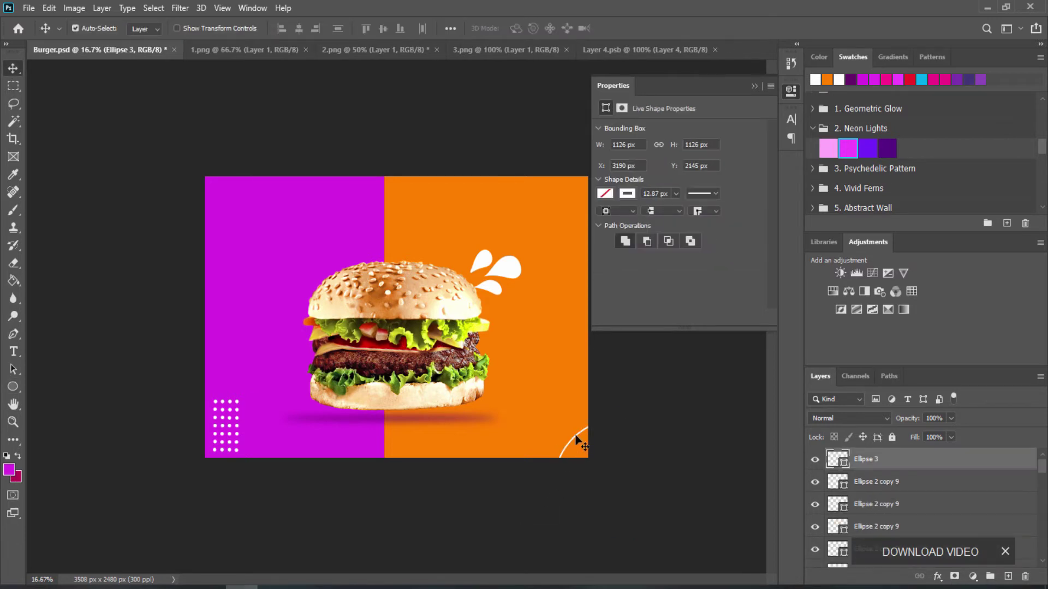
Step: Thicken the ring's outline, then duplicate it and shrink the copy inside the big ring
{"action": "mouse_move", "coordinate": [675, 214]}
{"action": "left_mouse_down"}
{"action": "mouse_move", "coordinate": [691, 205]}
{"action": "mouse_move", "coordinate": [683, 211]}
{"action": "left_mouse_up"}
{"action": "mouse_move", "coordinate": [580, 440]}
{"action": "left_mouse_down"}
{"action": "mouse_move", "coordinate": [559, 423]}
{"action": "mouse_move", "coordinate": [562, 432]}
{"action": "left_mouse_up"}
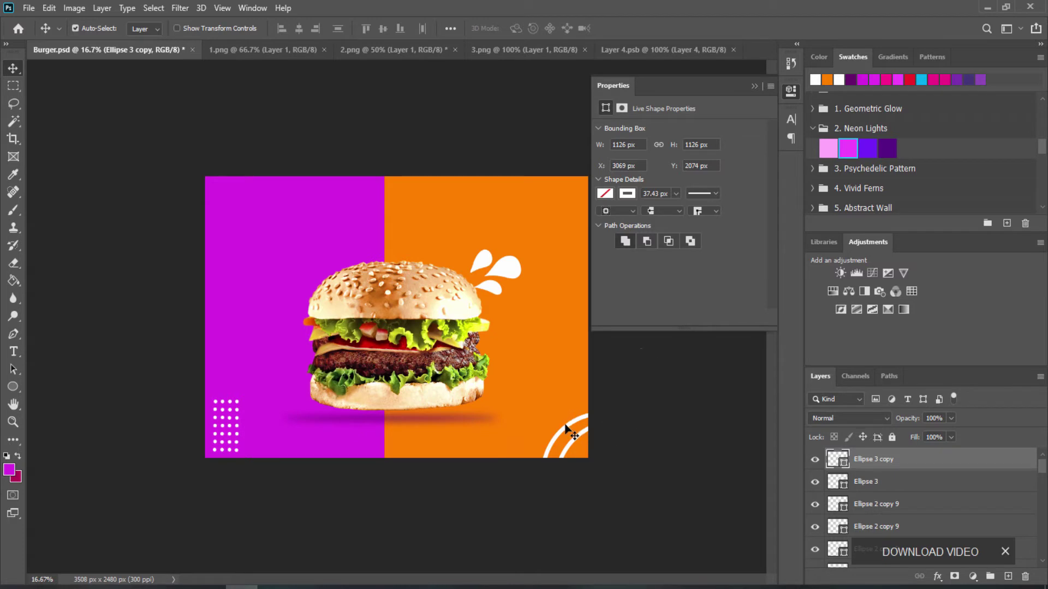
{"action": "key", "text": "ctrl+t"}
{"action": "mouse_move", "coordinate": [544, 414]}
{"action": "left_mouse_down"}
{"action": "mouse_move", "coordinate": [612, 490]}
{"action": "mouse_move", "coordinate": [562, 420]}
{"action": "mouse_move", "coordinate": [588, 445]}
{"action": "left_mouse_up"}
{"action": "key", "text": "Return"}
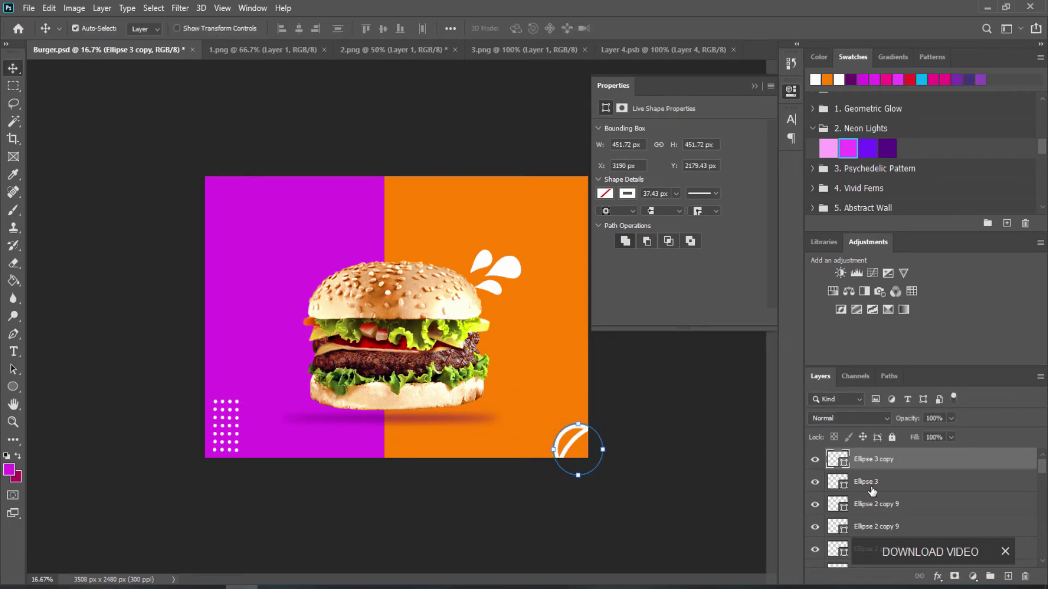
Step: Delete the original large ring, leaving only the smaller ring
{"action": "left_click", "coordinate": [565, 439]}
{"action": "key", "text": "Delete"}
{"action": "mouse_move", "coordinate": [568, 441]}
{"action": "left_mouse_down"}
{"action": "mouse_move", "coordinate": [558, 435]}
{"action": "mouse_move", "coordinate": [568, 441]}
{"action": "left_mouse_up"}
{"action": "key", "text": "Delete"}
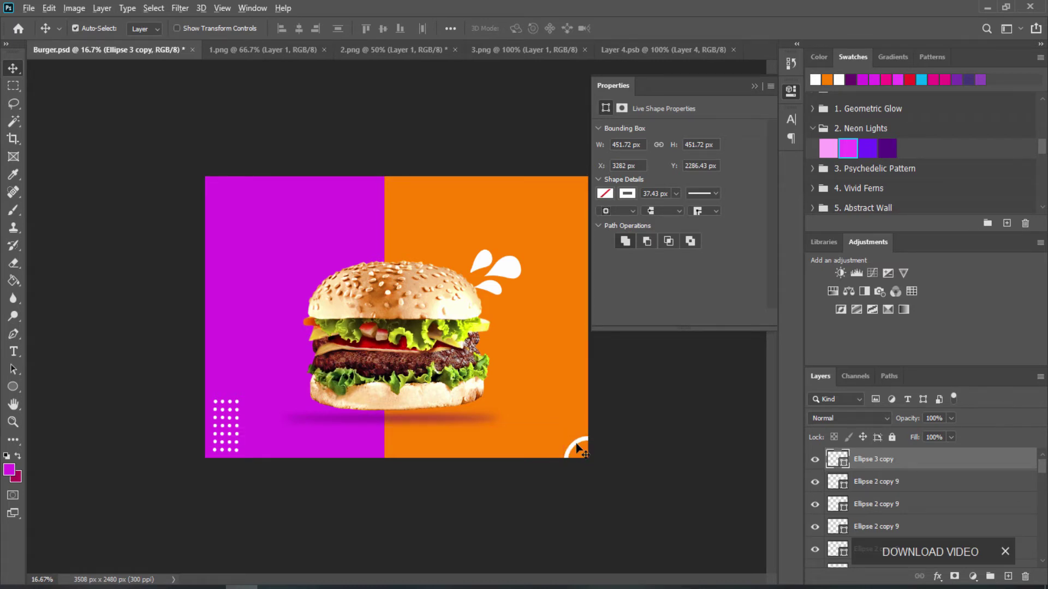
Step: Duplicate the remaining ring and enlarge the copy into a bigger arc aligned to the corner
{"action": "key", "text": "ctrl+j"}
{"action": "key", "text": "ctrl+t"}
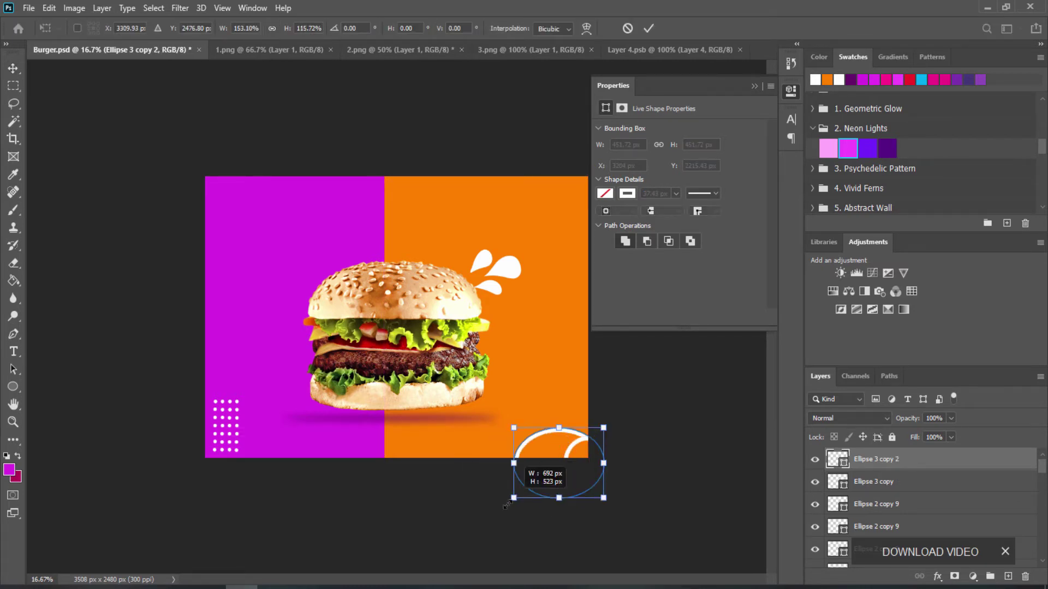
{"action": "left_click_drag", "start_coordinate": [555, 479], "coordinate": [532, 471]}
{"action": "left_click_drag", "start_coordinate": [603, 479], "coordinate": [617, 492]}
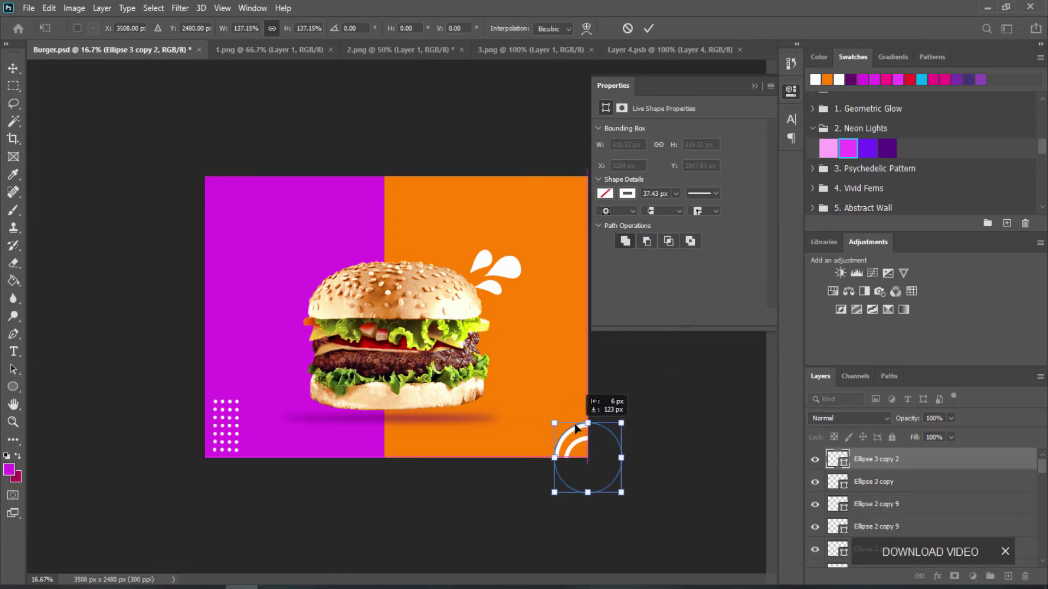
{"action": "left_click_drag", "start_coordinate": [579, 436], "coordinate": [574, 432]}
{"action": "key", "text": "Return"}
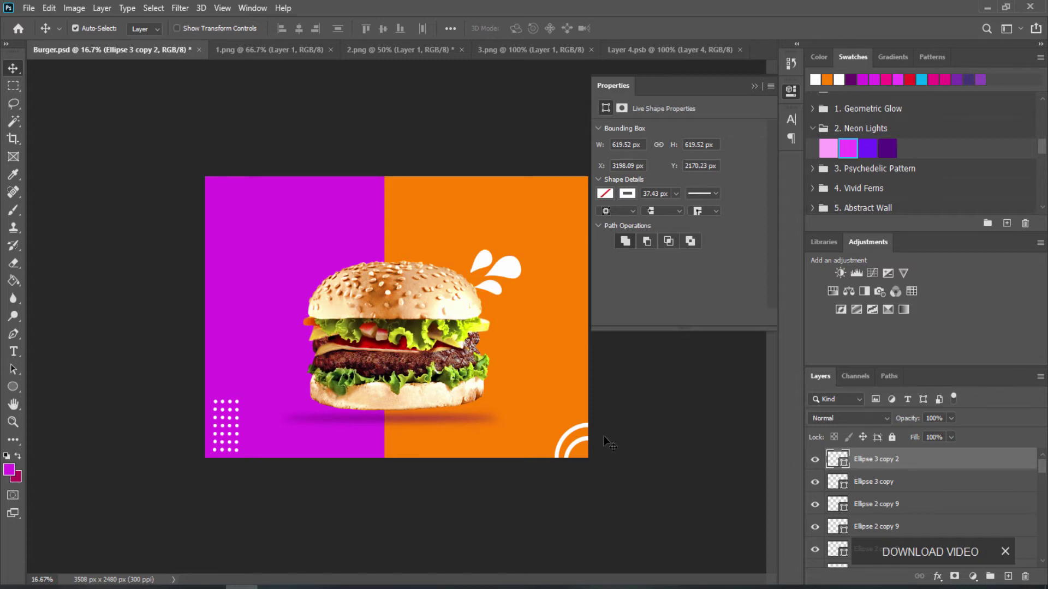
{"action": "left_click_drag", "start_coordinate": [621, 495], "coordinate": [568, 405]}
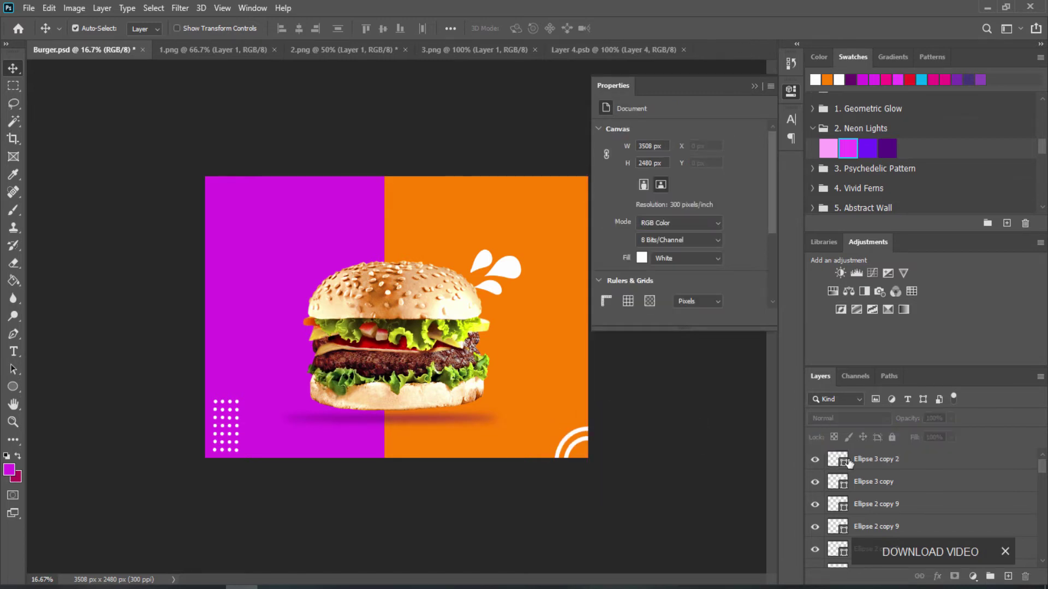
Step: Copy both ring layers and scale the copies to 144% around the originals
{"action": "left_click", "coordinate": [851, 481]}
{"action": "left_click", "coordinate": [891, 464], "text": "shift"}
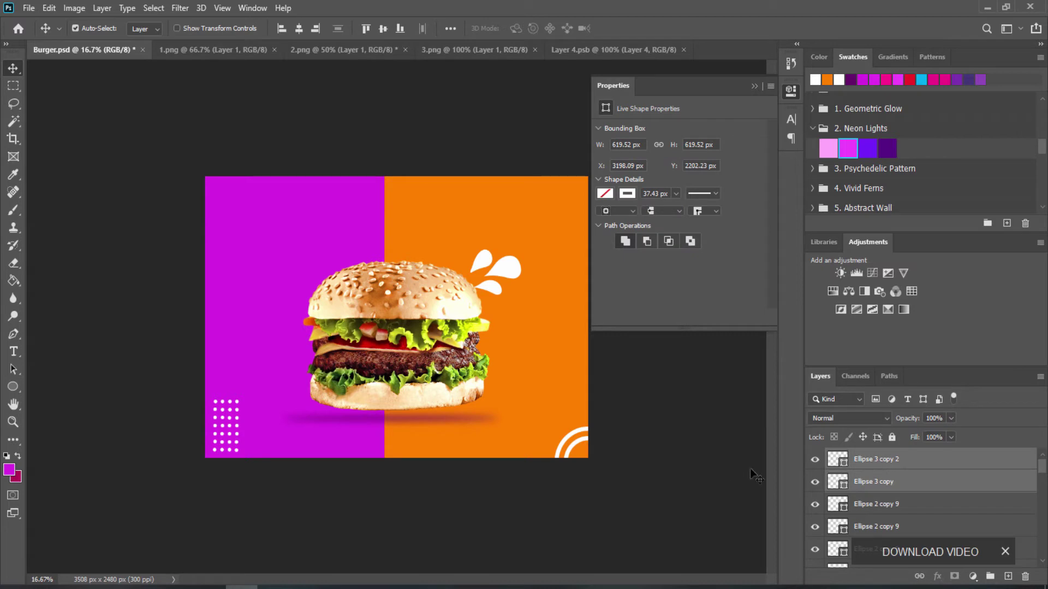
{"action": "key", "text": "ctrl+t"}
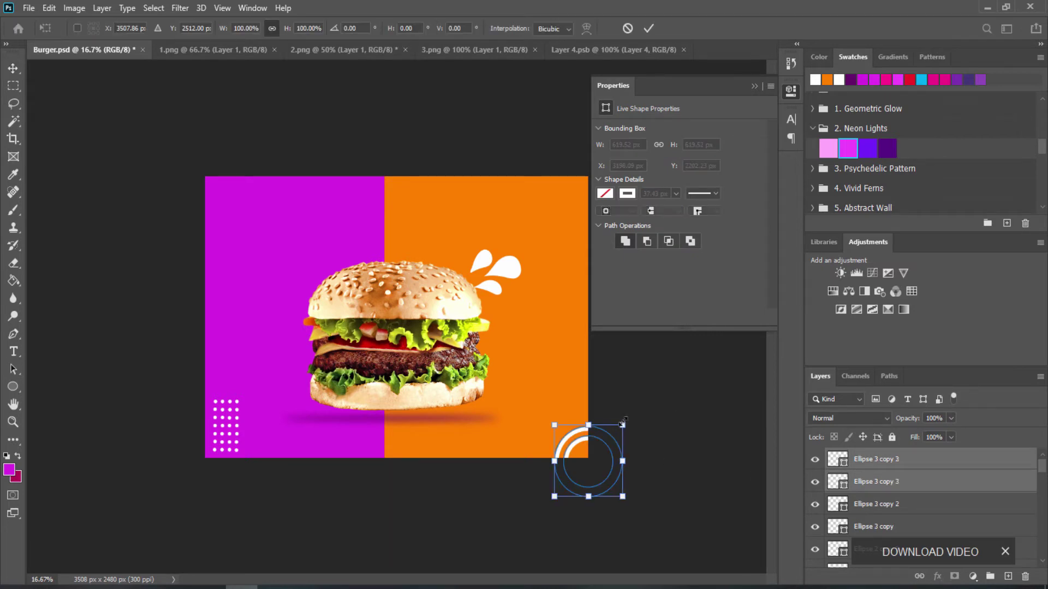
{"action": "mouse_move", "coordinate": [626, 422]}
{"action": "left_mouse_down"}
{"action": "mouse_move", "coordinate": [651, 396]}
{"action": "mouse_move", "coordinate": [595, 414]}
{"action": "left_mouse_up"}
{"action": "key", "text": "Return"}
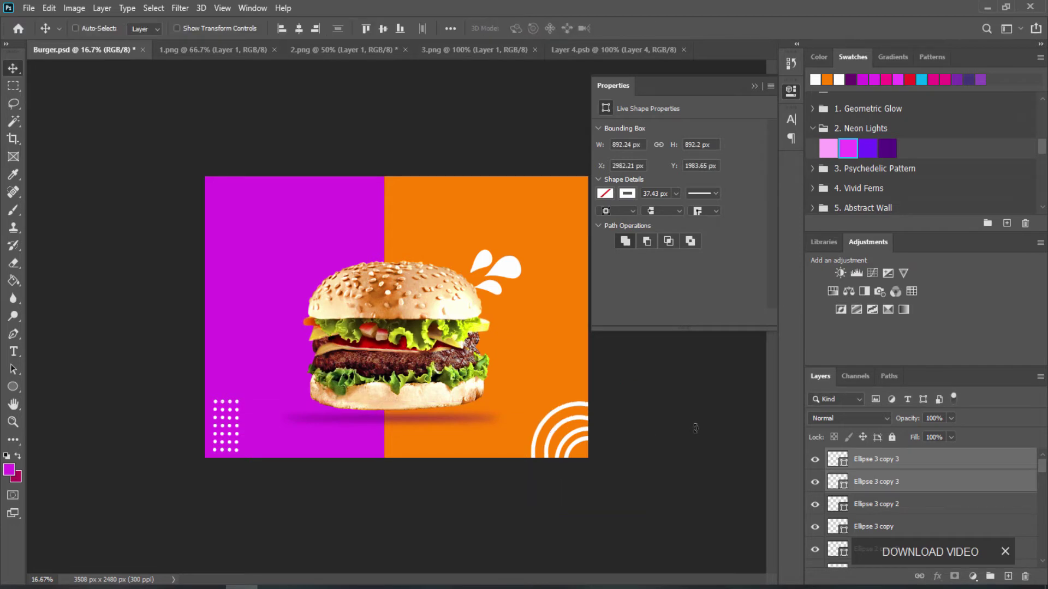
Step: Nudge the enlarged rings into place with the arrow keys and collapse Properties
{"action": "key", "text": "Up"}
{"action": "key", "text": "Up"}
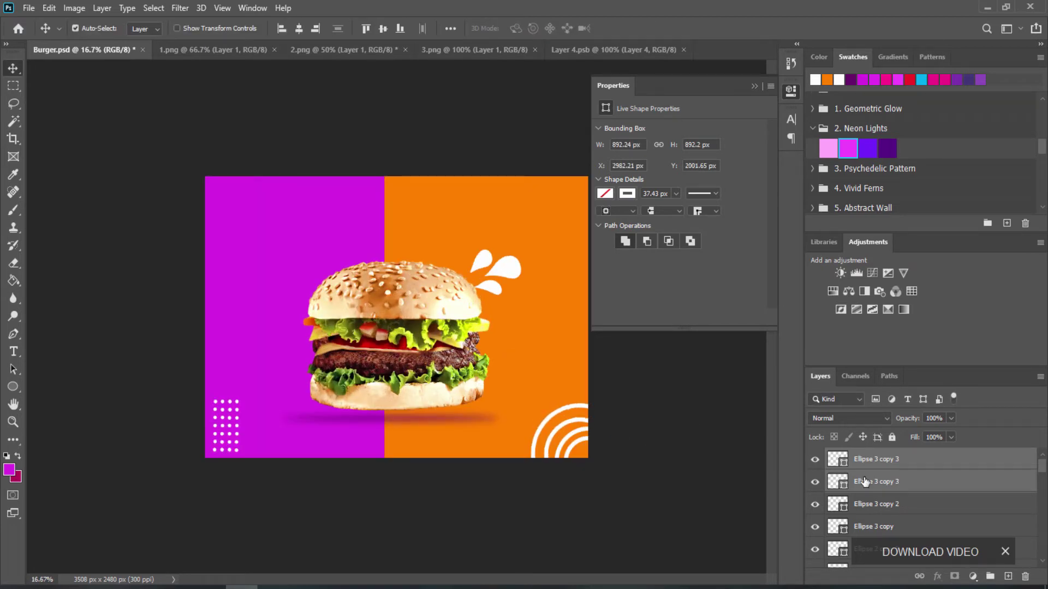
{"action": "key", "text": "Up"}
{"action": "key", "text": "Up"}
{"action": "key", "text": "Up"}
{"action": "key", "text": "Up"}
{"action": "key", "text": "Up"}
{"action": "key", "text": "Up"}
{"action": "key", "text": "Up"}
{"action": "key", "text": "Up"}
{"action": "key", "text": "Up"}
{"action": "key", "text": "Up"}
{"action": "key", "text": "Up"}
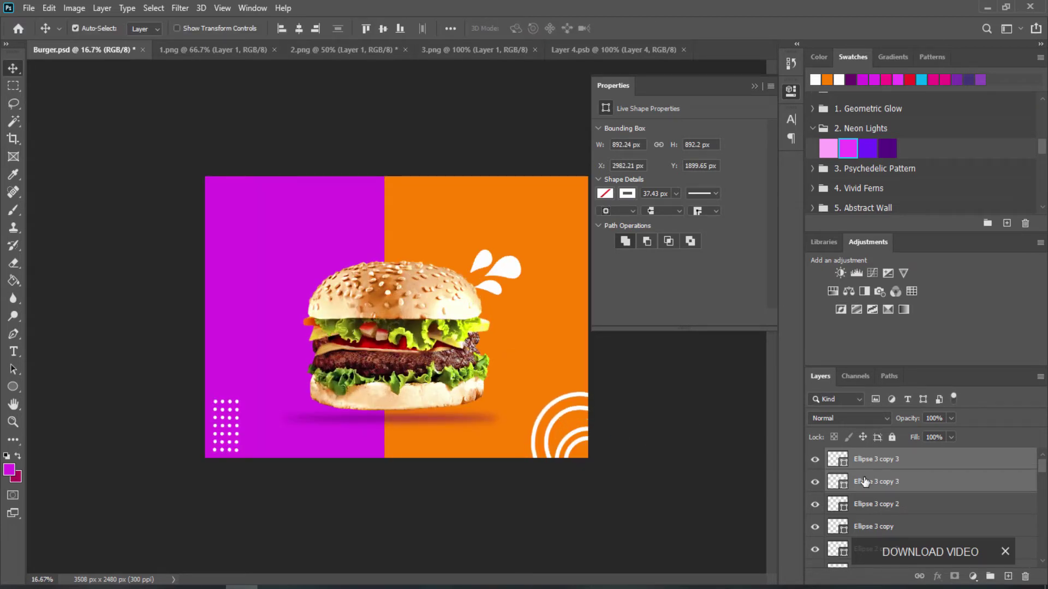
{"action": "key", "text": "Right"}
{"action": "key", "text": "Right"}
{"action": "key", "text": "Right"}
{"action": "key", "text": "Right"}
{"action": "key", "text": "Right"}
{"action": "key", "text": "Right"}
{"action": "key", "text": "Right"}
{"action": "key", "text": "Right"}
{"action": "key", "text": "Right"}
{"action": "key", "text": "Right"}
{"action": "key", "text": "Right"}
{"action": "key", "text": "Right"}
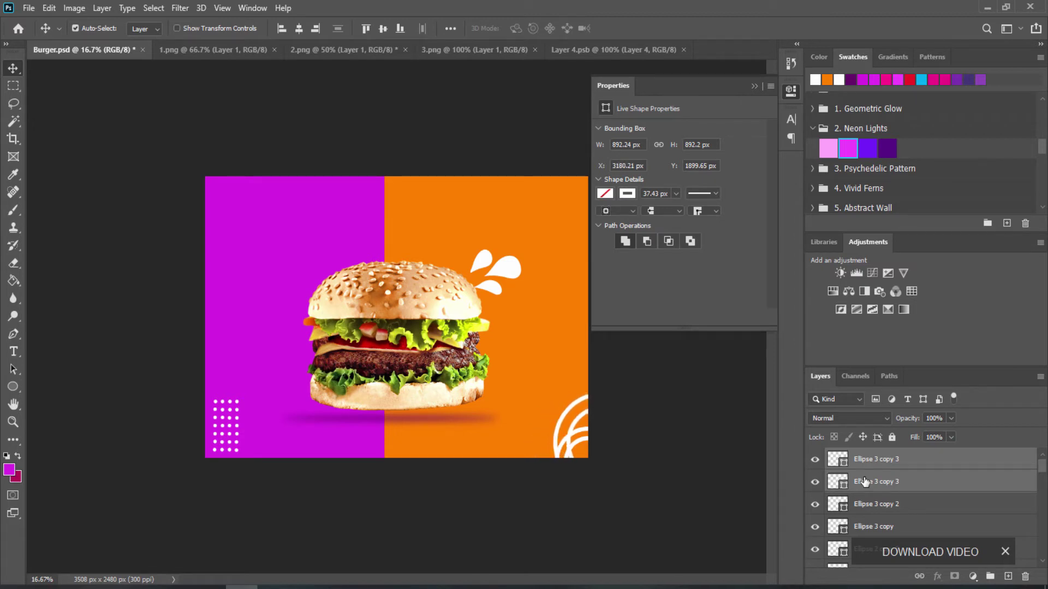
{"action": "key", "text": "Right"}
{"action": "key", "text": "Right"}
{"action": "key", "text": "Right"}
{"action": "key", "text": "Up"}
{"action": "key", "text": "Up"}
{"action": "key", "text": "Up"}
{"action": "key", "text": "Up"}
{"action": "key", "text": "Up"}
{"action": "key", "text": "Up"}
{"action": "key", "text": "Left"}
{"action": "key", "text": "Left"}
{"action": "key", "text": "Left"}
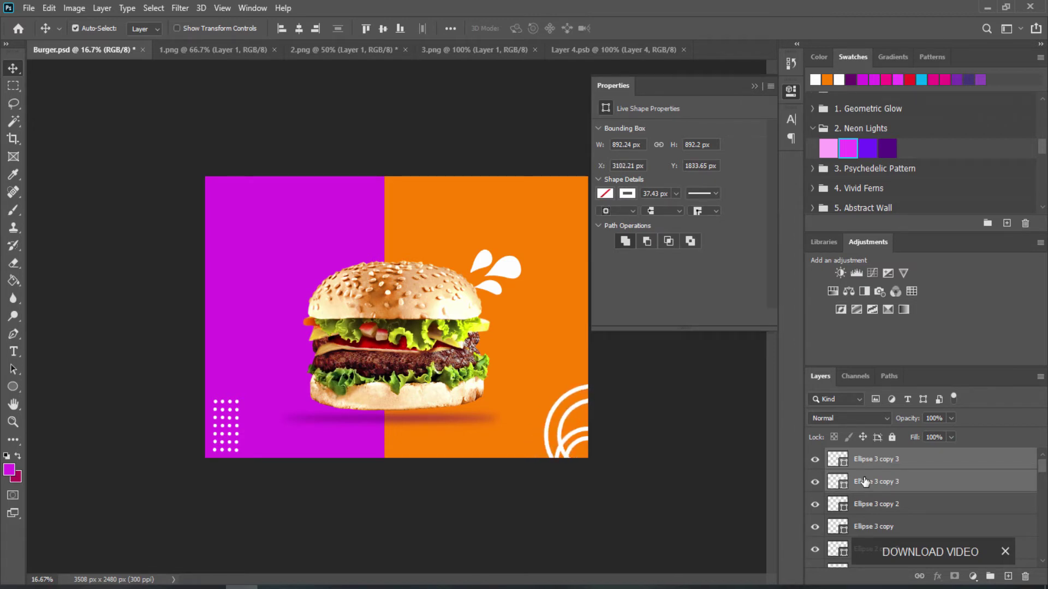
{"action": "key", "text": "Left"}
{"action": "key", "text": "Left"}
{"action": "key", "text": "Left"}
{"action": "key", "text": "Left"}
{"action": "key", "text": "Left"}
{"action": "key", "text": "Left"}
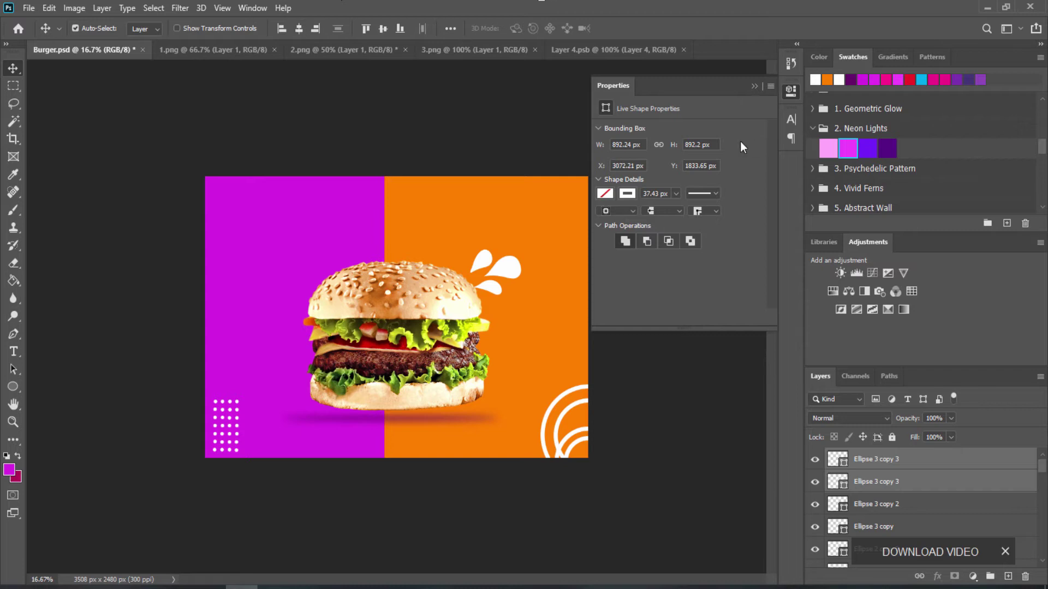
{"action": "left_click", "coordinate": [755, 86]}
Step: Fade the larger rings to about 22% opacity
{"action": "left_click", "coordinate": [952, 418]}
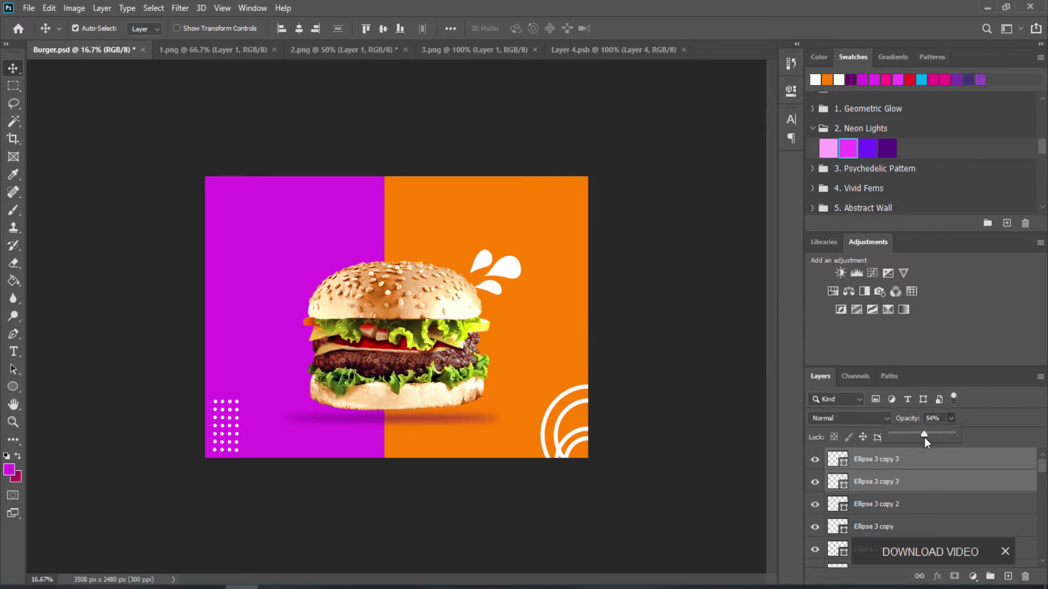
{"action": "left_click_drag", "start_coordinate": [954, 433], "coordinate": [910, 437]}
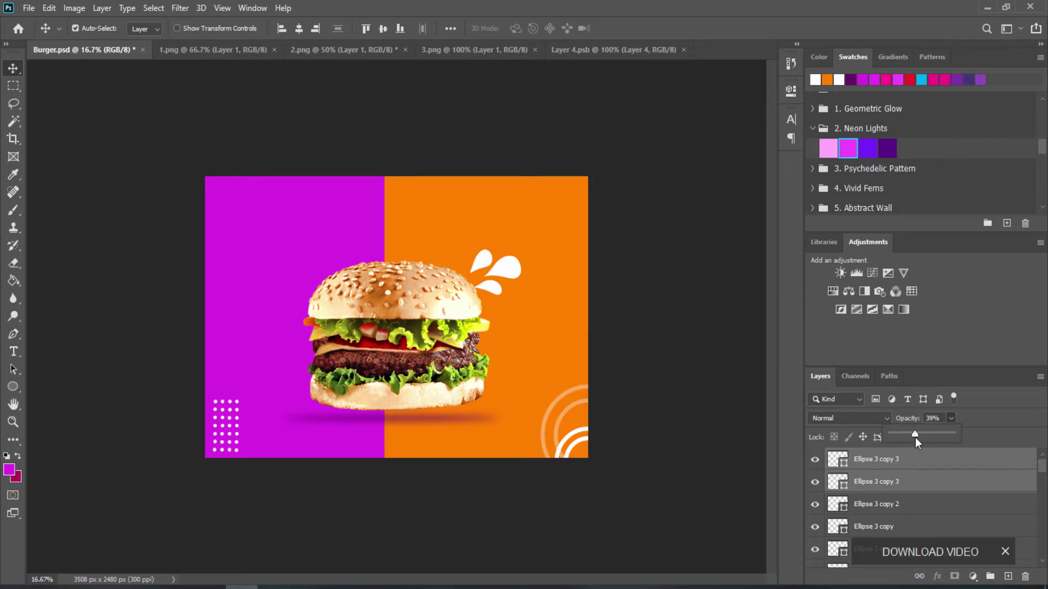
{"action": "left_click", "coordinate": [704, 379]}
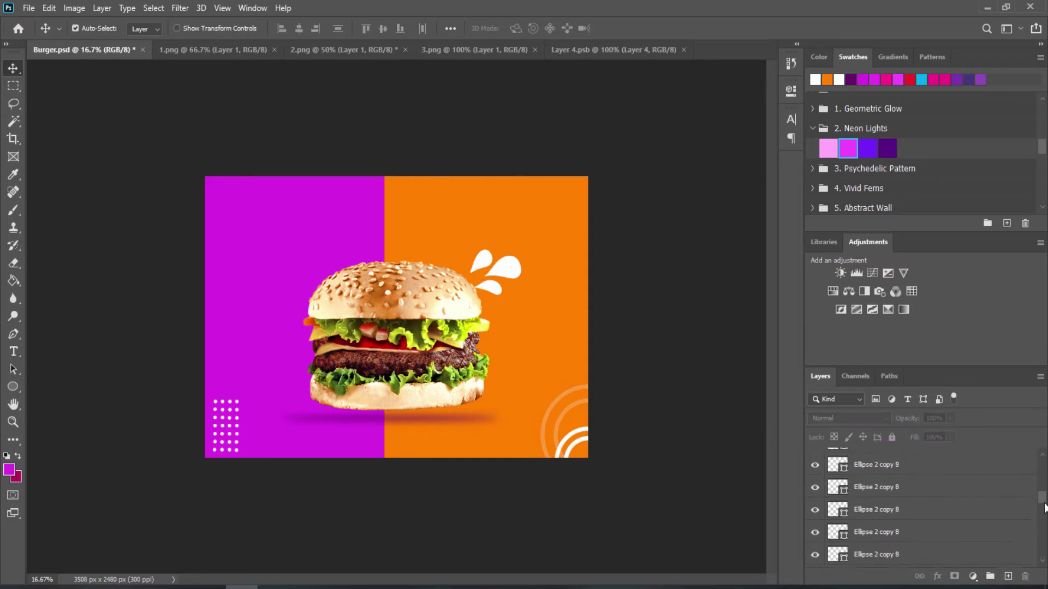
Step: Group the four ring layers into Group 1
{"action": "left_click", "coordinate": [898, 459]}
{"action": "left_click", "coordinate": [898, 482], "text": "shift"}
{"action": "left_click", "coordinate": [897, 504], "text": "shift"}
{"action": "left_click", "coordinate": [895, 526], "text": "shift"}
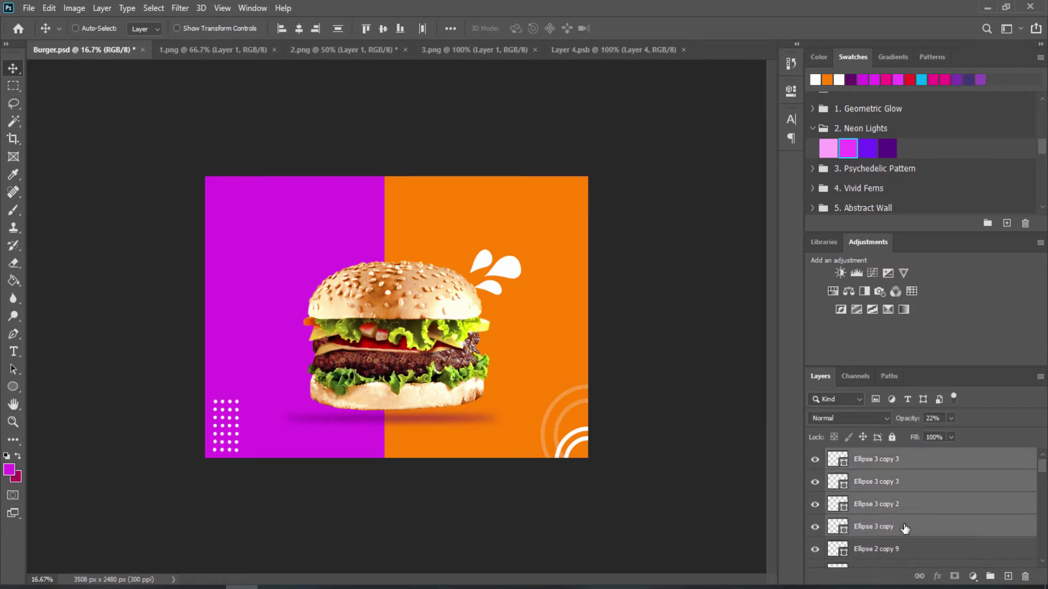
{"action": "key", "text": "ctrl+g"}
{"action": "left_click", "coordinate": [815, 458]}
{"action": "left_click", "coordinate": [814, 457]}
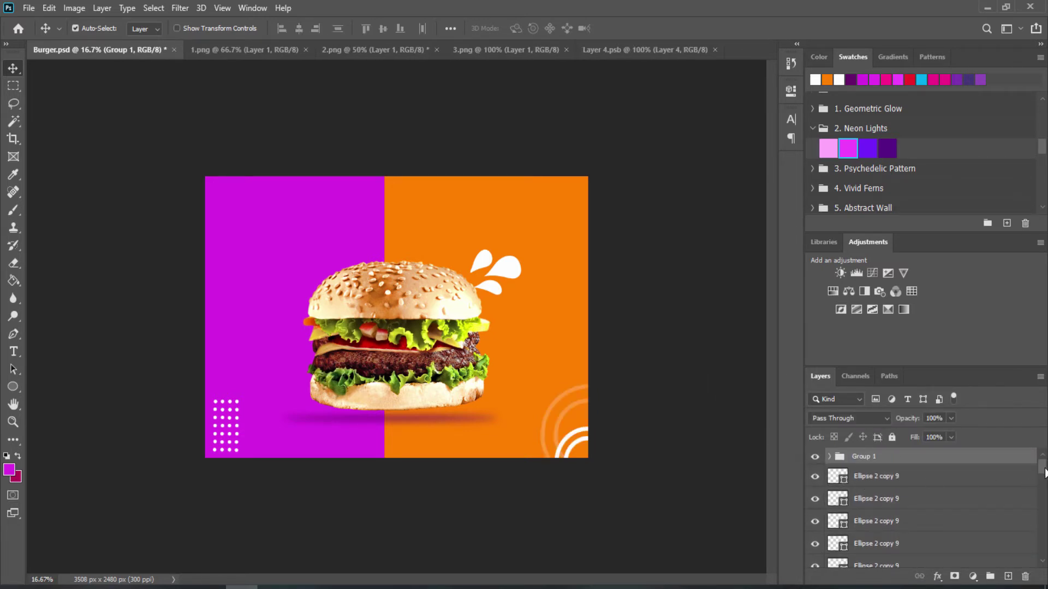
Step: Group the Ellipse 2 dot layers into Group 2 and turn on Auto-Select
{"action": "mouse_move", "coordinate": [1045, 473]}
{"action": "left_mouse_down"}
{"action": "mouse_move", "coordinate": [1043, 540]}
{"action": "mouse_move", "coordinate": [1043, 464]}
{"action": "left_mouse_up"}
{"action": "left_click", "coordinate": [924, 512]}
{"action": "left_click", "coordinate": [896, 474], "text": "shift"}
{"action": "key", "text": "ctrl+g"}
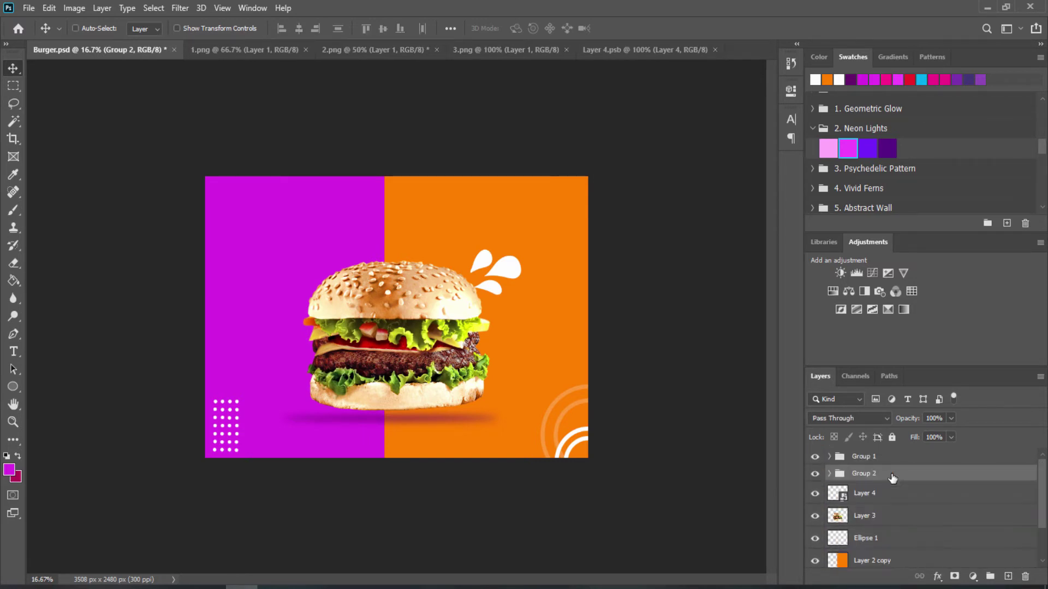
{"action": "left_click", "coordinate": [98, 28]}
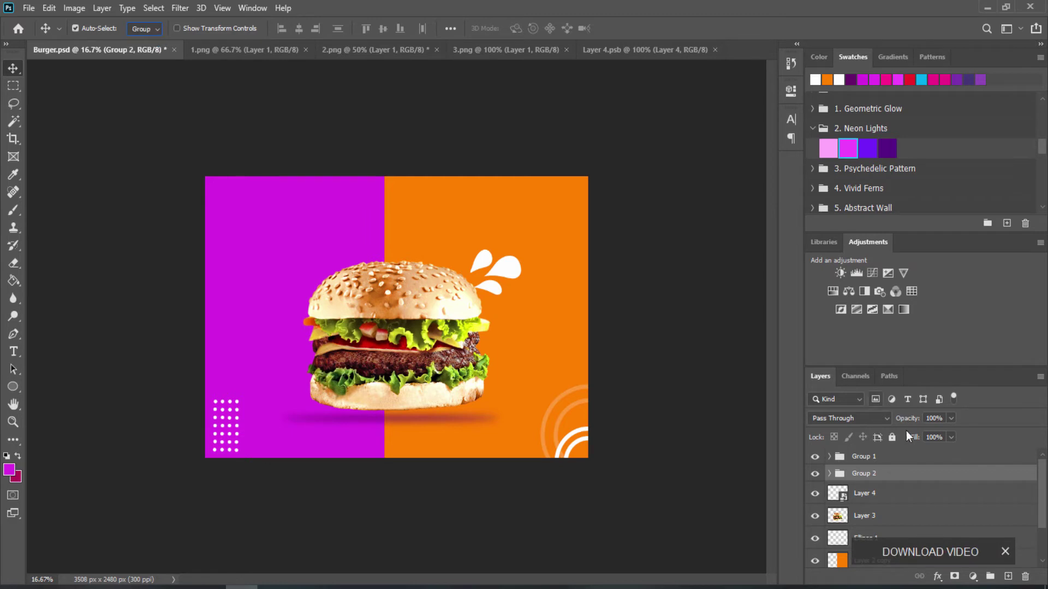
{"action": "left_click", "coordinate": [830, 474]}
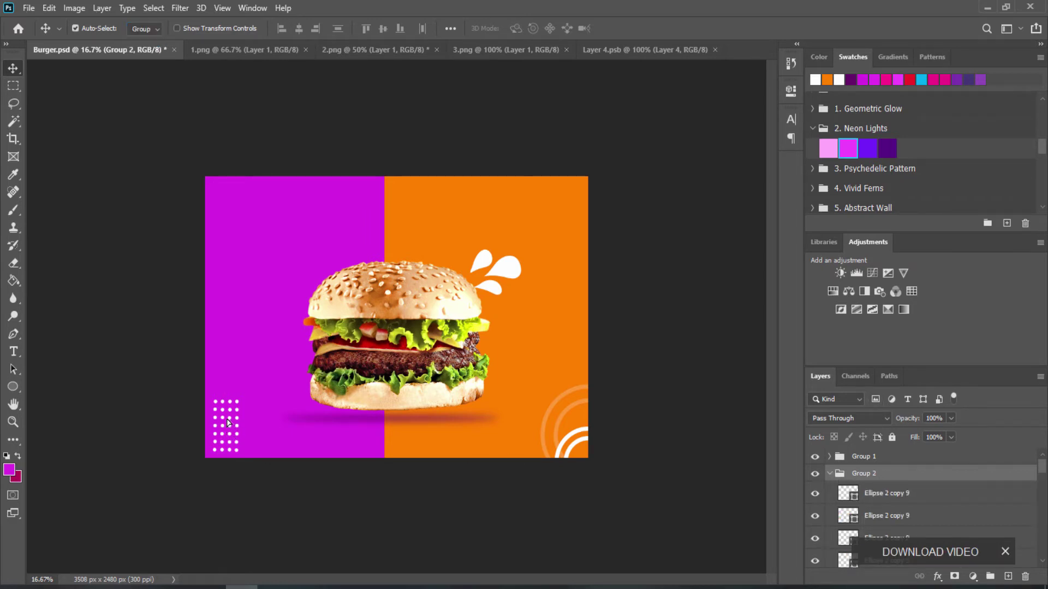
{"action": "left_click", "coordinate": [268, 372], "text": "ctrl"}
{"action": "left_click", "coordinate": [269, 372]}
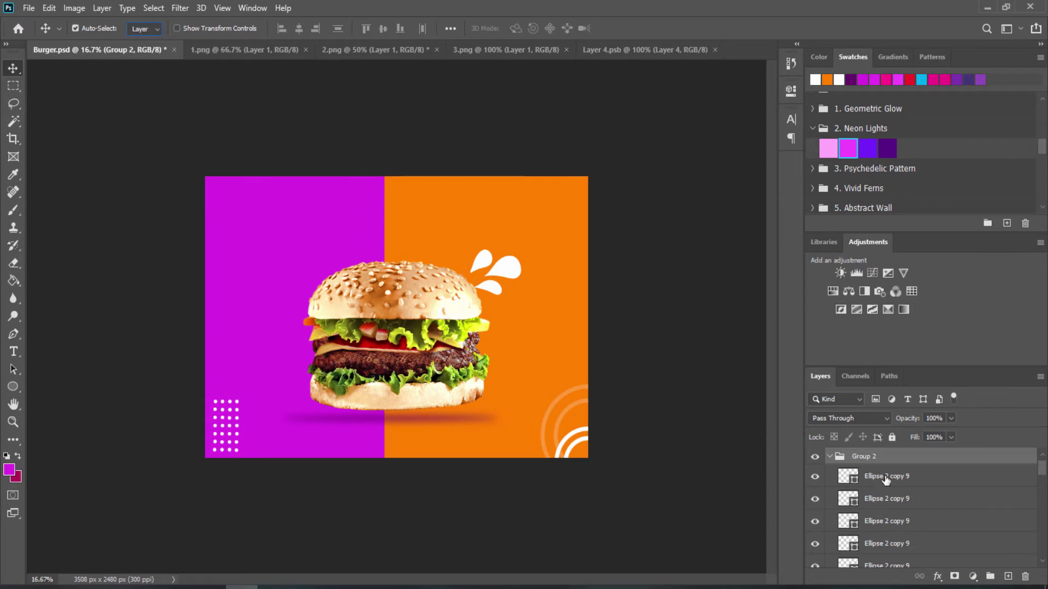
{"action": "key", "text": "ctrl+z"}
{"action": "key", "text": "ctrl+z"}
{"action": "key", "text": "ctrl+z"}
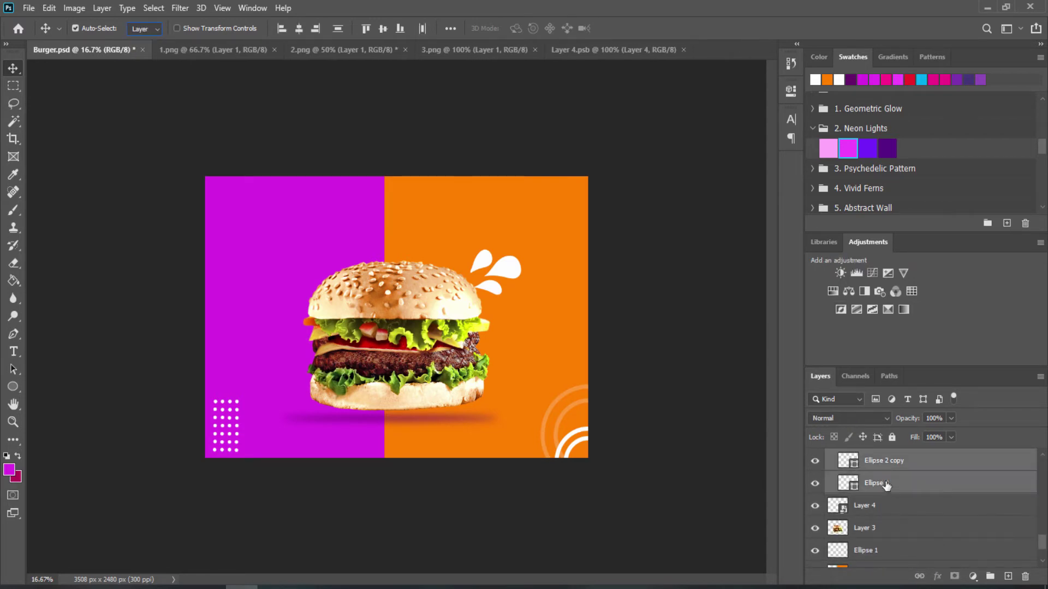
{"action": "left_click_drag", "start_coordinate": [230, 426], "coordinate": [228, 212]}
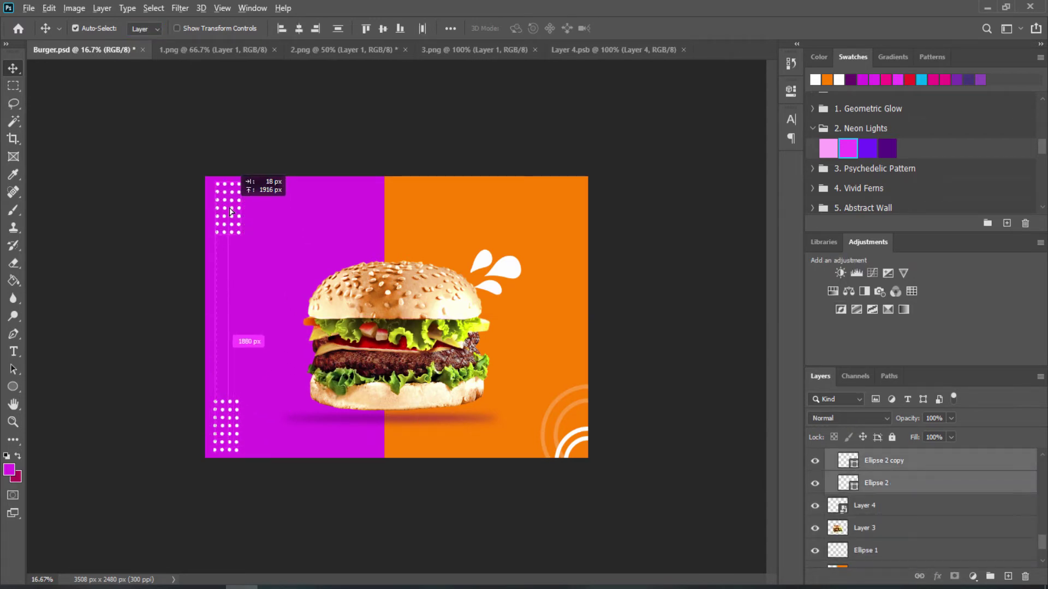
{"action": "key", "text": "ctrl+t"}
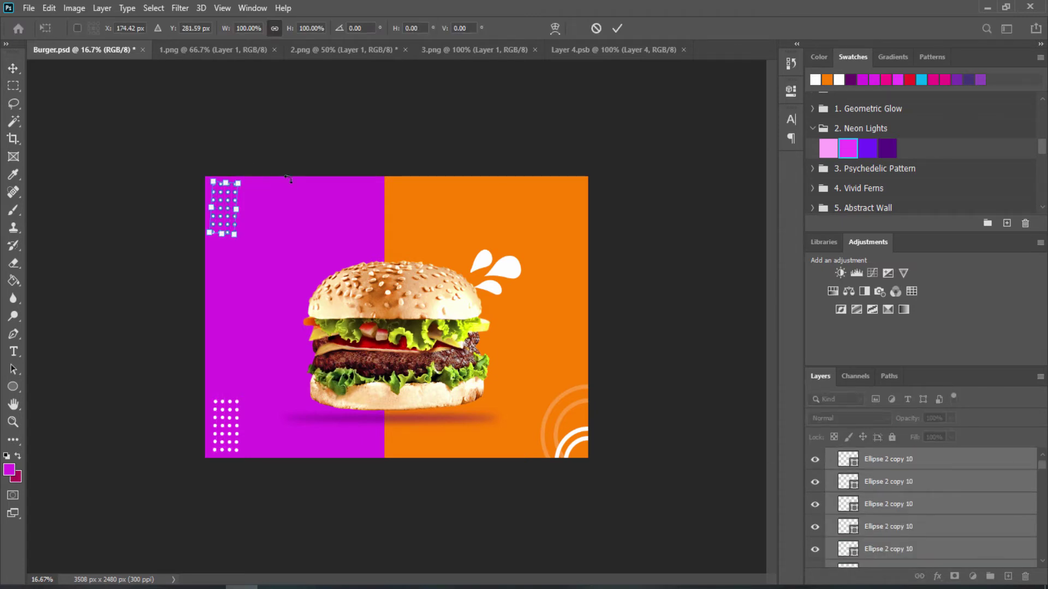
{"action": "mouse_move", "coordinate": [237, 183]}
{"action": "left_mouse_down"}
{"action": "mouse_move", "coordinate": [311, 250]}
{"action": "mouse_move", "coordinate": [449, 230]}
{"action": "left_mouse_up"}
{"action": "left_click_drag", "start_coordinate": [260, 222], "coordinate": [310, 214]}
{"action": "key", "text": "Return"}
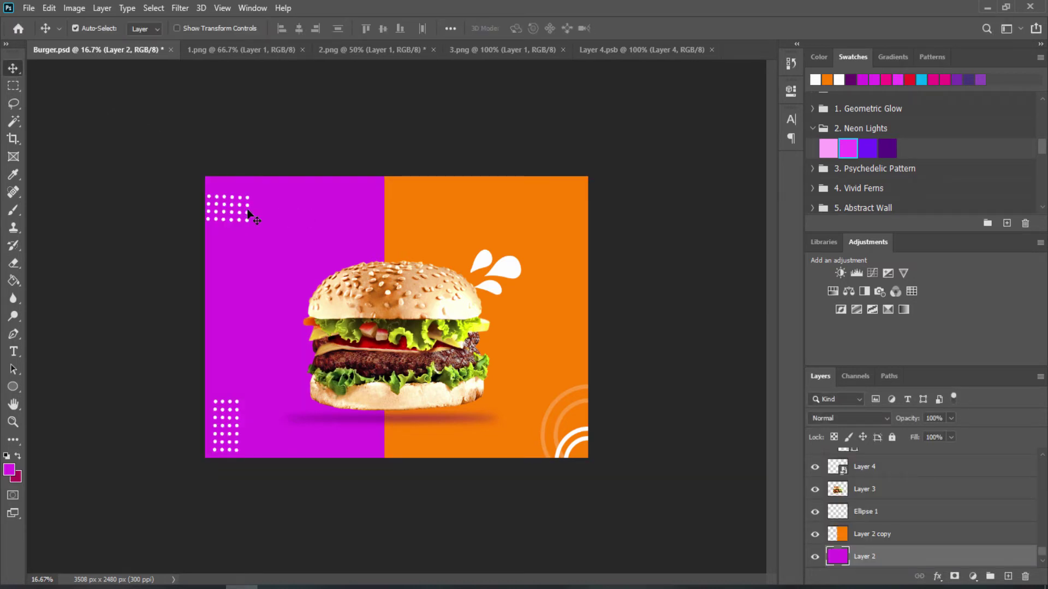
{"action": "key", "text": "ctrl+z"}
{"action": "key", "text": "ctrl+z"}
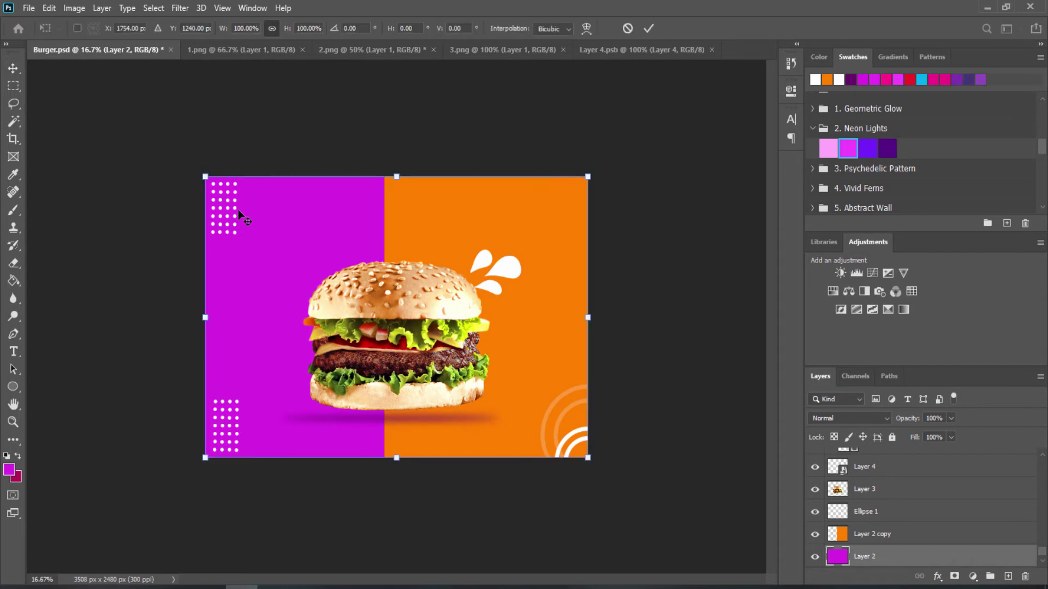
{"action": "key", "text": "ctrl+z"}
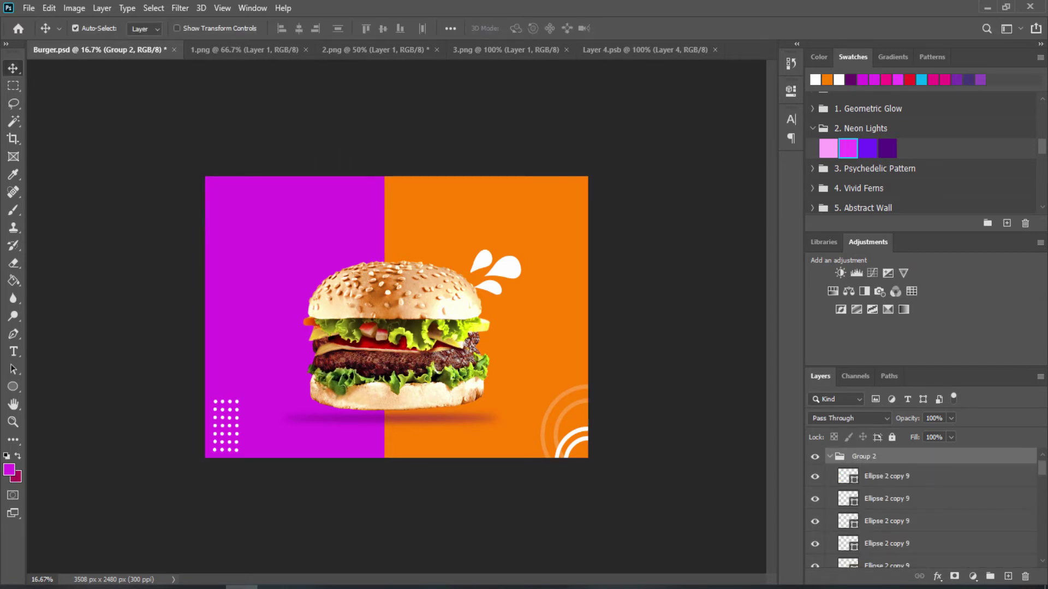
{"action": "scroll", "coordinate": [1030, 479], "scroll_direction": "down", "scroll_amount": 10}
{"action": "left_click", "coordinate": [899, 484]}
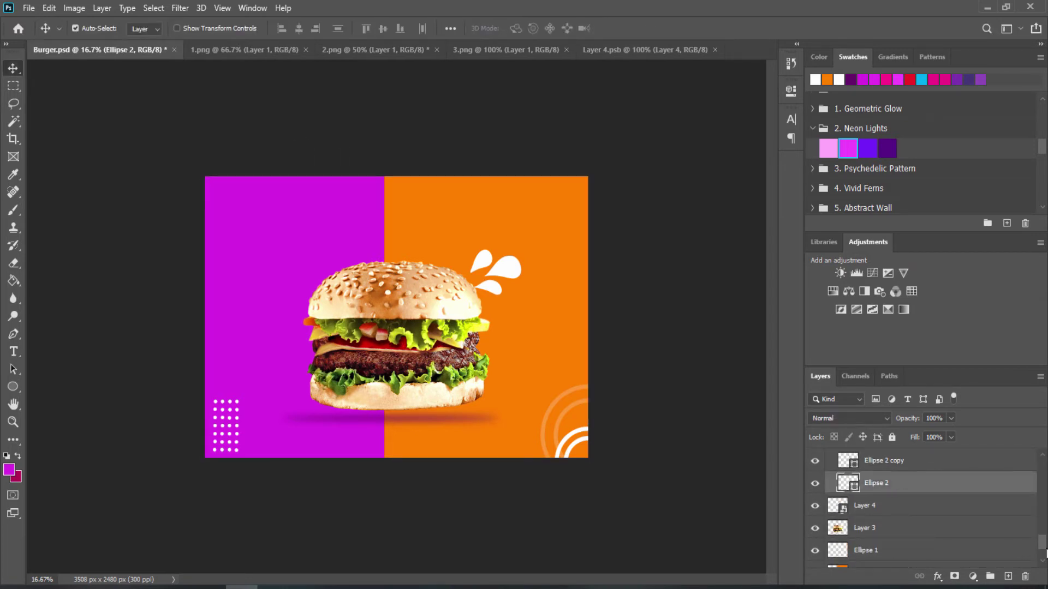
{"action": "left_click_drag", "start_coordinate": [1042, 543], "coordinate": [1042, 464]}
{"action": "left_click", "coordinate": [896, 501], "text": "shift"}
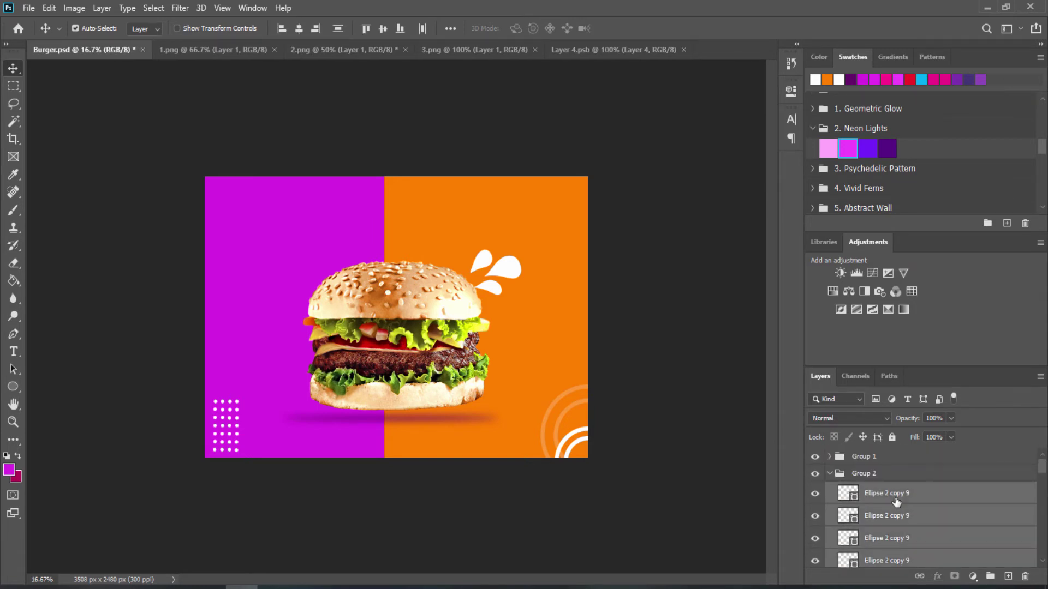
{"action": "left_click", "coordinate": [228, 419]}
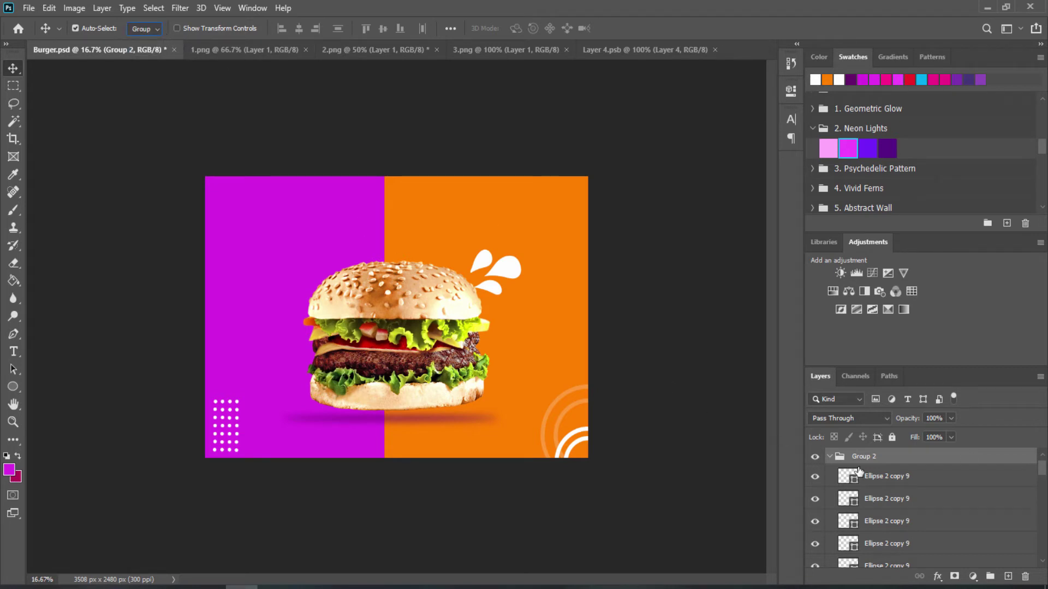
{"action": "left_click", "coordinate": [228, 426]}
{"action": "scroll", "coordinate": [1006, 491], "scroll_direction": "down", "scroll_amount": 10}
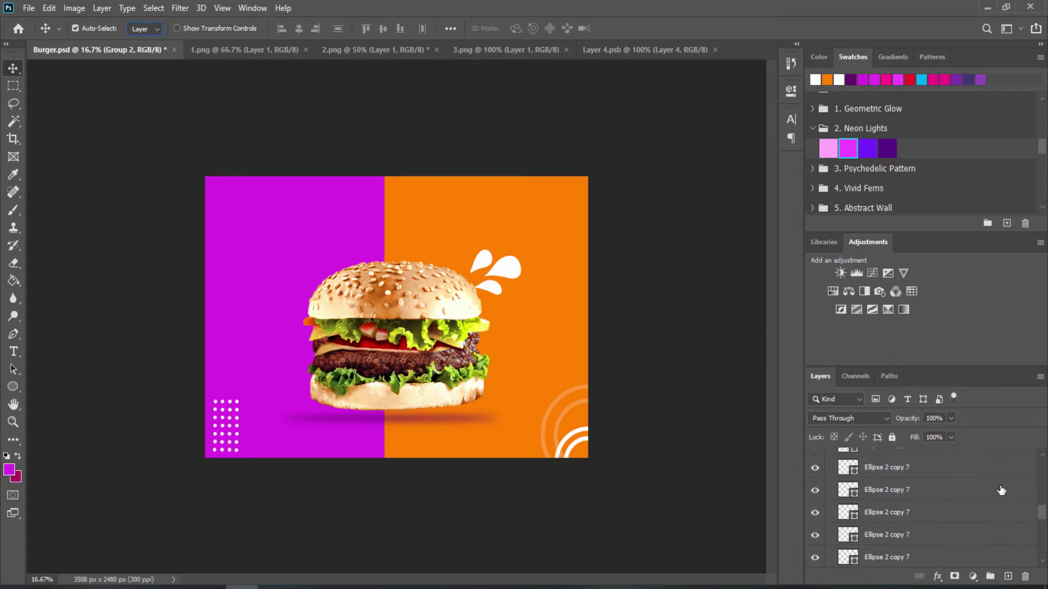
{"action": "left_click", "coordinate": [896, 493]}
Step: Duplicate the Group 2 dot layers and move the copy toward the top-right corner
{"action": "left_click_drag", "start_coordinate": [1041, 543], "coordinate": [1036, 460]}
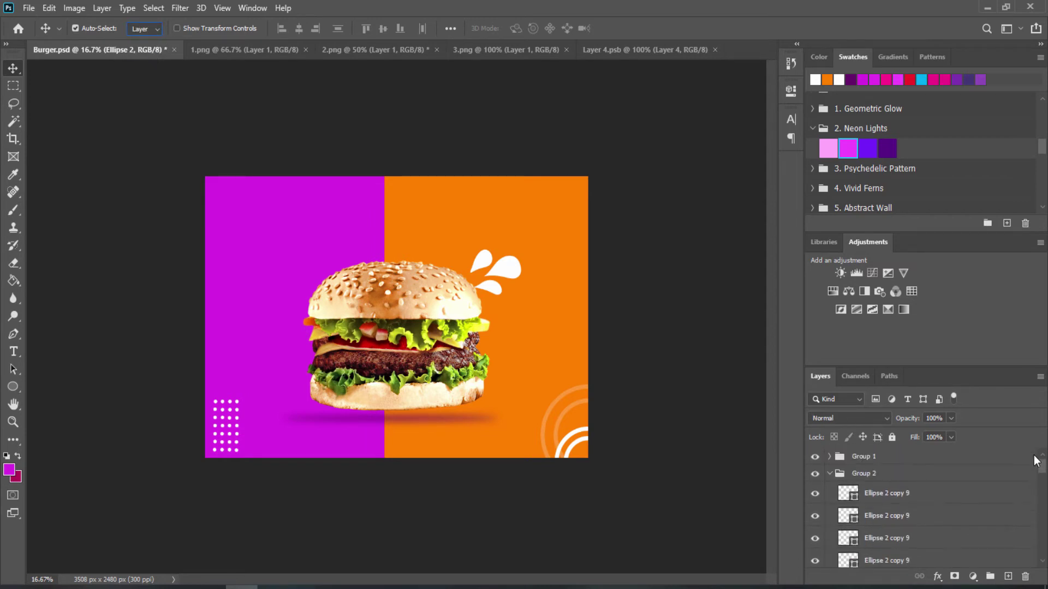
{"action": "left_click", "coordinate": [881, 494], "text": "shift"}
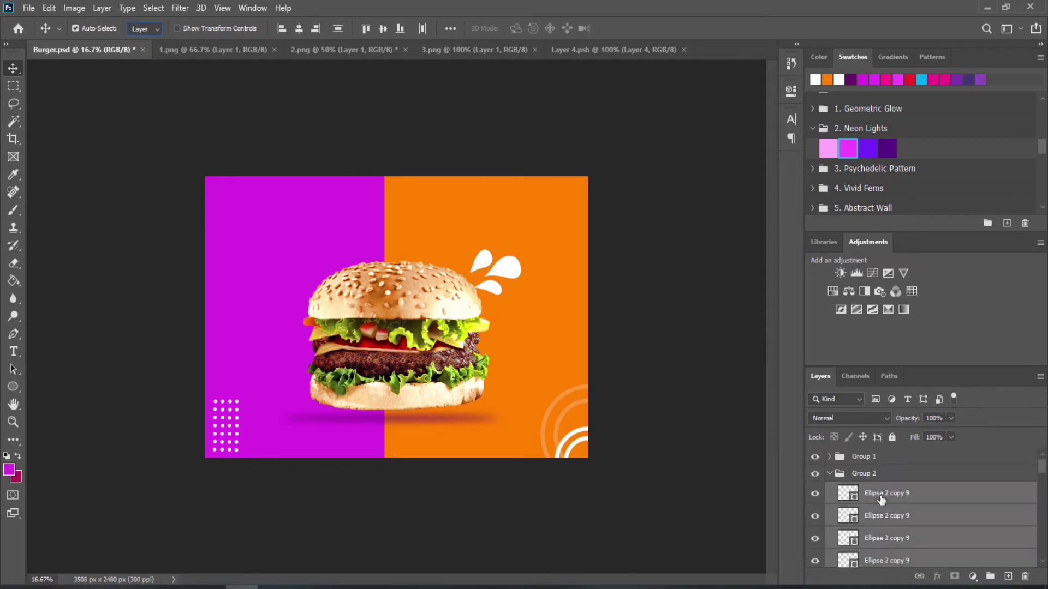
{"action": "key", "text": "ctrl+j"}
{"action": "key", "text": "ctrl+t"}
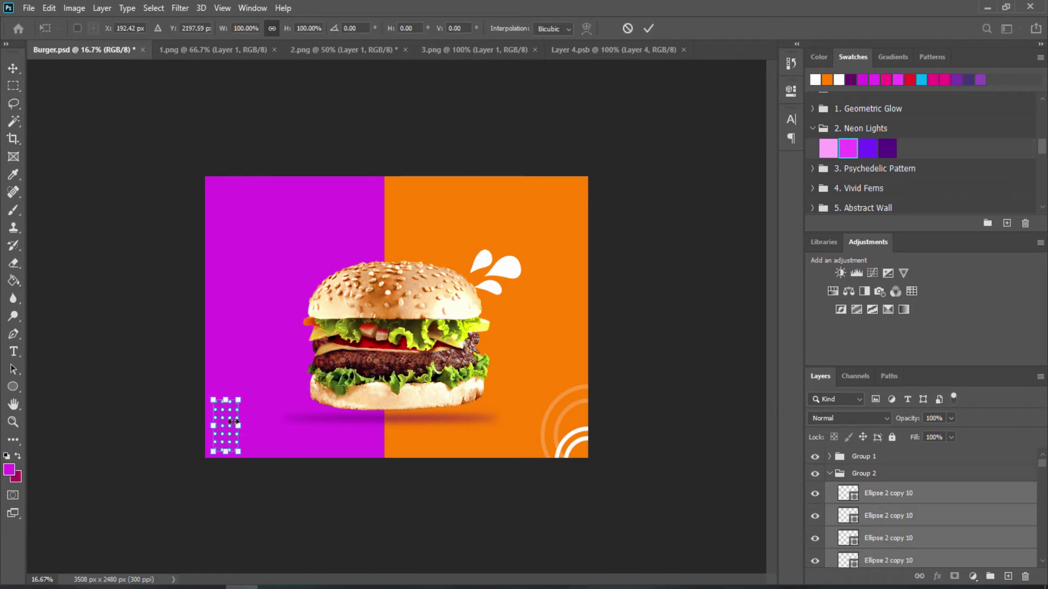
{"action": "left_click_drag", "start_coordinate": [223, 420], "coordinate": [558, 205]}
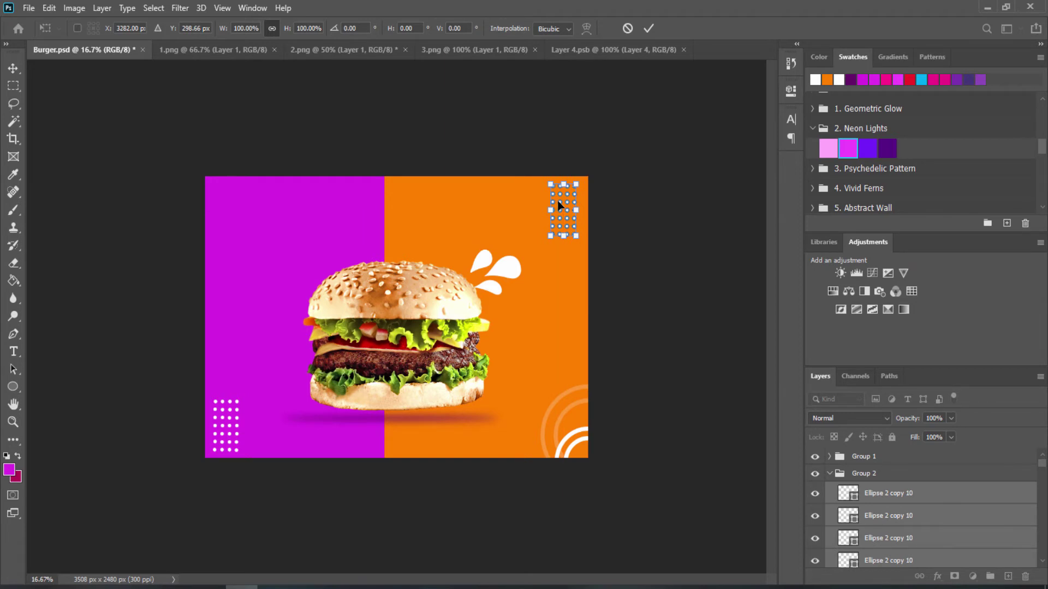
Step: Rotate the dot copy 180°, flip it vertically and horizontally, and commit
{"action": "right_click", "coordinate": [557, 205]}
{"action": "left_click", "coordinate": [624, 388]}
{"action": "right_click", "coordinate": [564, 217]}
{"action": "left_click", "coordinate": [601, 457]}
{"action": "right_click", "coordinate": [559, 205]}
{"action": "left_click", "coordinate": [627, 434]}
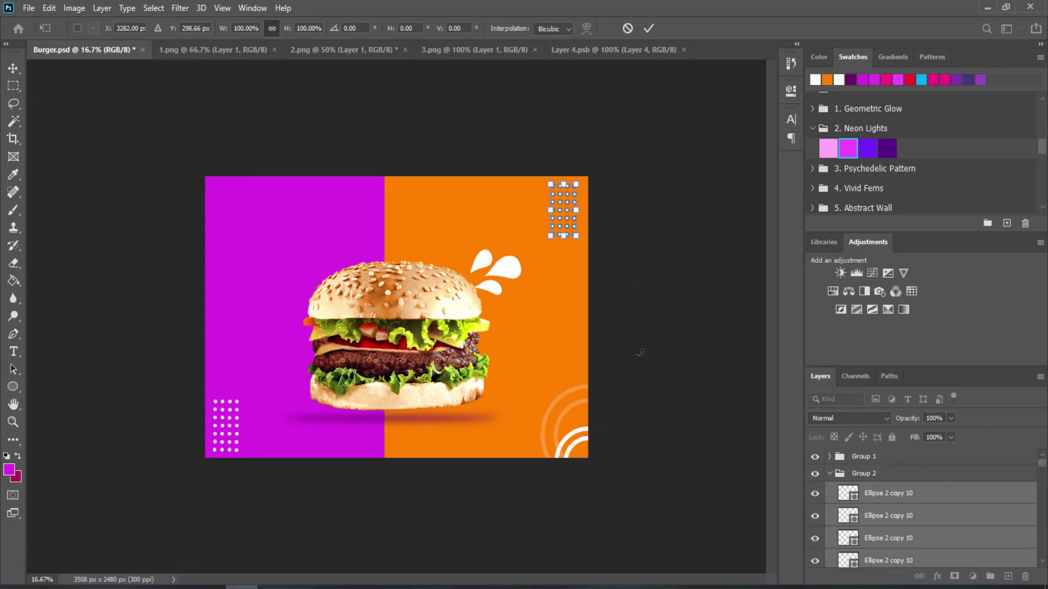
{"action": "key", "text": "Return"}
{"action": "left_click", "coordinate": [907, 525]}
Step: Select Group 2 and set Auto-Select to pick individual layers
{"action": "left_click", "coordinate": [927, 473]}
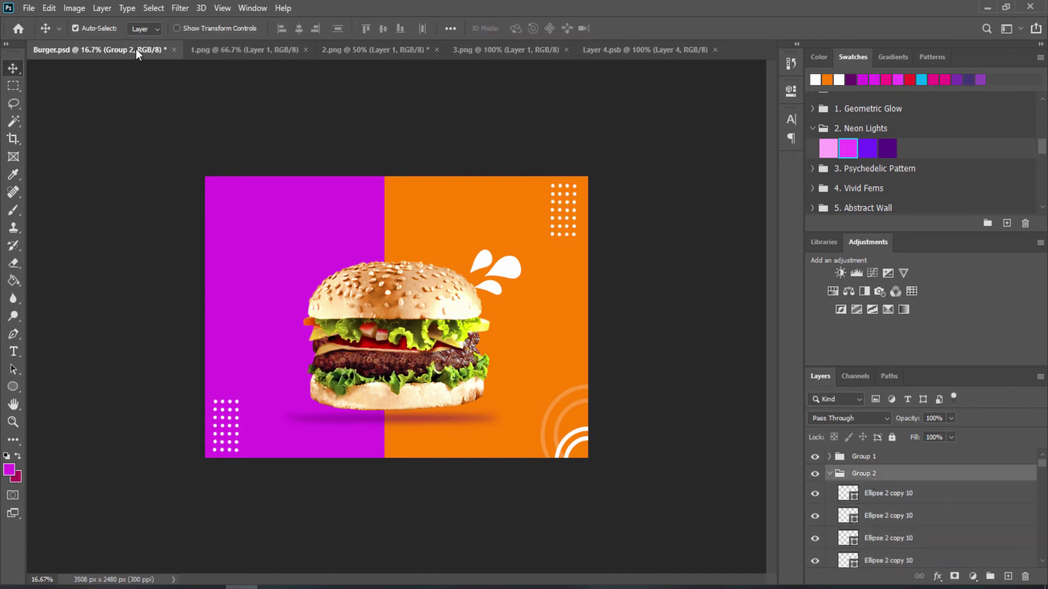
{"action": "left_click", "coordinate": [157, 50]}
{"action": "key", "text": "ctrl+t"}
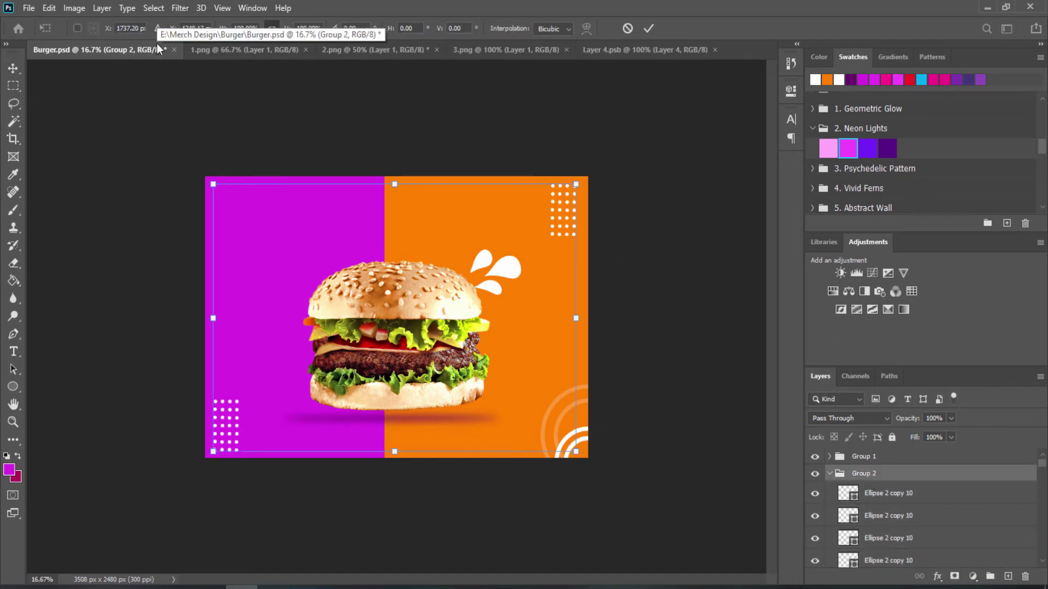
Step: End the Group 2 transform and adjust the view to frame the poster
{"action": "key", "text": "Return"}
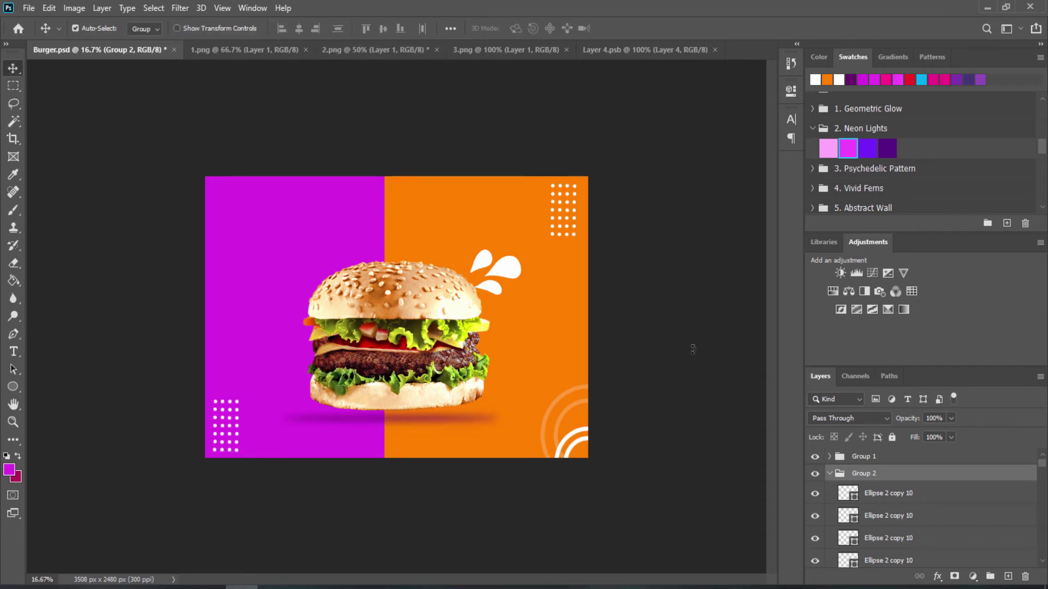
{"action": "scroll", "coordinate": [1037, 507], "scroll_direction": "down", "scroll_amount": 2}
{"action": "scroll", "coordinate": [1037, 508], "scroll_direction": "down", "scroll_amount": 2}
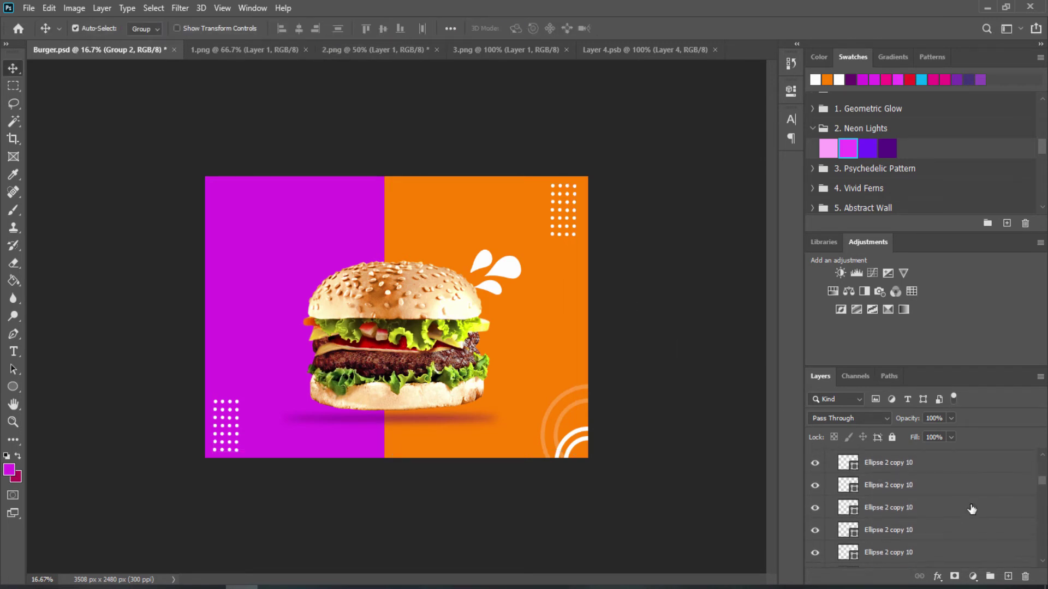
{"action": "scroll", "coordinate": [1037, 508], "scroll_direction": "down", "scroll_amount": 2}
{"action": "scroll", "coordinate": [972, 509], "scroll_direction": "down", "scroll_amount": 2}
{"action": "scroll", "coordinate": [971, 509], "scroll_direction": "down", "scroll_amount": 2}
{"action": "scroll", "coordinate": [972, 509], "scroll_direction": "down", "scroll_amount": 2}
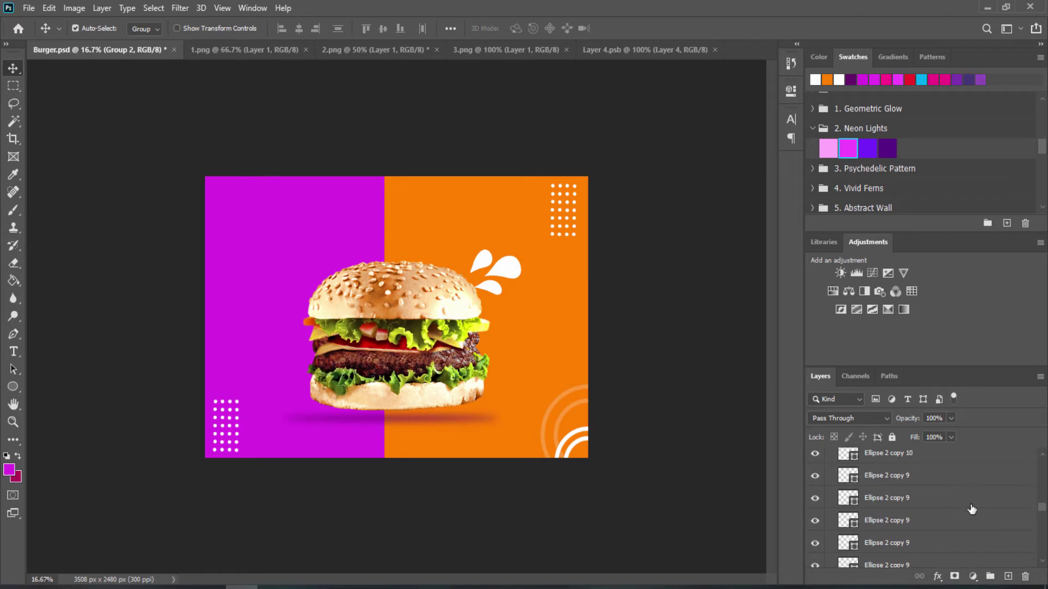
{"action": "scroll", "coordinate": [971, 509], "scroll_direction": "down", "scroll_amount": 2}
{"action": "scroll", "coordinate": [972, 509], "scroll_direction": "down", "scroll_amount": 2}
{"action": "scroll", "coordinate": [971, 509], "scroll_direction": "down", "scroll_amount": 2}
{"action": "scroll", "coordinate": [971, 509], "scroll_direction": "down", "scroll_amount": 2}
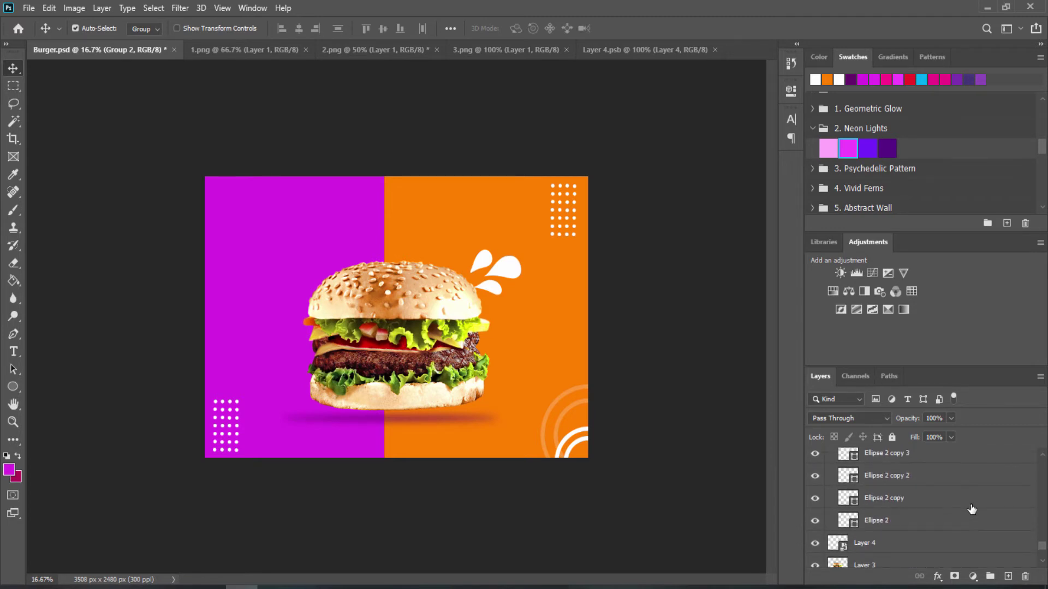
{"action": "scroll", "coordinate": [971, 509], "scroll_direction": "up", "scroll_amount": 3}
{"action": "scroll", "coordinate": [971, 509], "scroll_direction": "up", "scroll_amount": 3}
{"action": "scroll", "coordinate": [972, 509], "scroll_direction": "up", "scroll_amount": 2}
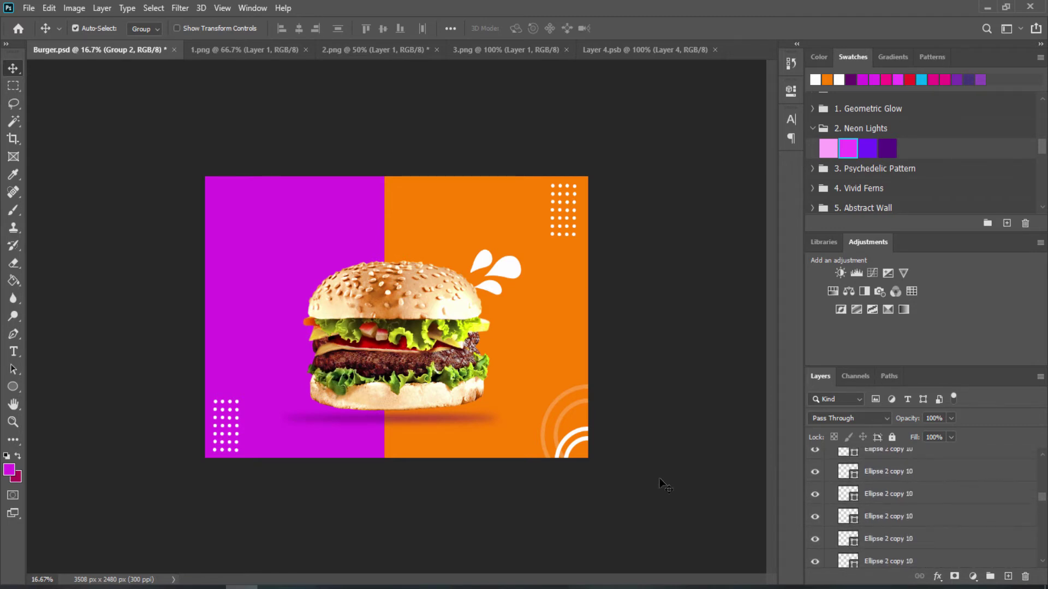
{"action": "key", "text": "ctrl+minus"}
{"action": "key", "text": "ctrl+minus"}
{"action": "key", "text": "ctrl+plus"}
{"action": "key", "text": "ctrl+plus"}
{"action": "key", "text": "ctrl+plus"}
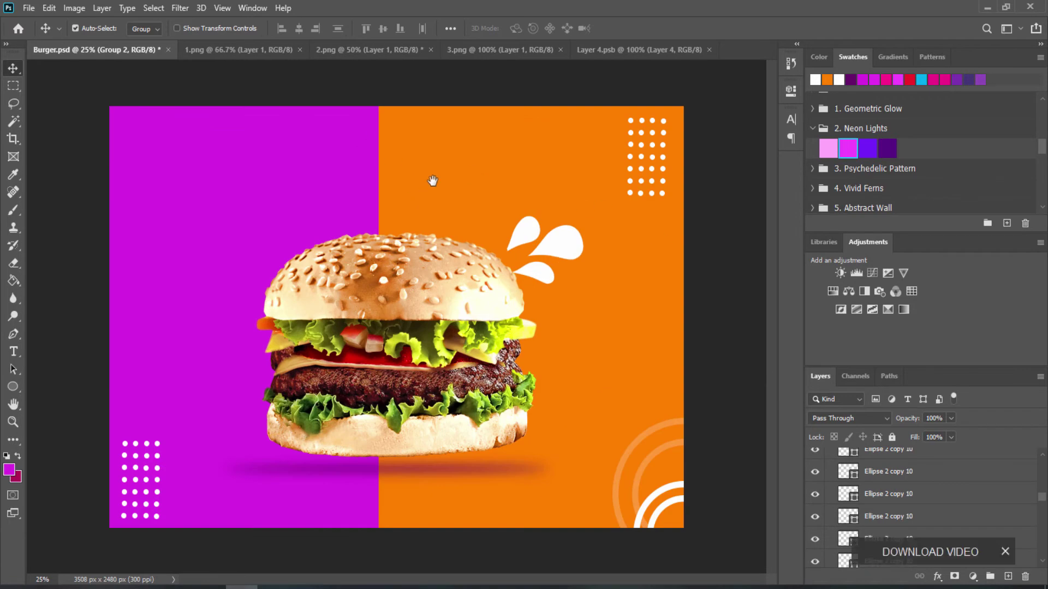
Step: Collapse Group 2, lower its opacity to about 61%, and save the poster
{"action": "scroll", "coordinate": [1030, 471], "scroll_direction": "up", "scroll_amount": 1}
{"action": "scroll", "coordinate": [1030, 471], "scroll_direction": "up", "scroll_amount": 1}
{"action": "scroll", "coordinate": [1030, 471], "scroll_direction": "up", "scroll_amount": 1}
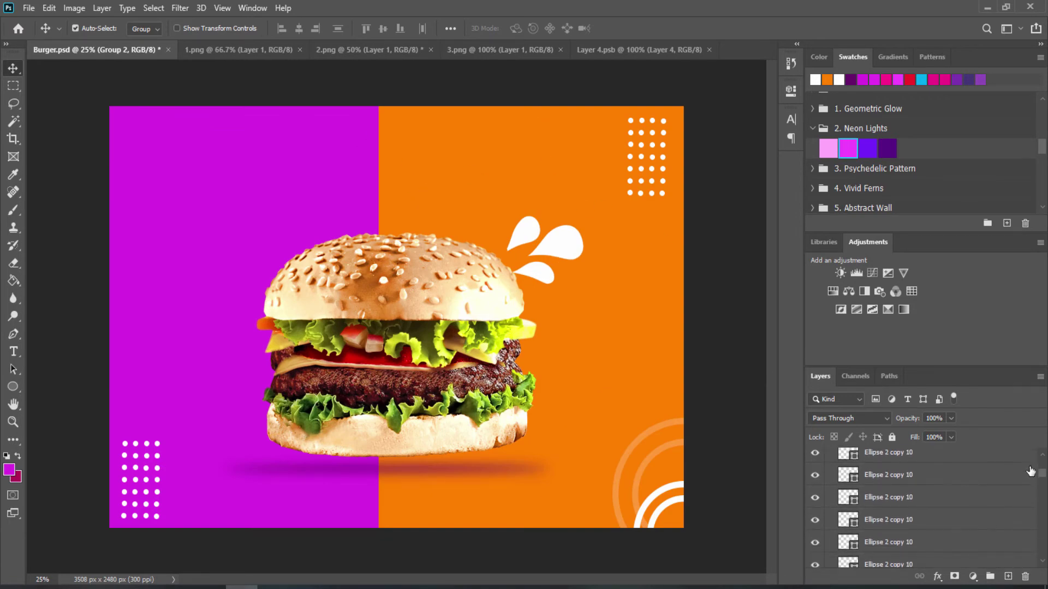
{"action": "scroll", "coordinate": [1031, 471], "scroll_direction": "up", "scroll_amount": 1}
{"action": "left_click", "coordinate": [830, 474]}
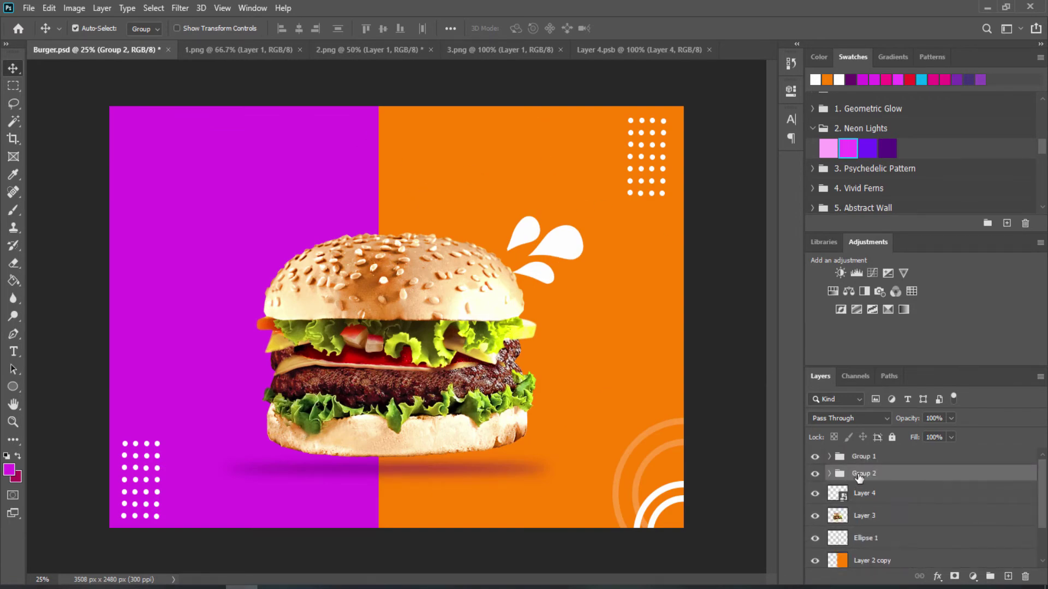
{"action": "left_click_drag", "start_coordinate": [951, 418], "coordinate": [930, 434]}
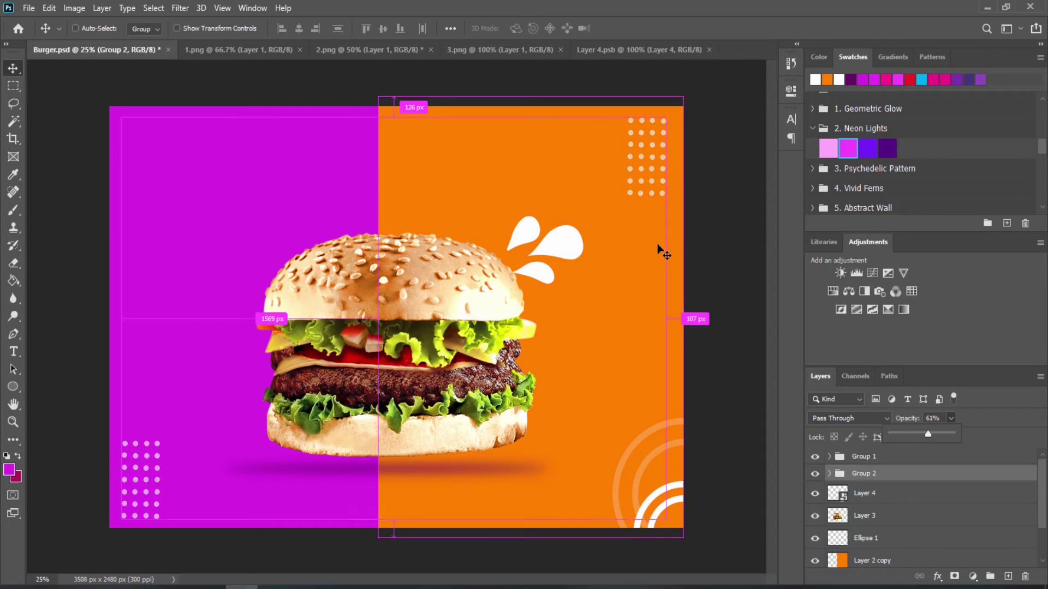
{"action": "key", "text": "ctrl+s"}
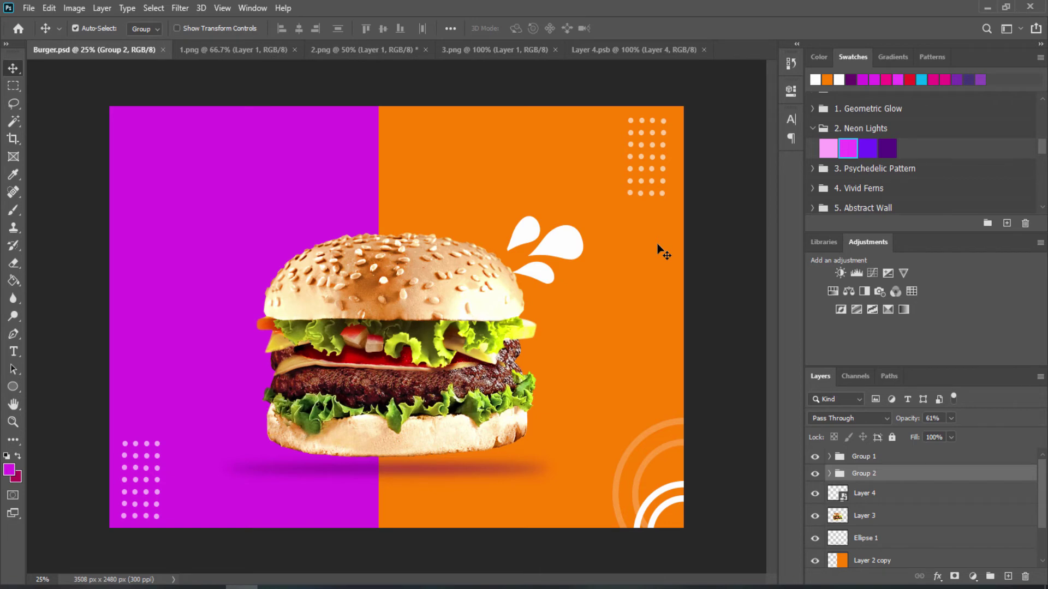
Step: Drag the leaves from 3.png into Burger.psd, below the burger layer and beside it
{"action": "left_click", "coordinate": [652, 50]}
{"action": "left_click", "coordinate": [491, 50]}
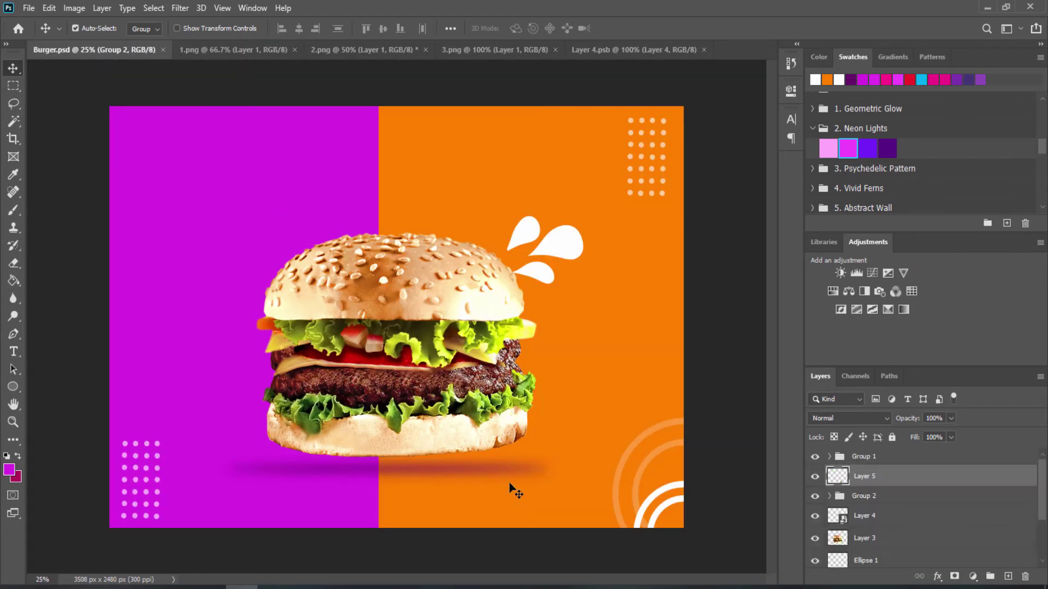
{"action": "left_click_drag", "start_coordinate": [215, 57], "coordinate": [509, 486]}
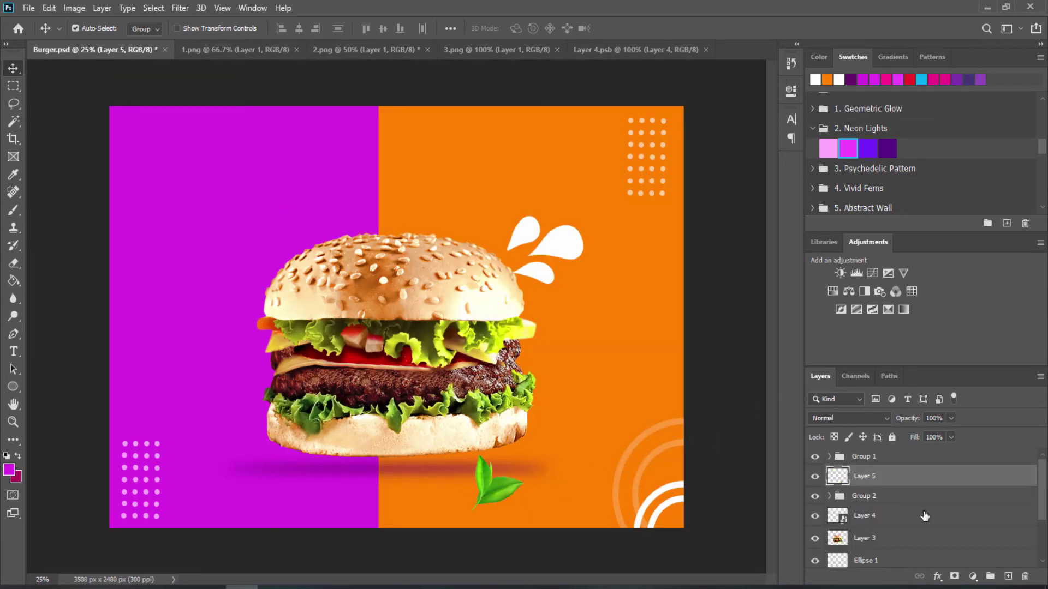
{"action": "scroll", "coordinate": [1006, 468], "scroll_direction": "up", "scroll_amount": 3}
{"action": "left_click_drag", "start_coordinate": [912, 470], "coordinate": [947, 558]}
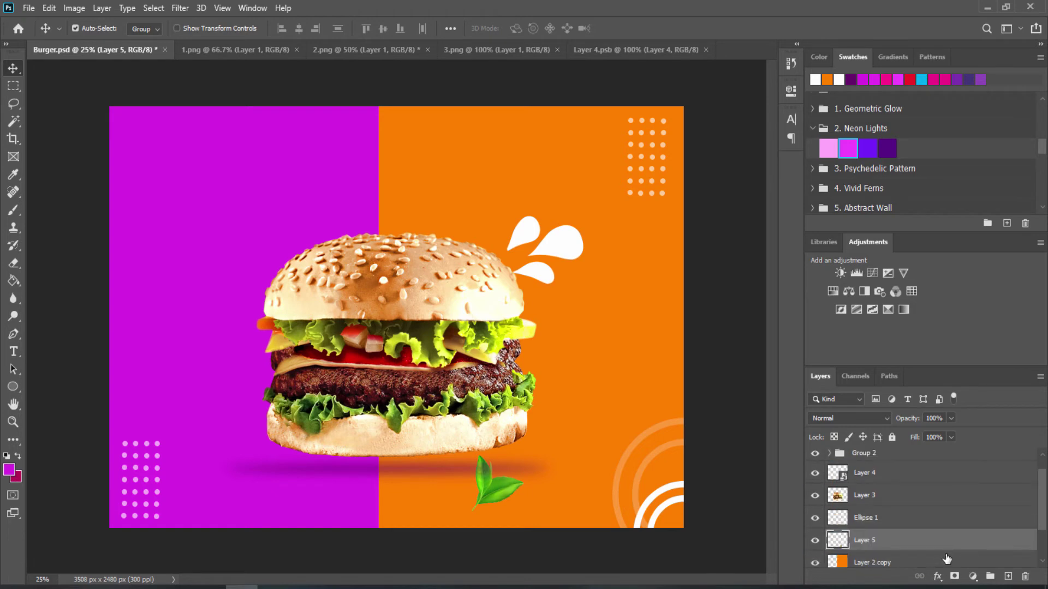
{"action": "scroll", "coordinate": [1044, 524], "scroll_direction": "down", "scroll_amount": 3}
{"action": "left_click_drag", "start_coordinate": [527, 500], "coordinate": [533, 434]}
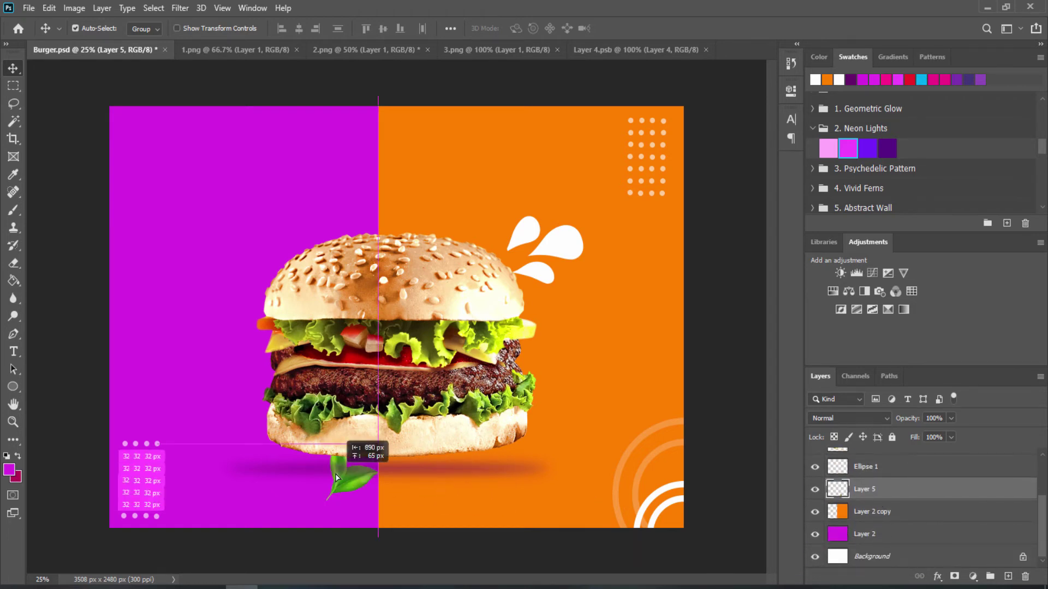
Step: Enlarge, position and tilt the leaves so they poke out right of the burger
{"action": "key", "text": "ctrl+t"}
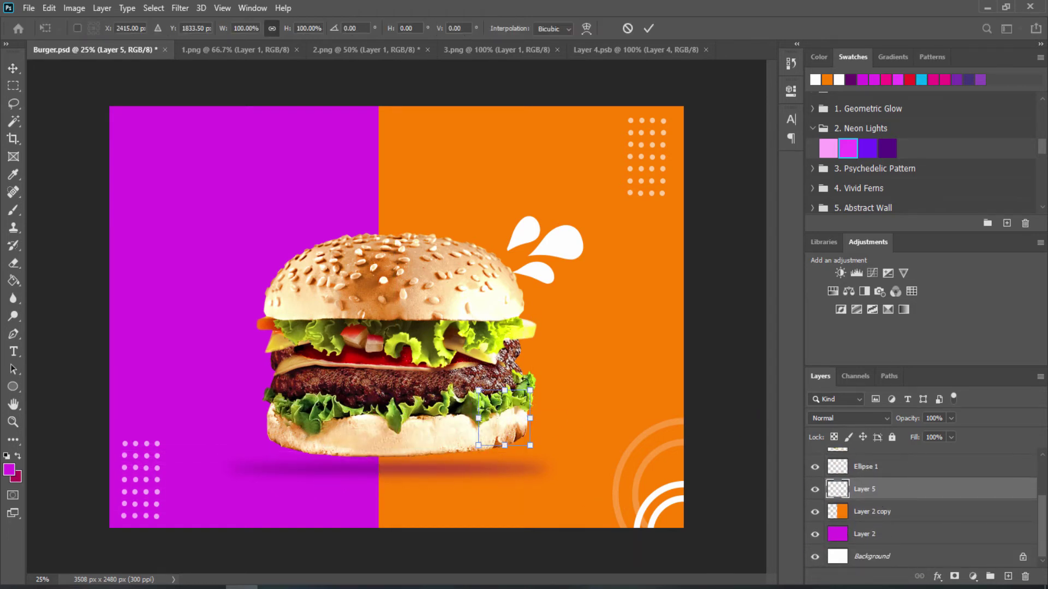
{"action": "left_click_drag", "start_coordinate": [530, 390], "coordinate": [607, 304]}
{"action": "mouse_move", "coordinate": [549, 424]}
{"action": "left_mouse_down"}
{"action": "mouse_move", "coordinate": [549, 400]}
{"action": "mouse_move", "coordinate": [560, 398]}
{"action": "left_mouse_up"}
{"action": "left_click_drag", "start_coordinate": [492, 304], "coordinate": [517, 339]}
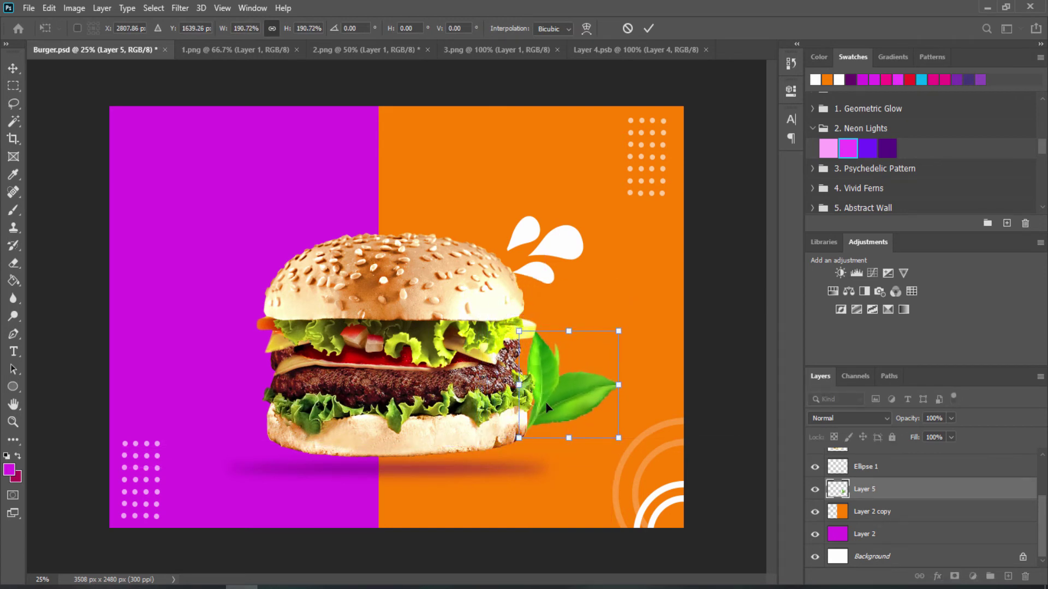
{"action": "mouse_move", "coordinate": [625, 428]}
{"action": "left_mouse_down"}
{"action": "mouse_move", "coordinate": [604, 456]}
{"action": "mouse_move", "coordinate": [584, 439]}
{"action": "left_mouse_up"}
Step: Duplicate the leaves and move, rotate and shrink the copy to the burger's left
{"action": "key", "text": "Return"}
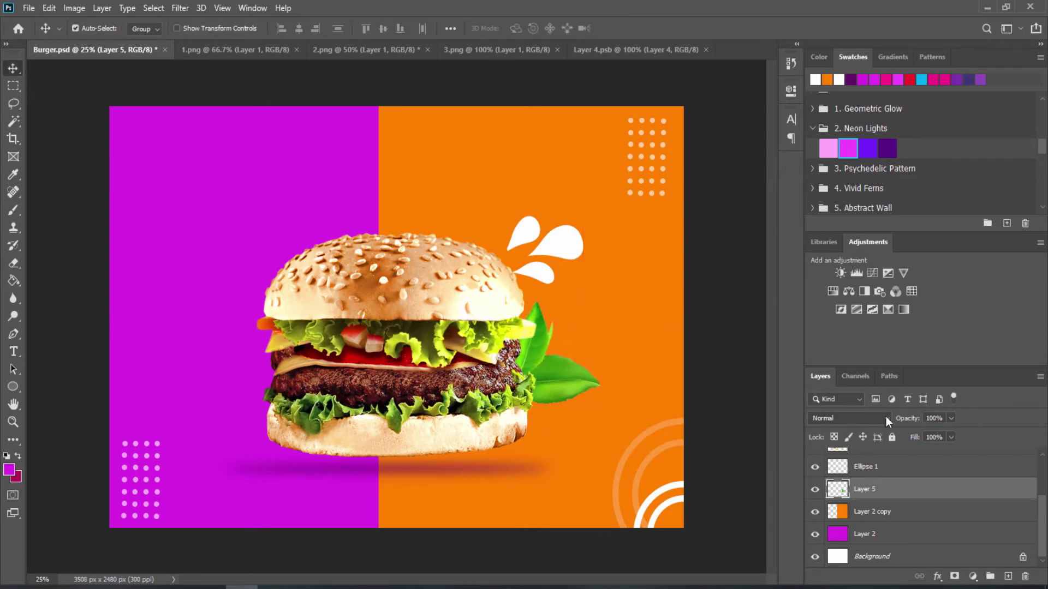
{"action": "key", "text": "ctrl+j"}
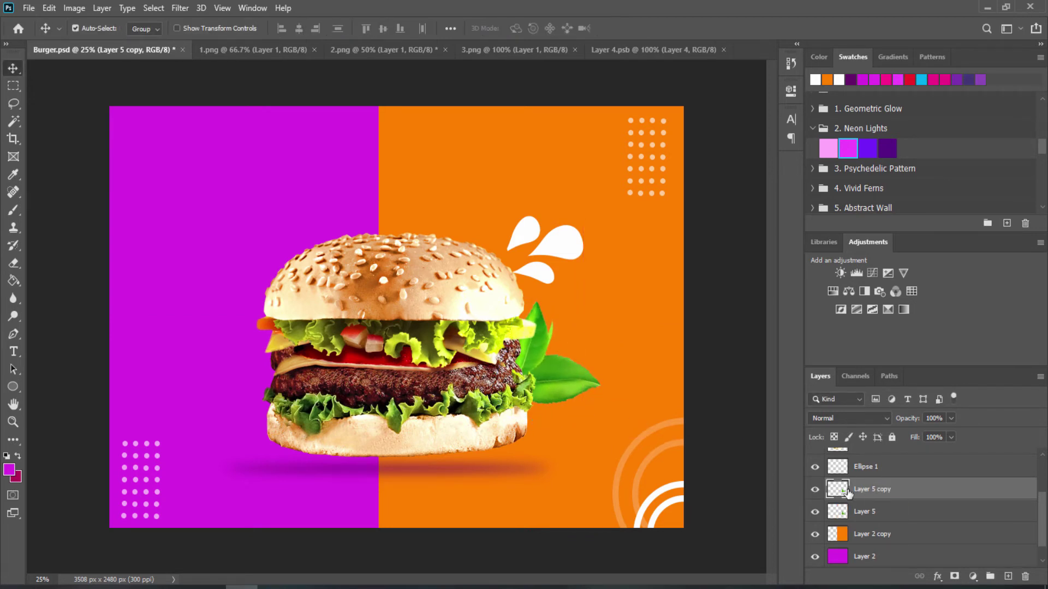
{"action": "key", "text": "ctrl+t"}
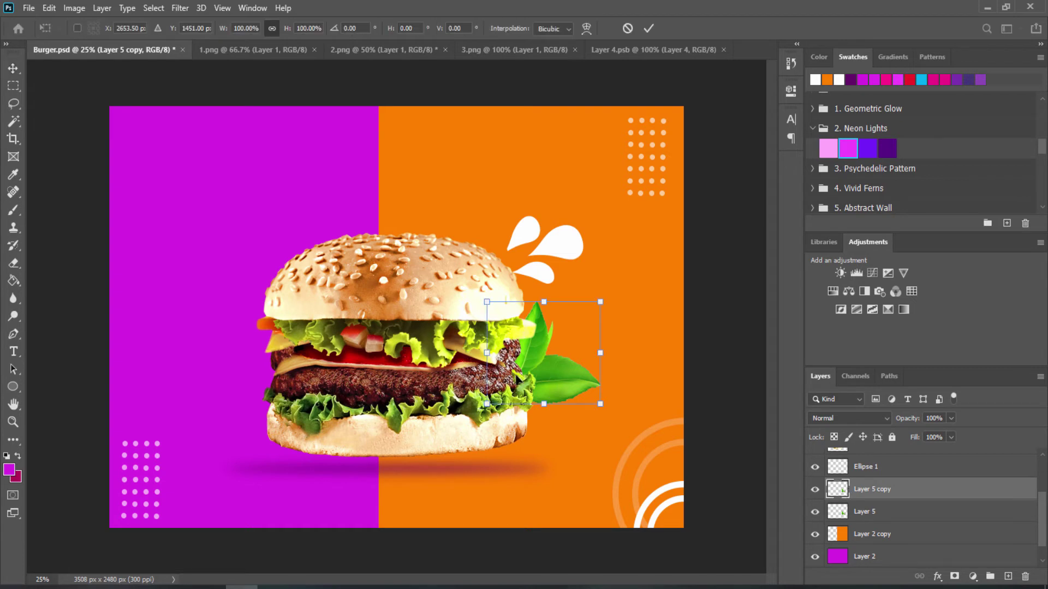
{"action": "left_click_drag", "start_coordinate": [557, 354], "coordinate": [240, 371]}
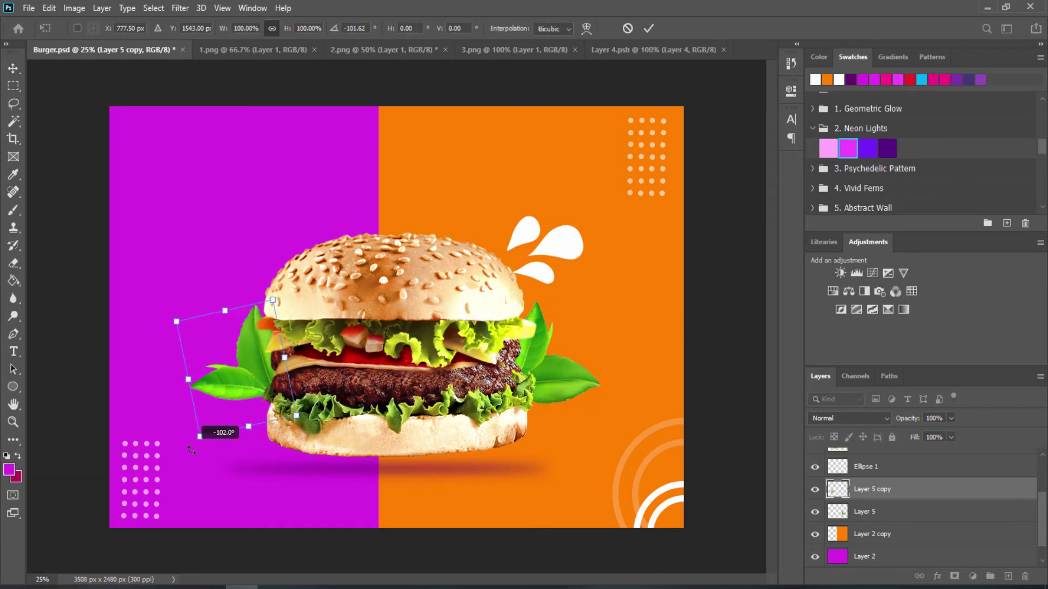
{"action": "left_click_drag", "start_coordinate": [222, 454], "coordinate": [222, 424]}
{"action": "left_click_drag", "start_coordinate": [165, 342], "coordinate": [303, 396]}
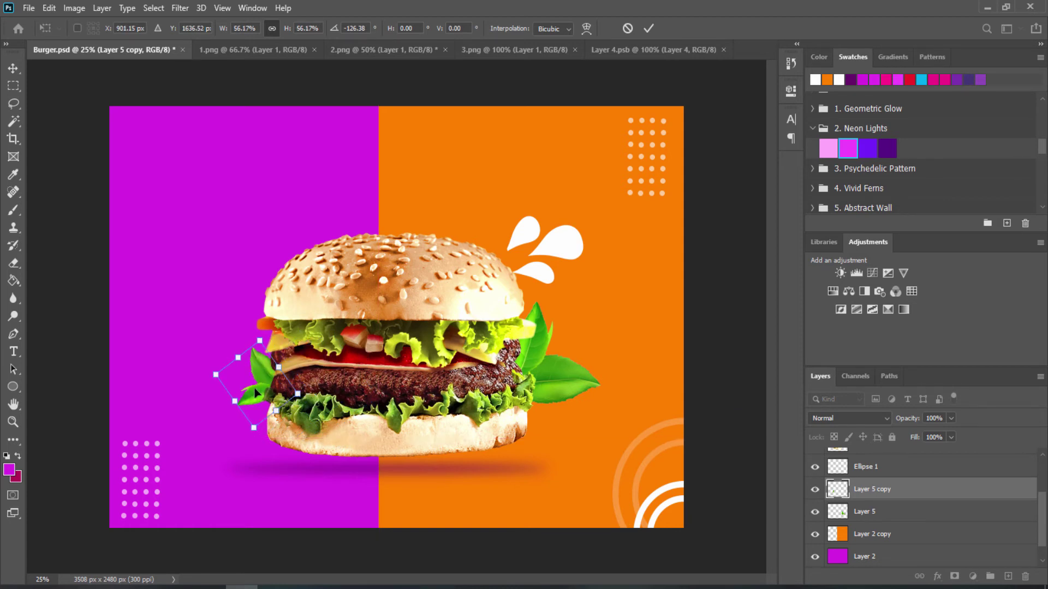
{"action": "left_click_drag", "start_coordinate": [264, 337], "coordinate": [261, 346]}
{"action": "key", "text": "Return"}
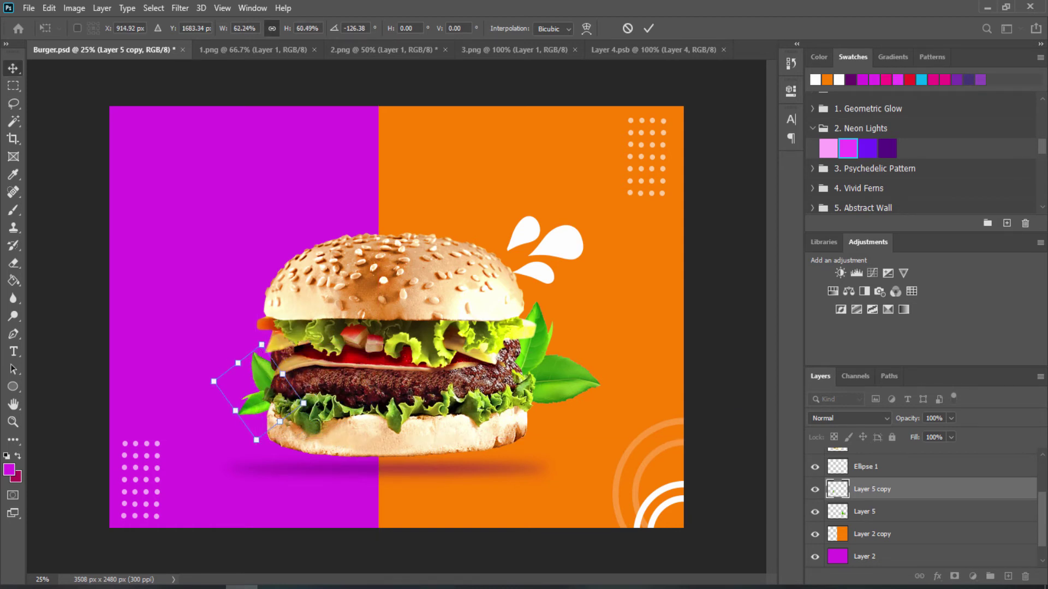
Step: Zoom out and back in to review the leaves, then bring up the shape tools
{"action": "key", "text": "ctrl+minus"}
{"action": "key", "text": "ctrl+plus"}
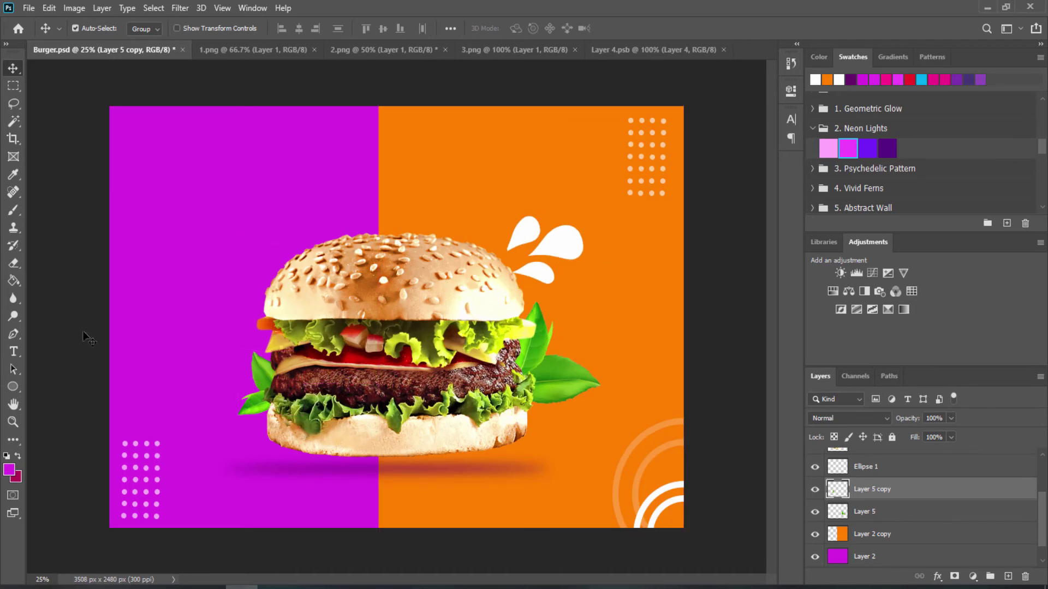
{"action": "left_click", "coordinate": [12, 387]}
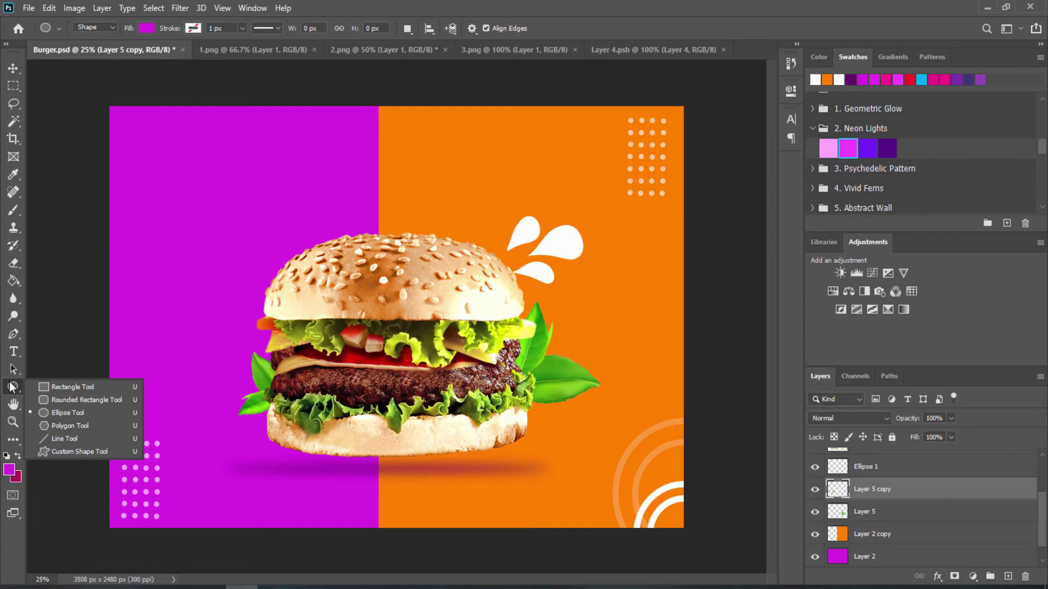
Step: Draw a wide rectangle above Group 1 at the banner's bottom-left with 70 px corners
{"action": "left_click", "coordinate": [76, 387]}
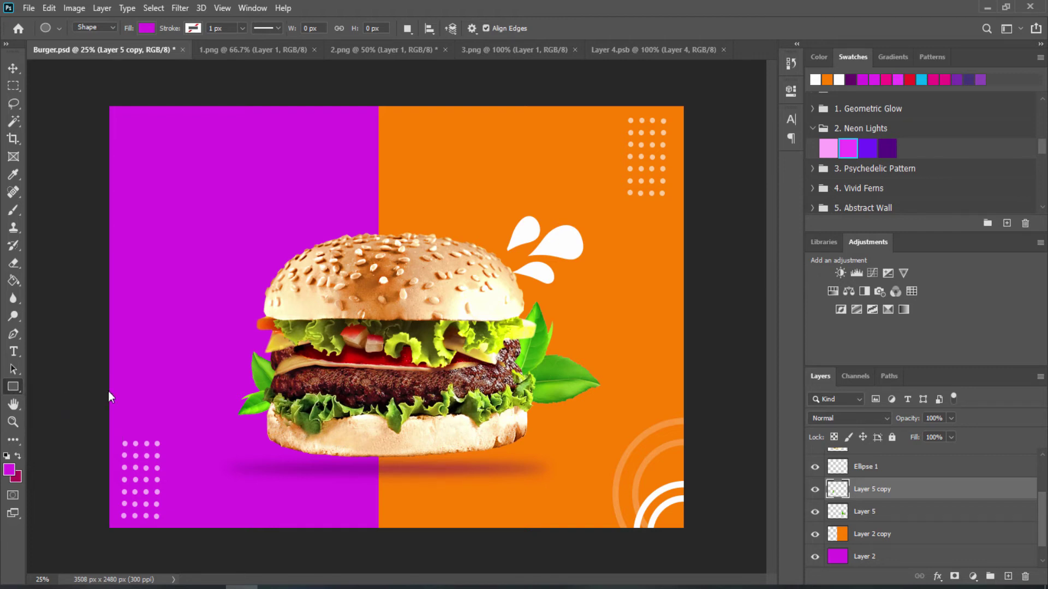
{"action": "scroll", "coordinate": [965, 506], "scroll_direction": "up", "scroll_amount": 3}
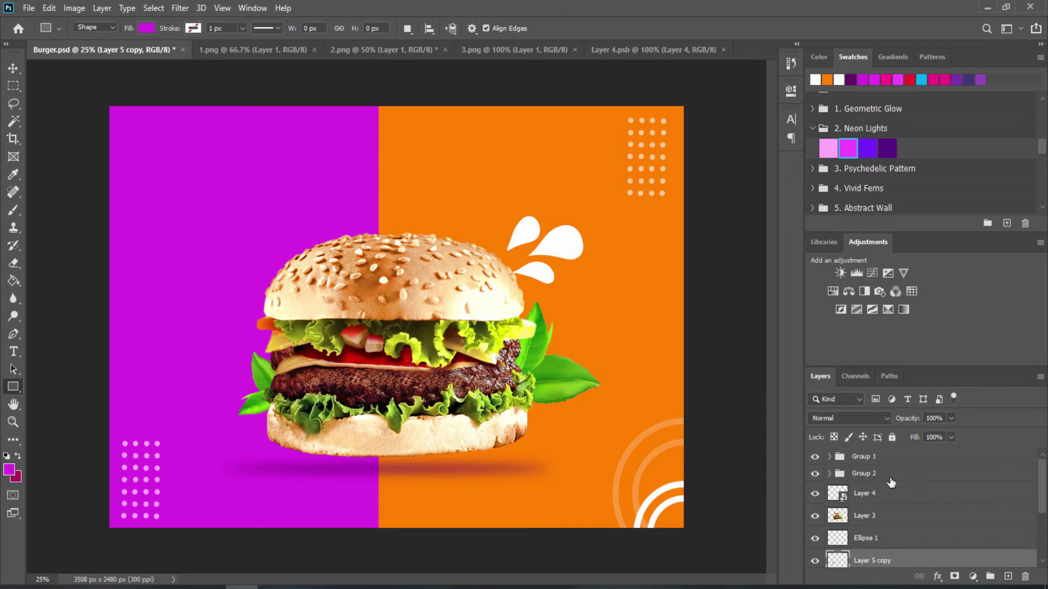
{"action": "left_click", "coordinate": [887, 458]}
{"action": "left_click_drag", "start_coordinate": [174, 498], "coordinate": [304, 522]}
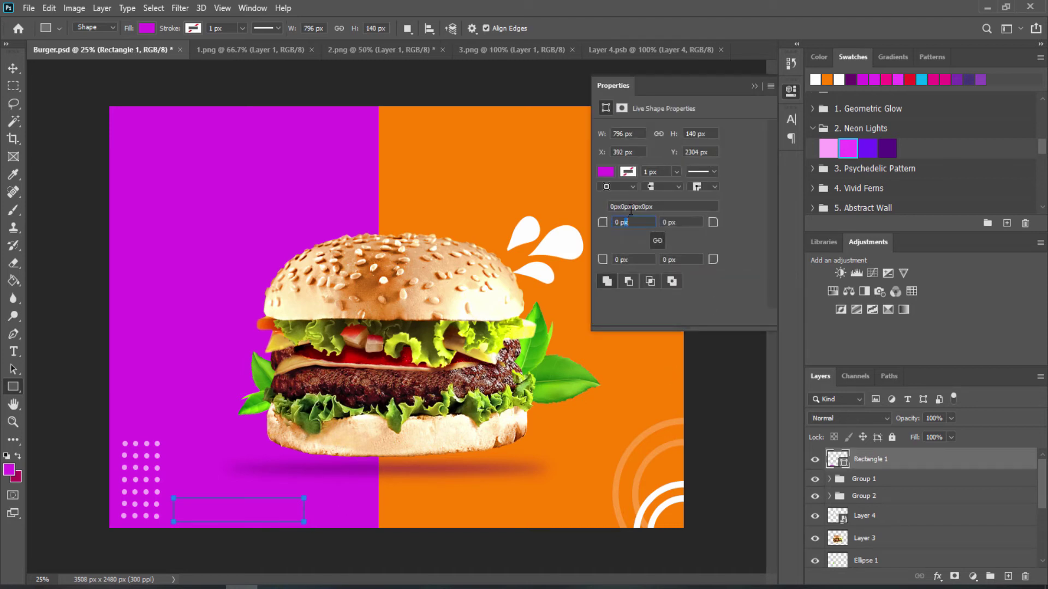
{"action": "type", "text": "70"}
{"action": "key", "text": "Return"}
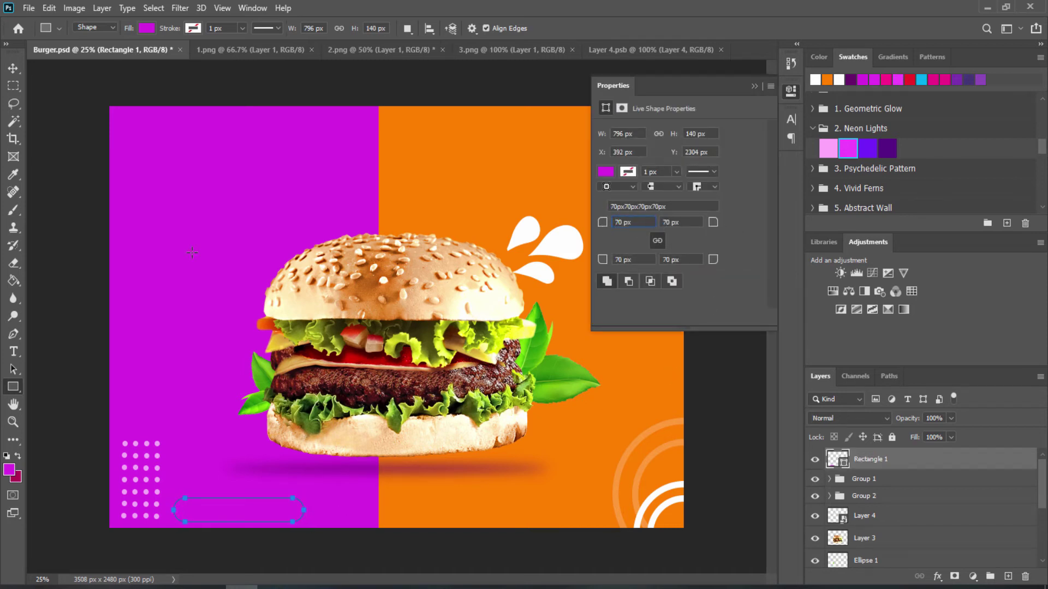
Step: Resize the rectangle to about 856 × 192 px and round its corners into a pill
{"action": "left_click", "coordinate": [14, 68]}
{"action": "key", "text": "ctrl+t"}
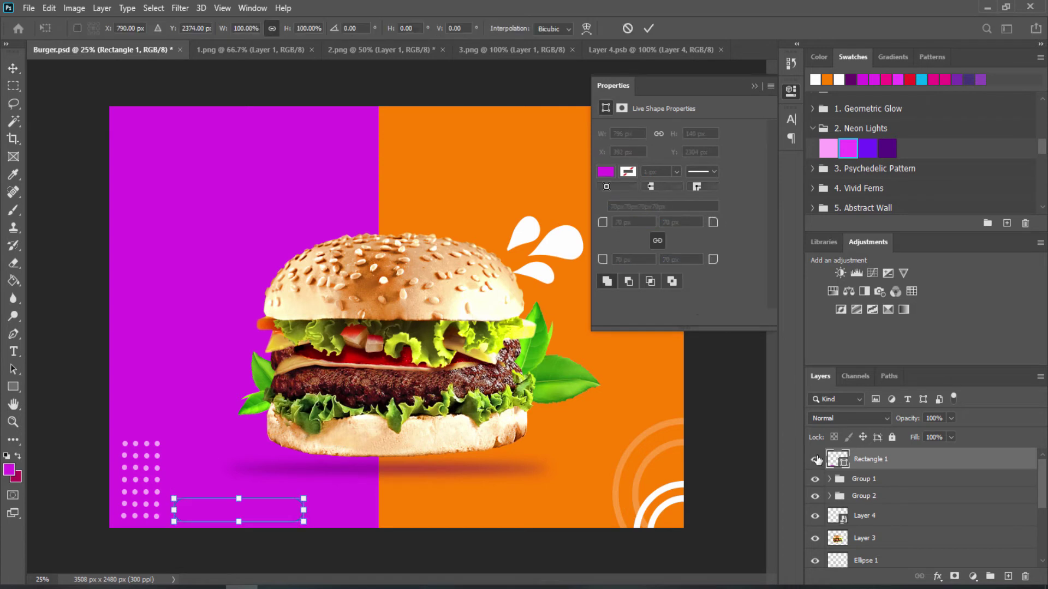
{"action": "left_click_drag", "start_coordinate": [239, 498], "coordinate": [239, 489]}
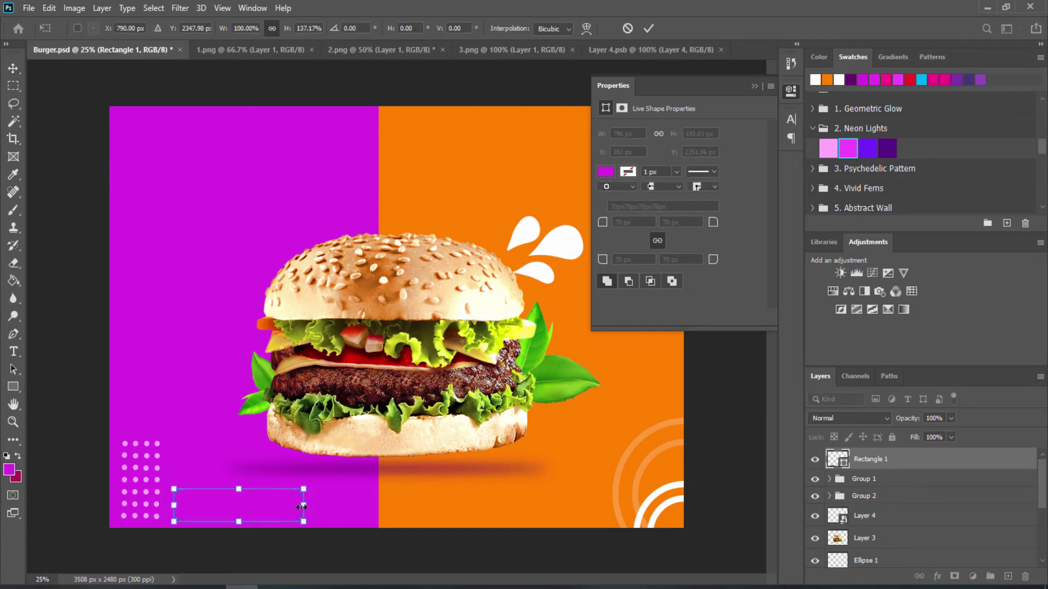
{"action": "left_click_drag", "start_coordinate": [303, 505], "coordinate": [315, 507]}
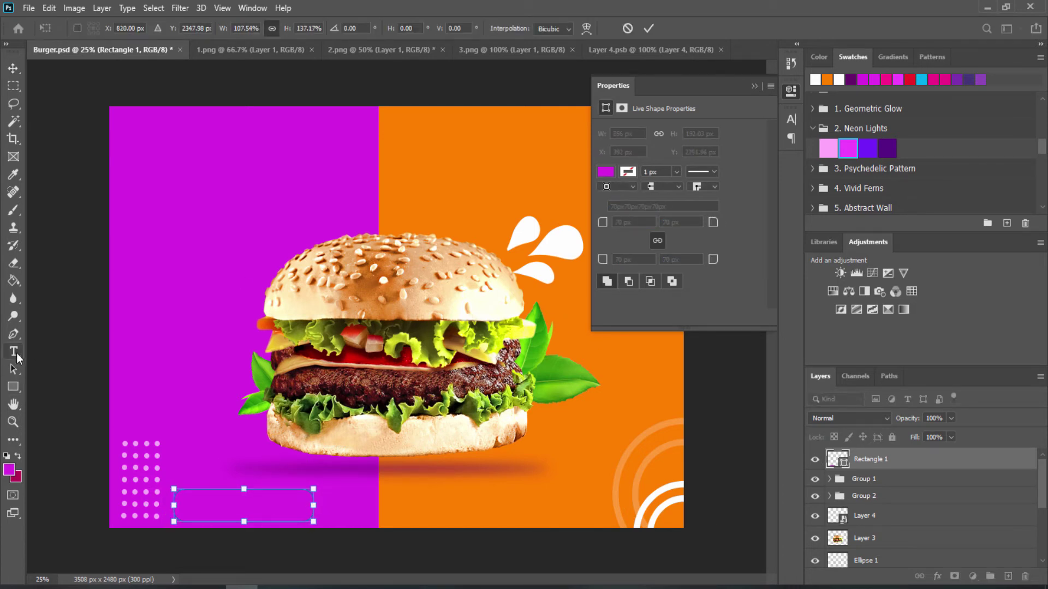
{"action": "left_click", "coordinate": [13, 386]}
{"action": "left_click_drag", "start_coordinate": [601, 229], "coordinate": [643, 232]}
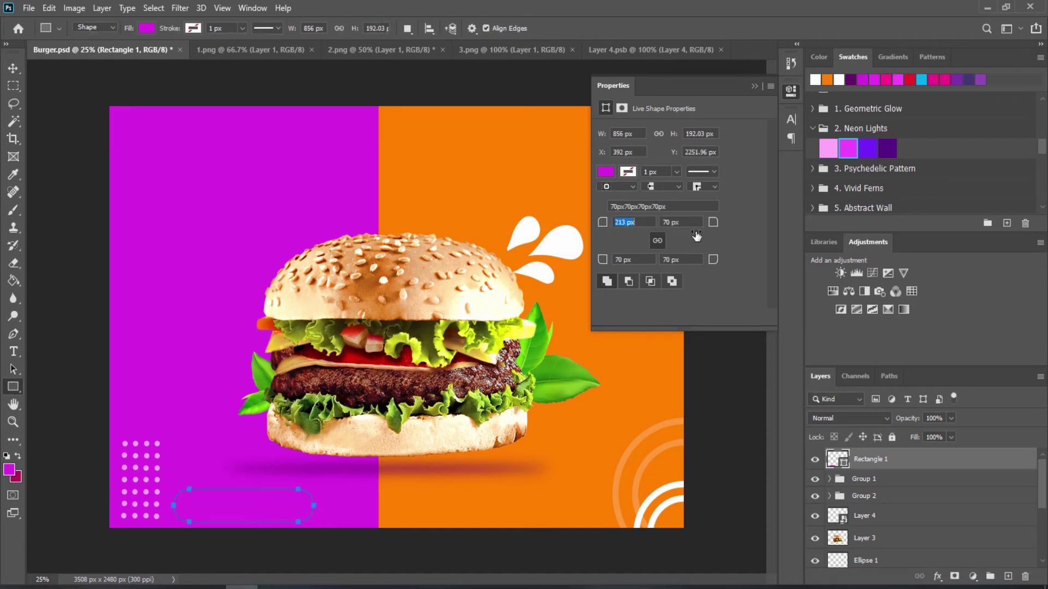
Step: Fill the pill shape with solid orange
{"action": "left_click", "coordinate": [606, 172]}
{"action": "left_click", "coordinate": [608, 243]}
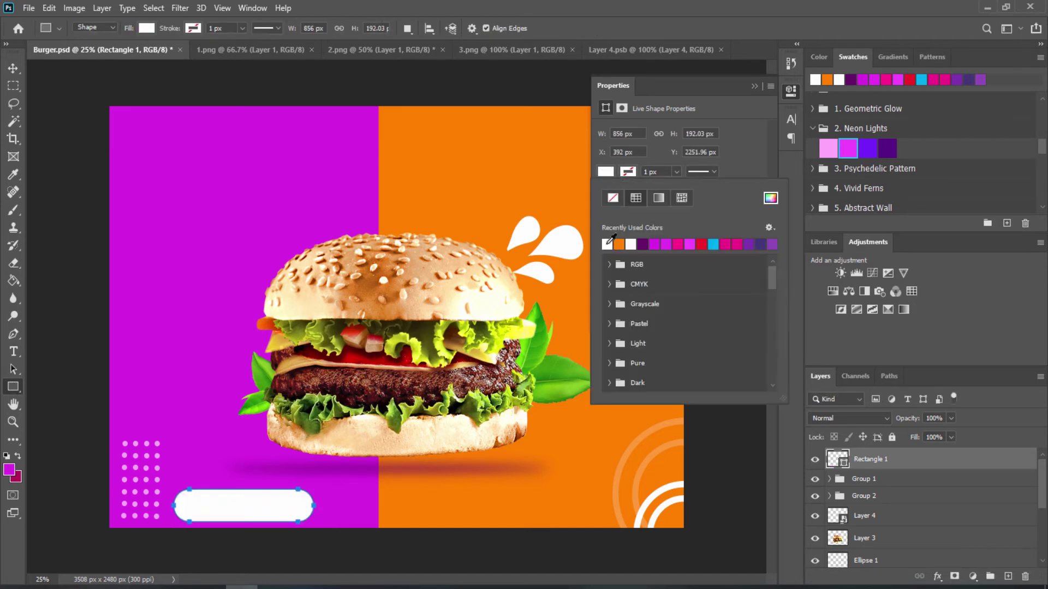
{"action": "left_click", "coordinate": [619, 244]}
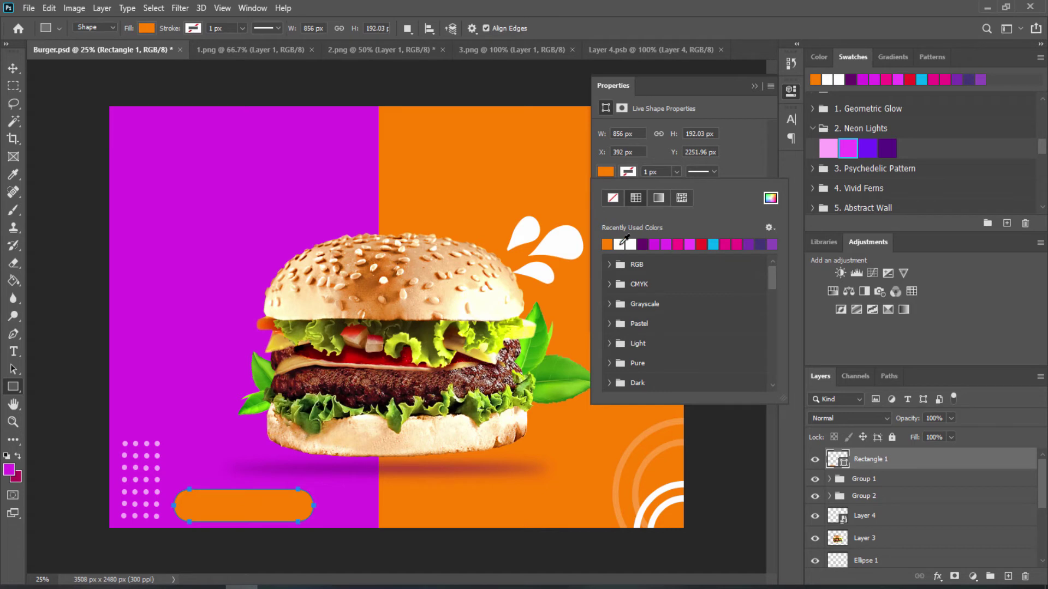
{"action": "left_click", "coordinate": [13, 69]}
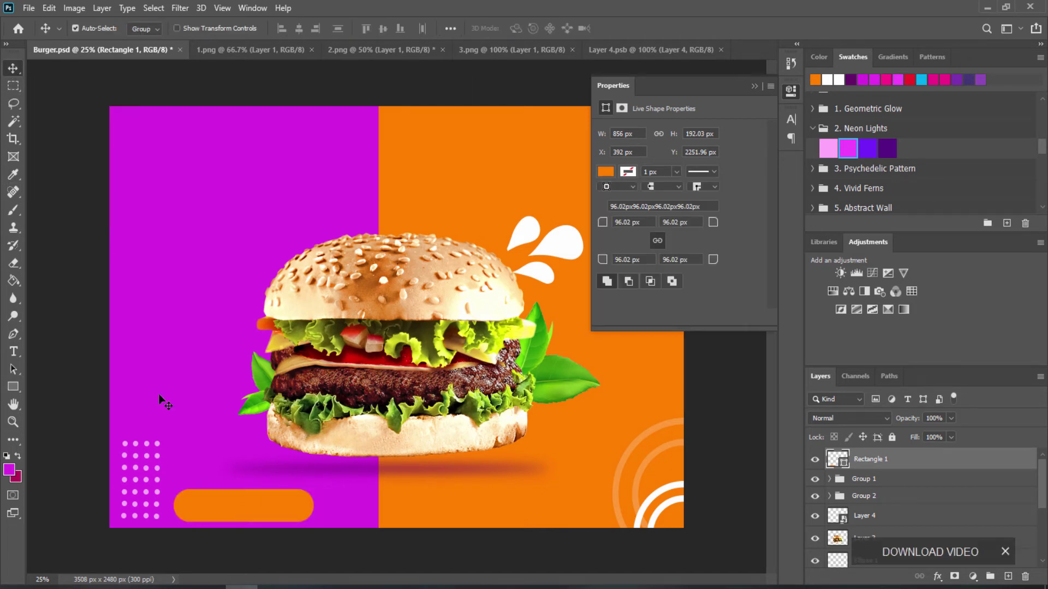
Step: Narrow the orange pill to about 726 × 191 px beside the pink dots
{"action": "key", "text": "ctrl+t"}
{"action": "left_click_drag", "start_coordinate": [173, 490], "coordinate": [184, 490]}
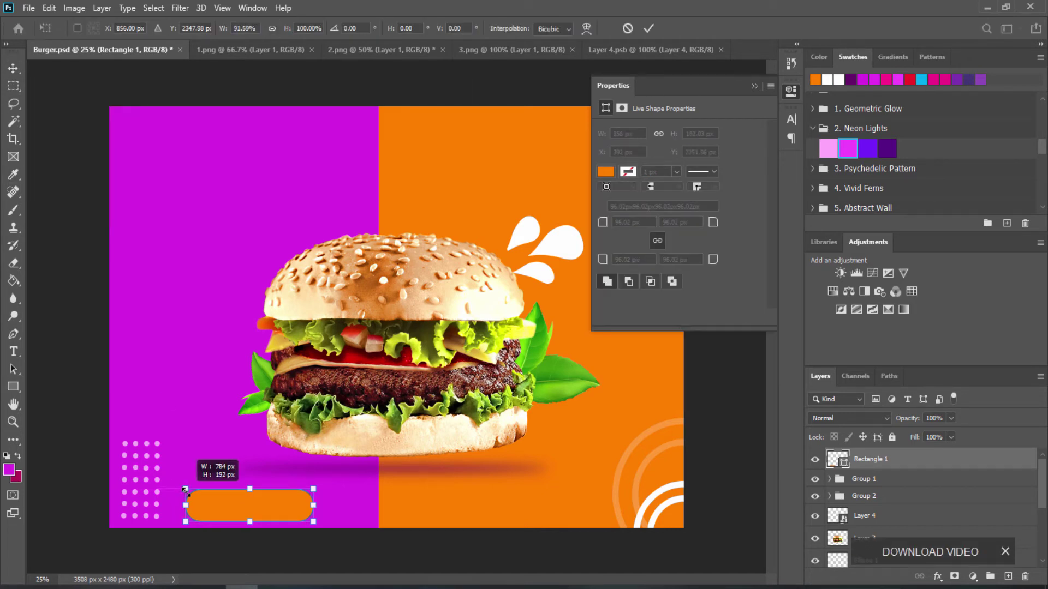
{"action": "mouse_move", "coordinate": [314, 489]}
{"action": "left_mouse_down"}
{"action": "mouse_move", "coordinate": [229, 504]}
{"action": "mouse_move", "coordinate": [242, 502]}
{"action": "left_mouse_up"}
{"action": "key", "text": "Return"}
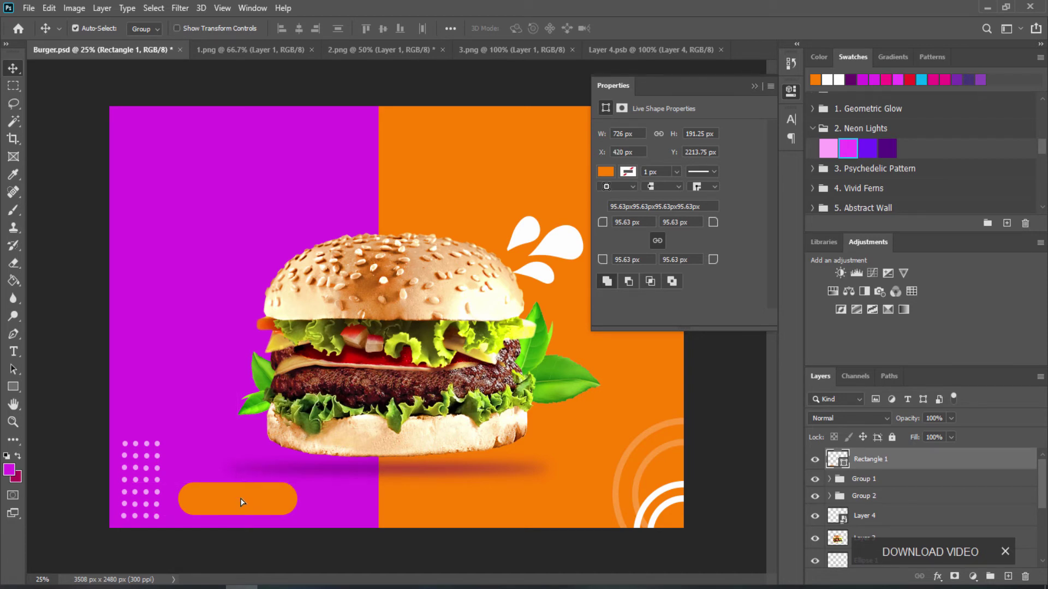
{"action": "key", "text": "t"}
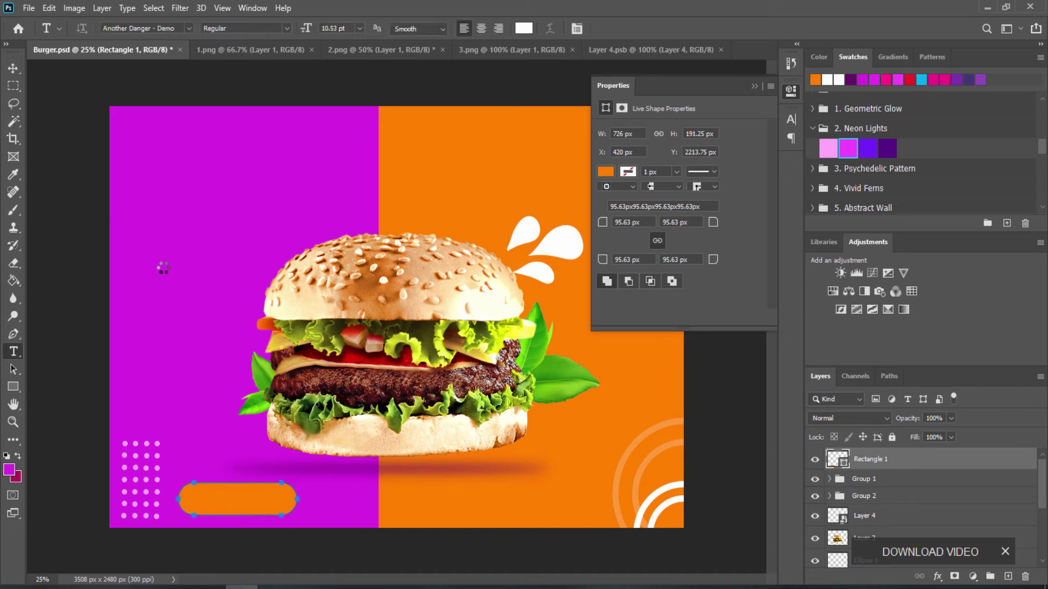
Step: Set the font to Poppins SemiBold and add white 'ORDER NOW' text on the purple area
{"action": "left_click", "coordinate": [155, 30]}
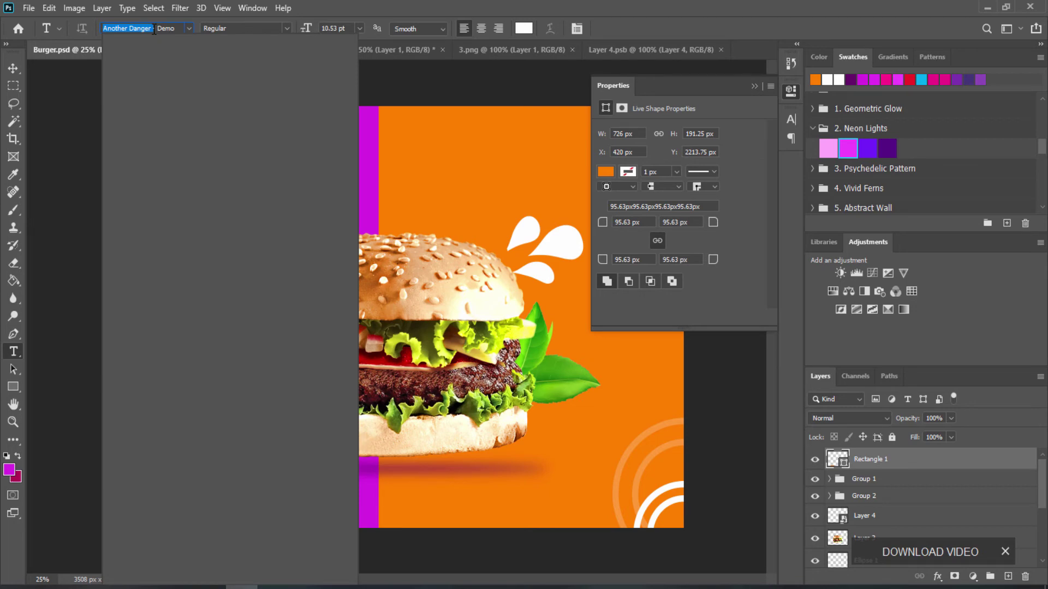
{"action": "type", "text": "poppi"}
{"action": "key", "text": "BackSpace"}
{"action": "key", "text": "BackSpace"}
{"action": "key", "text": "BackSpace"}
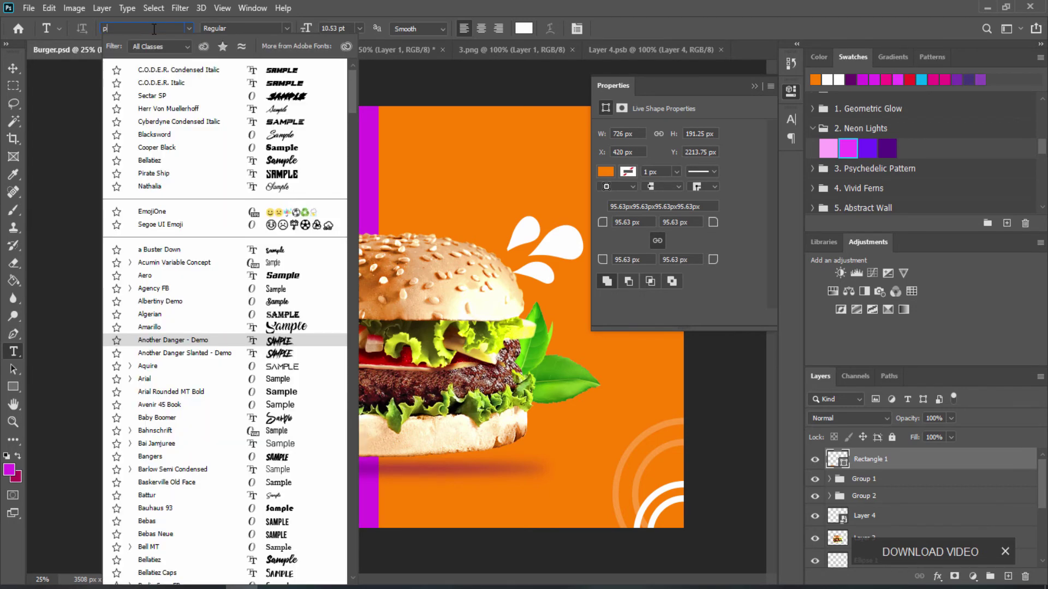
{"action": "type", "text": "oppins"}
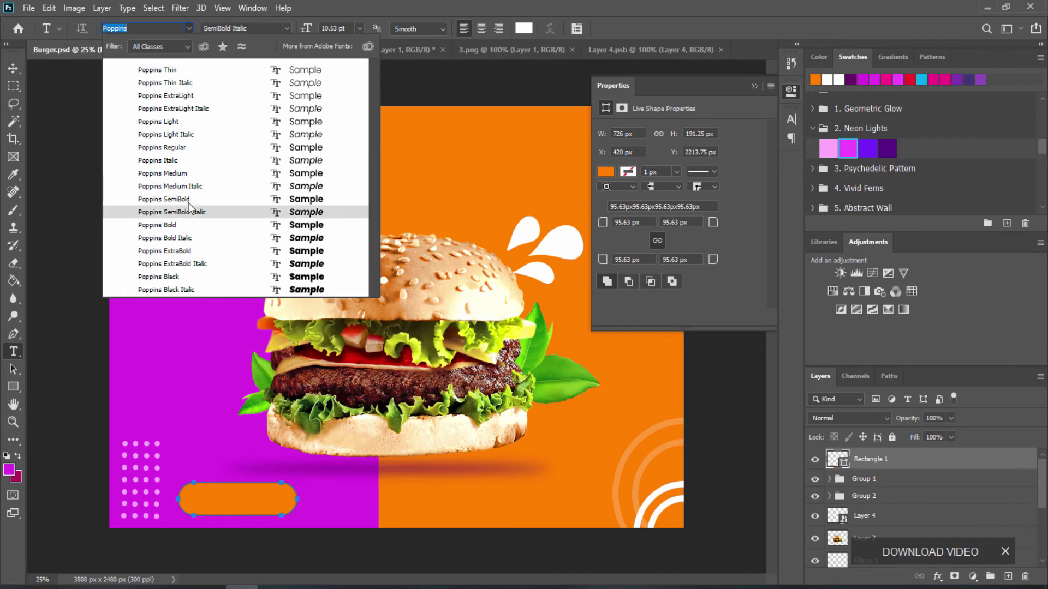
{"action": "left_click", "coordinate": [190, 200]}
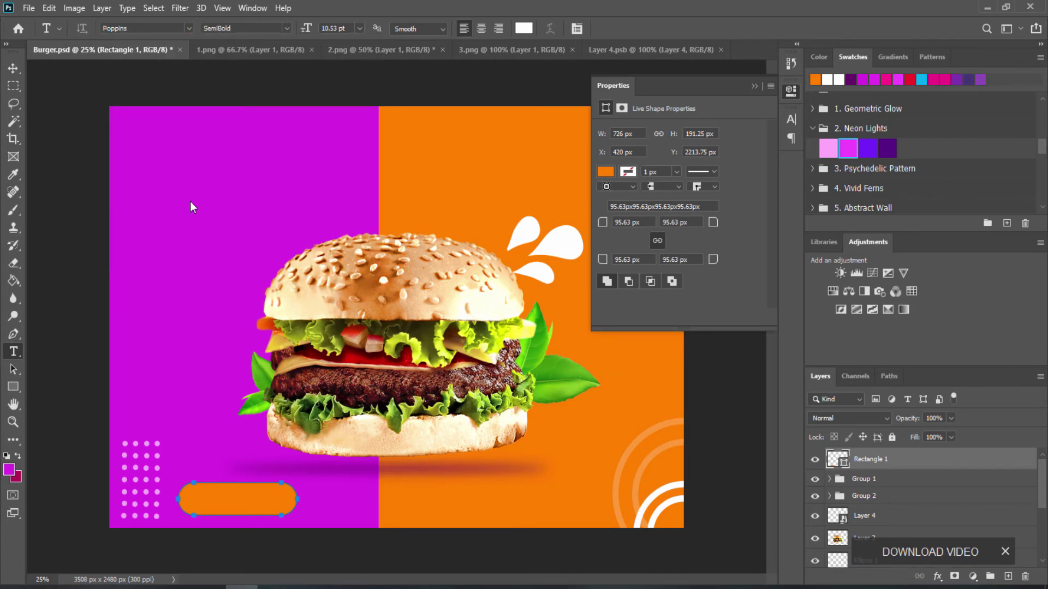
{"action": "left_click", "coordinate": [189, 405]}
{"action": "type", "text": "ORDER NOW"}
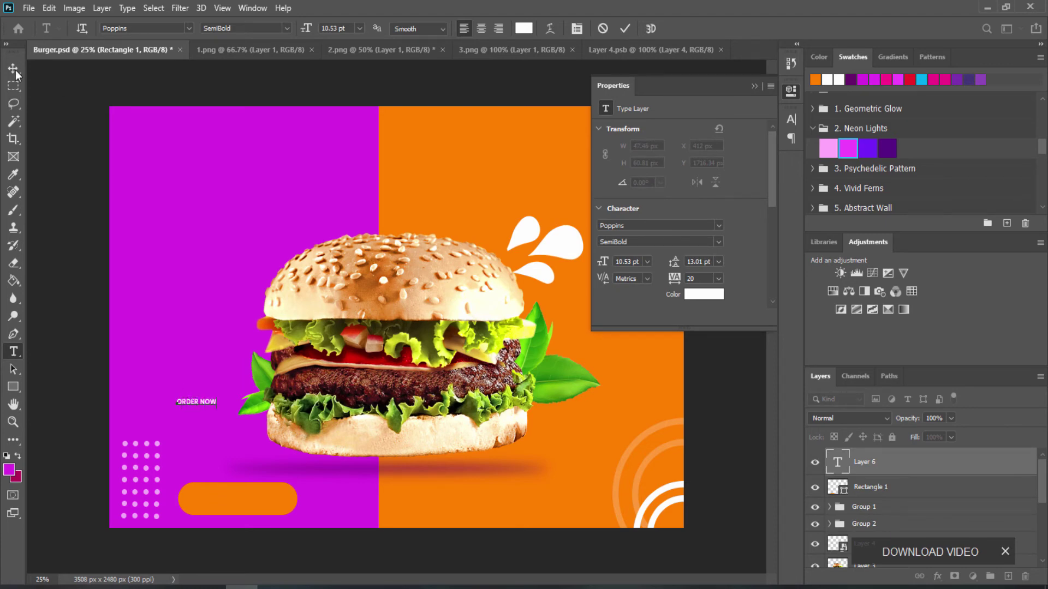
{"action": "left_click", "coordinate": [13, 68]}
Step: Move ORDER NOW onto the orange pill and enlarge it to 20.53 pt
{"action": "key", "text": "ctrl+plus"}
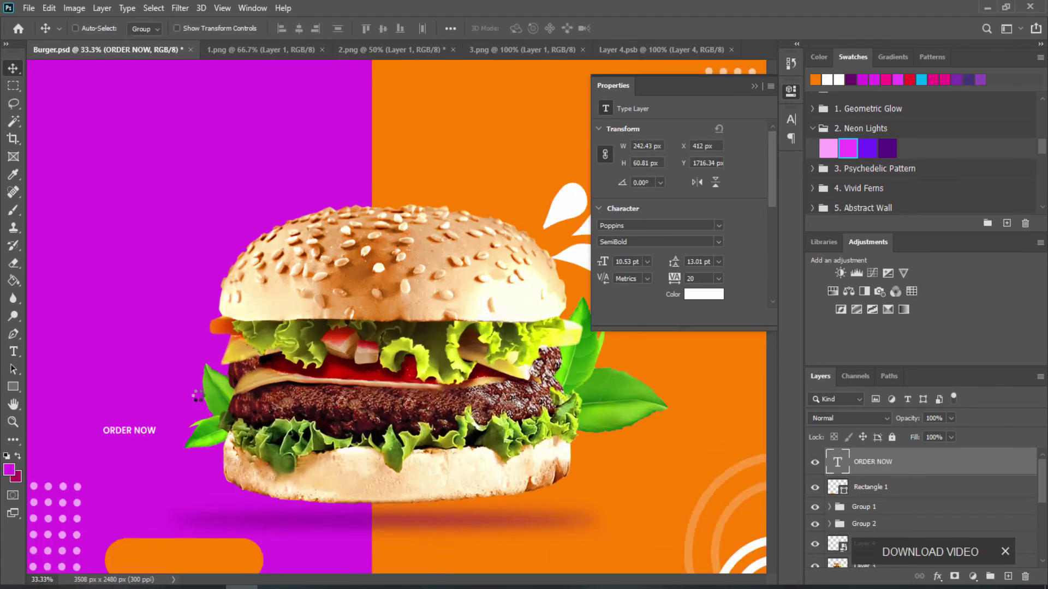
{"action": "left_click_drag", "start_coordinate": [80, 397], "coordinate": [311, 299]}
{"action": "left_click_drag", "start_coordinate": [356, 338], "coordinate": [421, 537]}
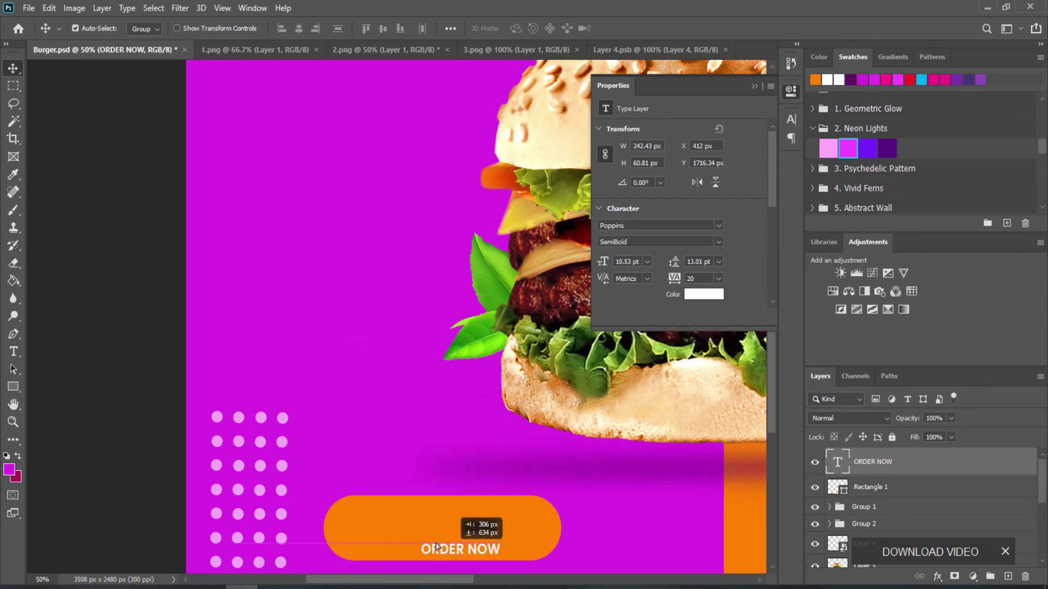
{"action": "double_click", "coordinate": [421, 538]}
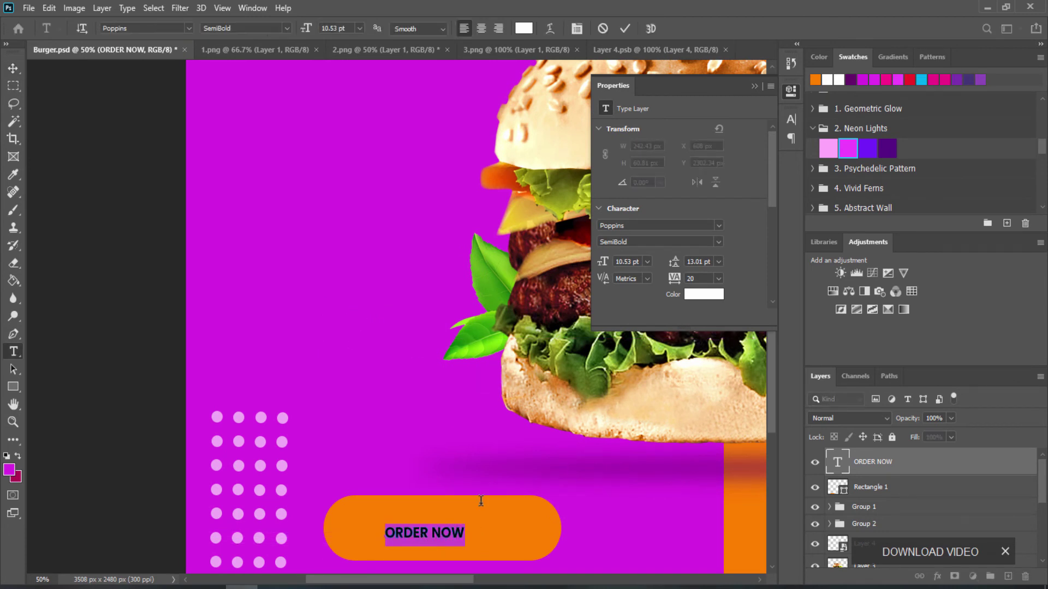
{"action": "left_click_drag", "start_coordinate": [603, 266], "coordinate": [607, 271]}
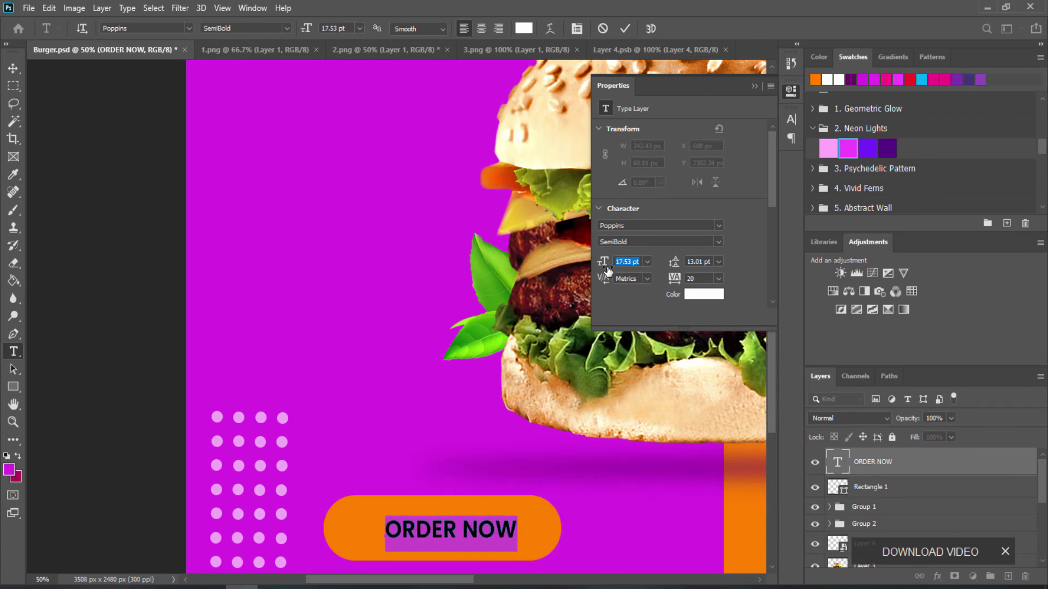
{"action": "left_click_drag", "start_coordinate": [607, 270], "coordinate": [614, 270]}
{"action": "left_click", "coordinate": [13, 68]}
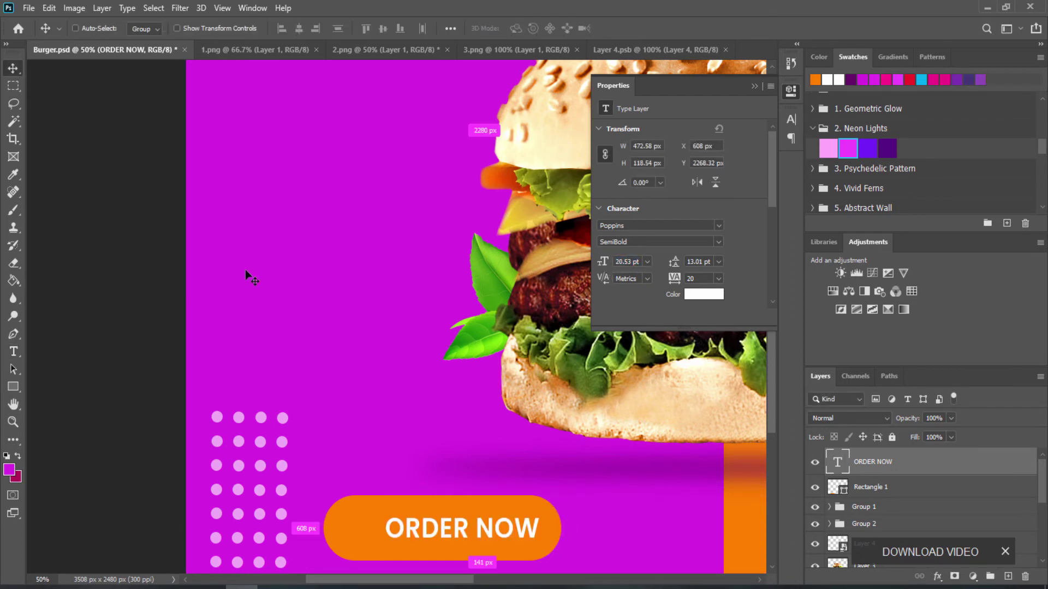
Step: Centre ORDER NOW on the button and make it bold
{"action": "scroll", "coordinate": [244, 269], "scroll_direction": "down", "scroll_amount": 1}
{"action": "scroll", "coordinate": [245, 270], "scroll_direction": "up", "scroll_amount": 1}
{"action": "scroll", "coordinate": [327, 203], "scroll_direction": "down", "scroll_amount": 1}
{"action": "scroll", "coordinate": [444, 325], "scroll_direction": "down", "scroll_amount": 2}
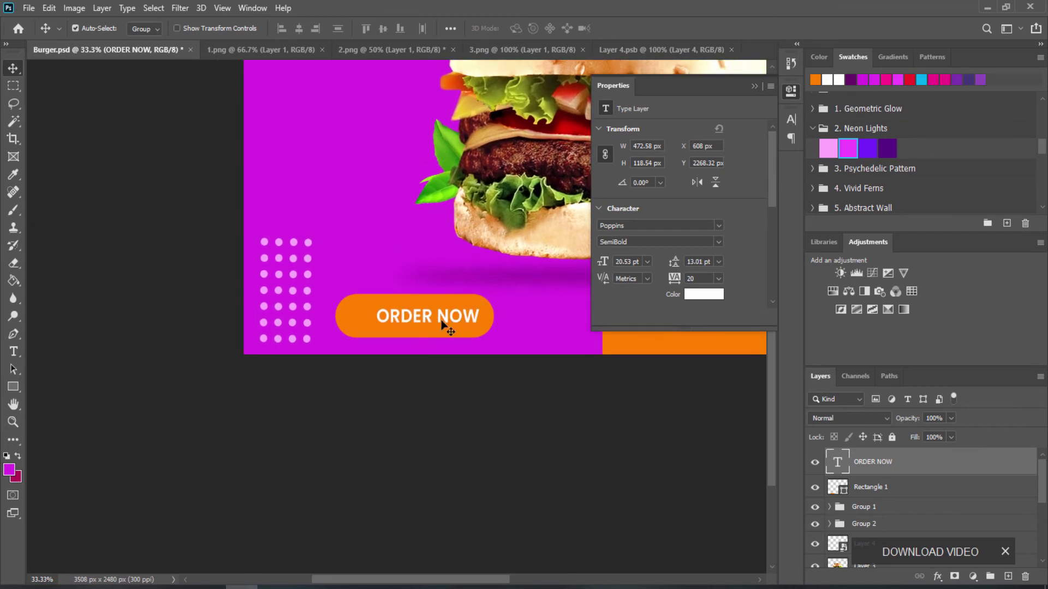
{"action": "left_click_drag", "start_coordinate": [442, 325], "coordinate": [432, 322]}
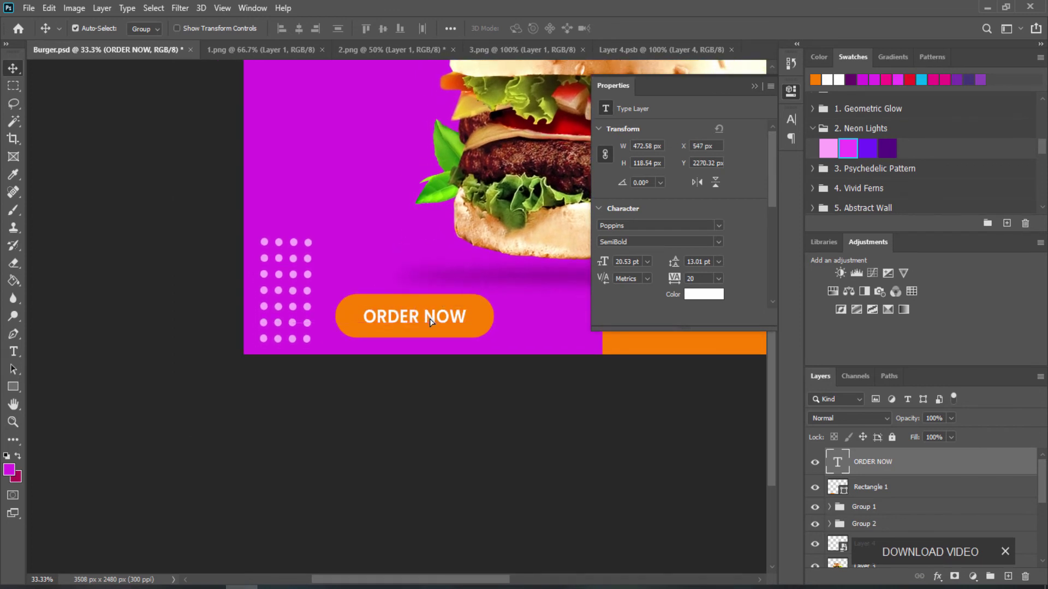
{"action": "double_click", "coordinate": [431, 322]}
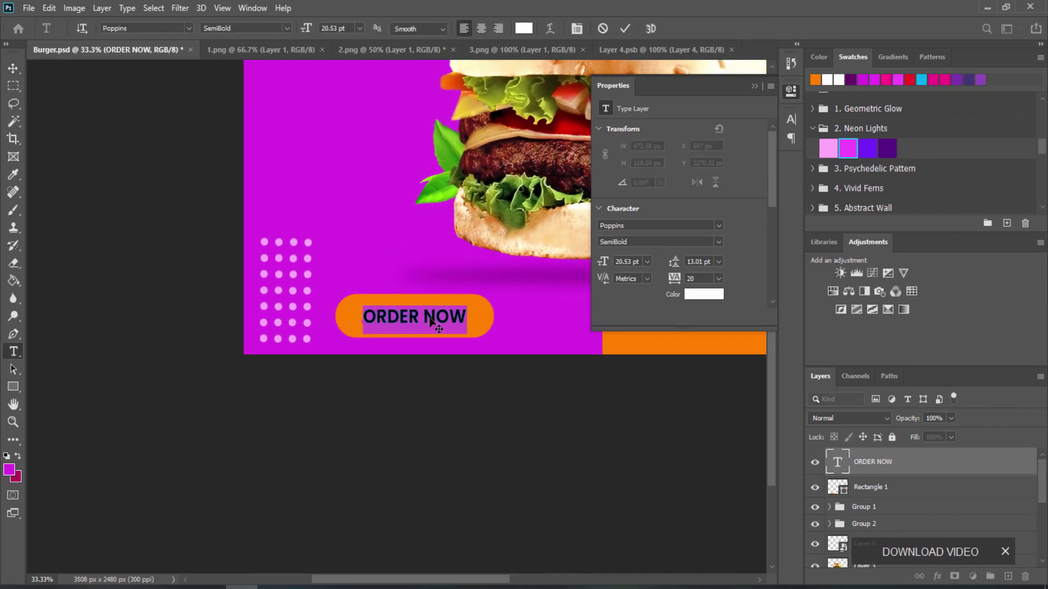
{"action": "left_click", "coordinate": [286, 28]}
{"action": "left_click", "coordinate": [275, 181]}
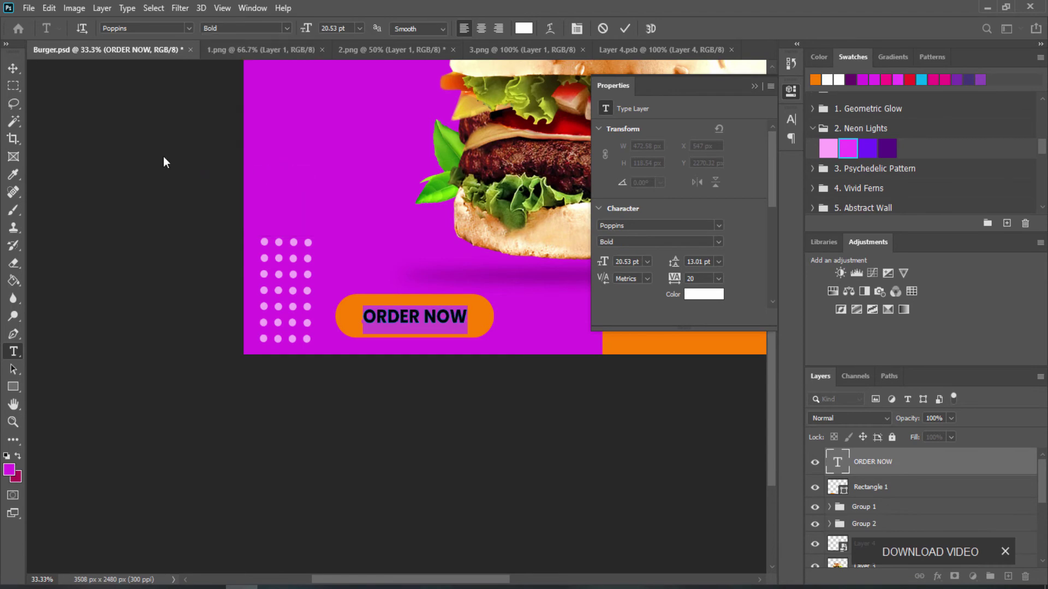
{"action": "left_click", "coordinate": [13, 68]}
Step: Zoom out to review the whole banner, then zoom back in
{"action": "key", "text": "ctrl+0"}
{"action": "key", "text": "ctrl+minus"}
{"action": "key", "text": "ctrl+minus"}
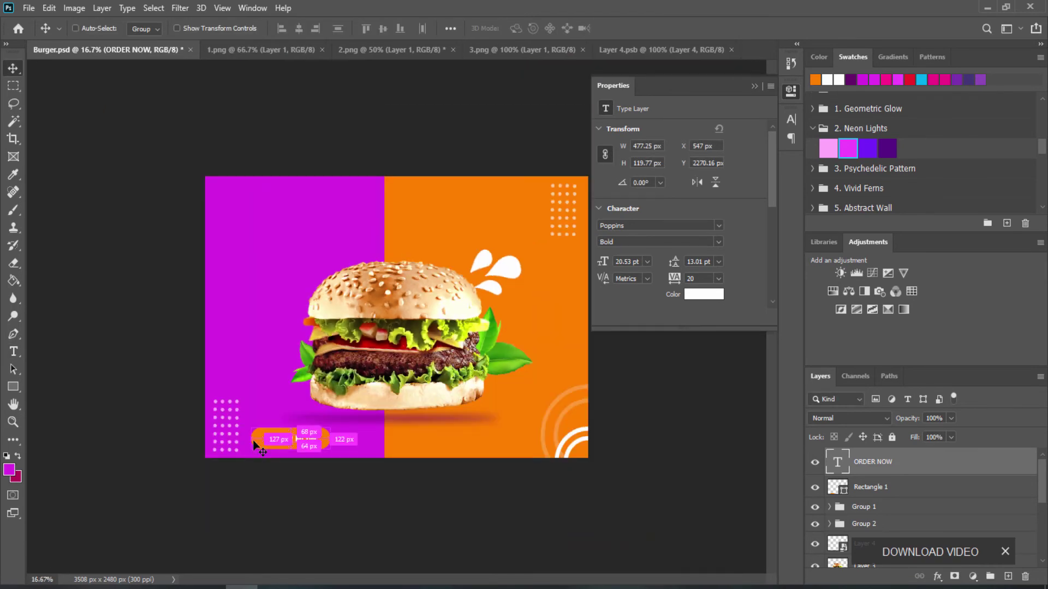
{"action": "left_click", "coordinate": [299, 513], "text": "ctrl"}
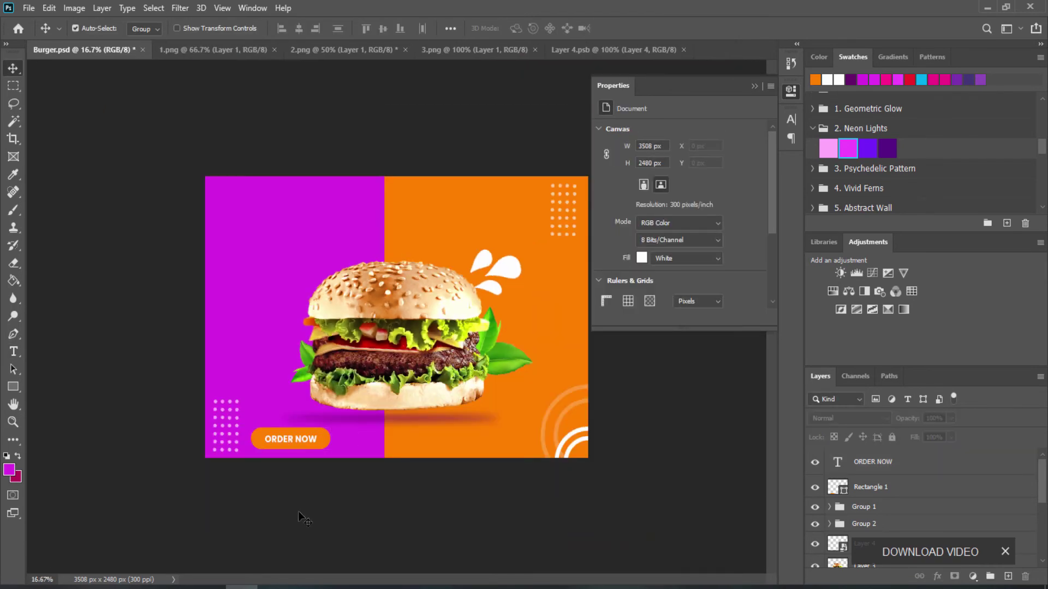
{"action": "key", "text": "ctrl+plus"}
{"action": "key", "text": "ctrl+plus"}
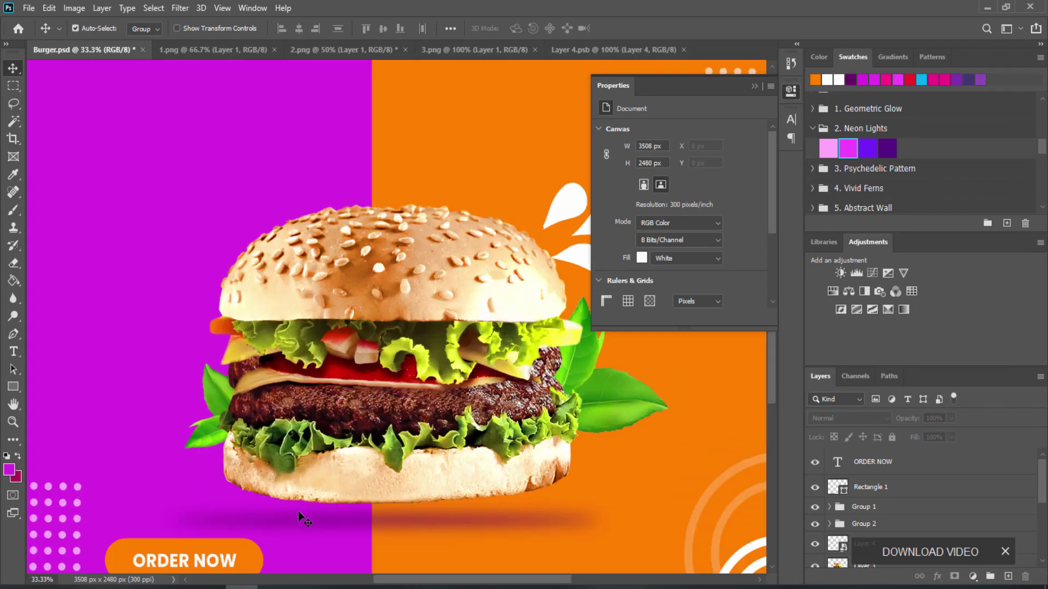
{"action": "mouse_move", "coordinate": [218, 161]}
{"action": "left_mouse_down"}
{"action": "mouse_move", "coordinate": [360, 330]}
{"action": "mouse_move", "coordinate": [199, 201]}
{"action": "mouse_move", "coordinate": [329, 211]}
{"action": "mouse_move", "coordinate": [285, 215]}
{"action": "left_mouse_up"}
Step: Browse the burger image results in Chrome, then minimize it to return to the banner
{"action": "key", "text": "alt+Tab"}
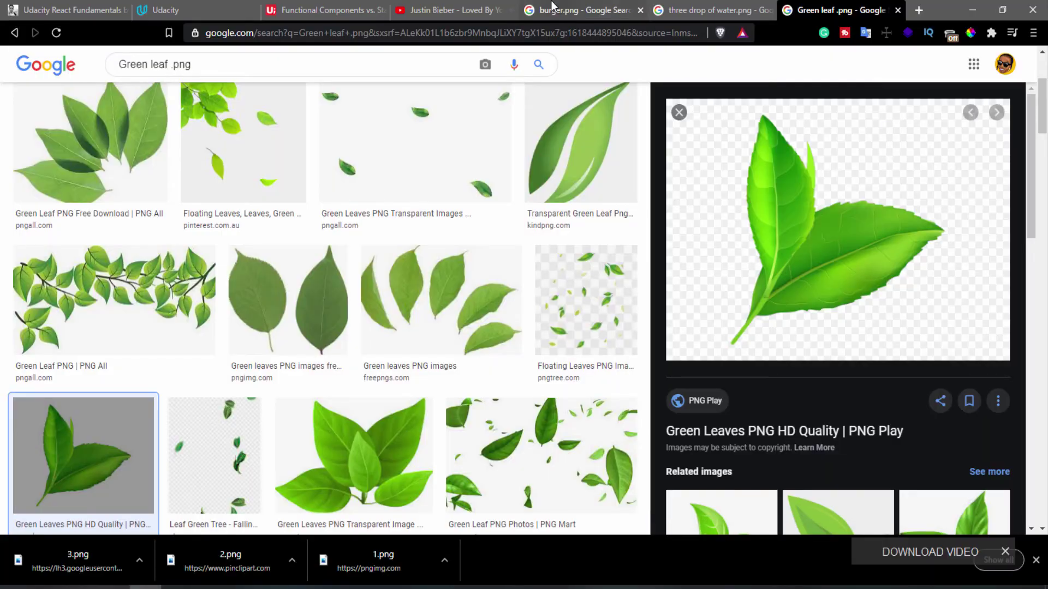
{"action": "left_click", "coordinate": [578, 10]}
{"action": "scroll", "coordinate": [474, 207], "scroll_direction": "down", "scroll_amount": 1}
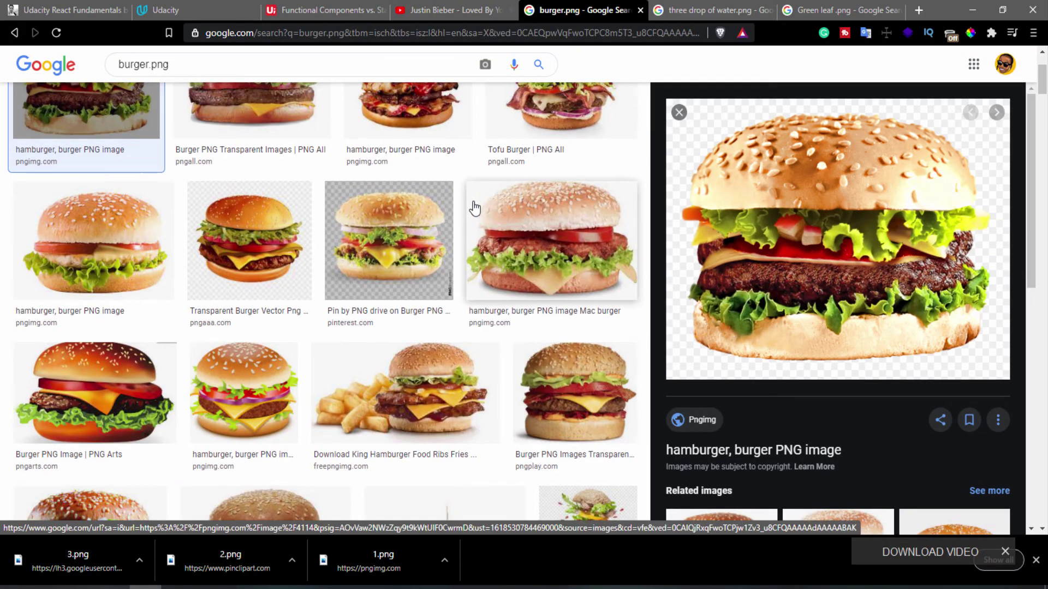
{"action": "scroll", "coordinate": [474, 207], "scroll_direction": "down", "scroll_amount": 5}
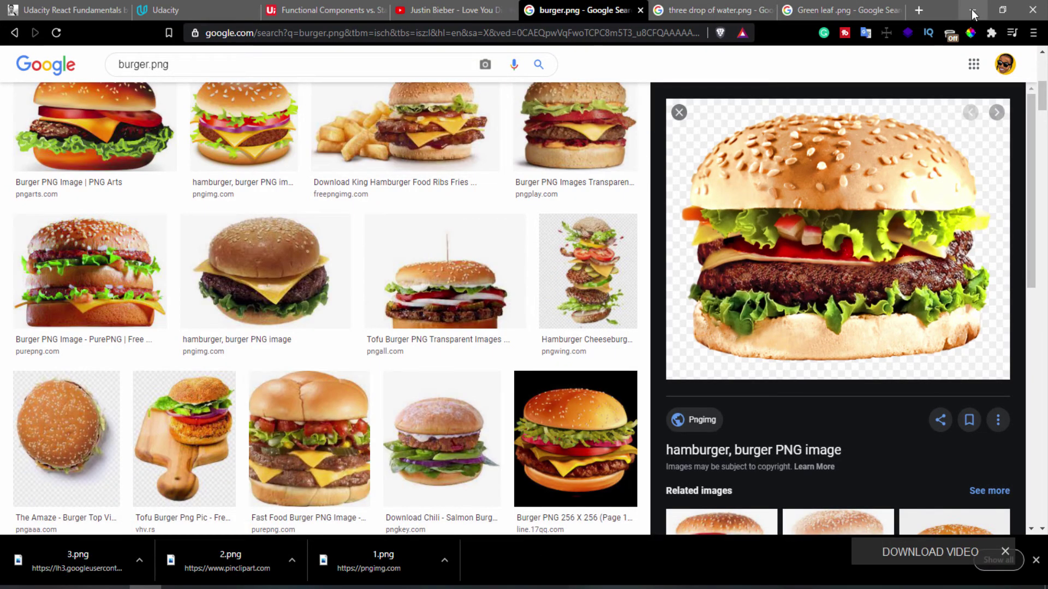
{"action": "left_click", "coordinate": [973, 11]}
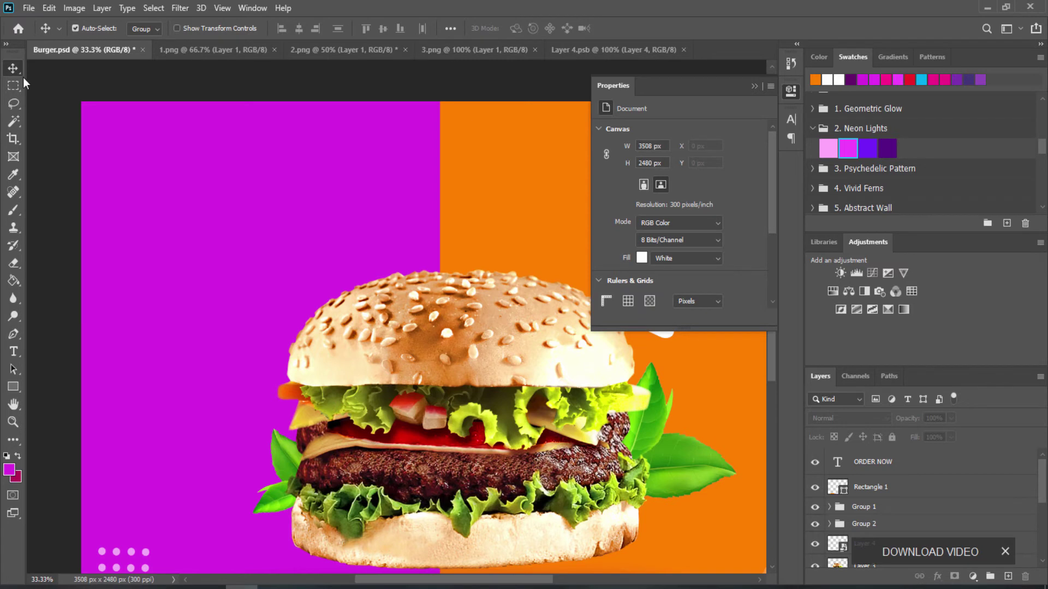
Step: Type 'Cheese Burger' as a new text layer above the burger
{"action": "left_click", "coordinate": [14, 351]}
{"action": "left_click", "coordinate": [754, 86]}
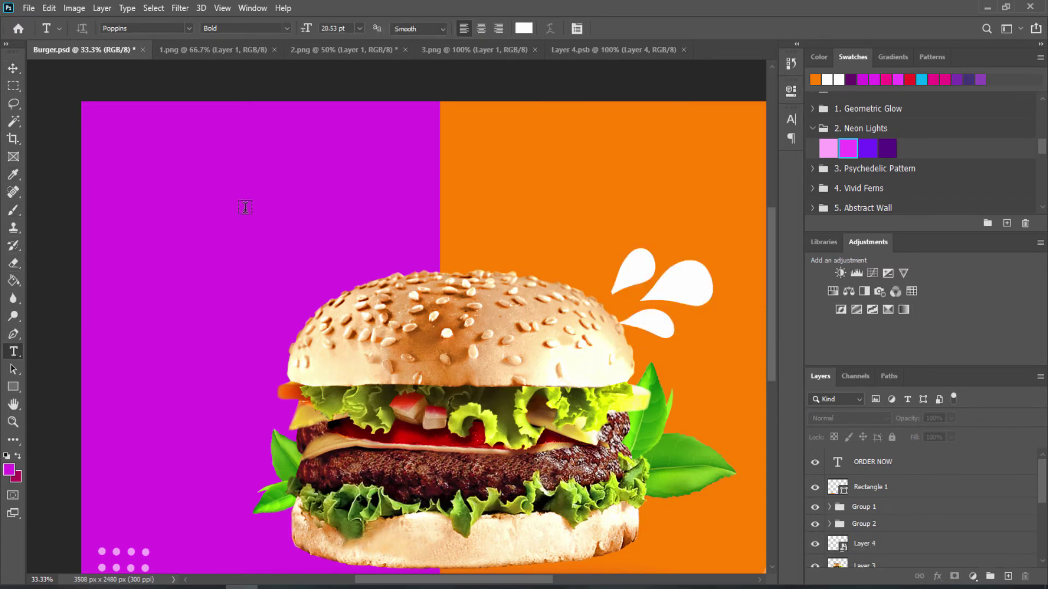
{"action": "left_click", "coordinate": [237, 221]}
{"action": "type", "text": "ch"}
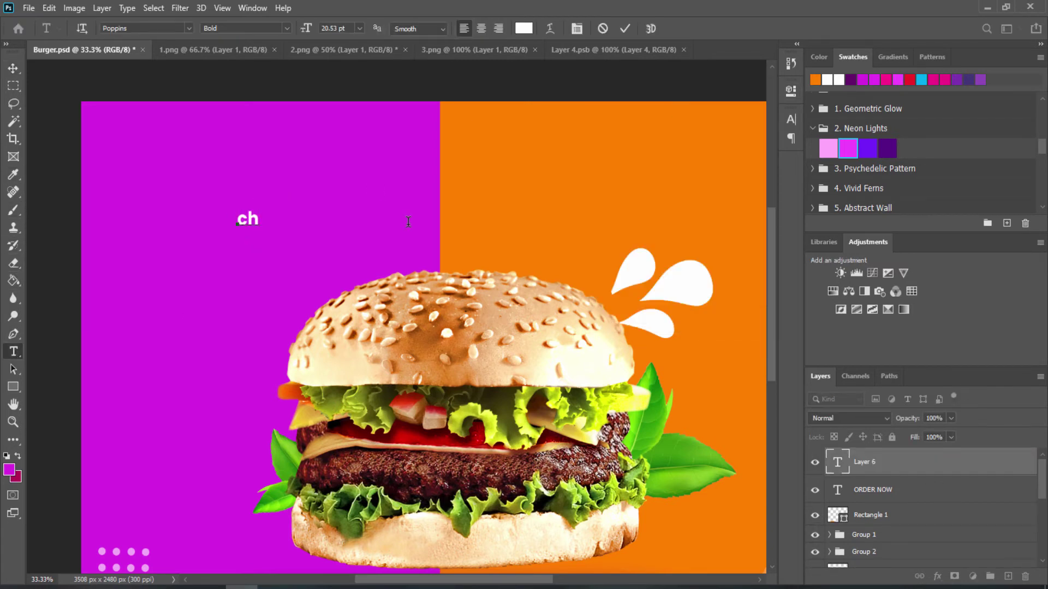
{"action": "type", "text": "Cheese B"}
{"action": "type", "text": "urge"}
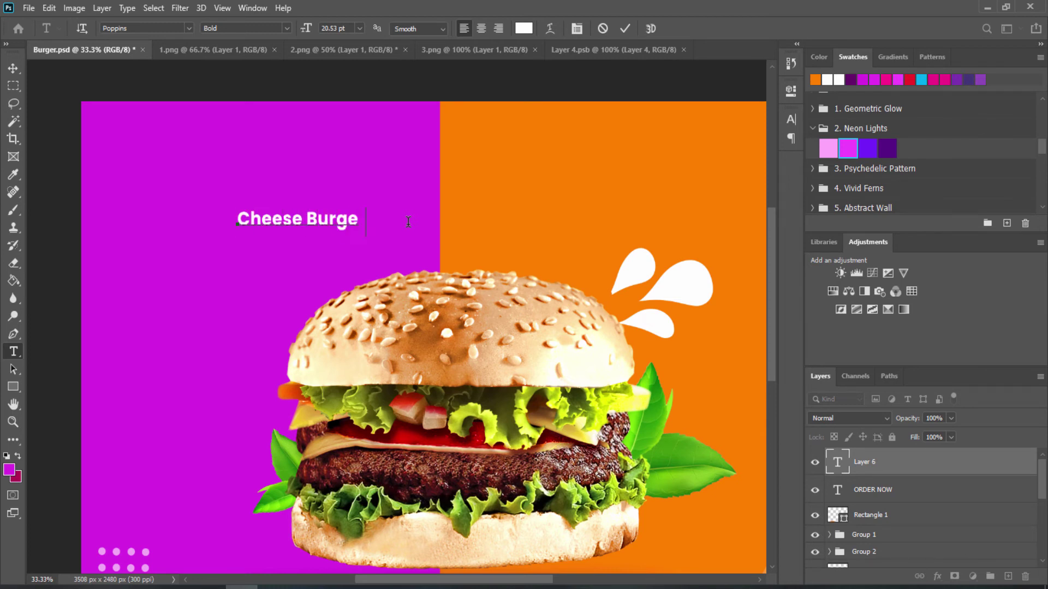
{"action": "type", "text": "r"}
{"action": "key", "text": "ctrl+a"}
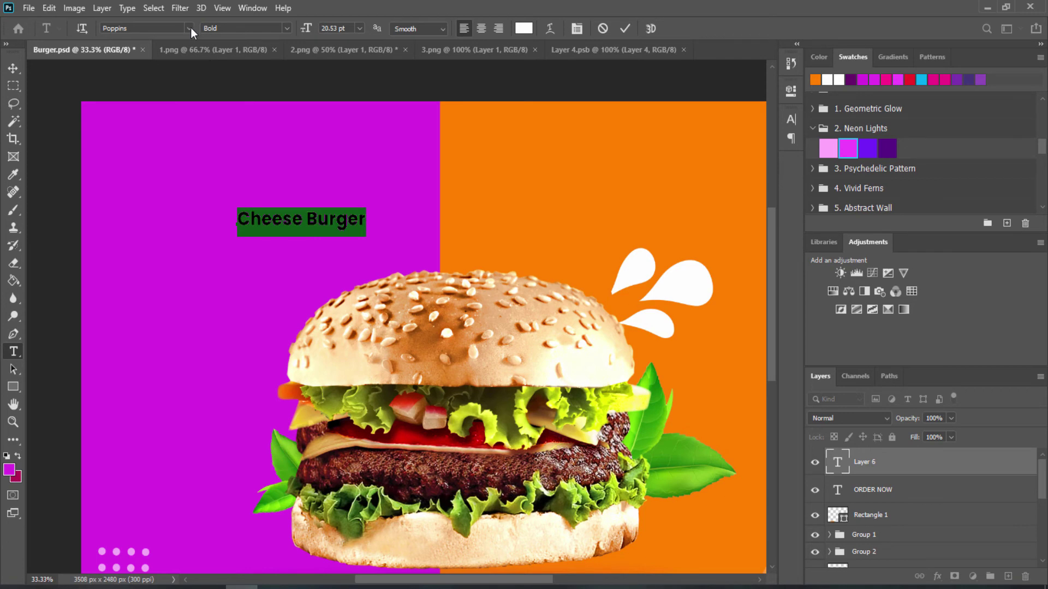
Step: Style the headline in white Herr Von Muellerhoff at about 136 pt
{"action": "left_click", "coordinate": [190, 28]}
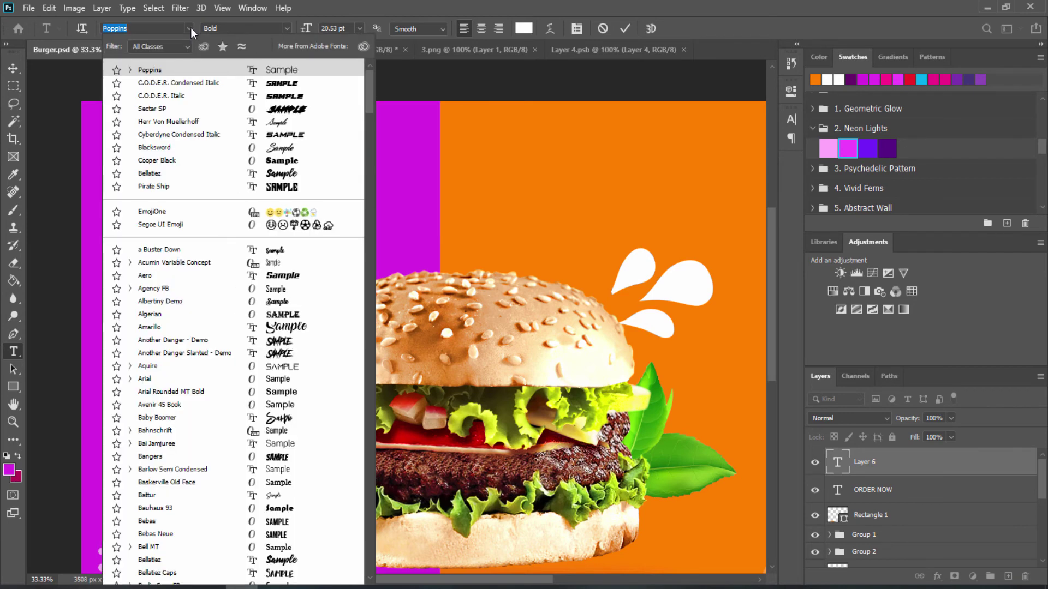
{"action": "left_click", "coordinate": [257, 125]}
{"action": "left_click", "coordinate": [9, 470]}
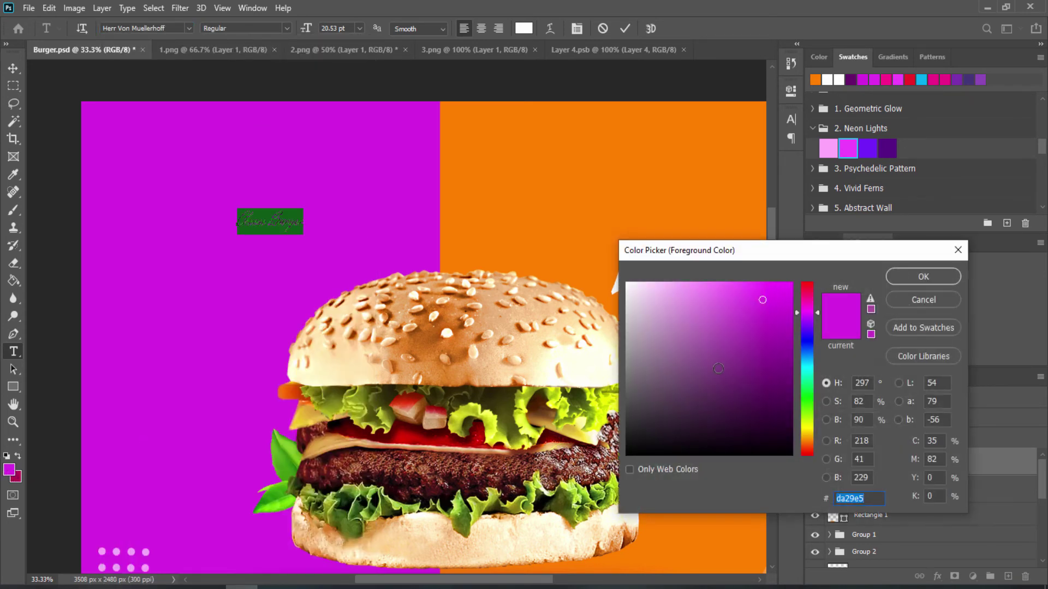
{"action": "left_click", "coordinate": [624, 269]}
{"action": "left_click", "coordinate": [924, 274]}
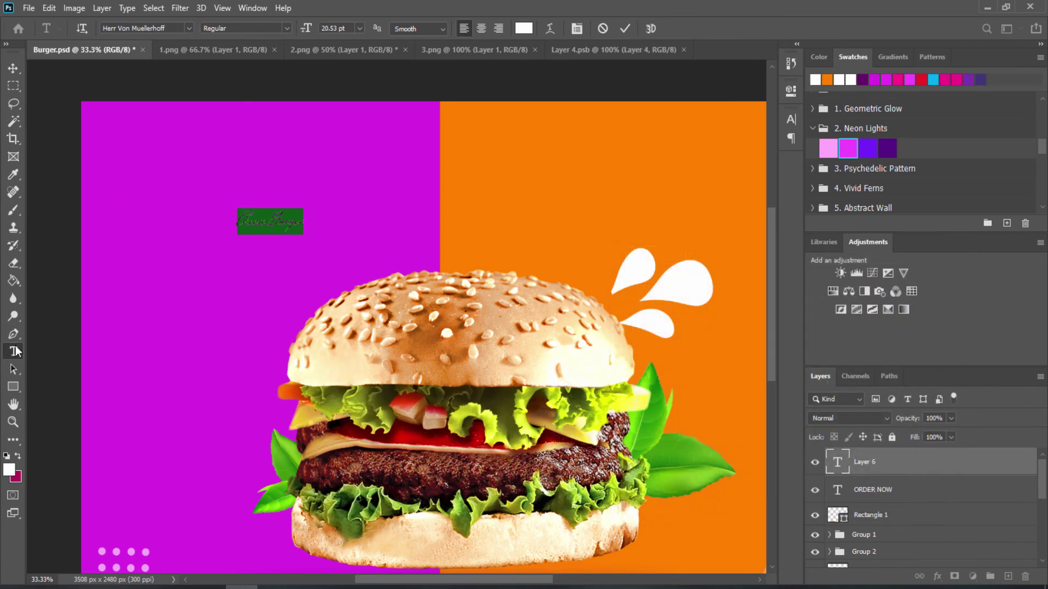
{"action": "left_click_drag", "start_coordinate": [306, 28], "coordinate": [379, 31]}
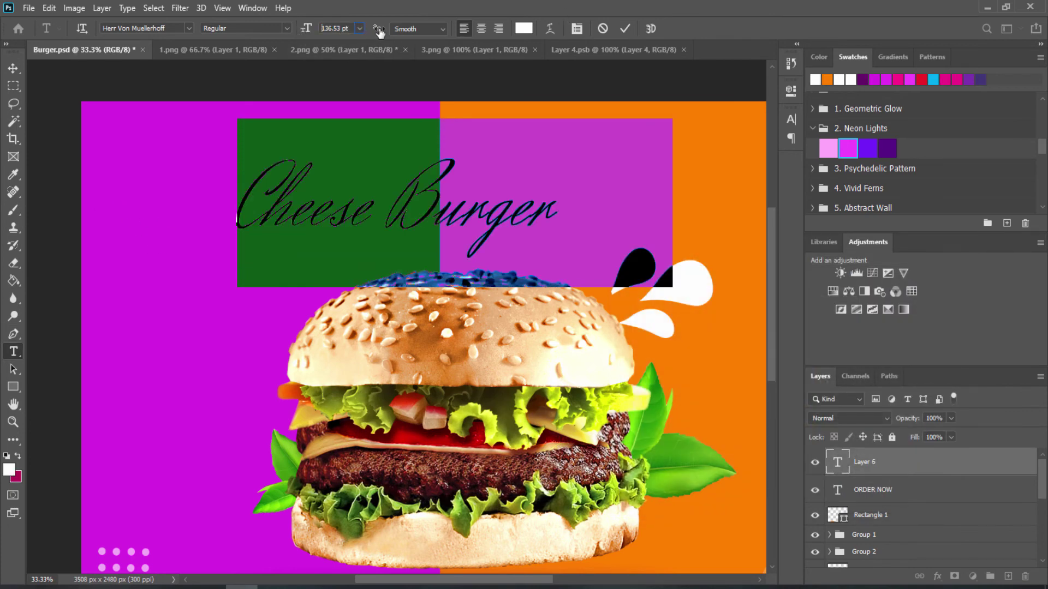
{"action": "left_click", "coordinate": [13, 67]}
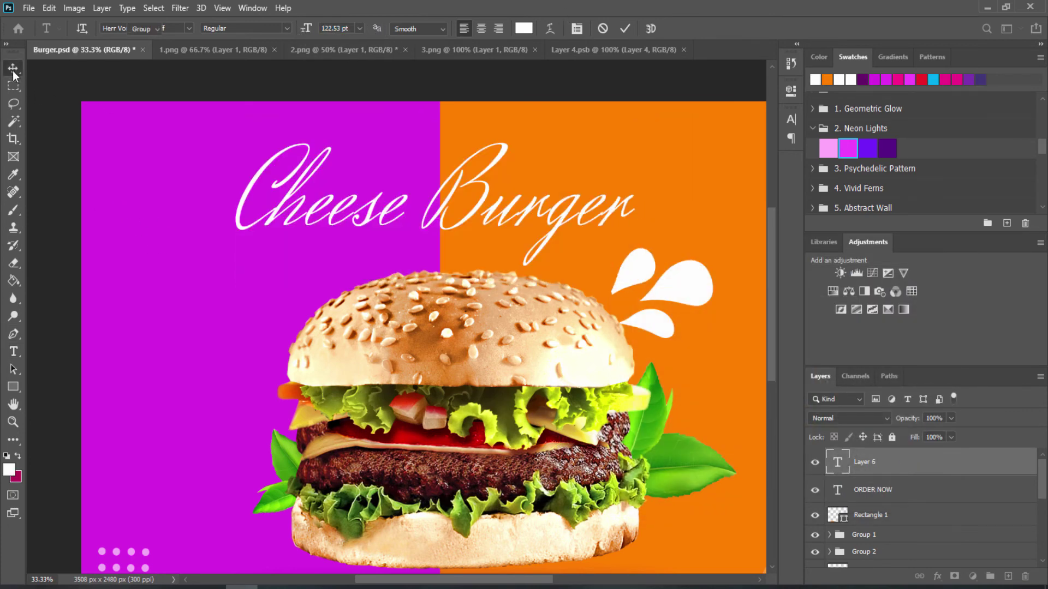
Step: Nudge the headline up-right and switch its font to Blacksword
{"action": "left_click_drag", "start_coordinate": [479, 206], "coordinate": [495, 190]}
{"action": "double_click", "coordinate": [501, 179]}
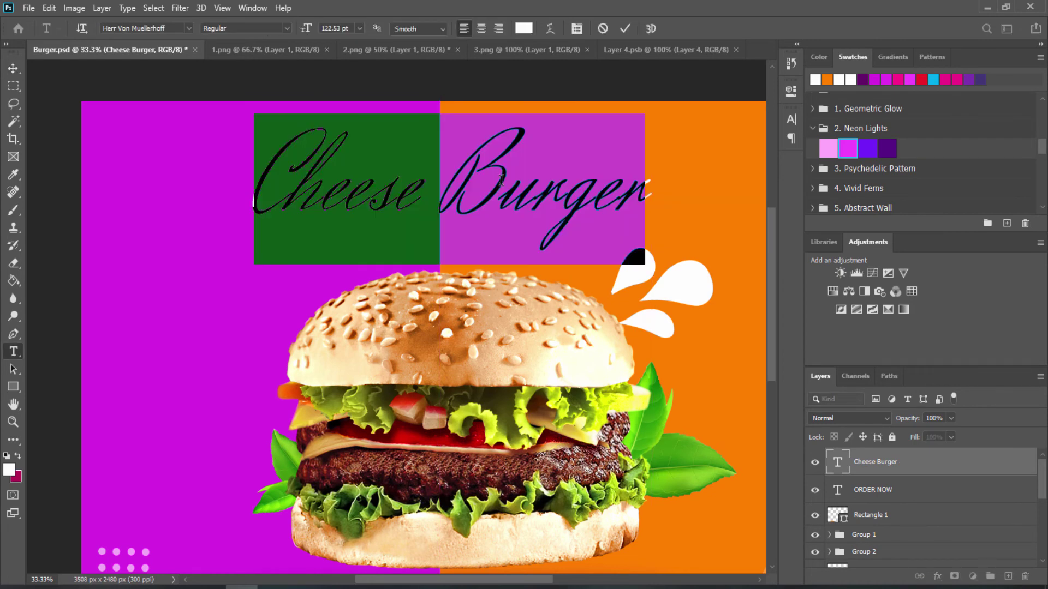
{"action": "left_click", "coordinate": [189, 28]}
{"action": "scroll", "coordinate": [257, 285], "scroll_direction": "down", "scroll_amount": 5}
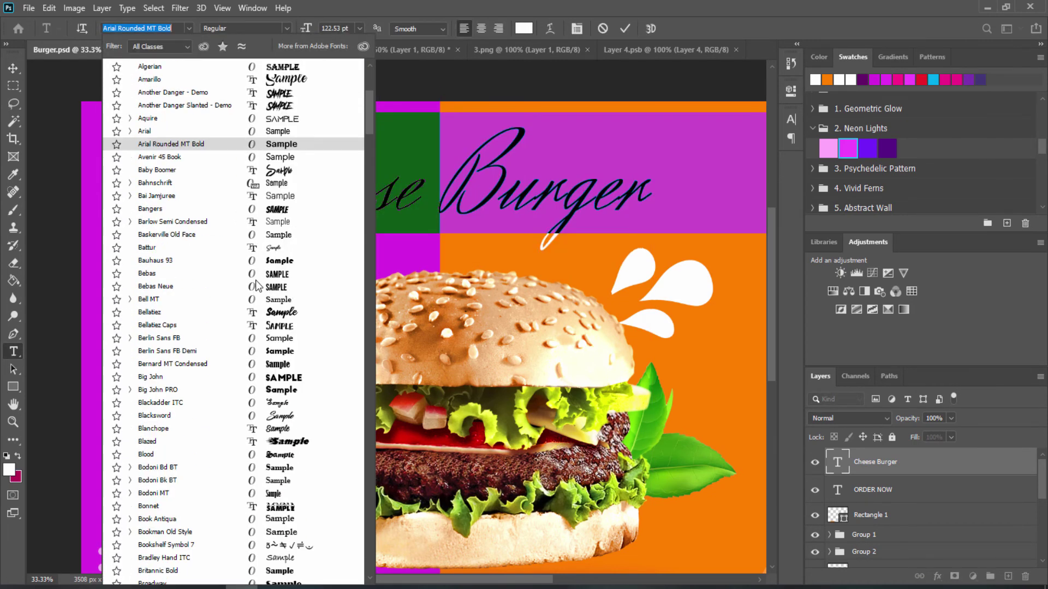
{"action": "scroll", "coordinate": [257, 285], "scroll_direction": "down", "scroll_amount": 3}
{"action": "scroll", "coordinate": [256, 285], "scroll_direction": "down", "scroll_amount": 1}
{"action": "scroll", "coordinate": [256, 285], "scroll_direction": "down", "scroll_amount": 3}
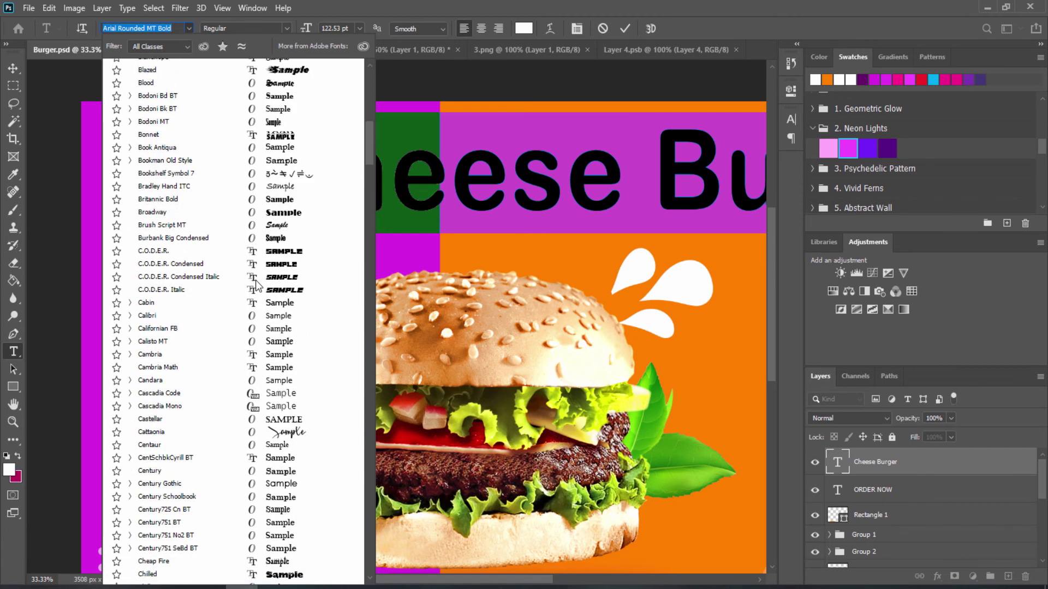
{"action": "scroll", "coordinate": [256, 284], "scroll_direction": "down", "scroll_amount": 3}
{"action": "scroll", "coordinate": [257, 284], "scroll_direction": "down", "scroll_amount": 1}
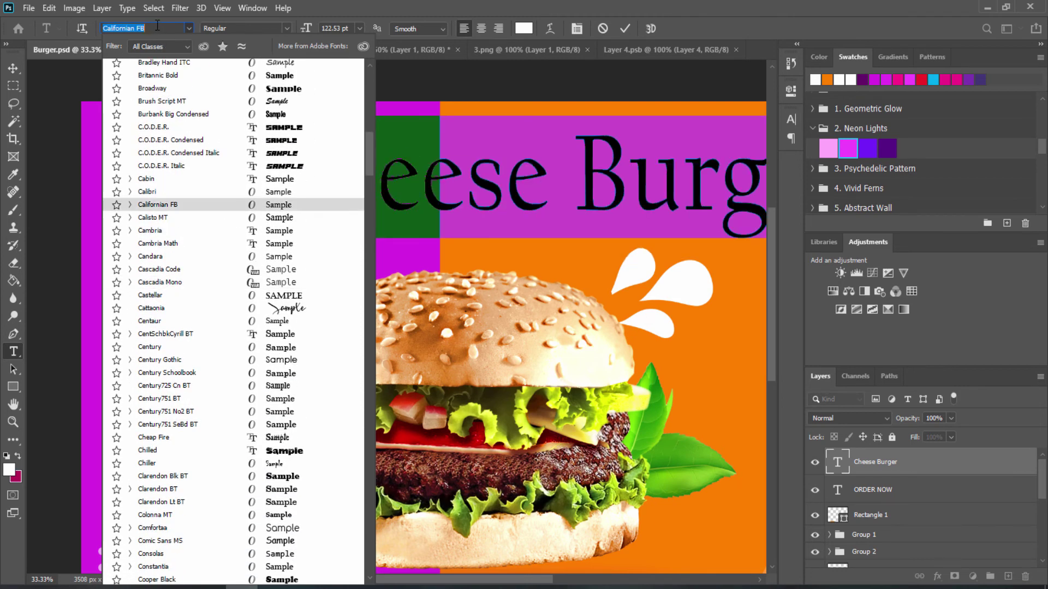
{"action": "type", "text": "BL"}
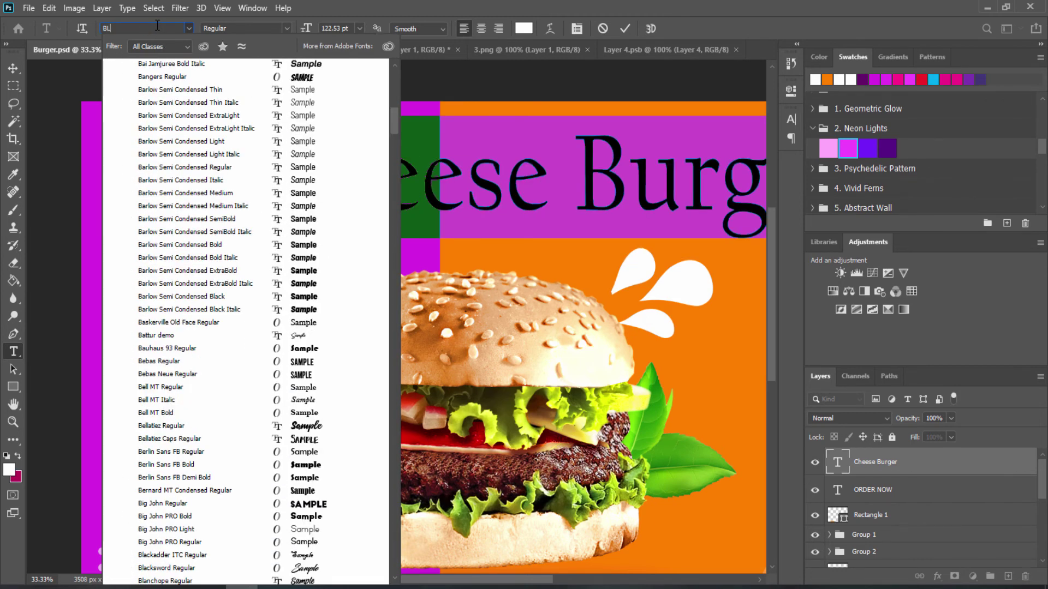
{"action": "type", "text": "ACK"}
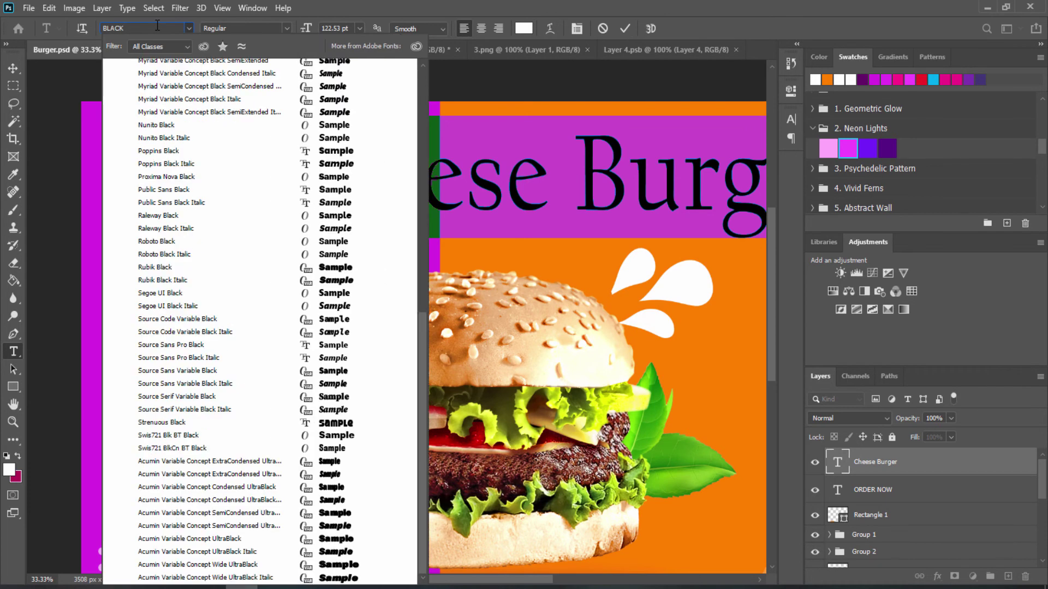
{"action": "type", "text": "s"}
{"action": "left_click", "coordinate": [151, 70]}
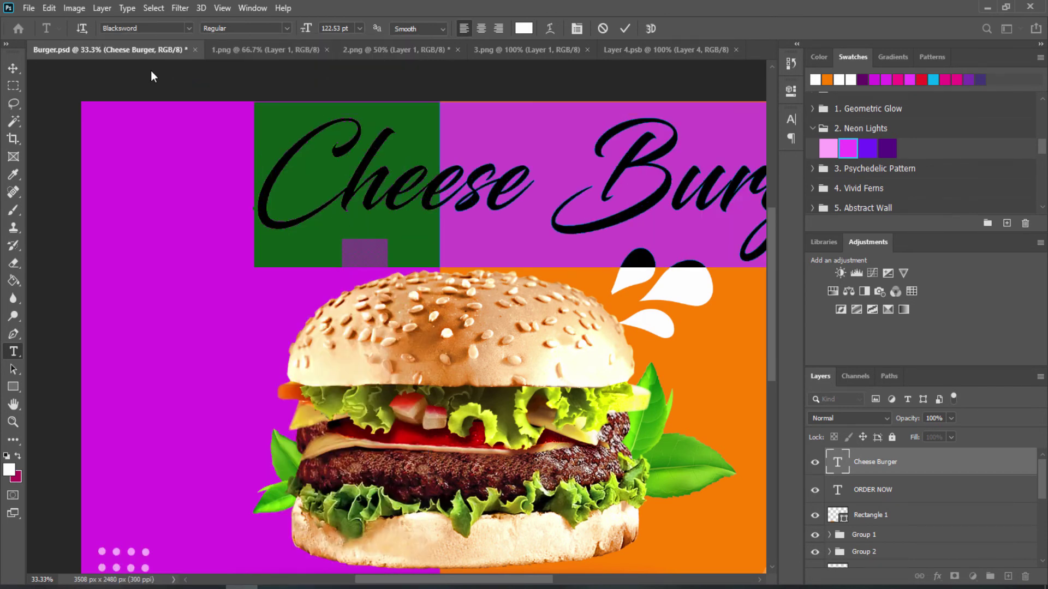
Step: Shrink the Blacksword headline and position it across the top of the banner
{"action": "left_click_drag", "start_coordinate": [304, 28], "coordinate": [280, 40]}
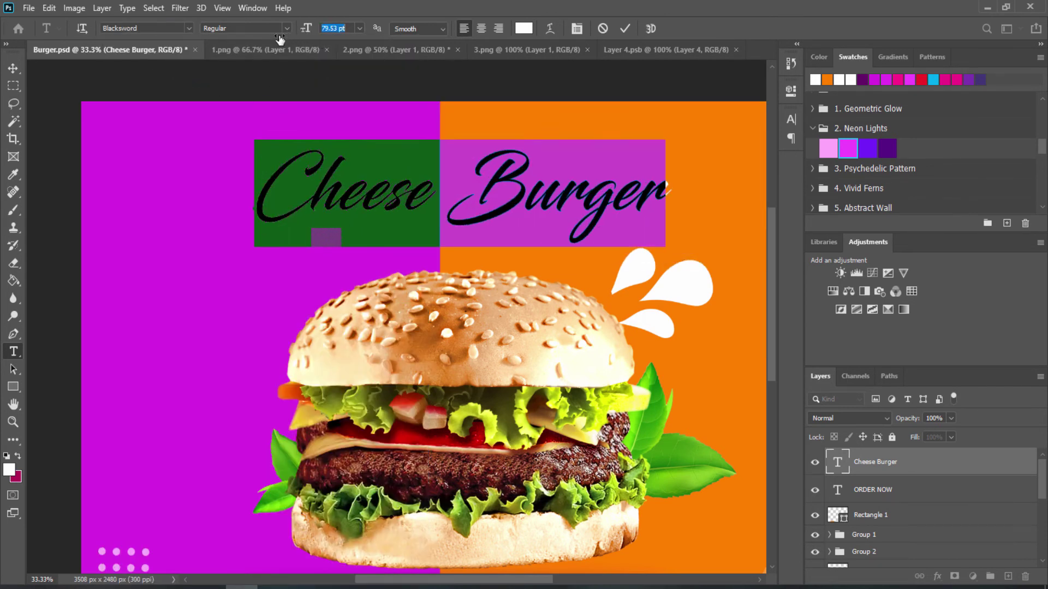
{"action": "key", "text": "ctrl+Return"}
{"action": "key", "text": "v"}
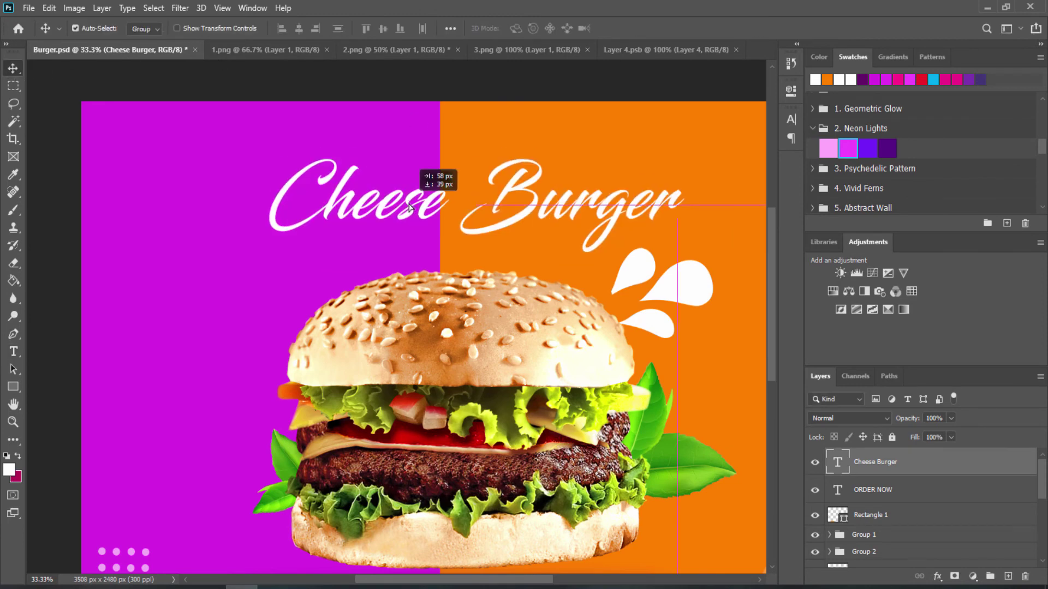
{"action": "left_click_drag", "start_coordinate": [409, 199], "coordinate": [423, 200]}
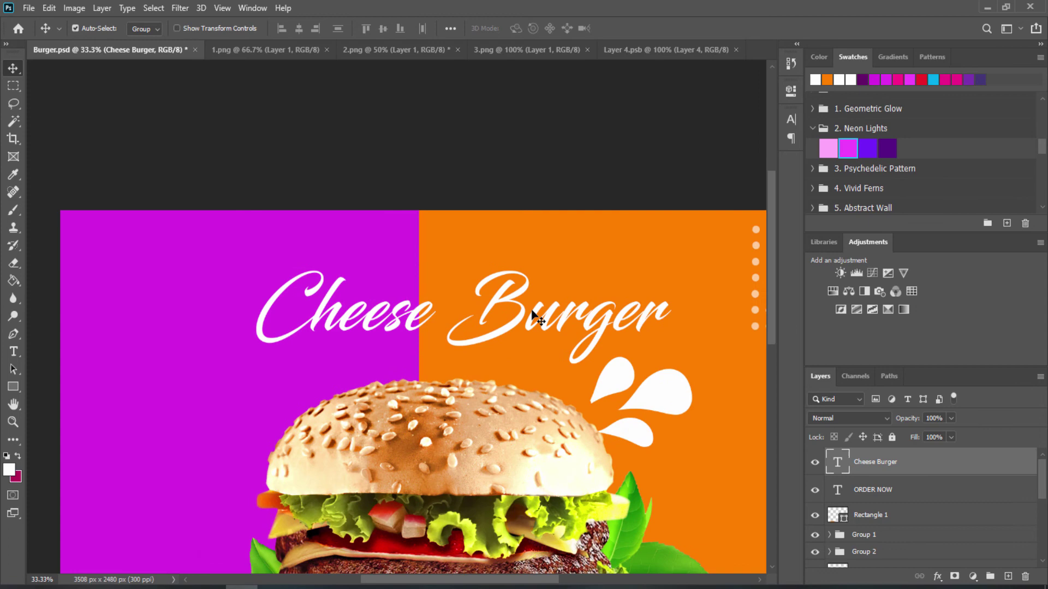
Step: Change the headline font to Pirate Ship and move it up and left
{"action": "double_click", "coordinate": [534, 320]}
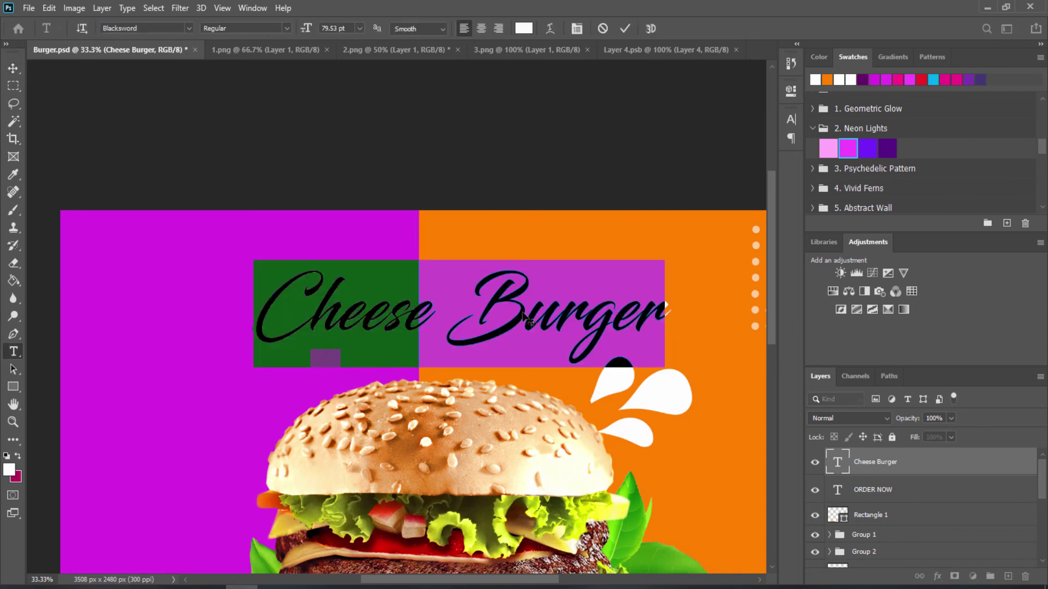
{"action": "left_click", "coordinate": [151, 28]}
{"action": "type", "text": "Pirate"}
{"action": "left_click", "coordinate": [167, 70]}
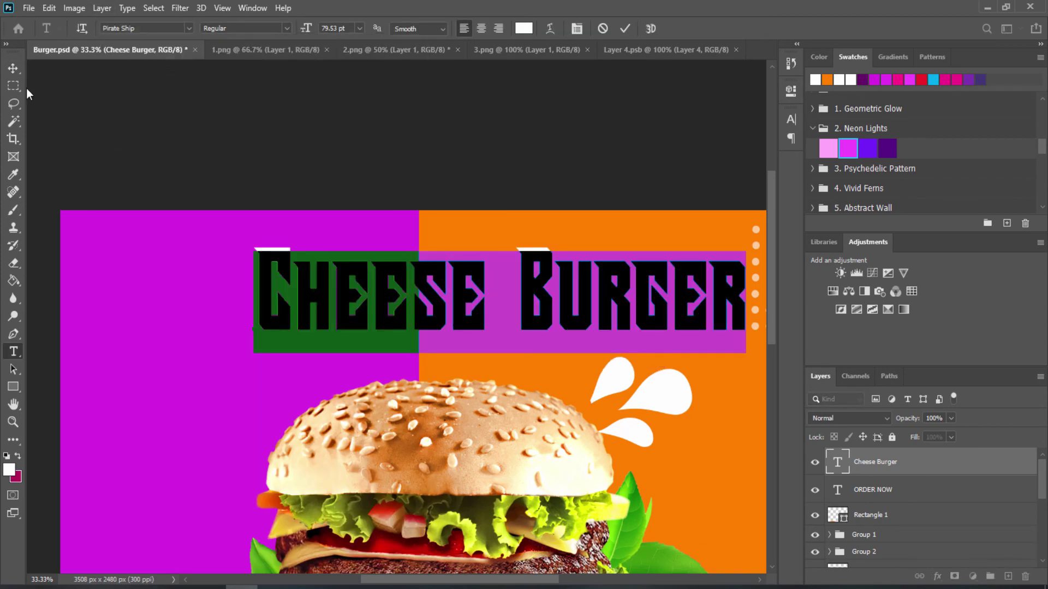
{"action": "left_click", "coordinate": [13, 68]}
{"action": "left_click_drag", "start_coordinate": [467, 285], "coordinate": [436, 278]}
Step: Search fonts for 'scr' and try a script font on the headline
{"action": "scroll", "coordinate": [436, 278], "scroll_direction": "down", "scroll_amount": 3}
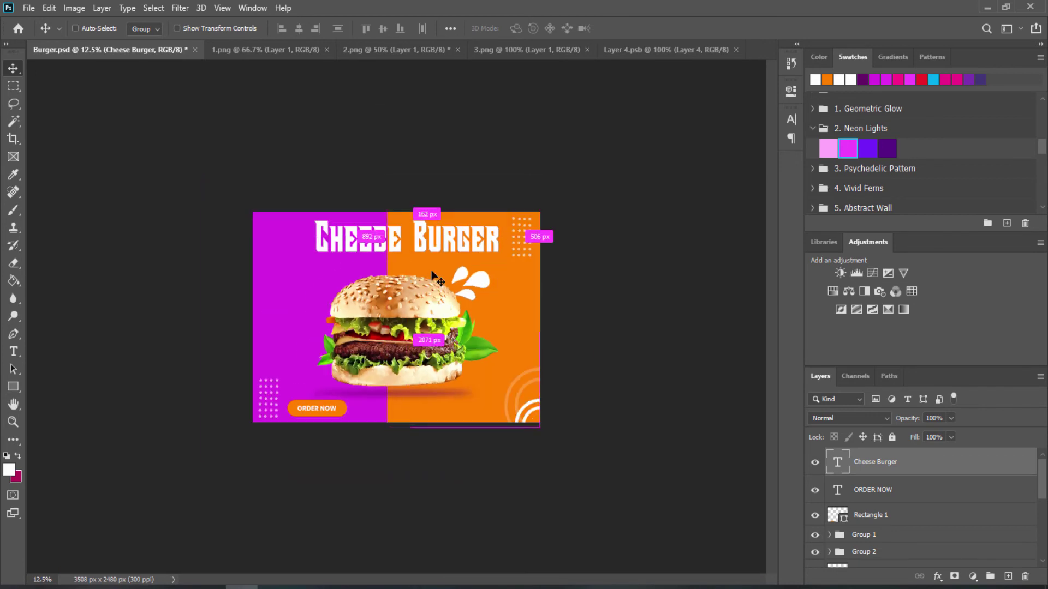
{"action": "scroll", "coordinate": [437, 279], "scroll_direction": "up", "scroll_amount": 2}
{"action": "double_click", "coordinate": [391, 163]}
{"action": "left_click", "coordinate": [161, 30]}
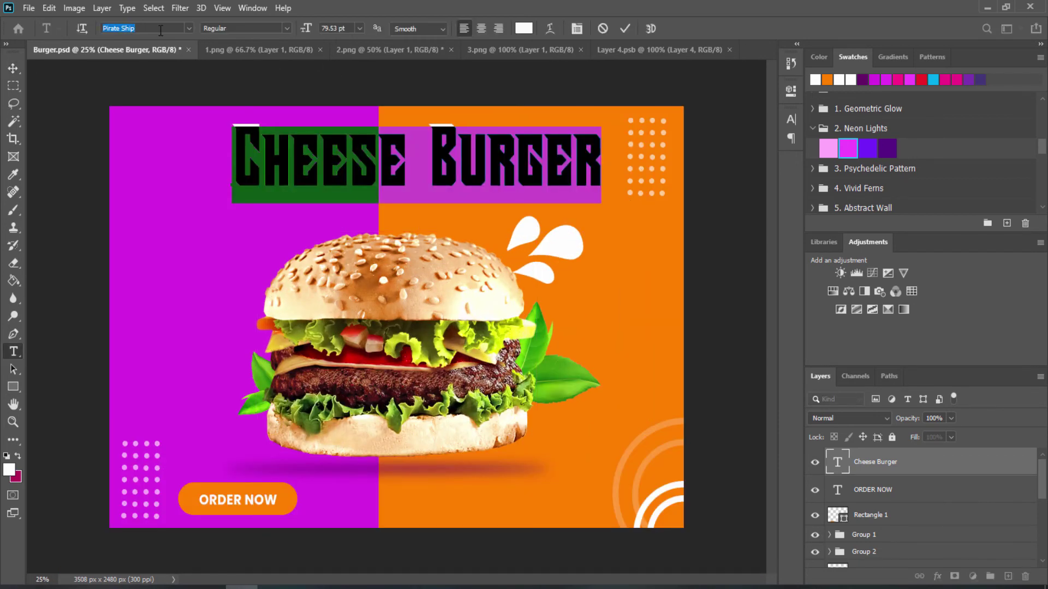
{"action": "type", "text": "scr"}
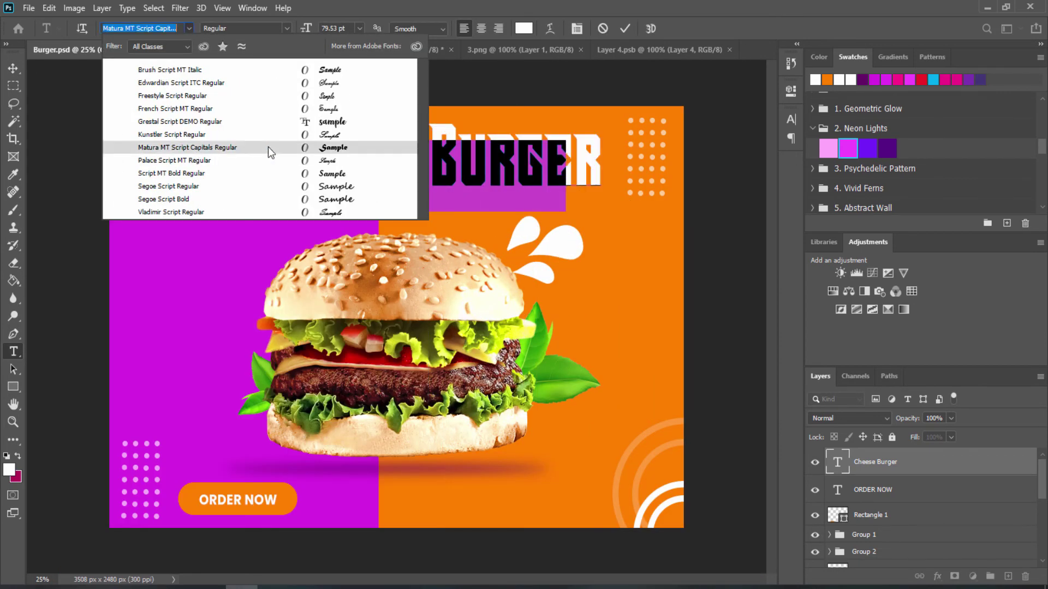
{"action": "left_click", "coordinate": [281, 148]}
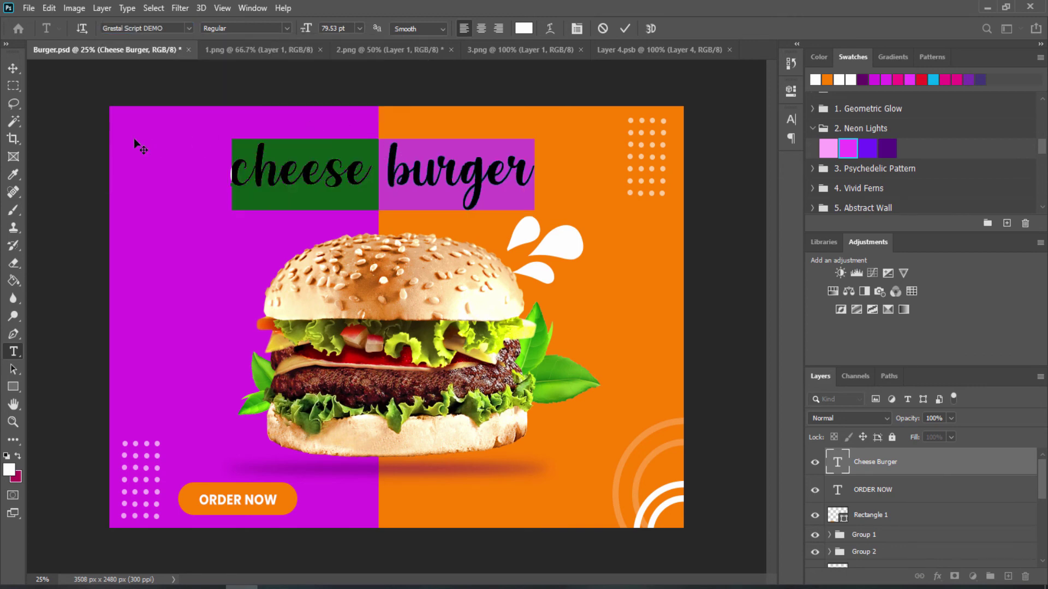
Step: Apply a brush-script font to the headline and move it slightly lower
{"action": "left_click", "coordinate": [188, 29]}
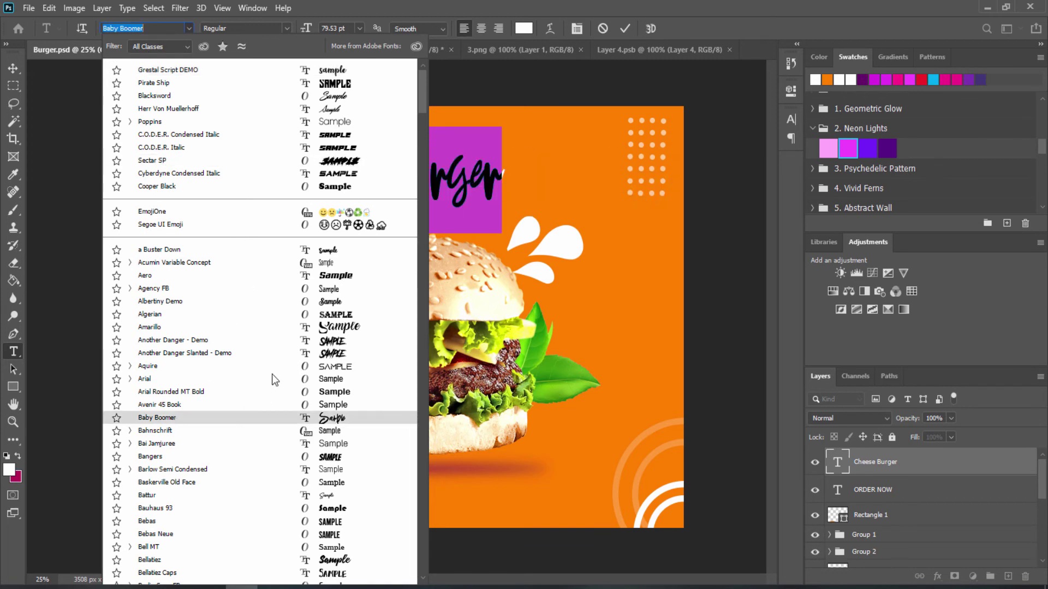
{"action": "scroll", "coordinate": [299, 460], "scroll_direction": "down", "scroll_amount": 2}
{"action": "left_click", "coordinate": [324, 510]}
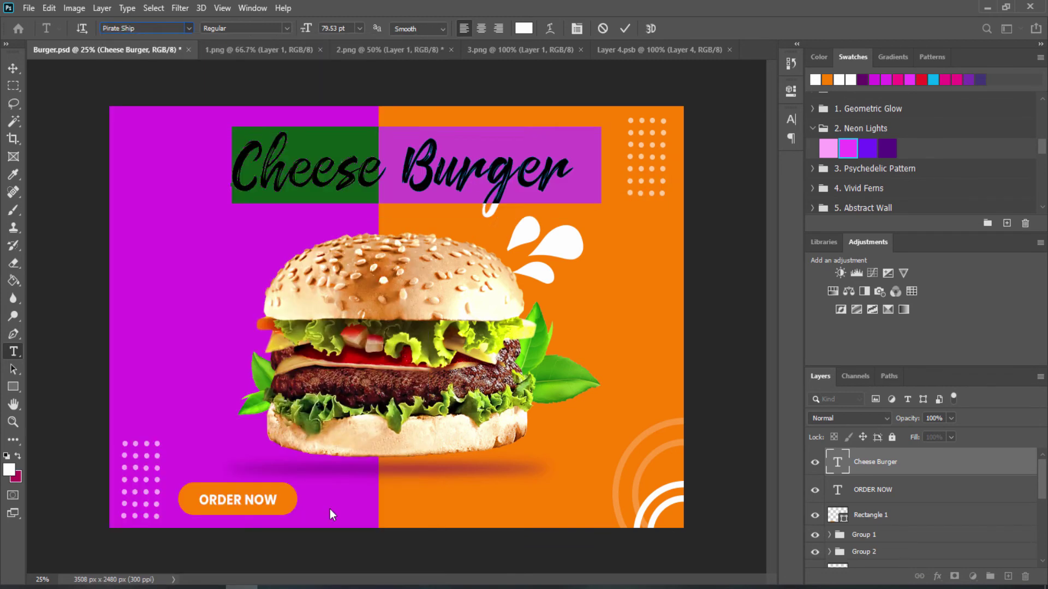
{"action": "key", "text": "ctrl+Return"}
{"action": "key", "text": "v"}
{"action": "left_click_drag", "start_coordinate": [336, 175], "coordinate": [352, 192]}
Step: Delete 'Burger' so the headline reads 'Cheese', and move it higher
{"action": "double_click", "coordinate": [352, 192]}
{"action": "left_click", "coordinate": [405, 175]}
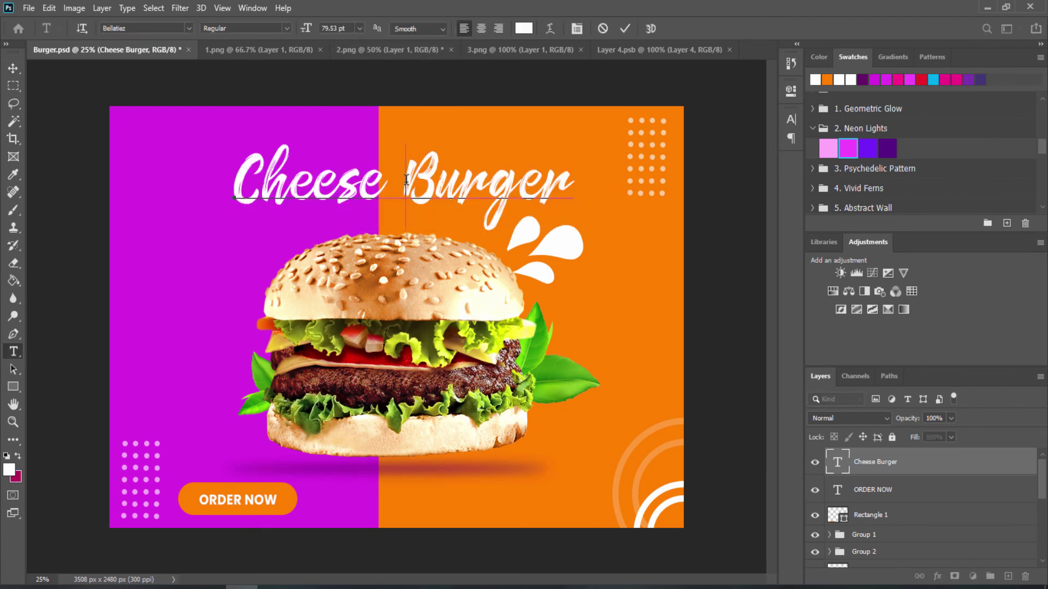
{"action": "key", "text": "Delete"}
{"action": "key", "text": "Delete"}
{"action": "key", "text": "Delete"}
{"action": "key", "text": "Delete"}
{"action": "key", "text": "Delete"}
{"action": "key", "text": "Delete"}
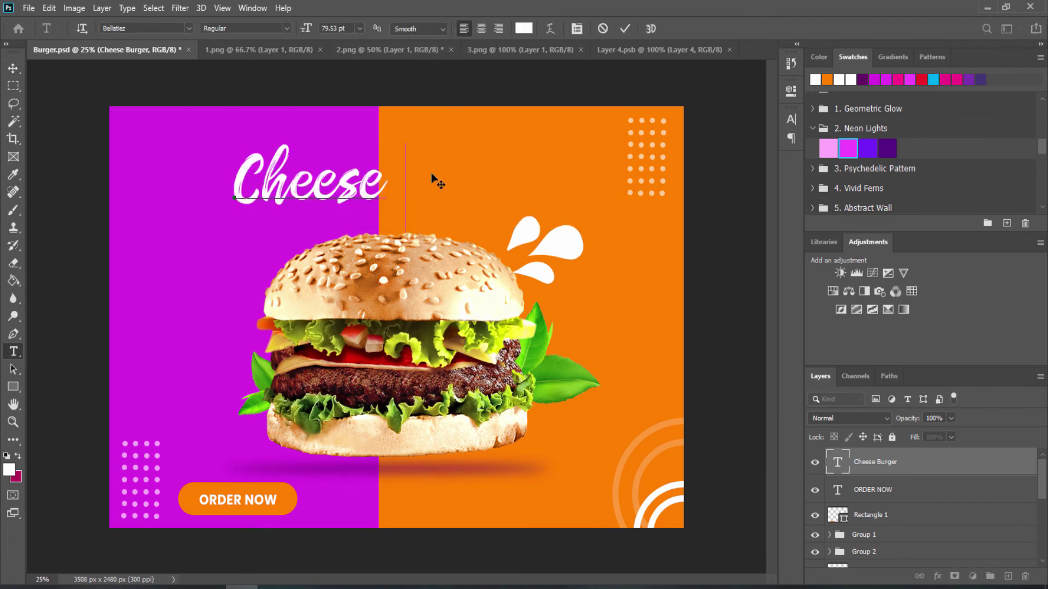
{"action": "left_click", "coordinate": [13, 68]}
{"action": "mouse_move", "coordinate": [281, 185]}
{"action": "left_mouse_down"}
{"action": "mouse_move", "coordinate": [322, 178]}
{"action": "mouse_move", "coordinate": [325, 164]}
{"action": "left_mouse_up"}
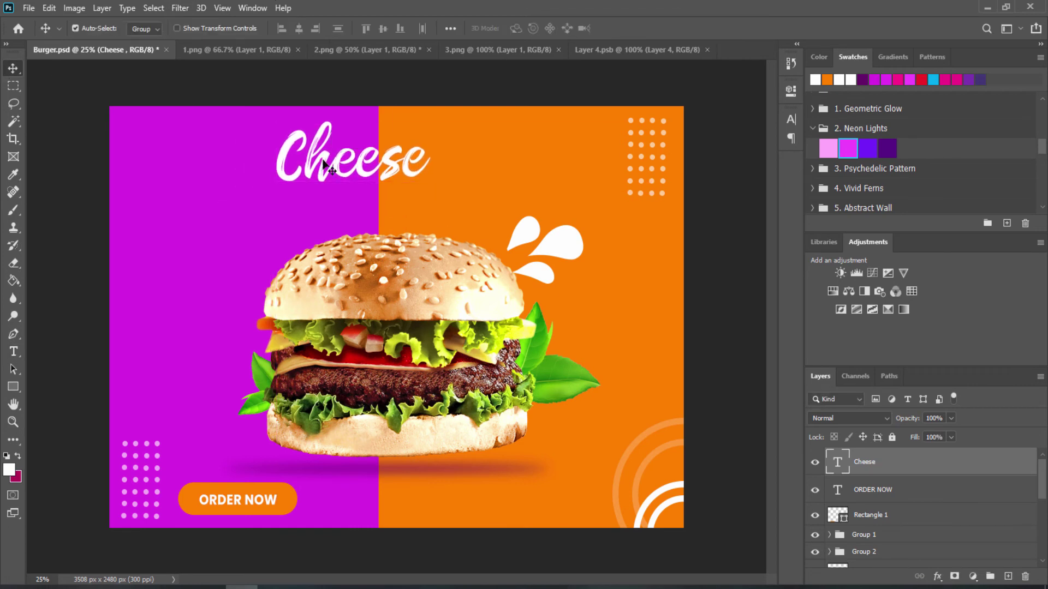
Step: Select the burger, splash and both leaf layers and nudge them together
{"action": "left_click", "coordinate": [463, 286]}
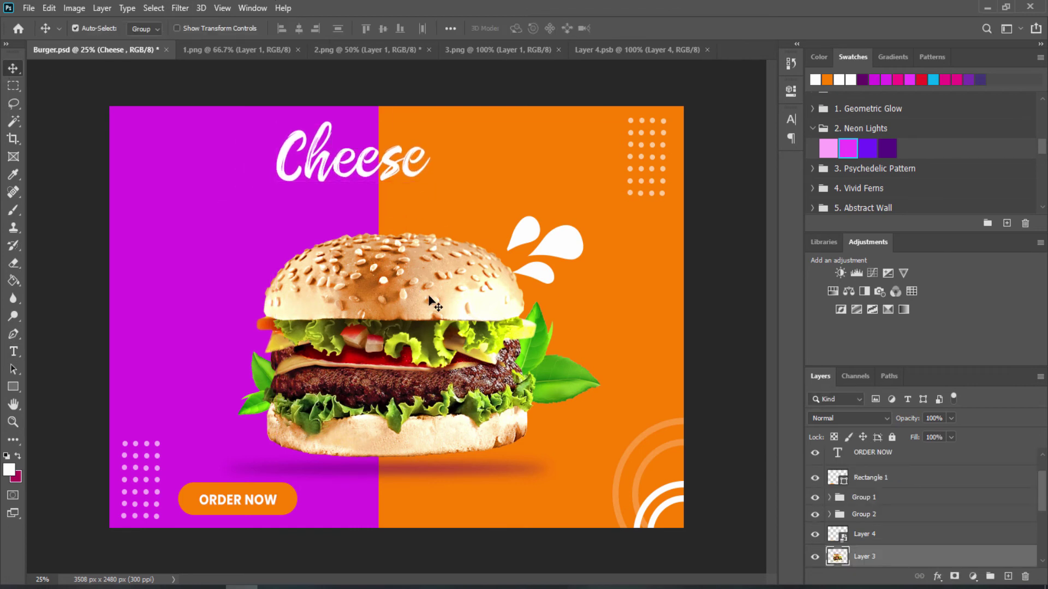
{"action": "left_click", "coordinate": [562, 252], "text": "shift"}
{"action": "left_click", "coordinate": [551, 377], "text": "shift"}
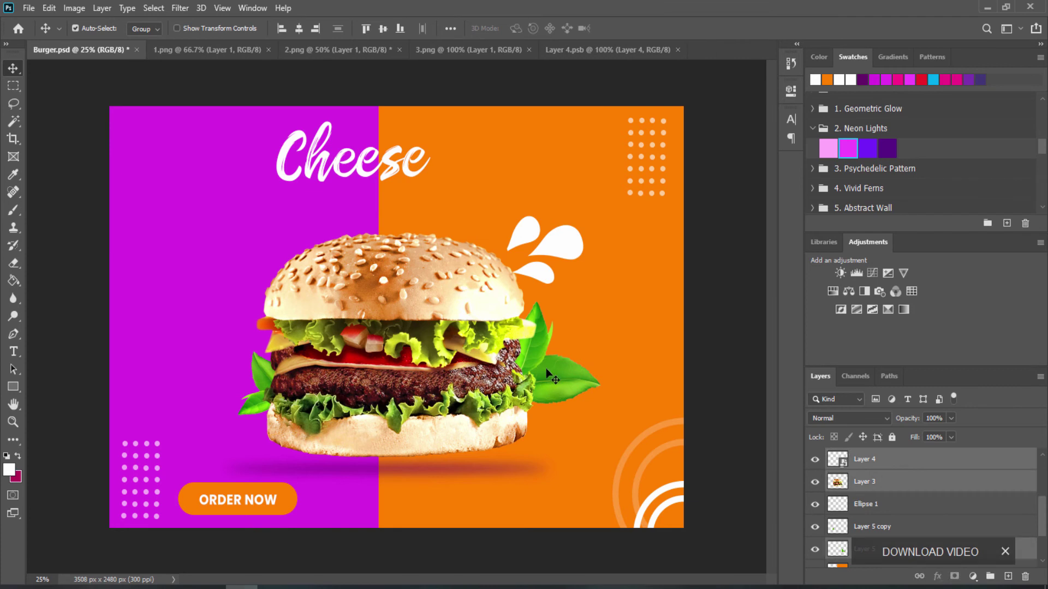
{"action": "left_click", "coordinate": [256, 410], "text": "shift"}
{"action": "left_click_drag", "start_coordinate": [405, 412], "coordinate": [404, 408]}
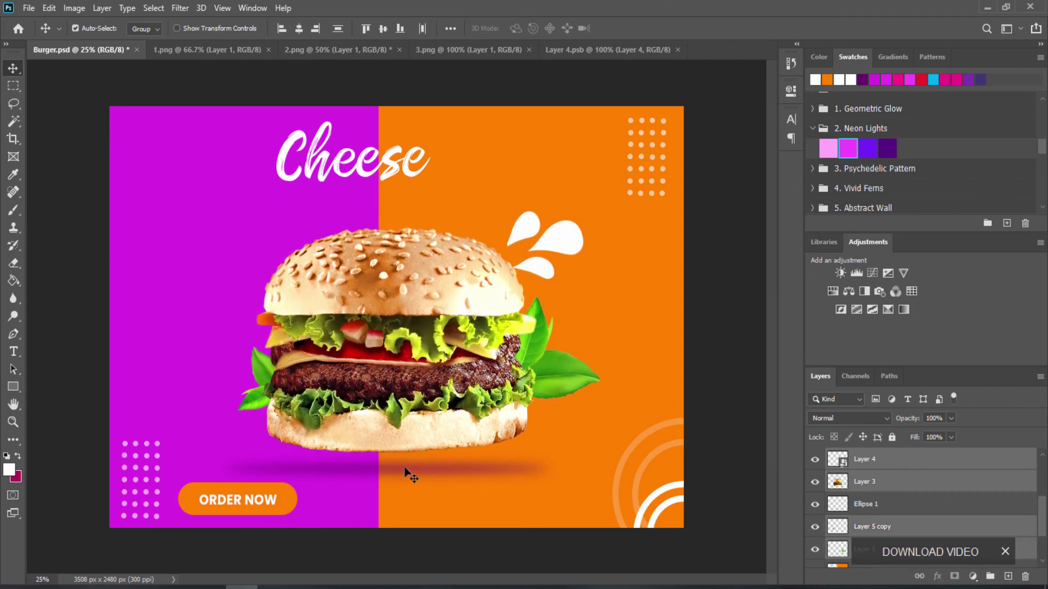
{"action": "key", "text": "shift+Down"}
{"action": "key", "text": "shift+Down"}
{"action": "key", "text": "shift+Down"}
{"action": "key", "text": "shift+Down"}
{"action": "key", "text": "shift+Down"}
{"action": "key", "text": "shift+Down"}
{"action": "key", "text": "shift+Down"}
{"action": "key", "text": "shift+Down"}
{"action": "key", "text": "shift+Down"}
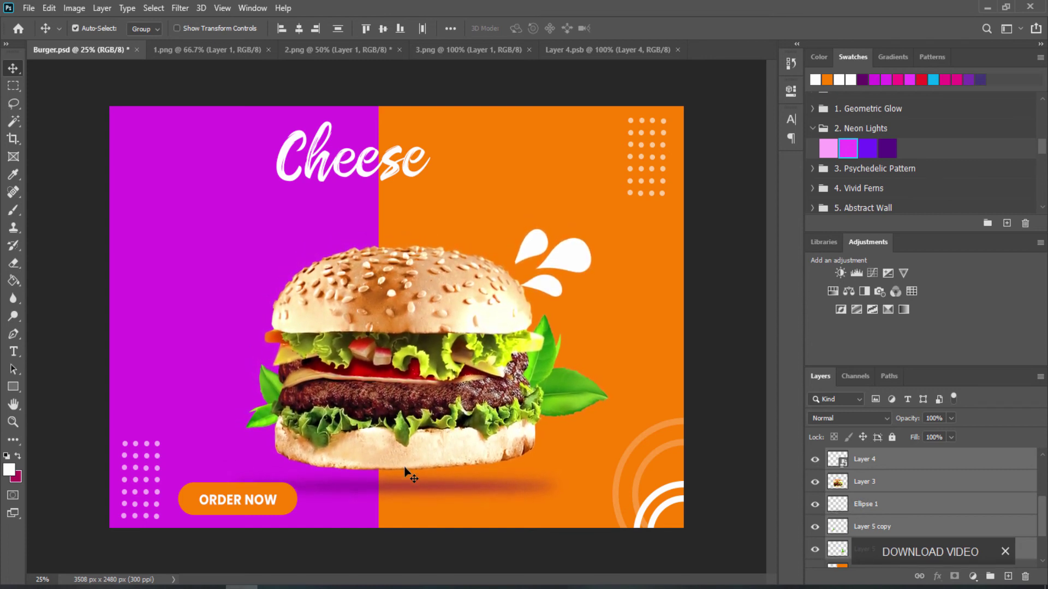
{"action": "key", "text": "shift+Up"}
{"action": "key", "text": "shift+Up"}
Step: Duplicate the Cheese text as a 'Burger' line staggered beneath it
{"action": "mouse_move", "coordinate": [335, 171]}
{"action": "left_mouse_down"}
{"action": "mouse_move", "coordinate": [344, 163]}
{"action": "mouse_move", "coordinate": [420, 219]}
{"action": "left_mouse_up"}
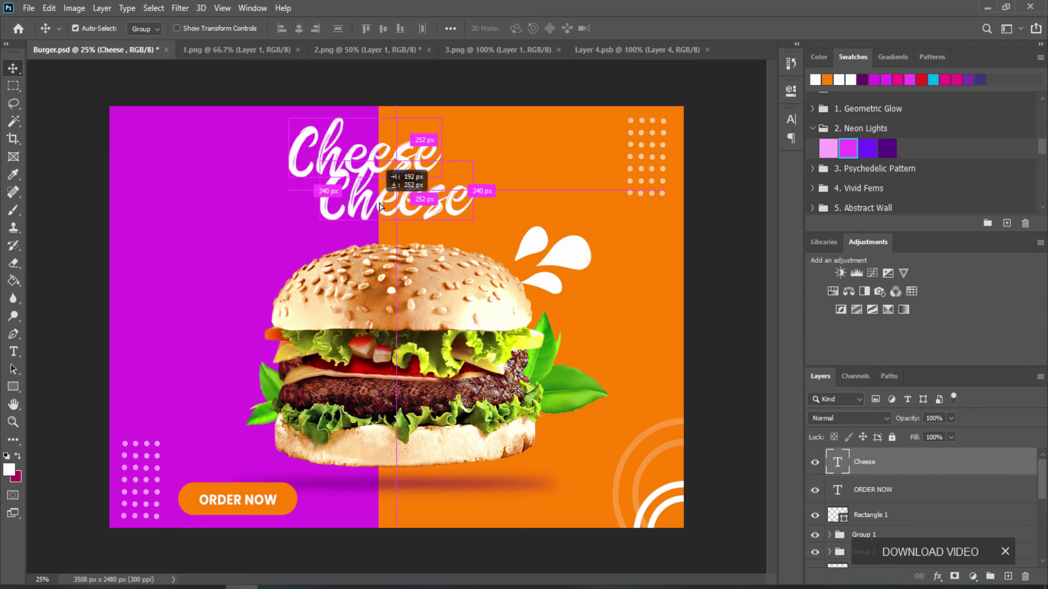
{"action": "double_click", "coordinate": [420, 219]}
{"action": "type", "text": "Bu"}
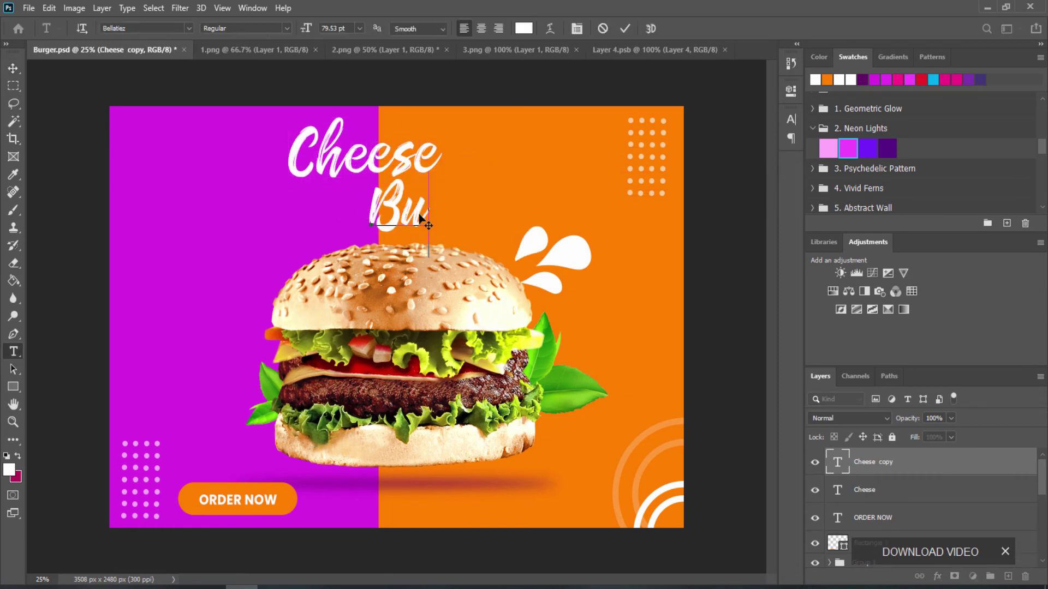
{"action": "type", "text": "rger"}
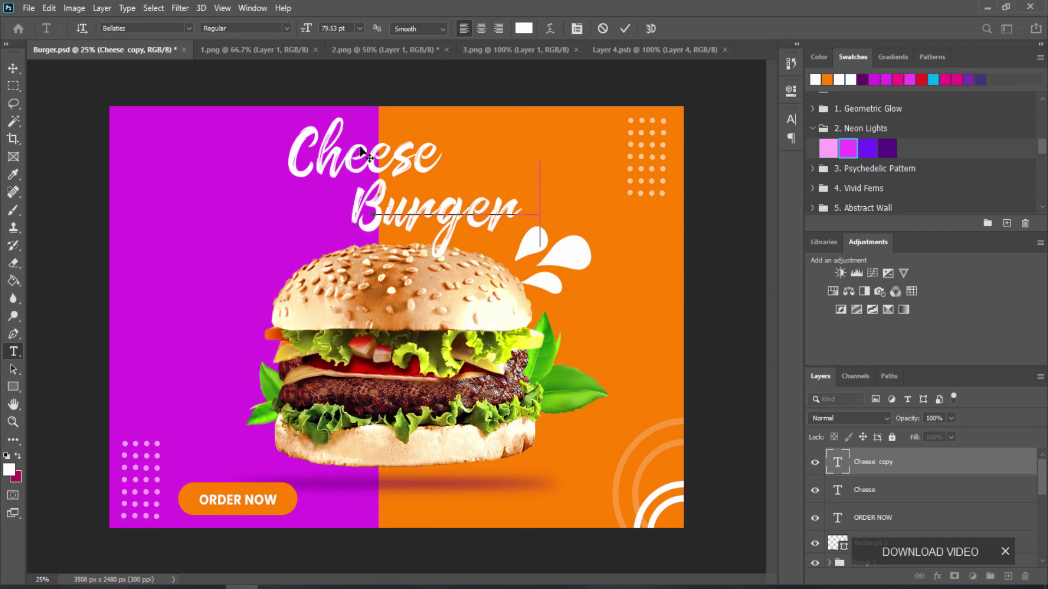
{"action": "mouse_move", "coordinate": [350, 160]}
{"action": "left_mouse_down"}
{"action": "mouse_move", "coordinate": [402, 163]}
{"action": "mouse_move", "coordinate": [306, 189]}
{"action": "mouse_move", "coordinate": [299, 172]}
{"action": "left_mouse_up"}
{"action": "left_click", "coordinate": [13, 68]}
{"action": "left_click_drag", "start_coordinate": [390, 211], "coordinate": [382, 200]}
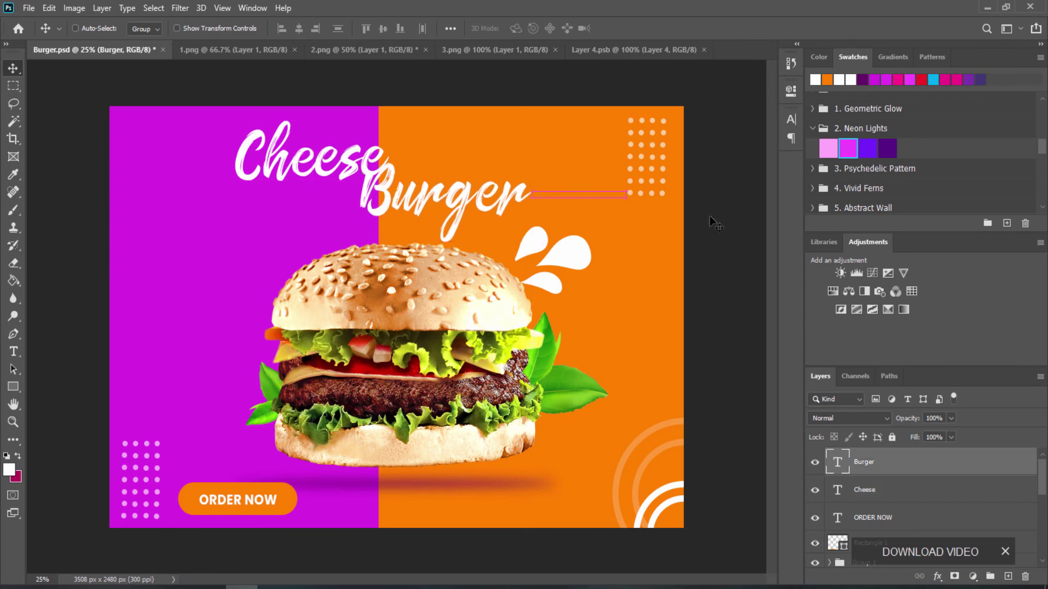
Step: Duplicate the white splash to the upper left, then rotate and enlarge it
{"action": "key", "text": "ctrl+minus"}
{"action": "key", "text": "ctrl+plus"}
{"action": "key", "text": "ctrl+plus"}
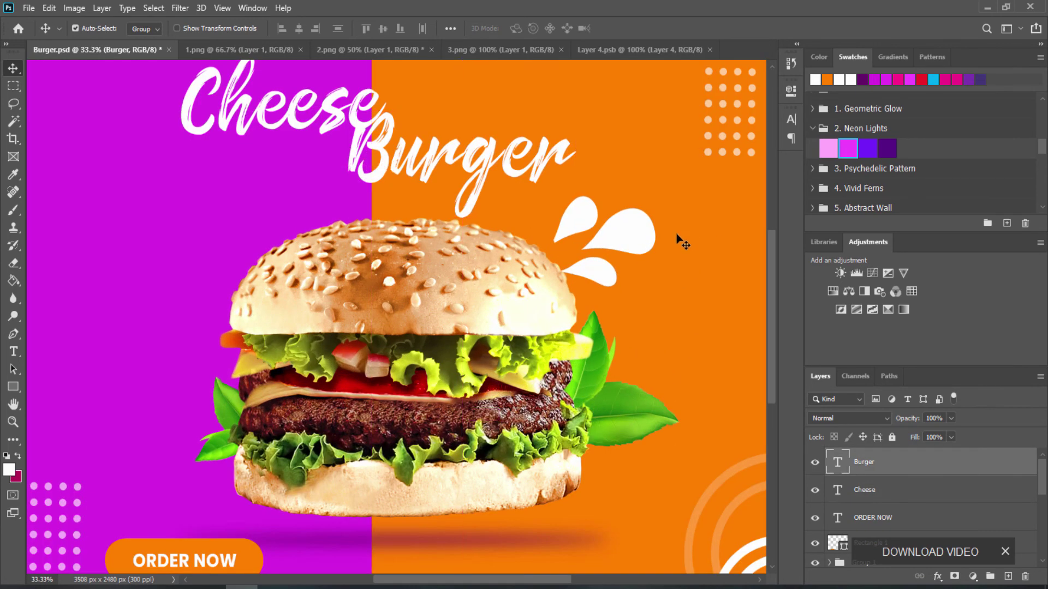
{"action": "left_click", "coordinate": [628, 239], "text": "ctrl"}
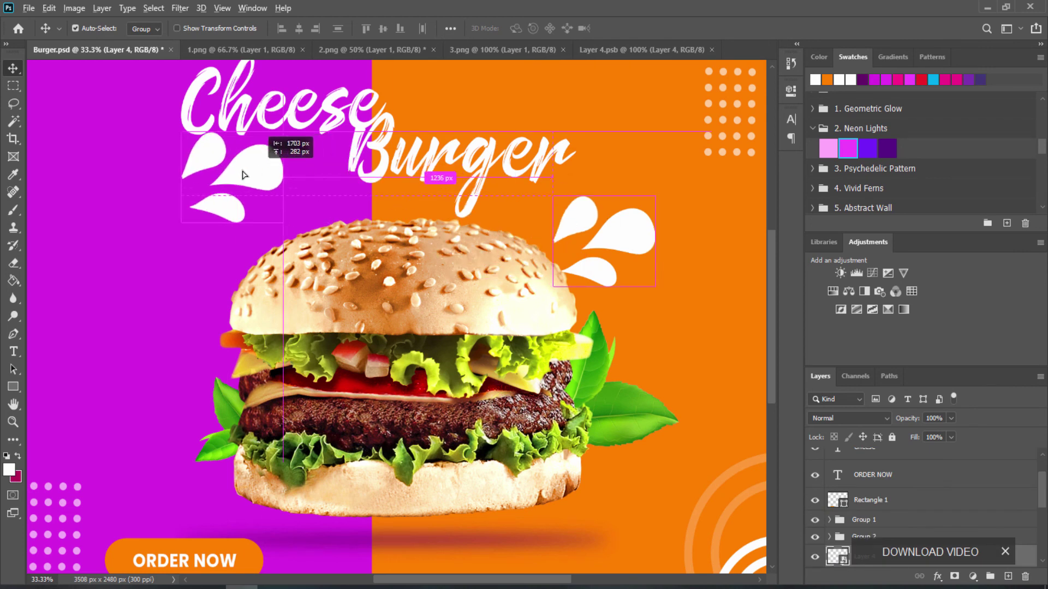
{"action": "left_click_drag", "start_coordinate": [633, 236], "coordinate": [251, 182]}
{"action": "key", "text": "ctrl+t"}
{"action": "mouse_move", "coordinate": [147, 121]}
{"action": "left_mouse_down"}
{"action": "mouse_move", "coordinate": [107, 219]}
{"action": "mouse_move", "coordinate": [339, 204]}
{"action": "left_mouse_up"}
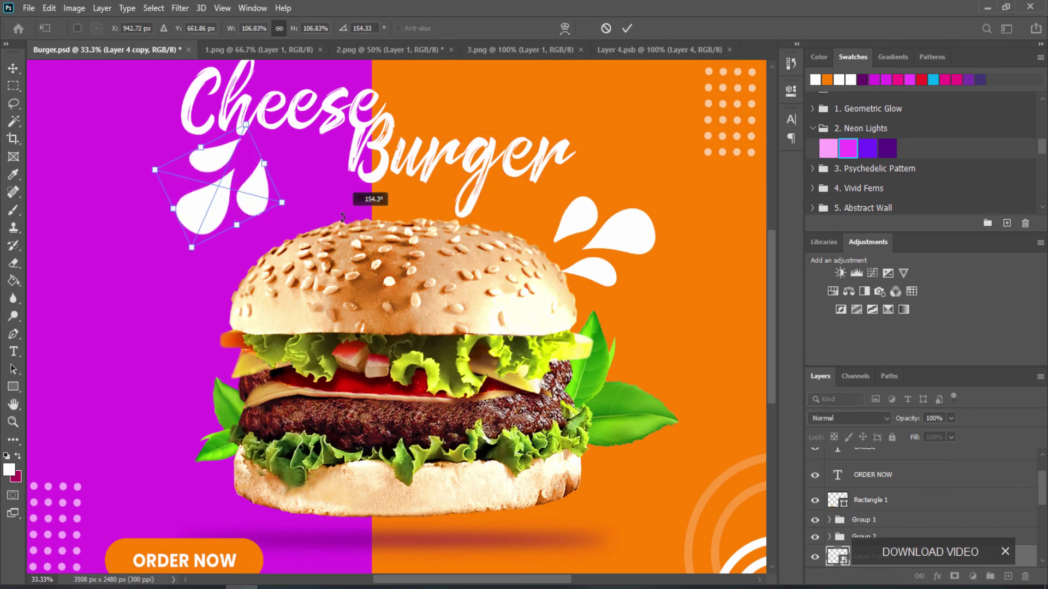
{"action": "left_click_drag", "start_coordinate": [156, 165], "coordinate": [46, 126]}
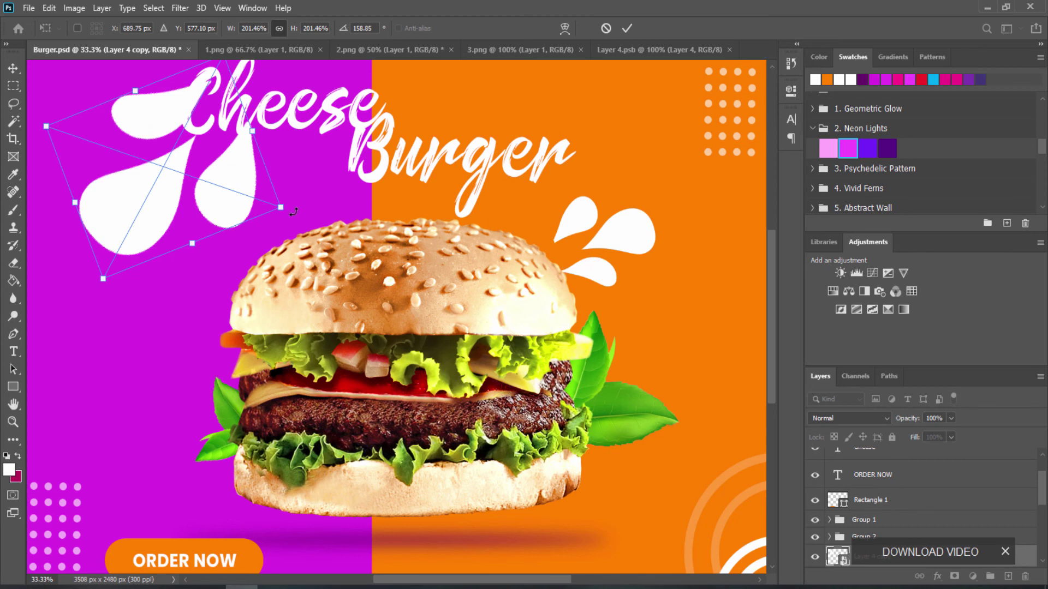
{"action": "left_click_drag", "start_coordinate": [293, 211], "coordinate": [240, 270]}
{"action": "left_click_drag", "start_coordinate": [91, 66], "coordinate": [136, 121]}
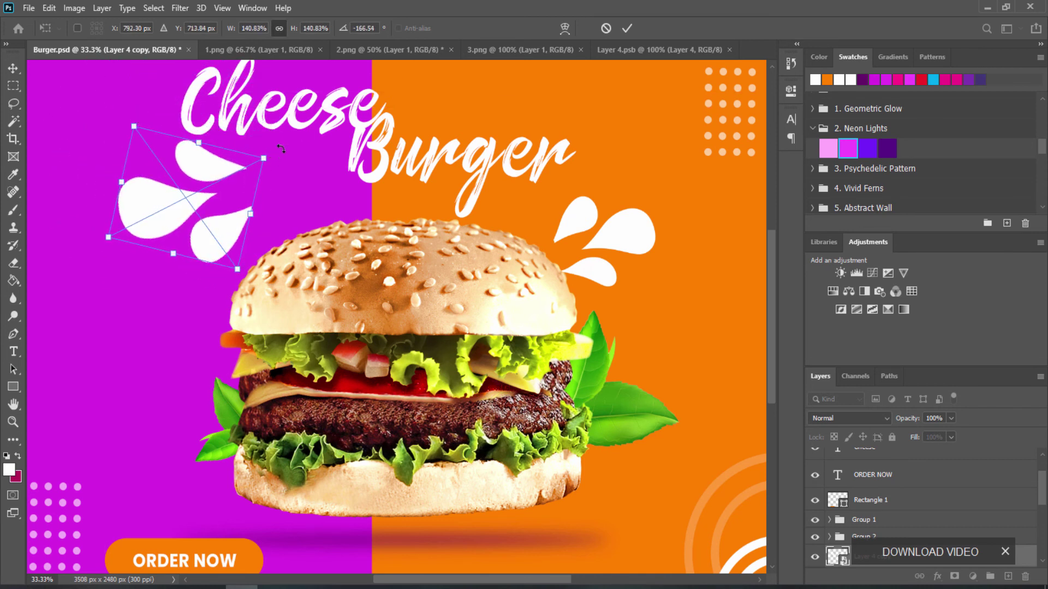
{"action": "left_click_drag", "start_coordinate": [281, 148], "coordinate": [288, 167]}
{"action": "left_click_drag", "start_coordinate": [214, 181], "coordinate": [189, 160]}
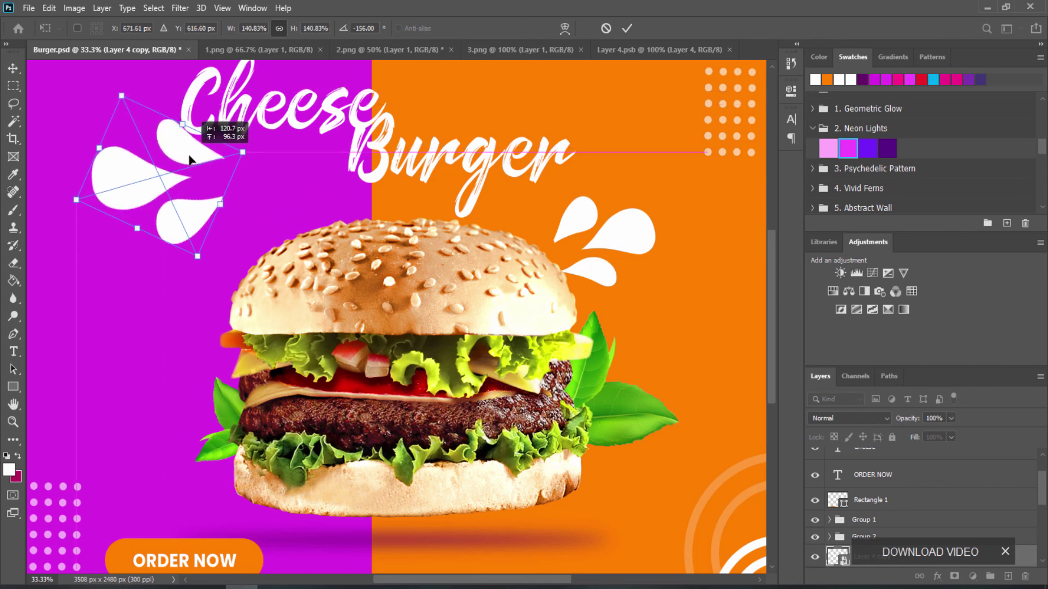
{"action": "key", "text": "Return"}
Step: Shift the left splash slightly down-left and rotate it near upright
{"action": "key", "text": "ctrl+minus"}
{"action": "key", "text": "ctrl+minus"}
{"action": "key", "text": "ctrl+minus"}
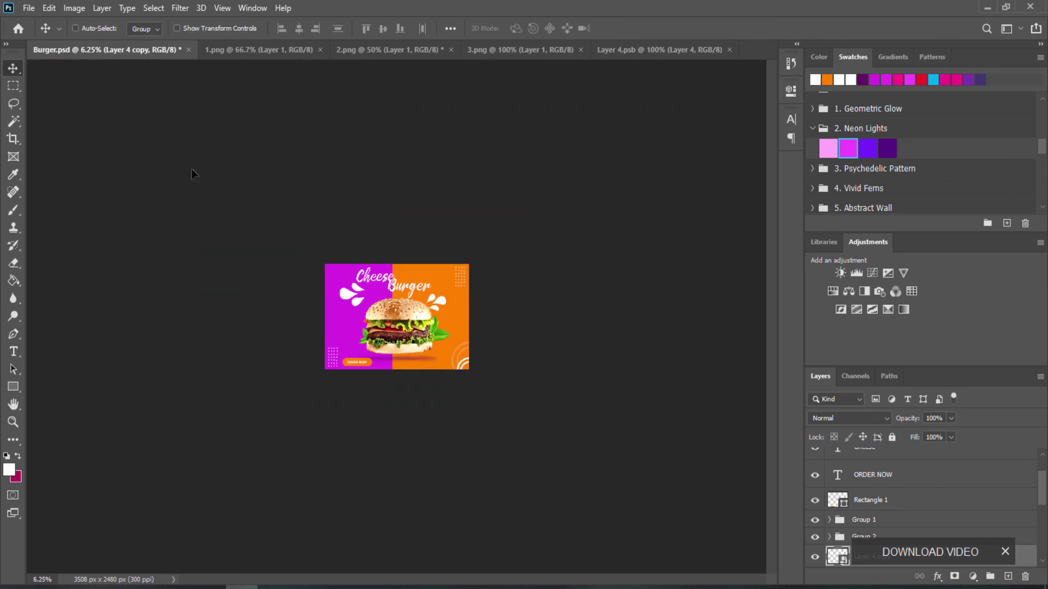
{"action": "key", "text": "ctrl+plus"}
{"action": "key", "text": "ctrl+plus"}
{"action": "key", "text": "ctrl+plus"}
{"action": "key", "text": "ctrl+plus"}
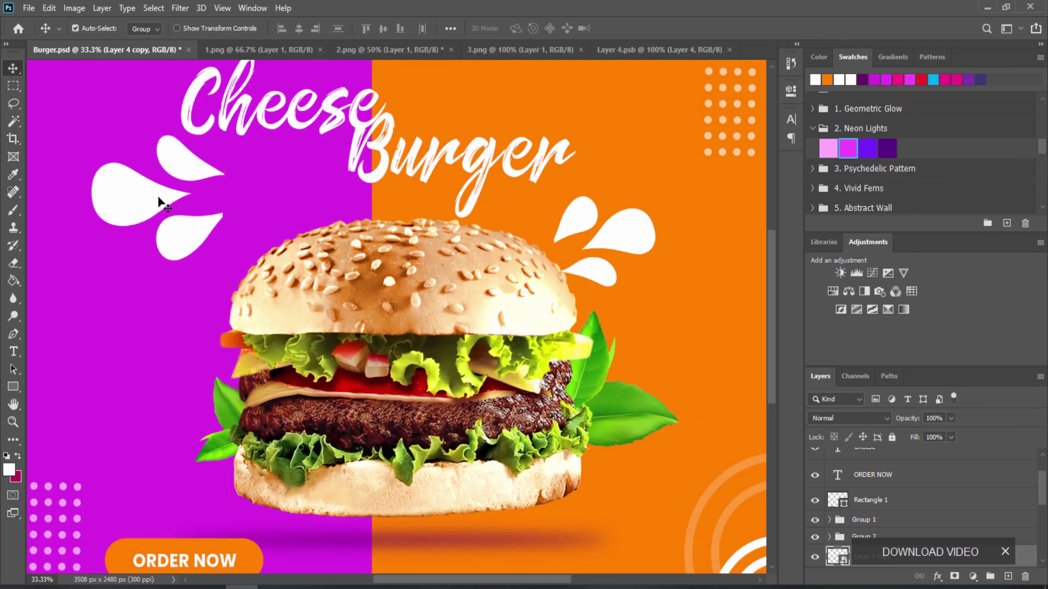
{"action": "left_click_drag", "start_coordinate": [158, 202], "coordinate": [147, 211]}
{"action": "key", "text": "ctrl+t"}
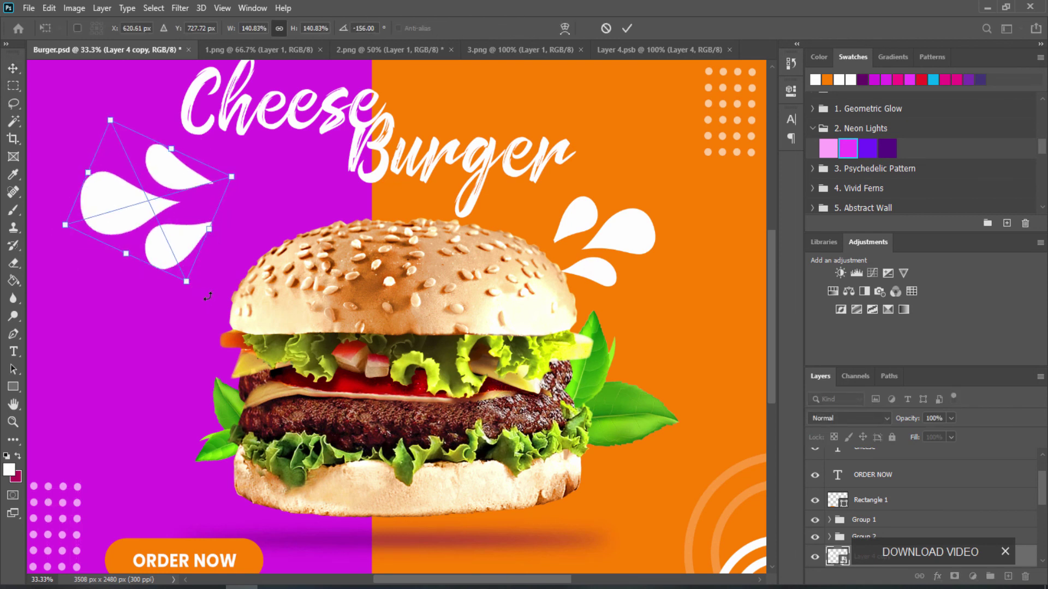
{"action": "left_click_drag", "start_coordinate": [208, 296], "coordinate": [202, 304]}
{"action": "key", "text": "Return"}
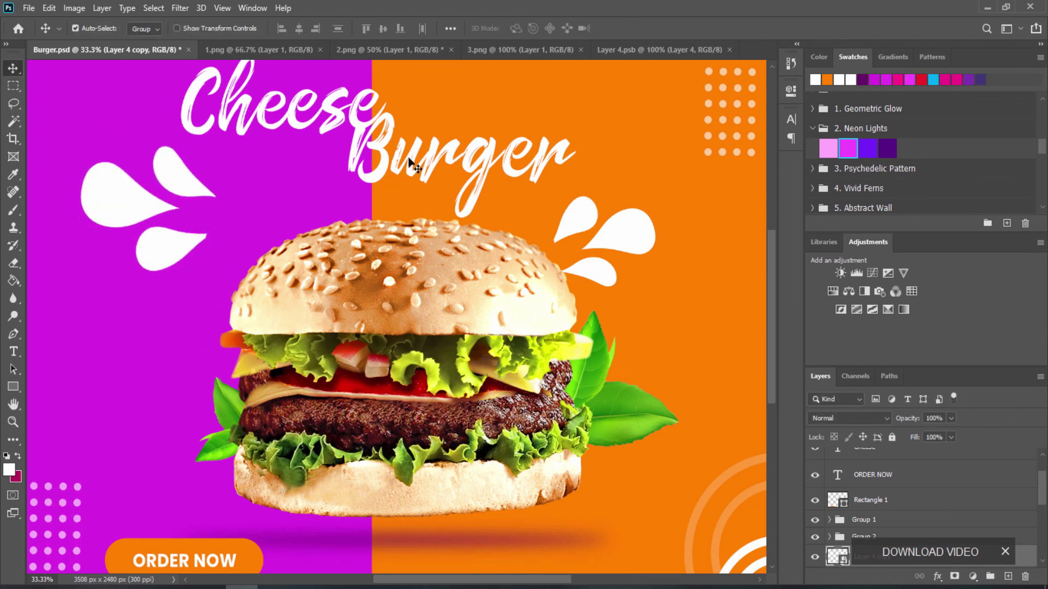
Step: Shrink the Burger text, move it right and down, and nudge Cheese to the right
{"action": "double_click", "coordinate": [459, 161]}
{"action": "left_click_drag", "start_coordinate": [309, 36], "coordinate": [300, 37]}
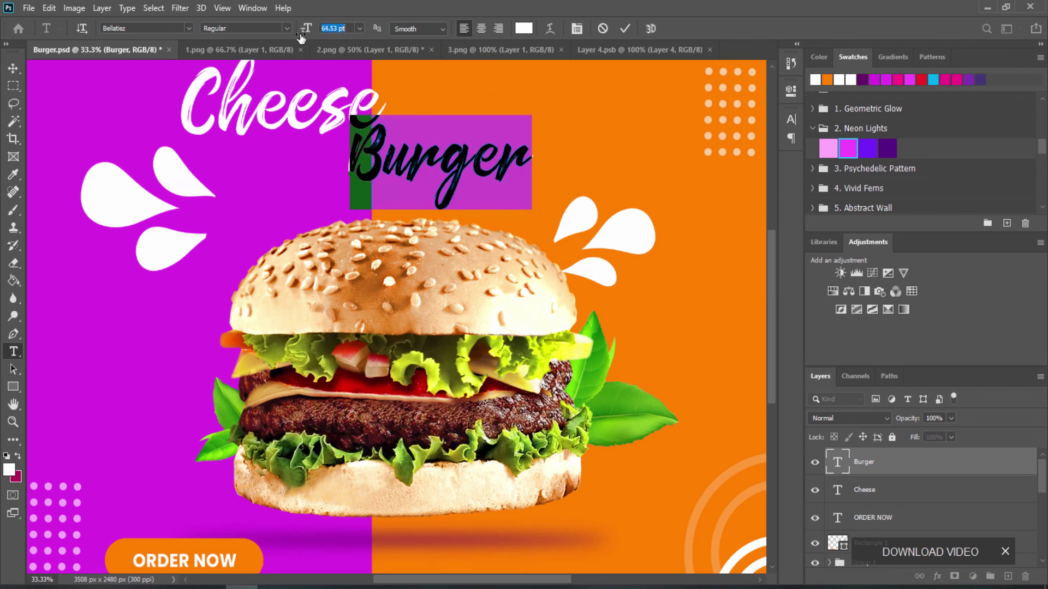
{"action": "left_click", "coordinate": [13, 69]}
{"action": "left_click_drag", "start_coordinate": [447, 158], "coordinate": [480, 166]}
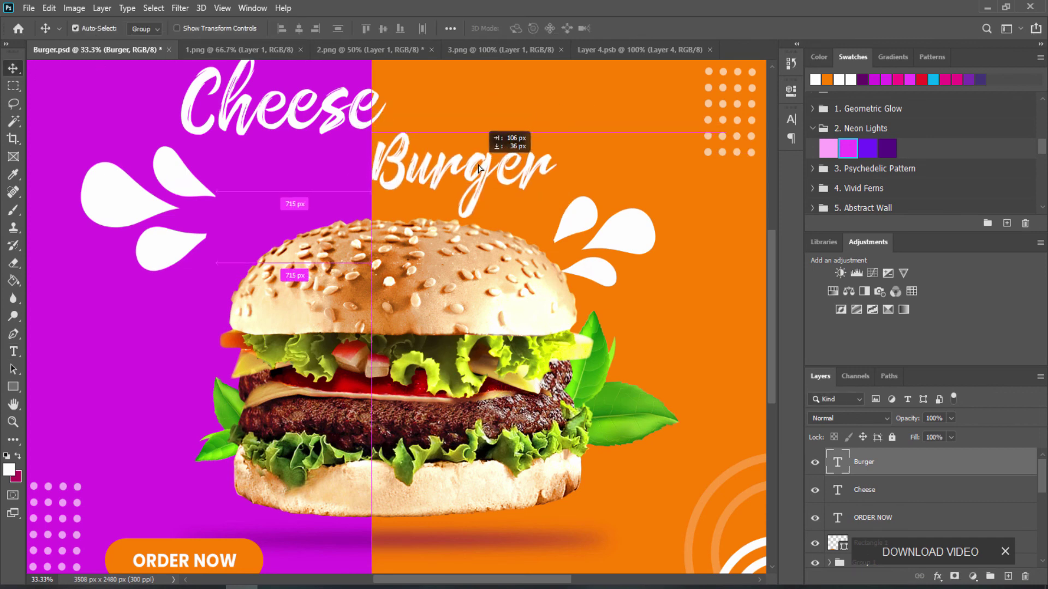
{"action": "left_click_drag", "start_coordinate": [335, 117], "coordinate": [348, 117]}
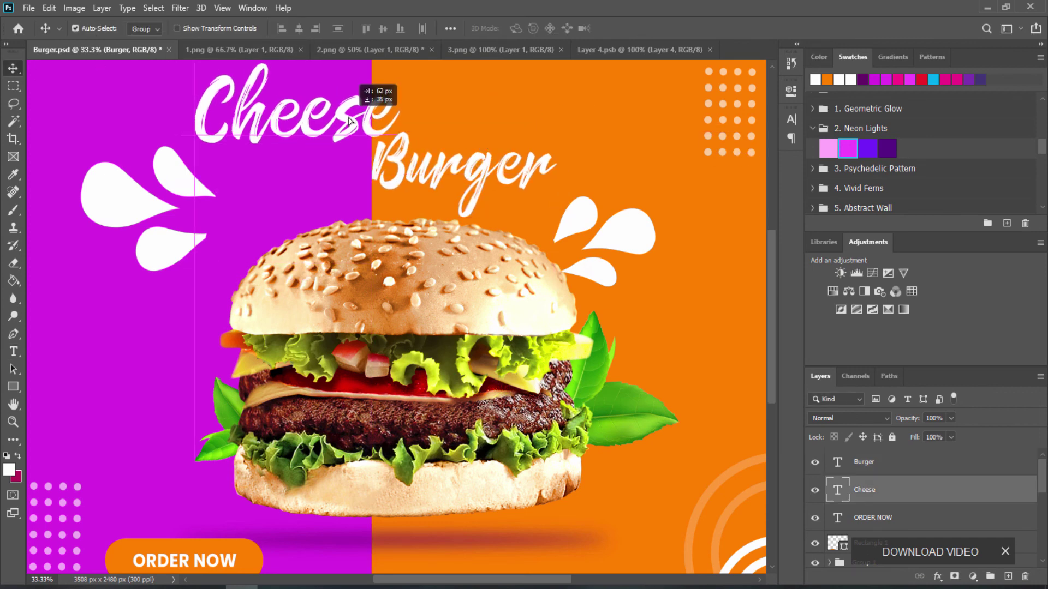
{"action": "key", "text": "ctrl+minus"}
{"action": "key", "text": "ctrl+plus"}
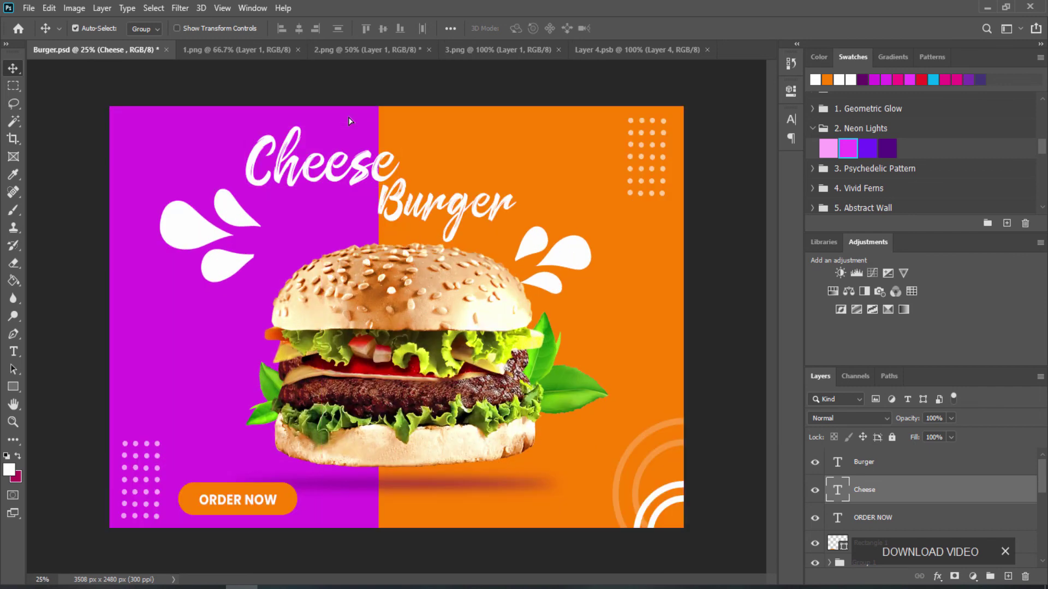
Step: Scale down the left white splash drops and tuck them against the start of 'Cheese'
{"action": "left_click", "coordinate": [197, 239]}
{"action": "key", "text": "ctrl+t"}
{"action": "mouse_move", "coordinate": [143, 232]}
{"action": "left_mouse_down"}
{"action": "mouse_move", "coordinate": [215, 229]}
{"action": "mouse_move", "coordinate": [234, 162]}
{"action": "left_mouse_up"}
{"action": "mouse_move", "coordinate": [230, 203]}
{"action": "left_mouse_down"}
{"action": "mouse_move", "coordinate": [236, 226]}
{"action": "mouse_move", "coordinate": [270, 238]}
{"action": "left_mouse_up"}
{"action": "key", "text": "Return"}
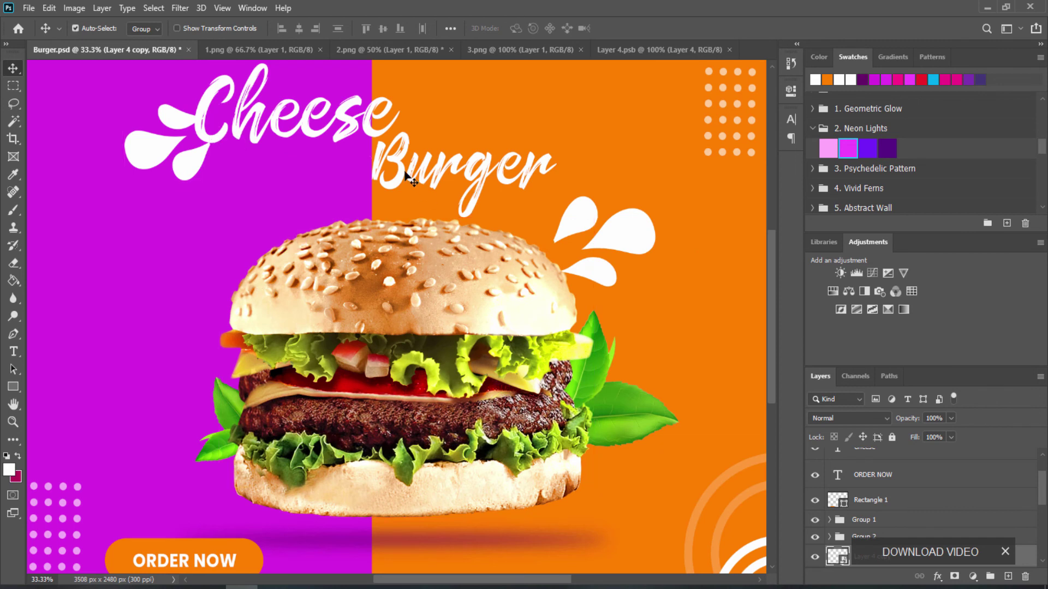
Step: Enlarge the letter B of Burger to about 126.53 pt and shift the word right
{"action": "left_click_drag", "start_coordinate": [401, 168], "coordinate": [442, 72]}
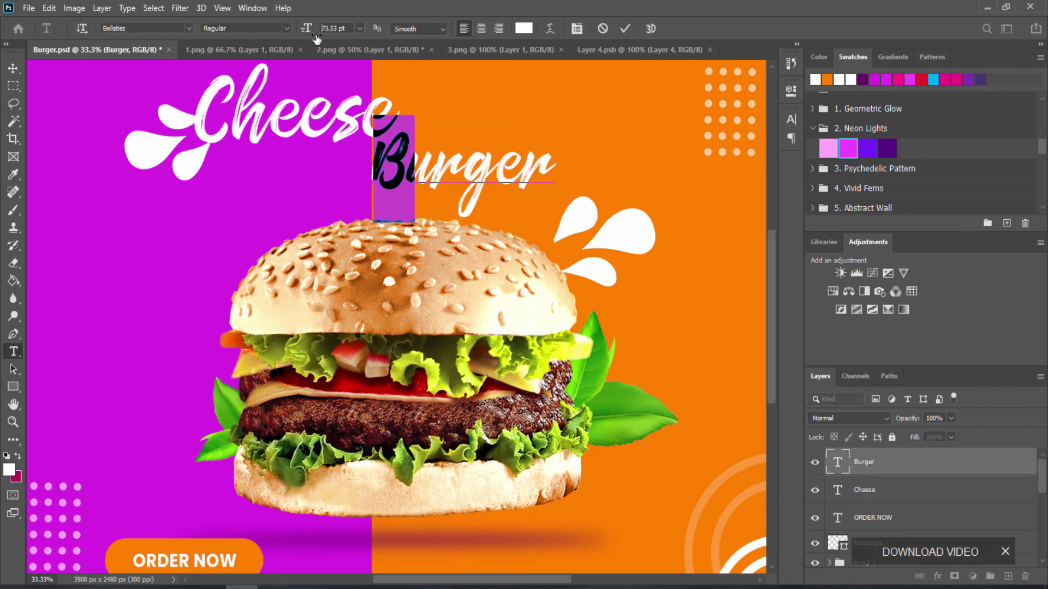
{"action": "left_click_drag", "start_coordinate": [316, 38], "coordinate": [350, 38]}
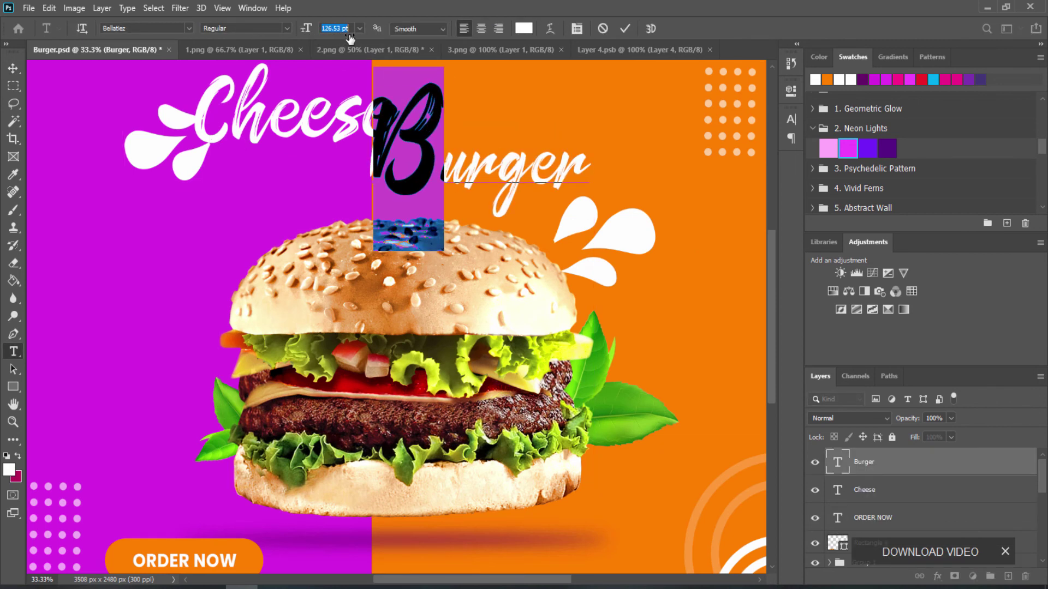
{"action": "left_click", "coordinate": [13, 69]}
{"action": "left_click_drag", "start_coordinate": [426, 152], "coordinate": [445, 155]}
{"action": "key", "text": "ctrl+minus"}
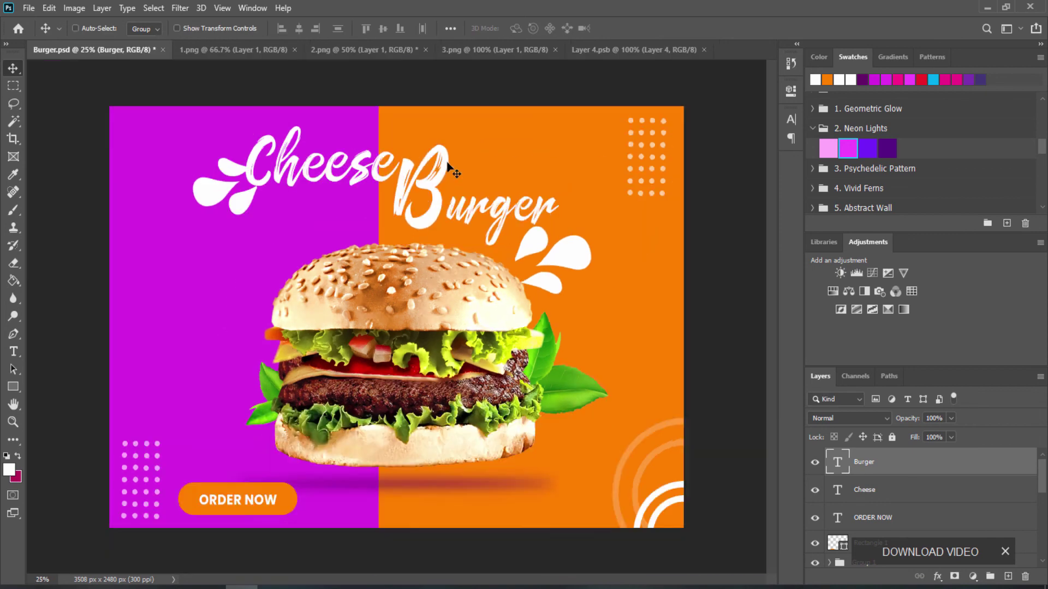
{"action": "key", "text": "ctrl+minus"}
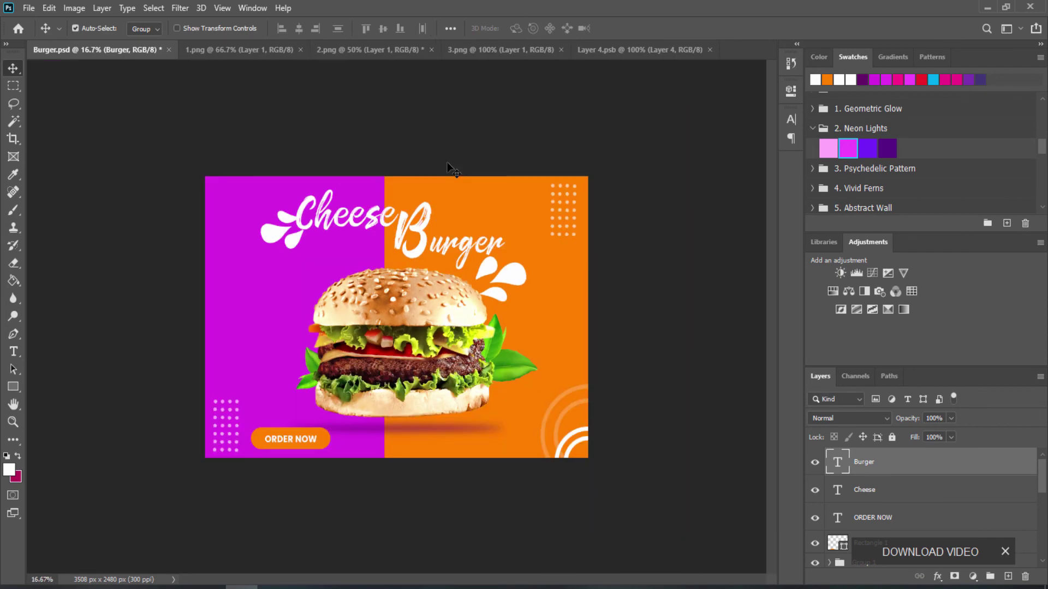
Step: Scale the right white splash shapes (Layer 4) down to about 93%
{"action": "left_click", "coordinate": [496, 292]}
{"action": "key", "text": "ctrl+t"}
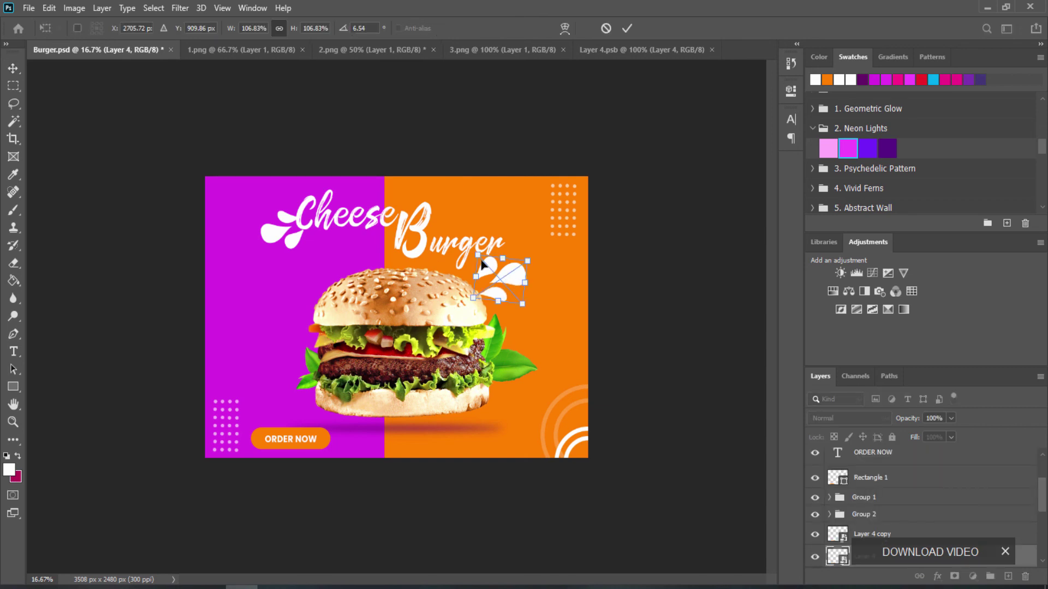
{"action": "left_click_drag", "start_coordinate": [477, 257], "coordinate": [483, 261]}
{"action": "key", "text": "Return"}
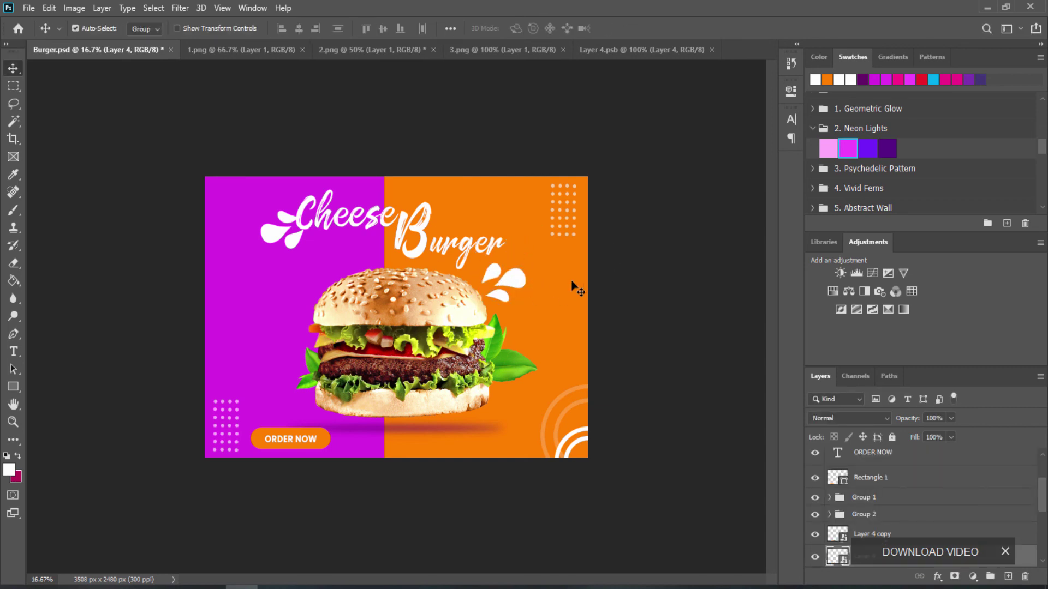
{"action": "key", "text": "ctrl+plus"}
{"action": "key", "text": "ctrl+plus"}
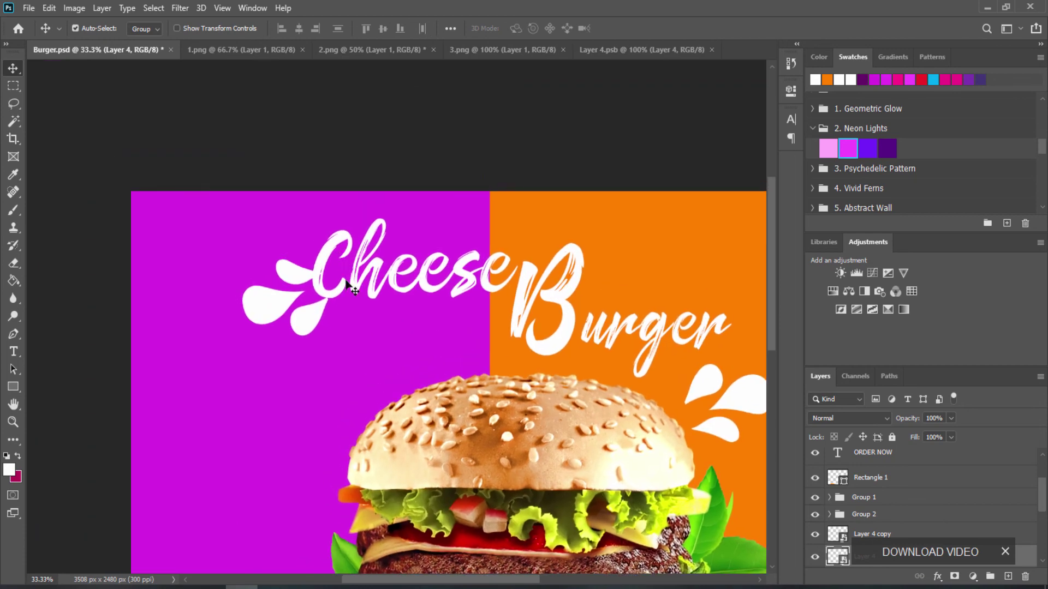
Step: Enlarge the letter C of Cheese to about 111.53 pt and reposition the word
{"action": "double_click", "coordinate": [338, 286]}
{"action": "key", "text": "shift+Left"}
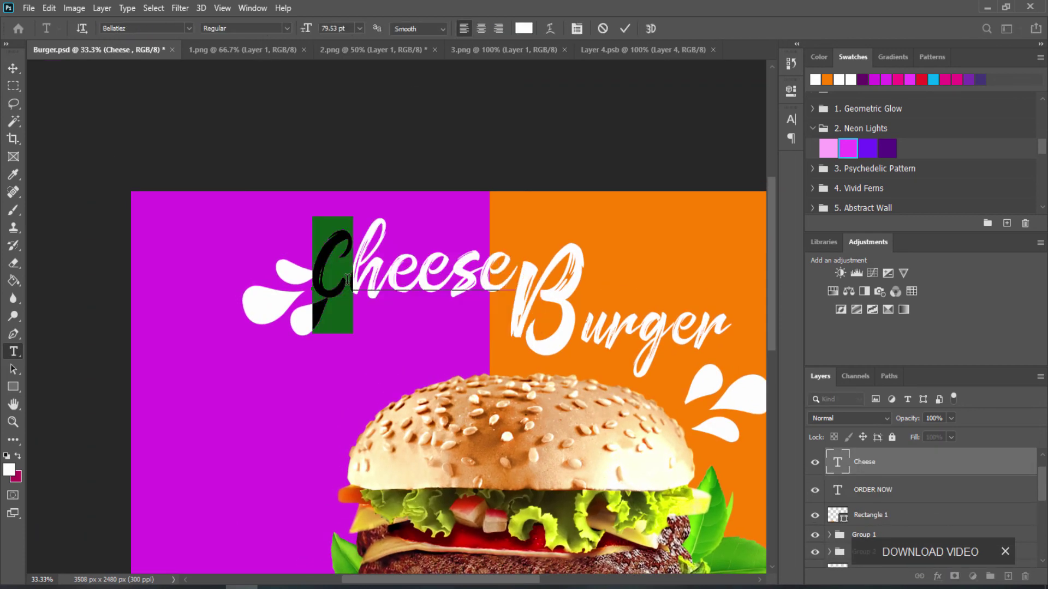
{"action": "left_click_drag", "start_coordinate": [308, 39], "coordinate": [326, 40]}
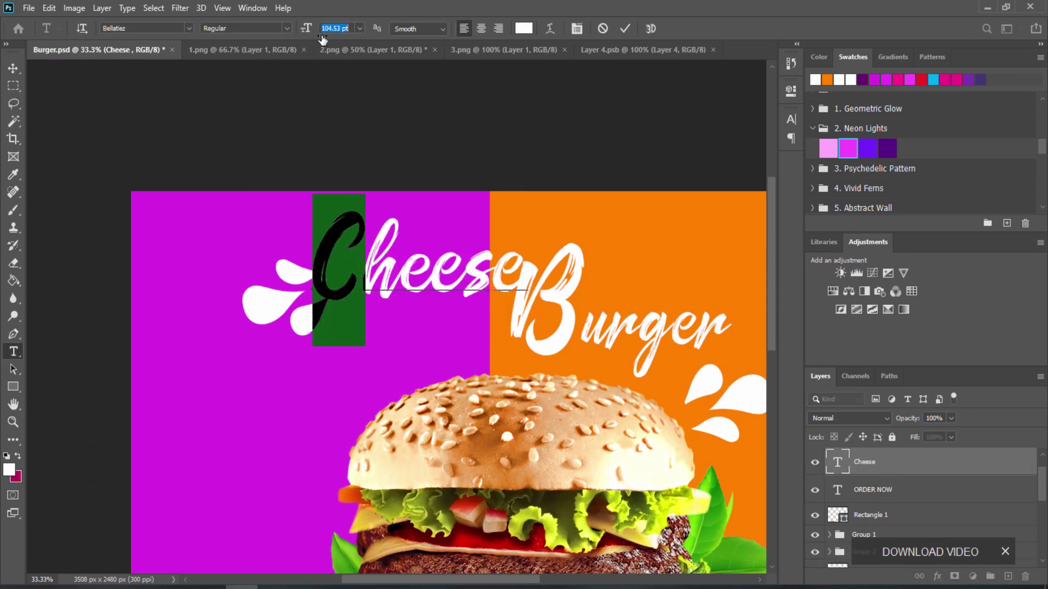
{"action": "left_click", "coordinate": [13, 68]}
{"action": "left_click_drag", "start_coordinate": [322, 266], "coordinate": [313, 260]}
Step: Move the left splash shapes down slightly and select the dot pattern group
{"action": "left_click_drag", "start_coordinate": [273, 303], "coordinate": [273, 320]}
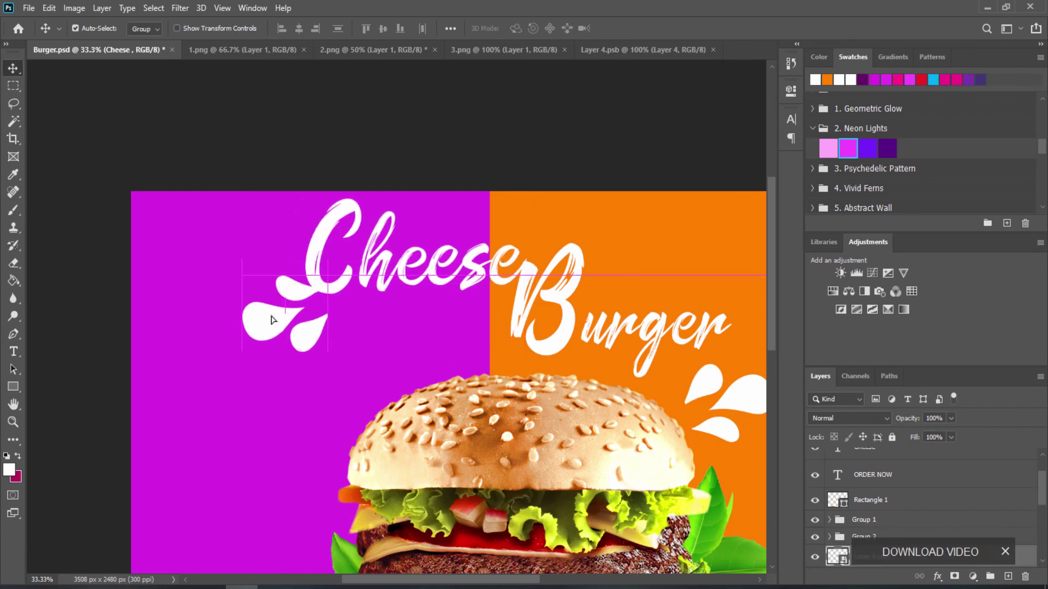
{"action": "left_click", "coordinate": [379, 325]}
{"action": "key", "text": "ctrl+minus"}
{"action": "key", "text": "ctrl+minus"}
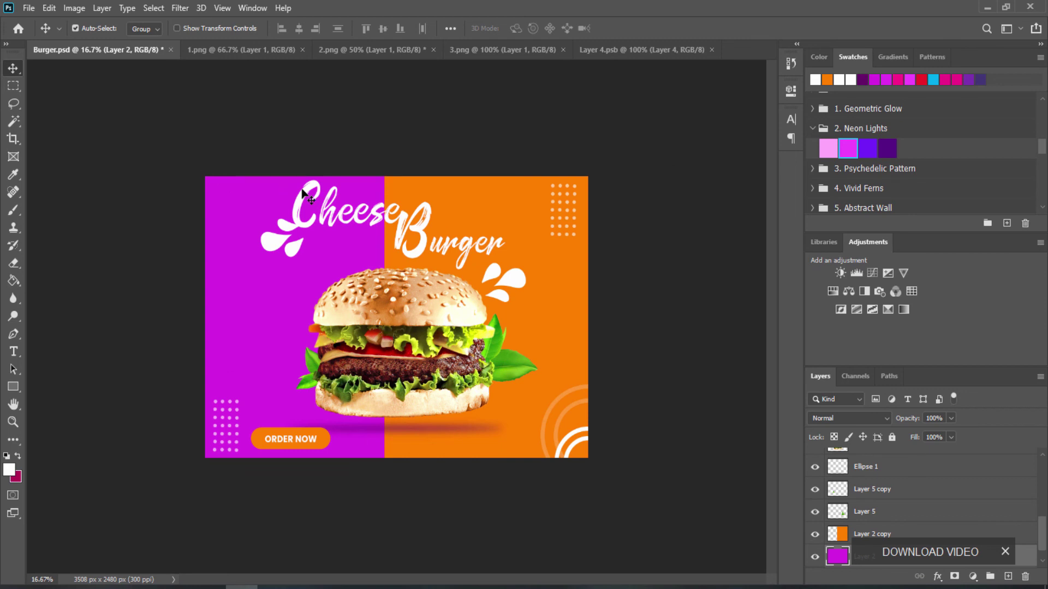
{"action": "scroll", "coordinate": [1007, 518], "scroll_direction": "up", "scroll_amount": 10}
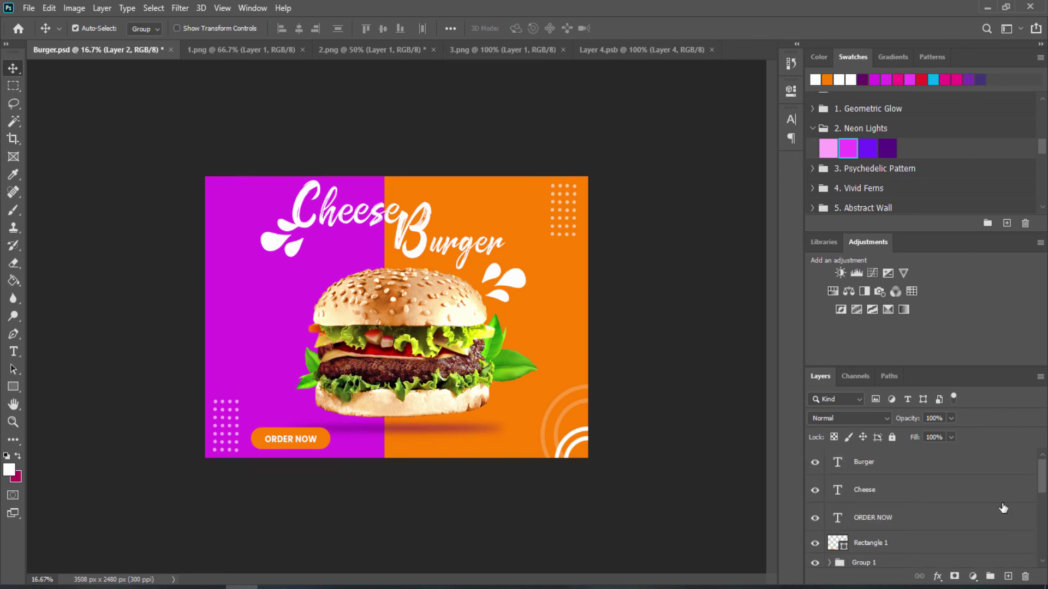
{"action": "scroll", "coordinate": [935, 488], "scroll_direction": "down", "scroll_amount": 3}
{"action": "left_click", "coordinate": [860, 470]}
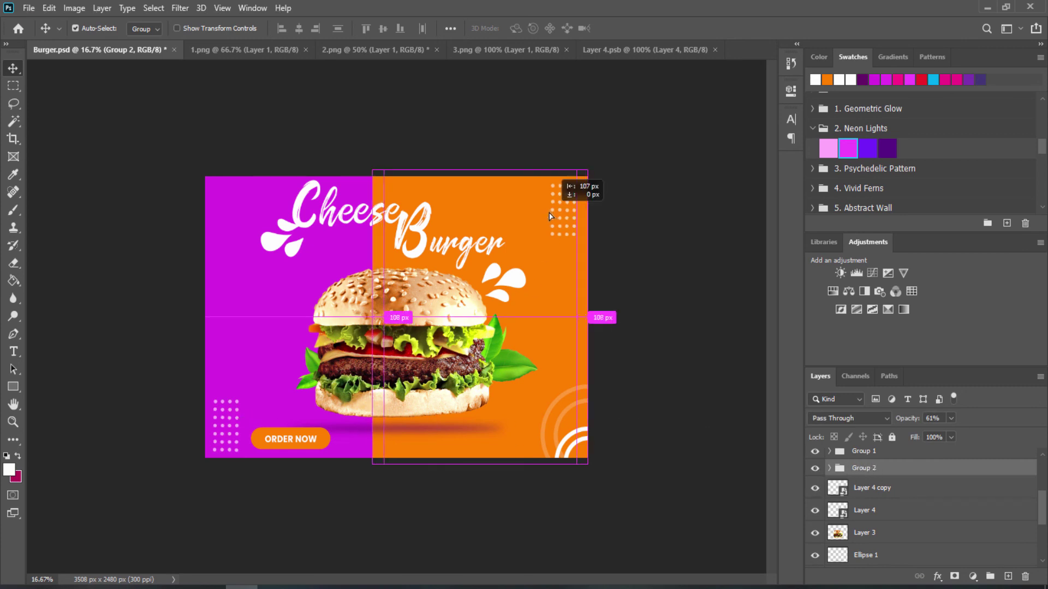
Step: Duplicate the dot pattern group and rotate the copy
{"action": "left_click_drag", "start_coordinate": [549, 234], "coordinate": [613, 217]}
{"action": "key", "text": "ctrl+z"}
{"action": "key", "text": "ctrl+j"}
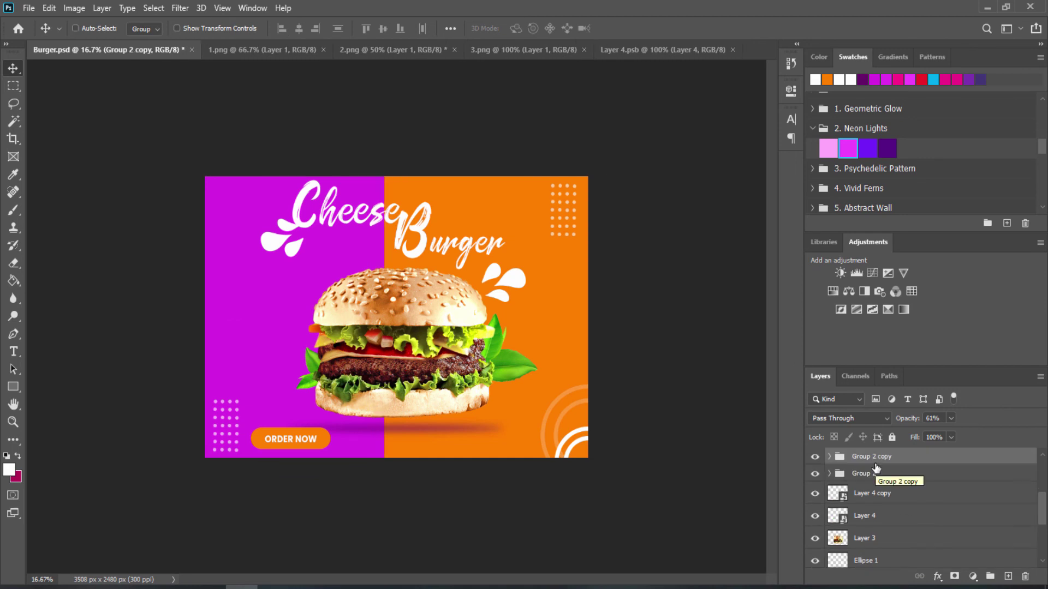
{"action": "key", "text": "ctrl+t"}
{"action": "left_click_drag", "start_coordinate": [204, 154], "coordinate": [434, 107]}
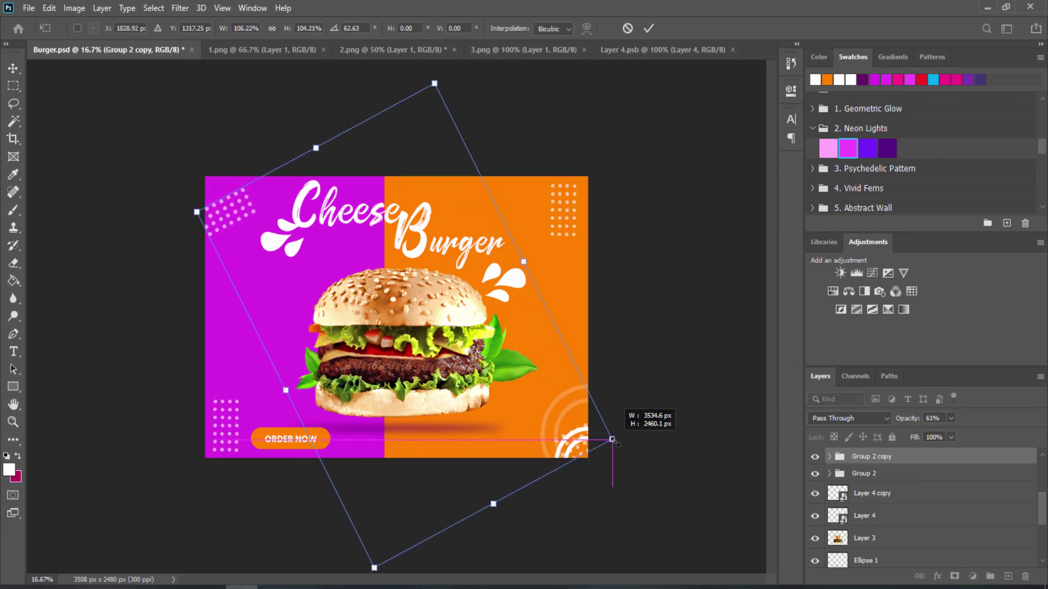
{"action": "left_click_drag", "start_coordinate": [589, 429], "coordinate": [623, 443]}
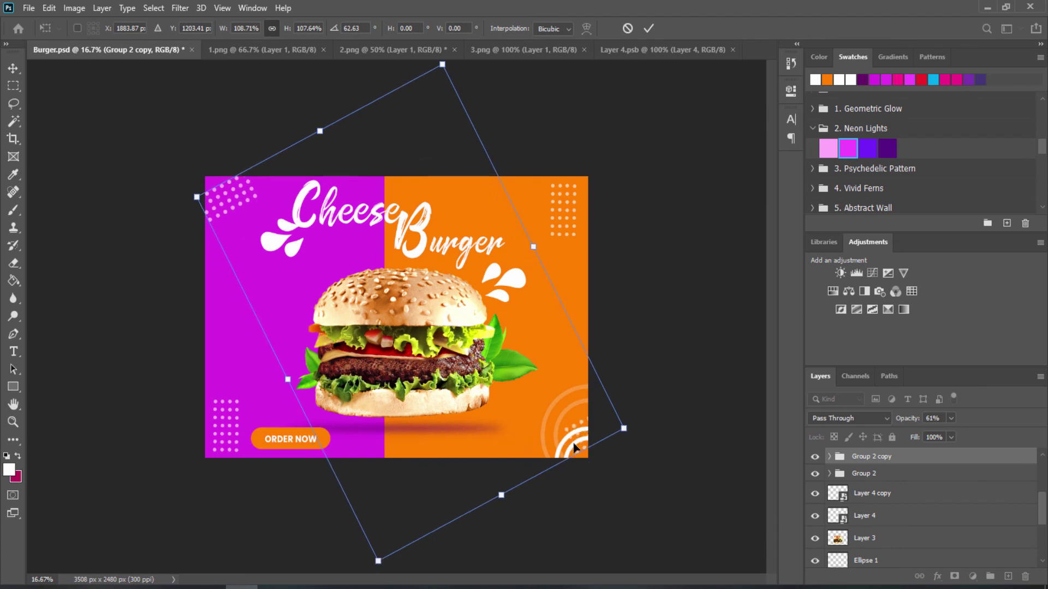
{"action": "mouse_move", "coordinate": [630, 433]}
{"action": "left_mouse_down"}
{"action": "mouse_move", "coordinate": [581, 463]}
{"action": "mouse_move", "coordinate": [588, 411]}
{"action": "mouse_move", "coordinate": [522, 385]}
{"action": "mouse_move", "coordinate": [381, 294]}
{"action": "mouse_move", "coordinate": [362, 302]}
{"action": "mouse_move", "coordinate": [486, 371]}
{"action": "mouse_move", "coordinate": [525, 416]}
{"action": "left_mouse_up"}
Step: Enlarge the copy, place it top-left, fade it to 23% opacity, and save
{"action": "mouse_move", "coordinate": [295, 282]}
{"action": "left_mouse_down"}
{"action": "mouse_move", "coordinate": [273, 256]}
{"action": "mouse_move", "coordinate": [224, 238]}
{"action": "left_mouse_up"}
{"action": "left_click_drag", "start_coordinate": [524, 427], "coordinate": [652, 494]}
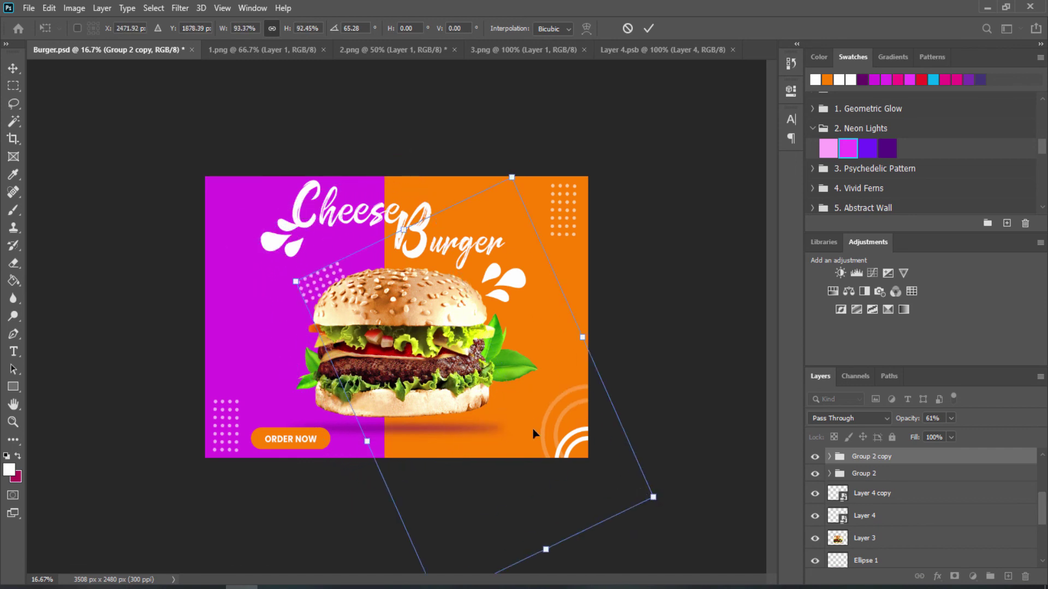
{"action": "mouse_move", "coordinate": [320, 274]}
{"action": "left_mouse_down"}
{"action": "mouse_move", "coordinate": [244, 203]}
{"action": "mouse_move", "coordinate": [254, 210]}
{"action": "left_mouse_up"}
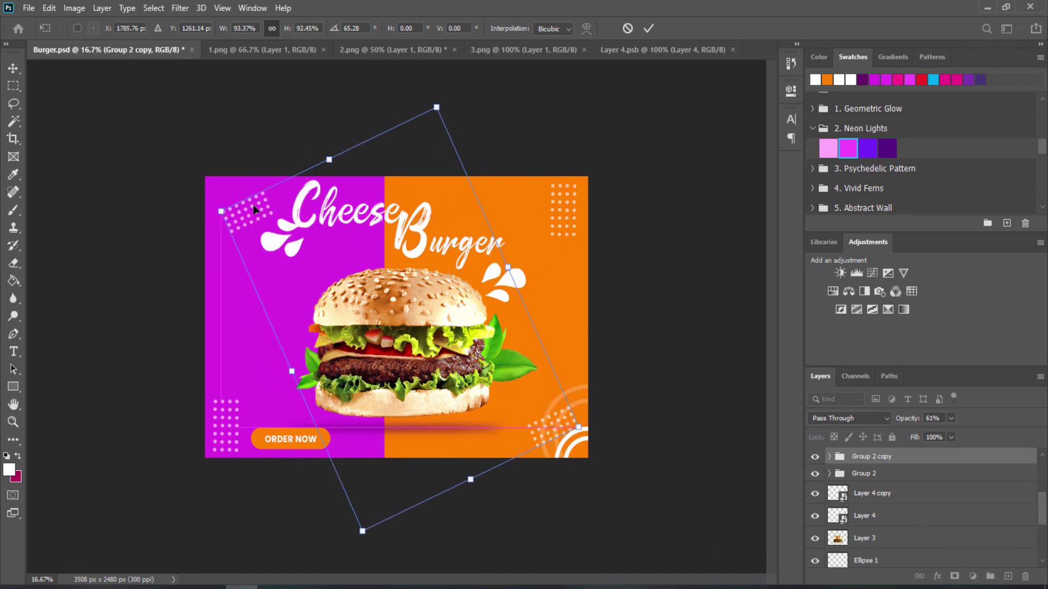
{"action": "key", "text": "Return"}
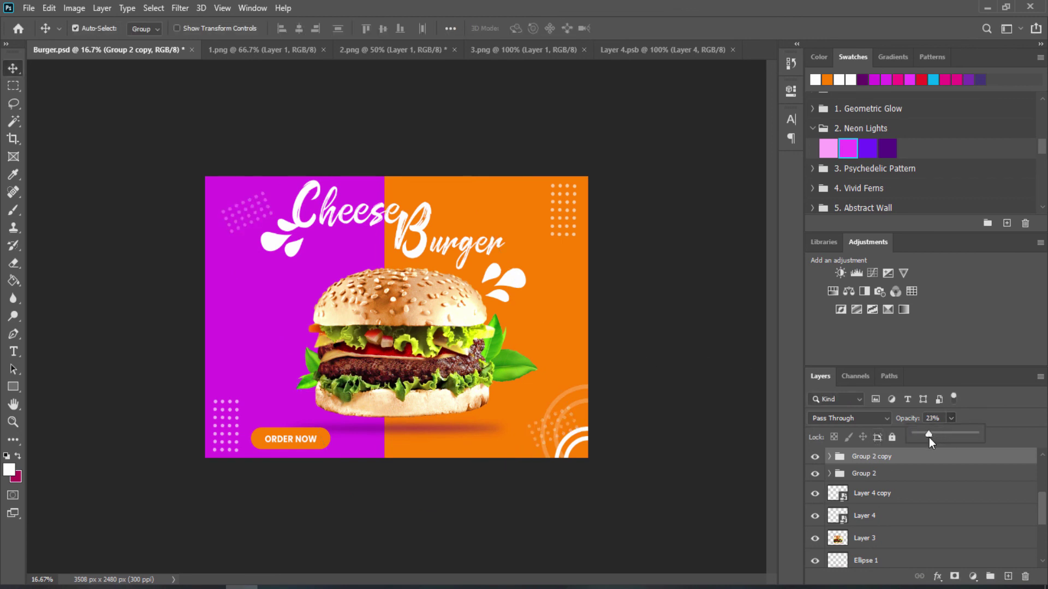
{"action": "left_click", "coordinate": [674, 316]}
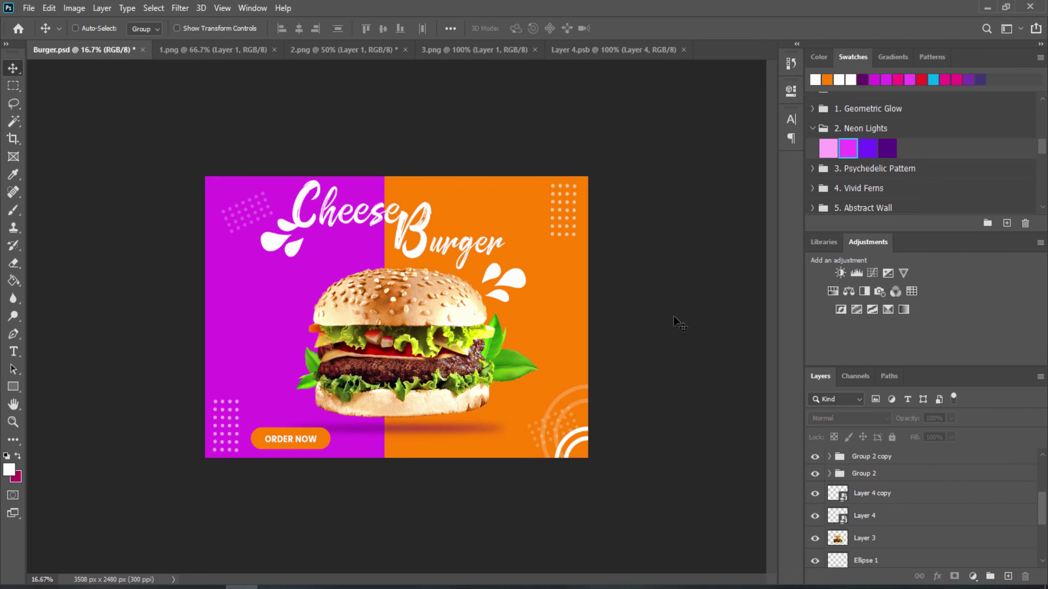
{"action": "key", "text": "ctrl+s"}
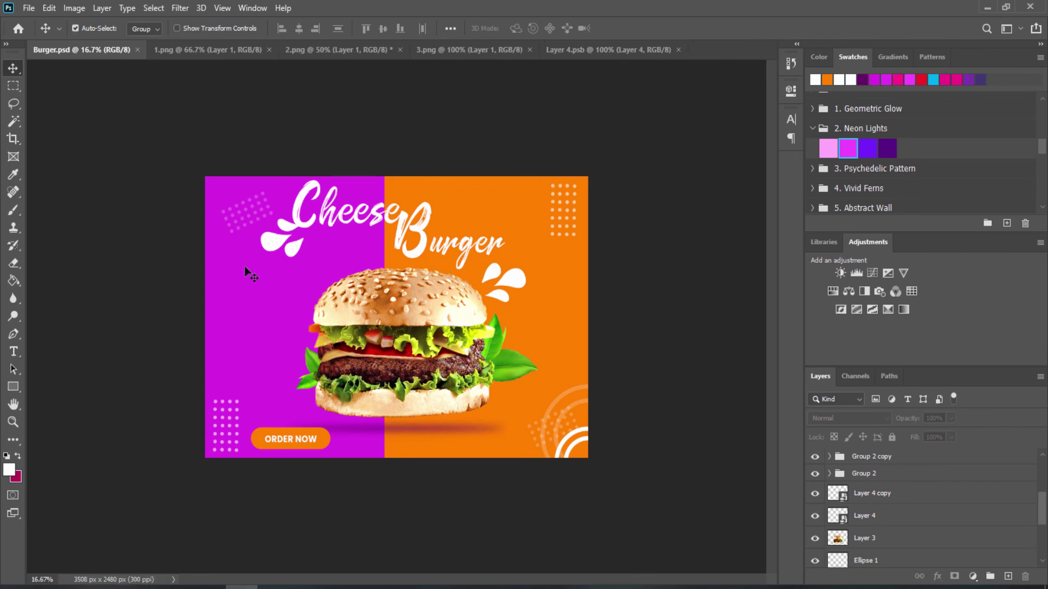
Step: Save a JPEG copy named Burger in the Burger folder with default JPEG options
{"action": "left_click", "coordinate": [30, 9]}
{"action": "left_click", "coordinate": [54, 171]}
{"action": "left_click", "coordinate": [202, 426]}
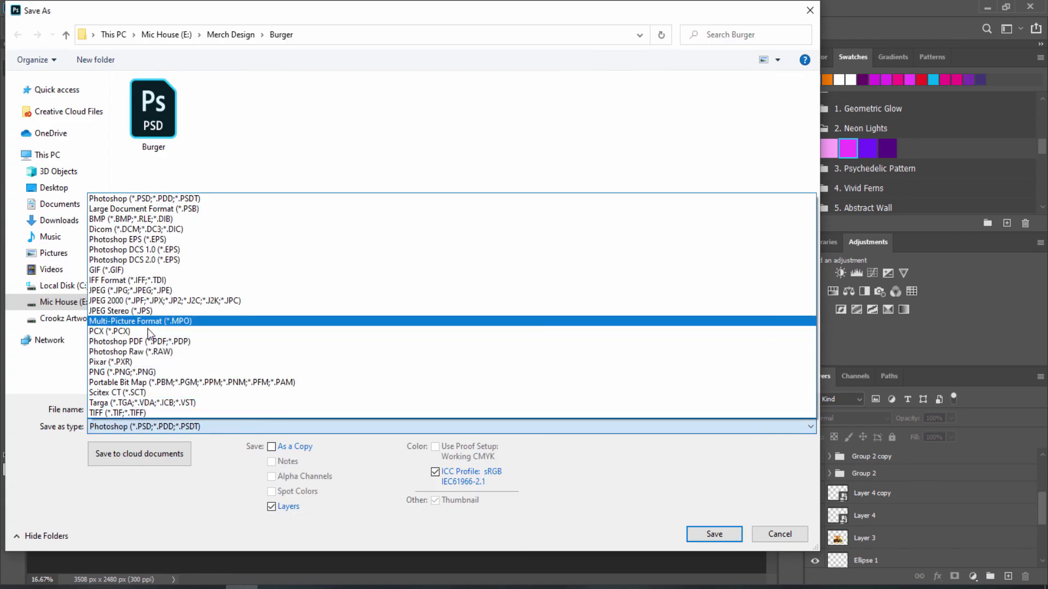
{"action": "left_click", "coordinate": [169, 290]}
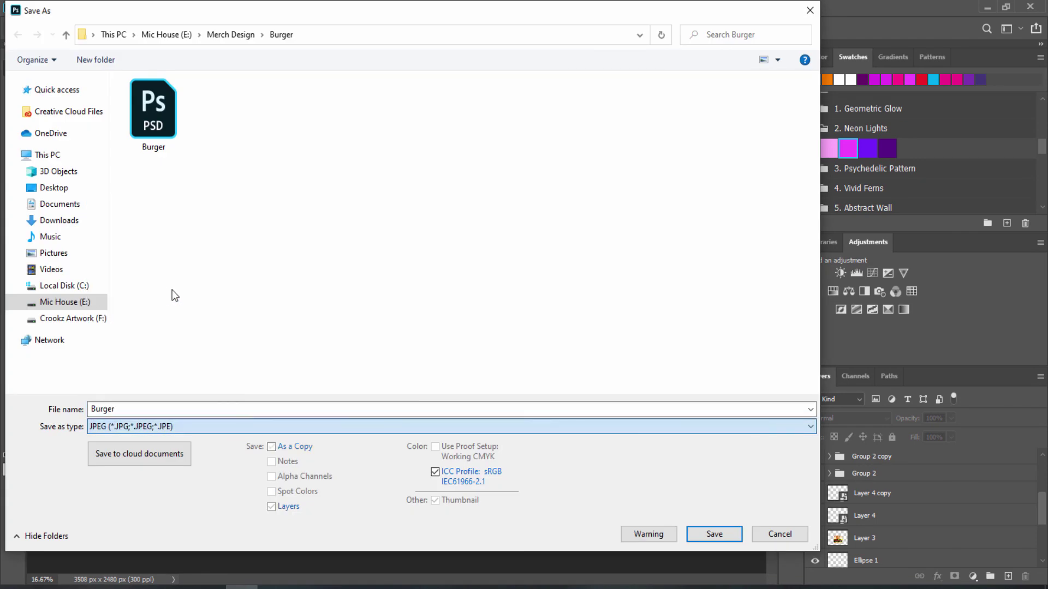
{"action": "left_click", "coordinate": [716, 535]}
{"action": "left_click", "coordinate": [589, 141]}
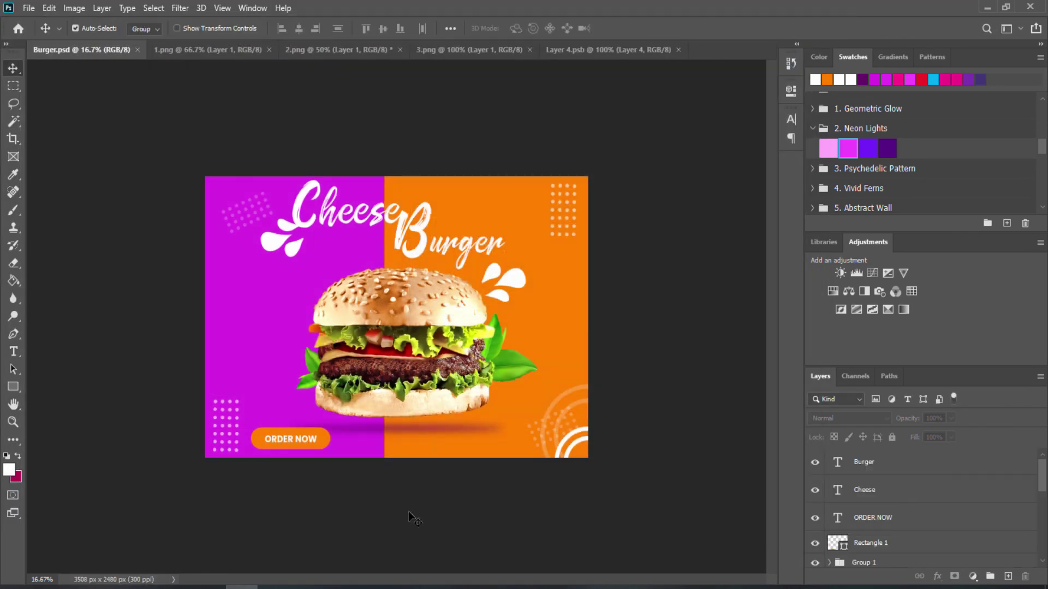